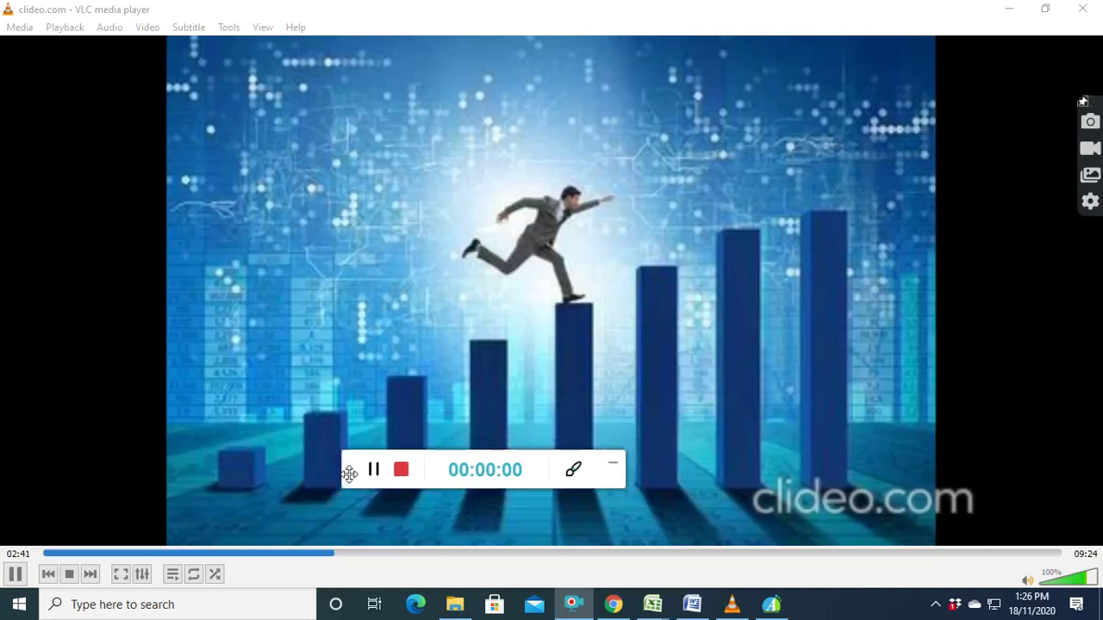
Skip the VLC intro video to its final seconds, then close VLC
left_click_drag(417, 438, 11, 479)
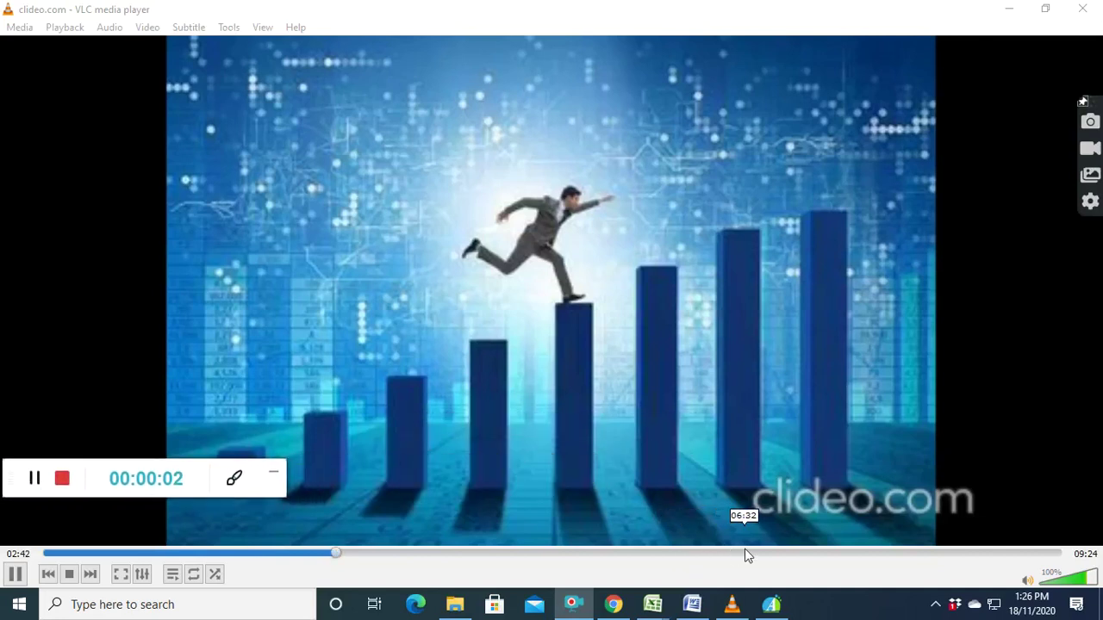
left_click(975, 552)
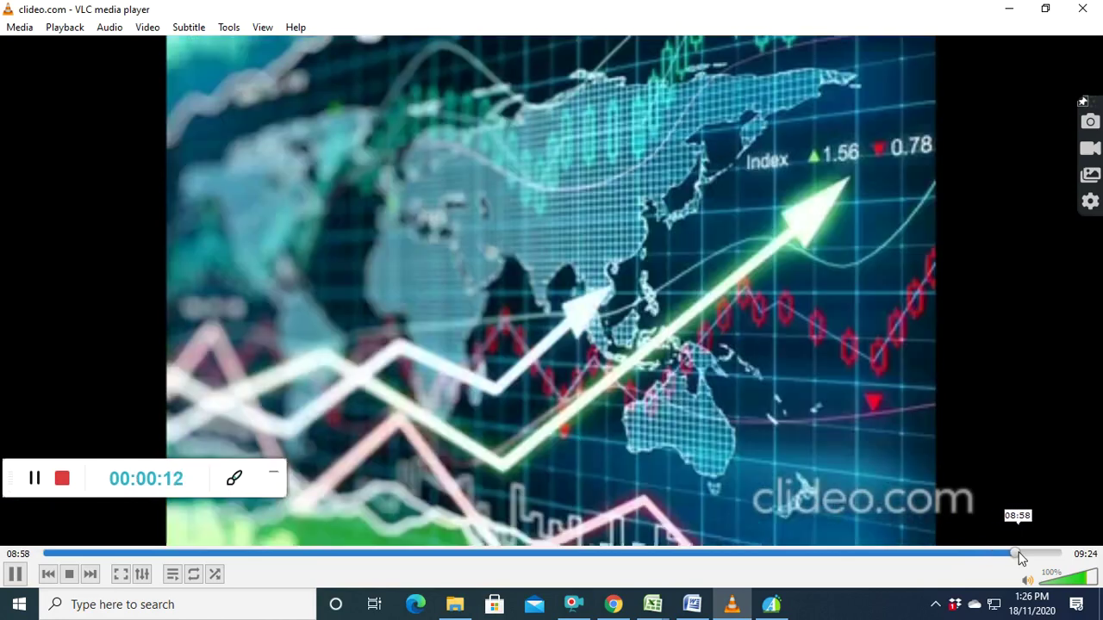
left_click(1014, 553)
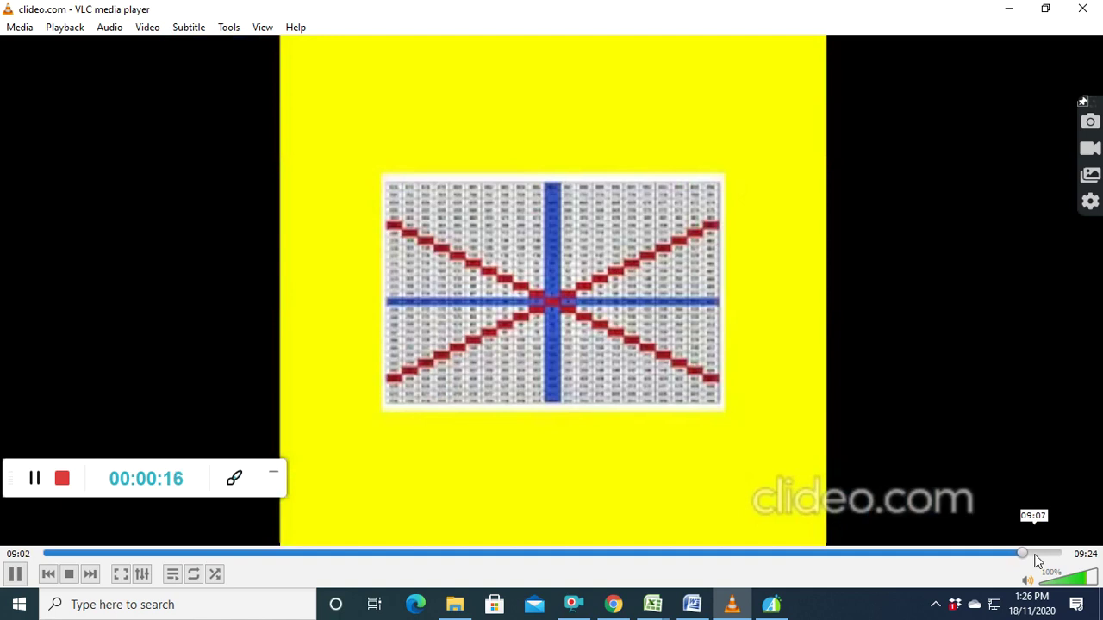
left_click(1036, 555)
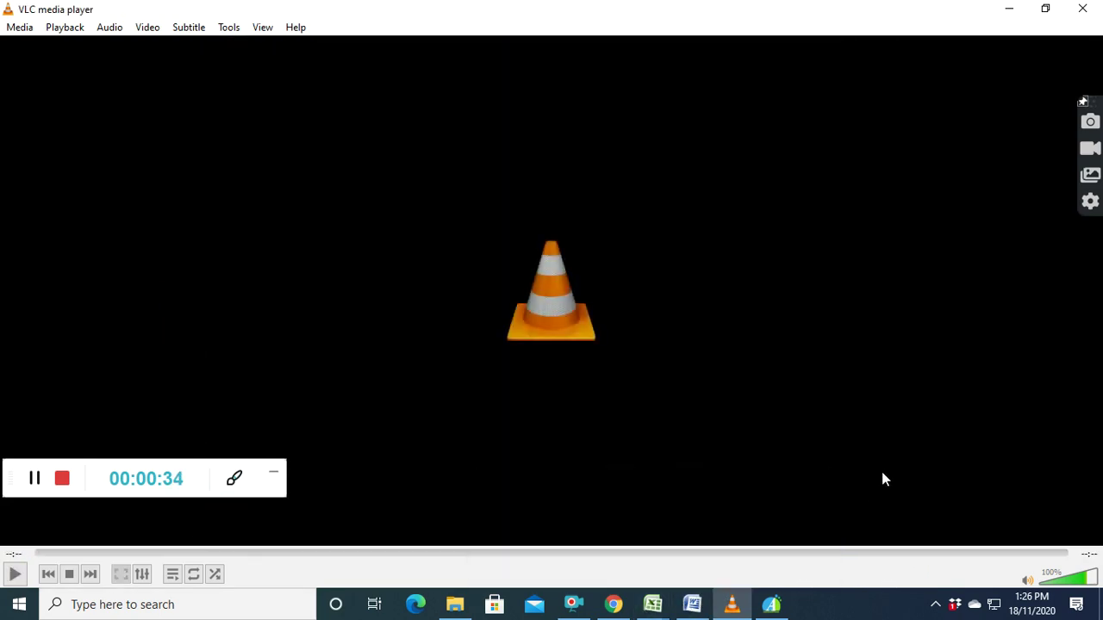
left_click(1082, 8)
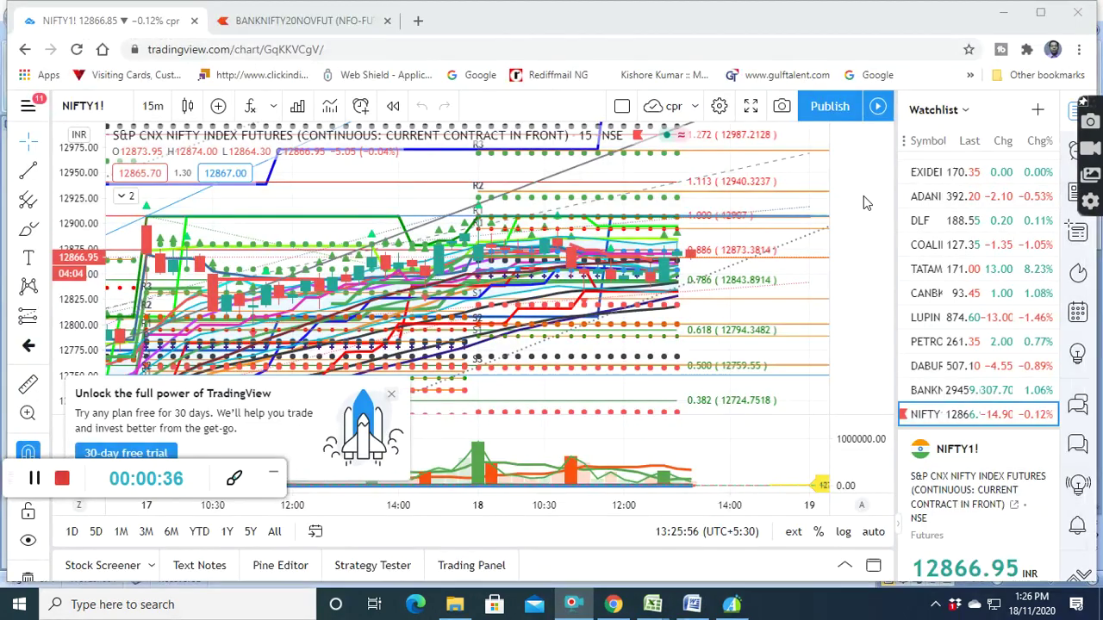
Dismiss the 'Unlock the full power of TradingView' free-trial popup over the NIFTY1! chart
left_click(393, 398)
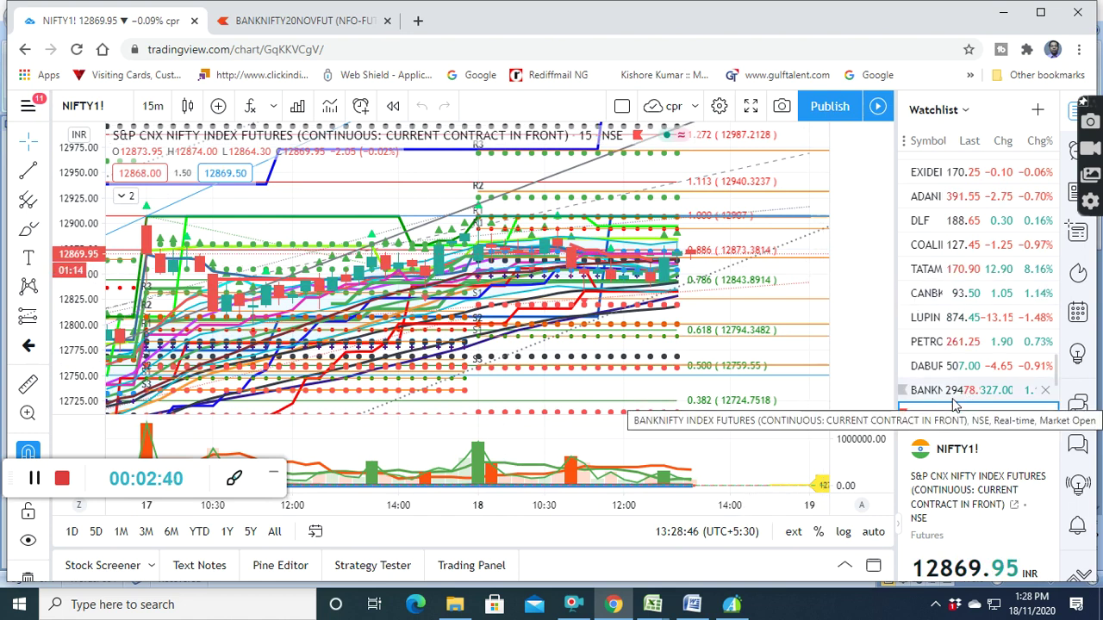
left_click(307, 24)
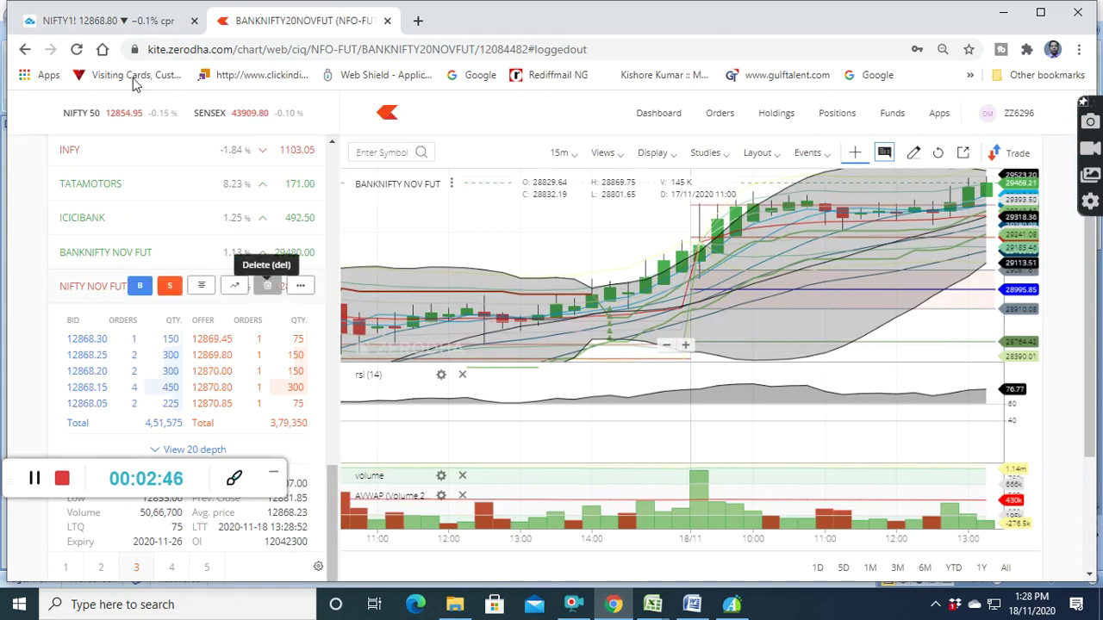
left_click(109, 21)
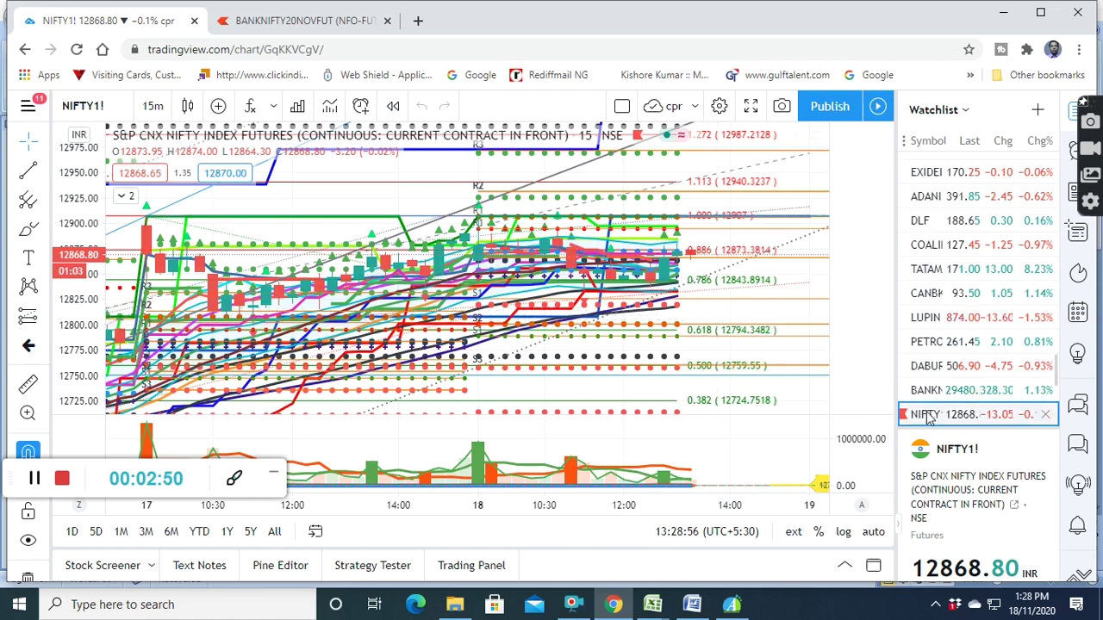
Scroll the watchlist to show MYM, IN1! and NQ1!, then zoom into the latest NIFTY1! bars
scroll(983, 382, "down", 1)
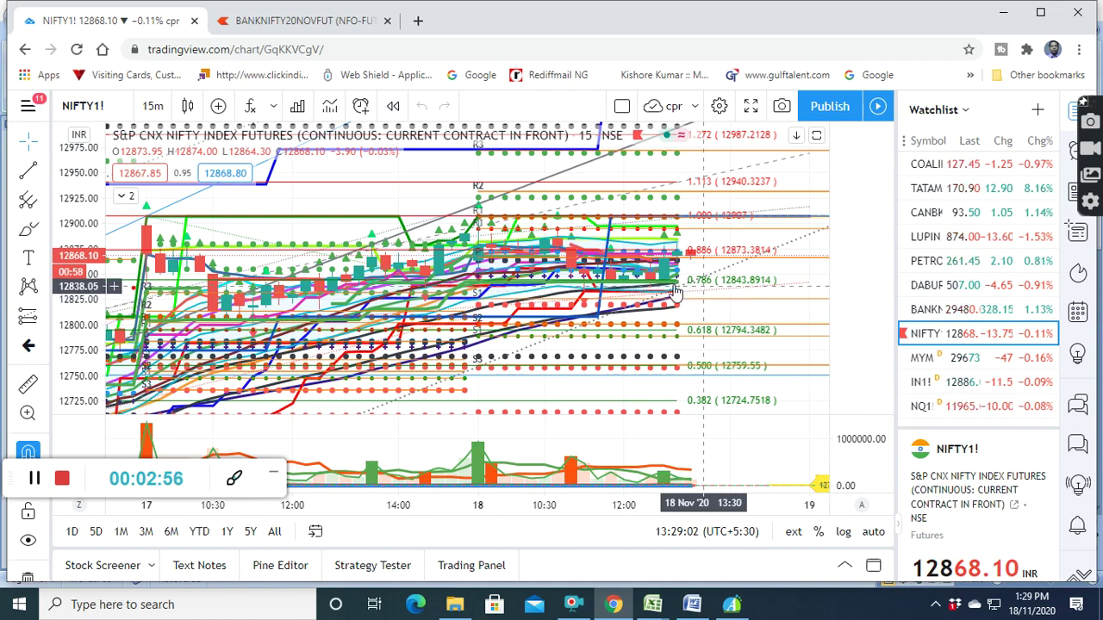
scroll(534, 315, "up", 2)
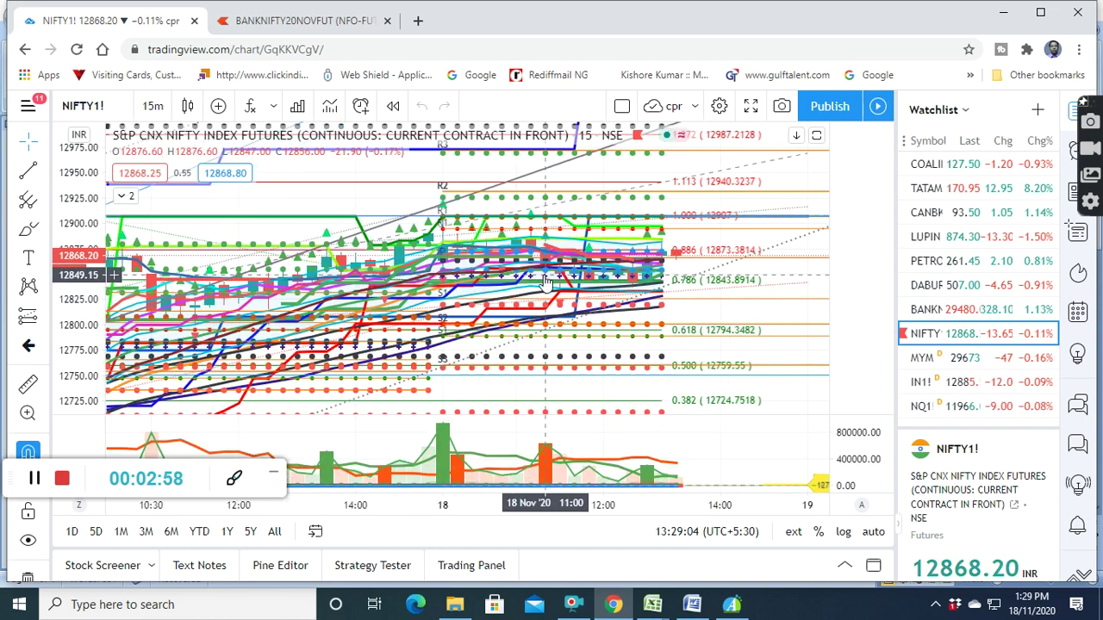
left_click_drag(12, 481, 870, 126)
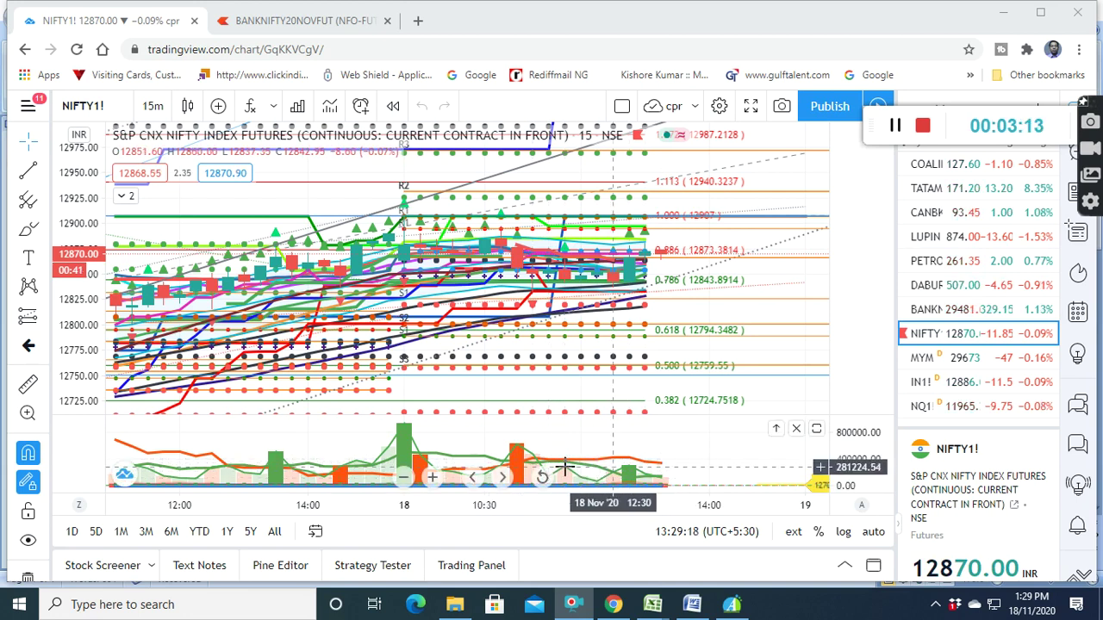
mouse_move(620, 430)
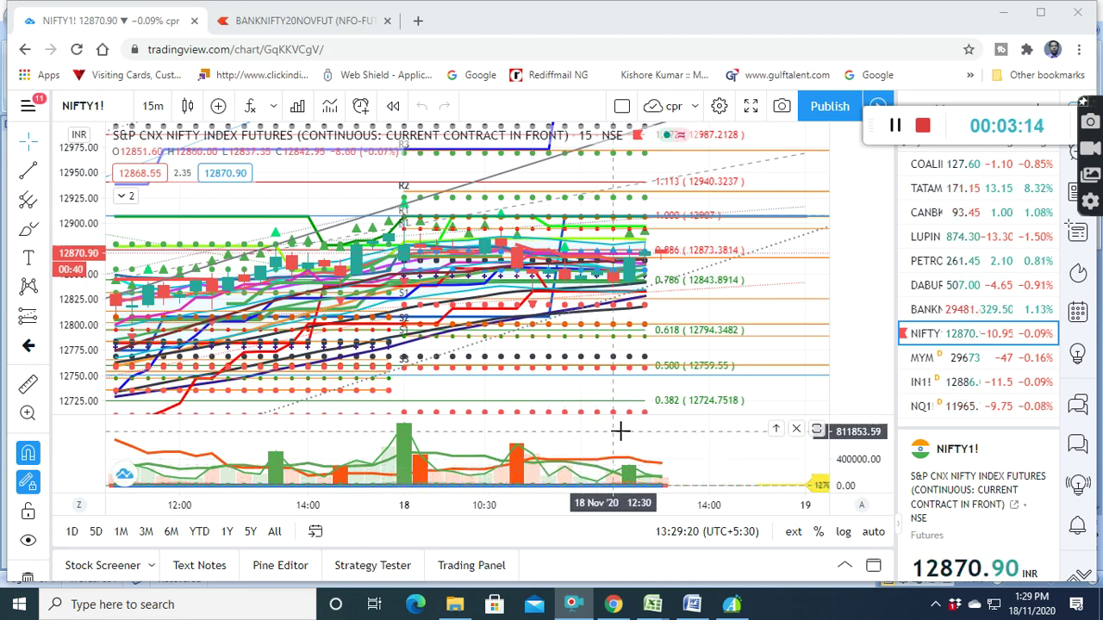
scroll(621, 431, "down", 2)
scroll(621, 431, "down", 1)
Pan back to 17 Nov and auto-fit the volume pane's scale to its bars
left_click_drag(620, 435, 521, 421)
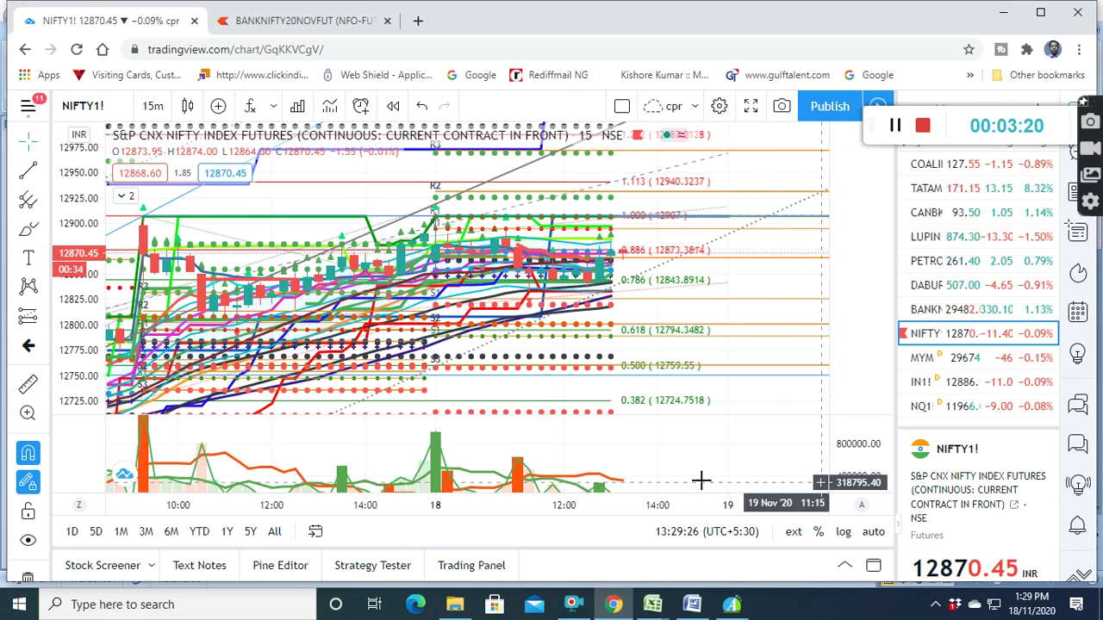
left_click_drag(629, 447, 636, 419)
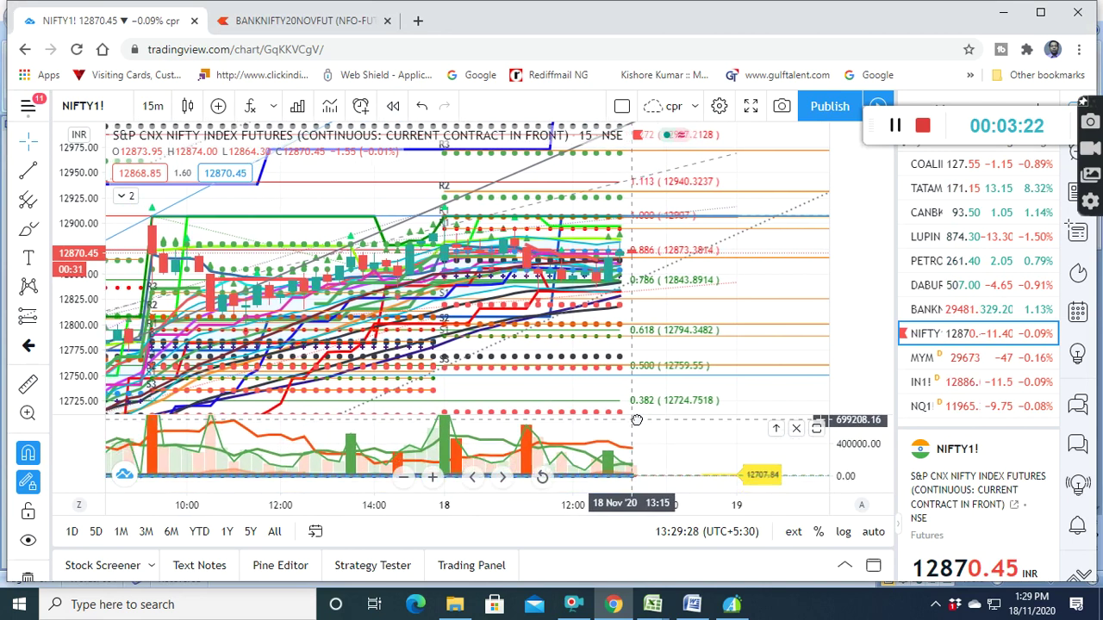
double_click(856, 472)
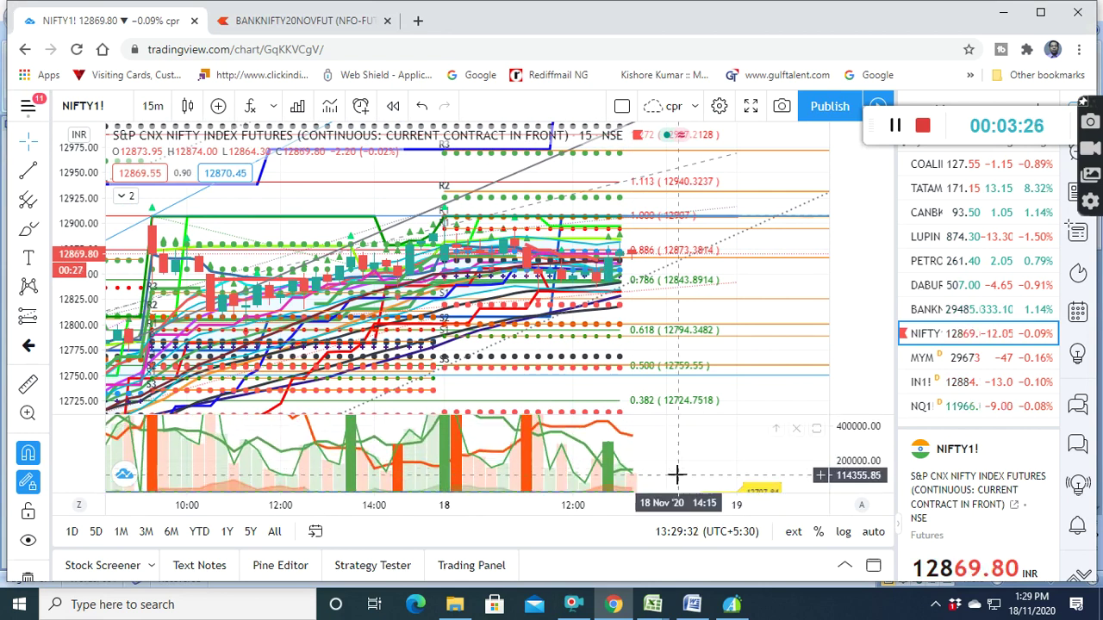
left_click_drag(686, 455, 698, 422)
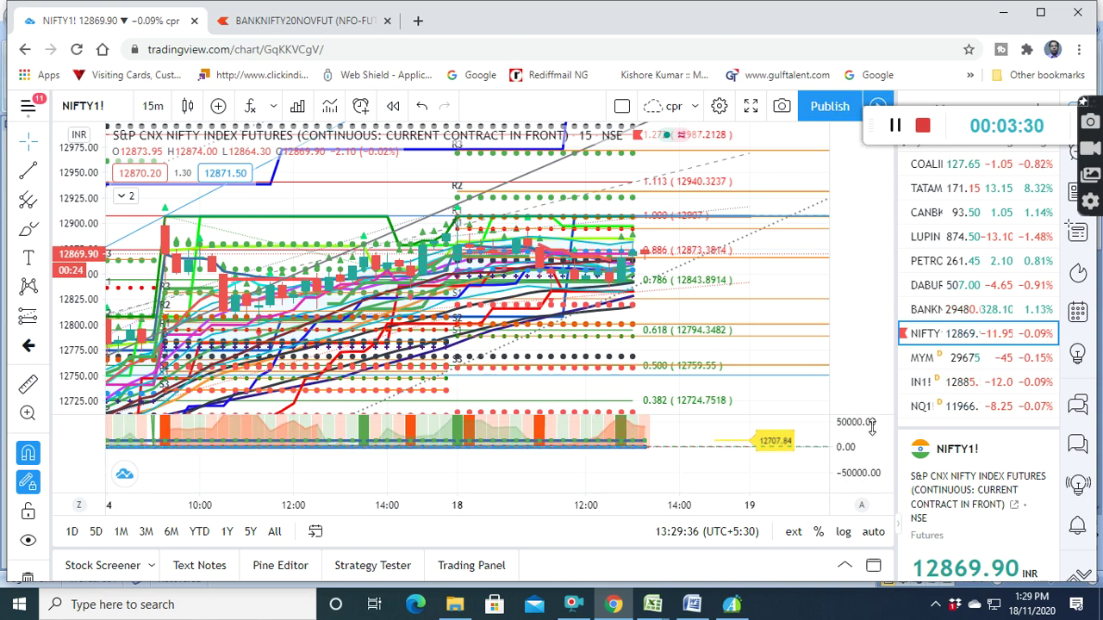
double_click(869, 461)
left_click_drag(705, 490, 695, 488)
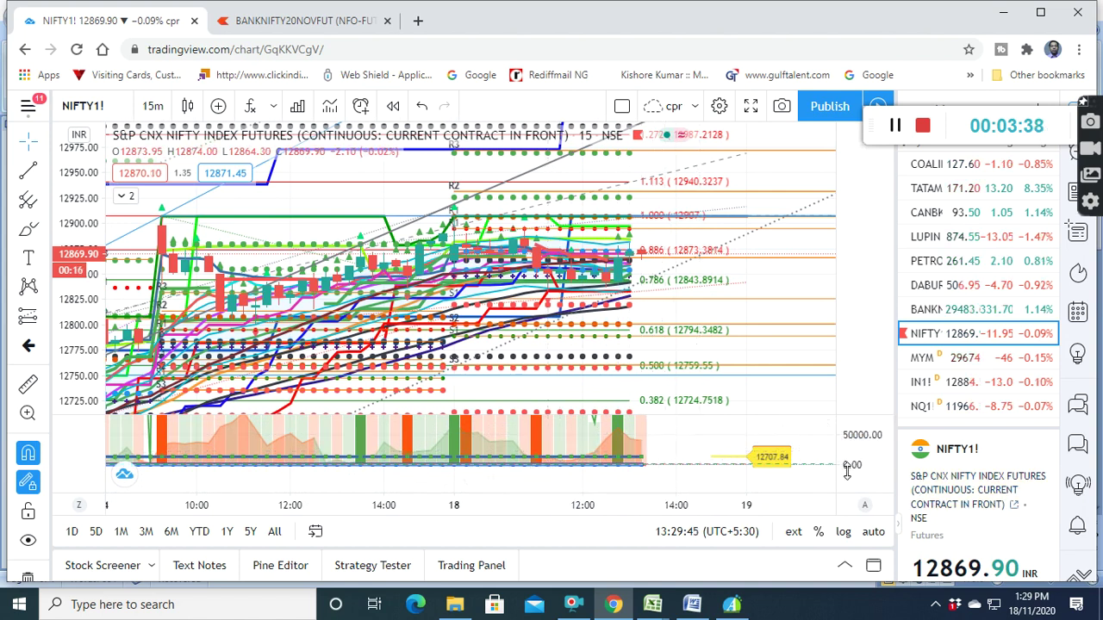
Stretch the volume bars until the lower indicator pane spans 0–100
left_click_drag(869, 465, 869, 443)
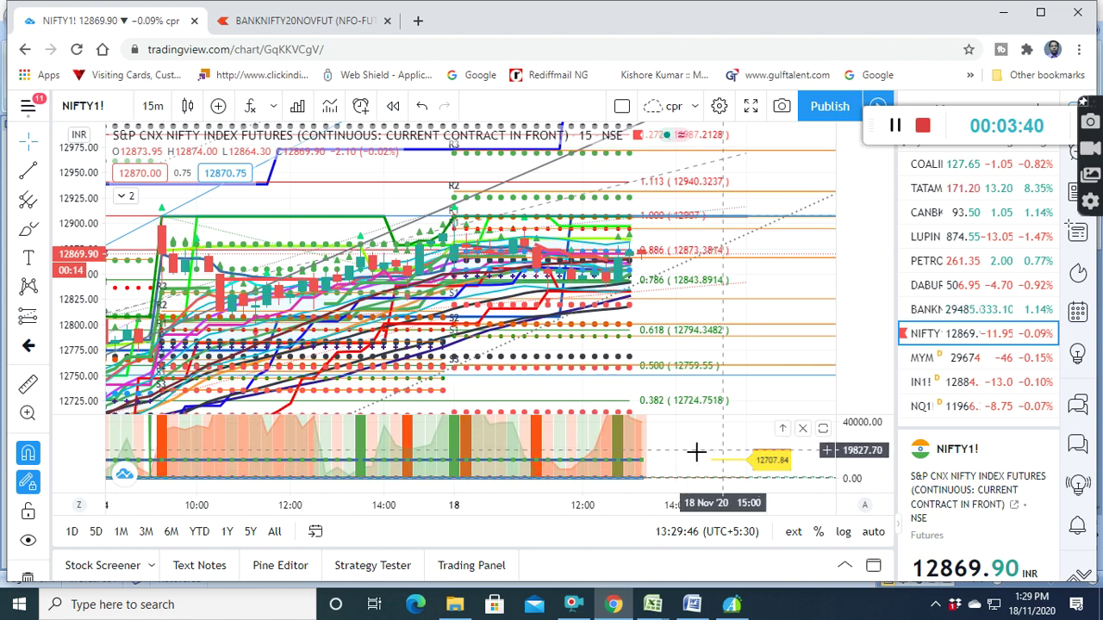
left_click_drag(679, 417, 671, 443)
left_click_drag(859, 477, 859, 455)
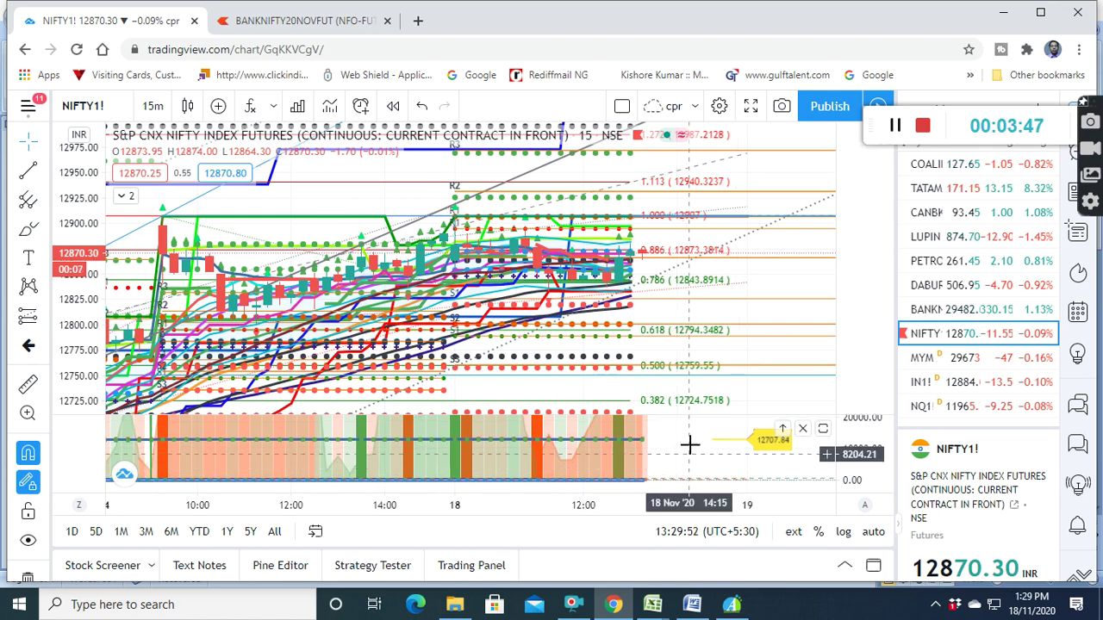
left_click_drag(690, 445, 695, 422)
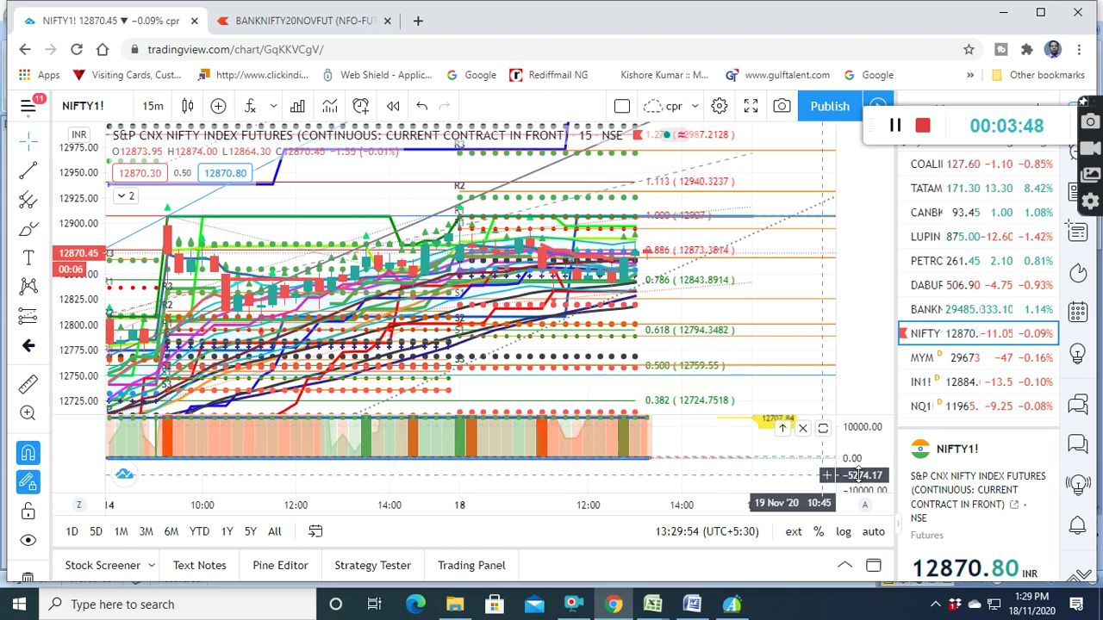
left_click_drag(854, 466, 852, 460)
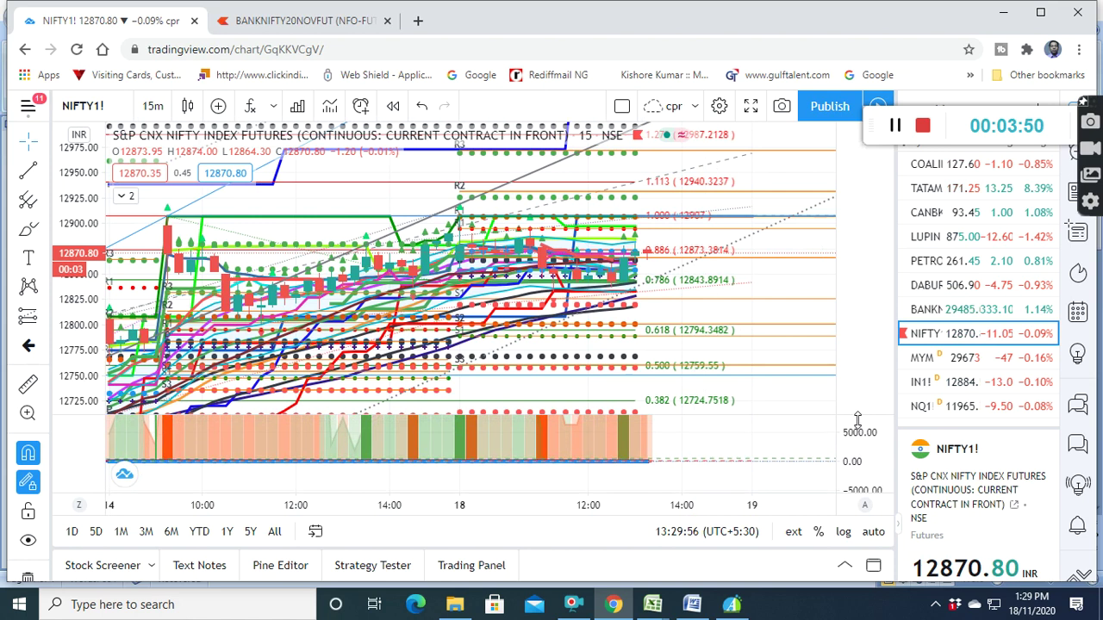
left_click_drag(858, 418, 857, 412)
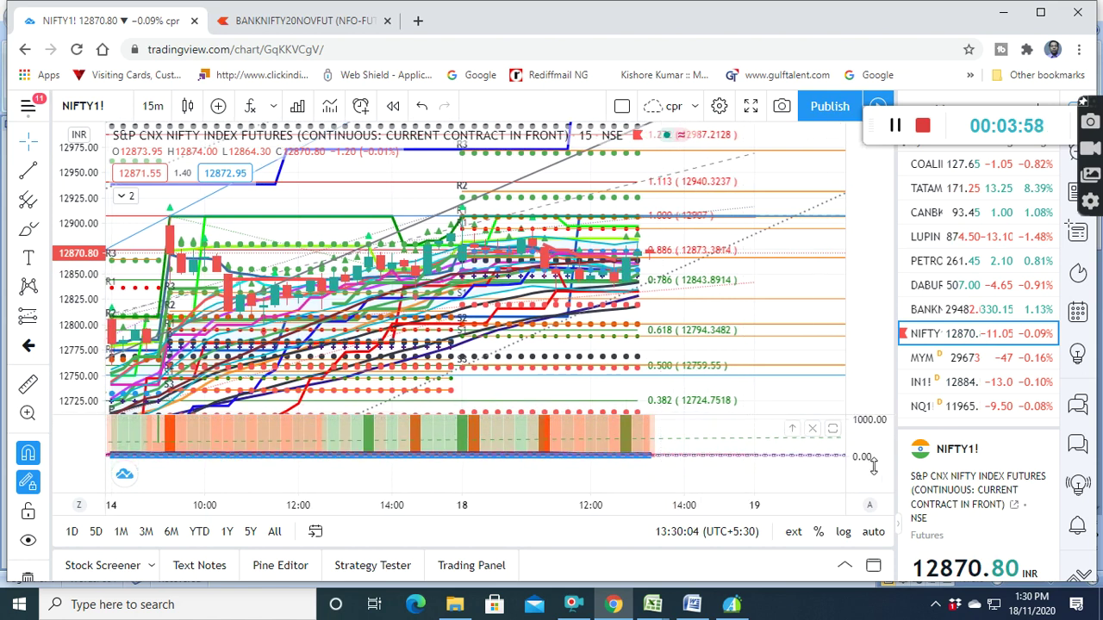
left_click_drag(862, 457, 853, 470)
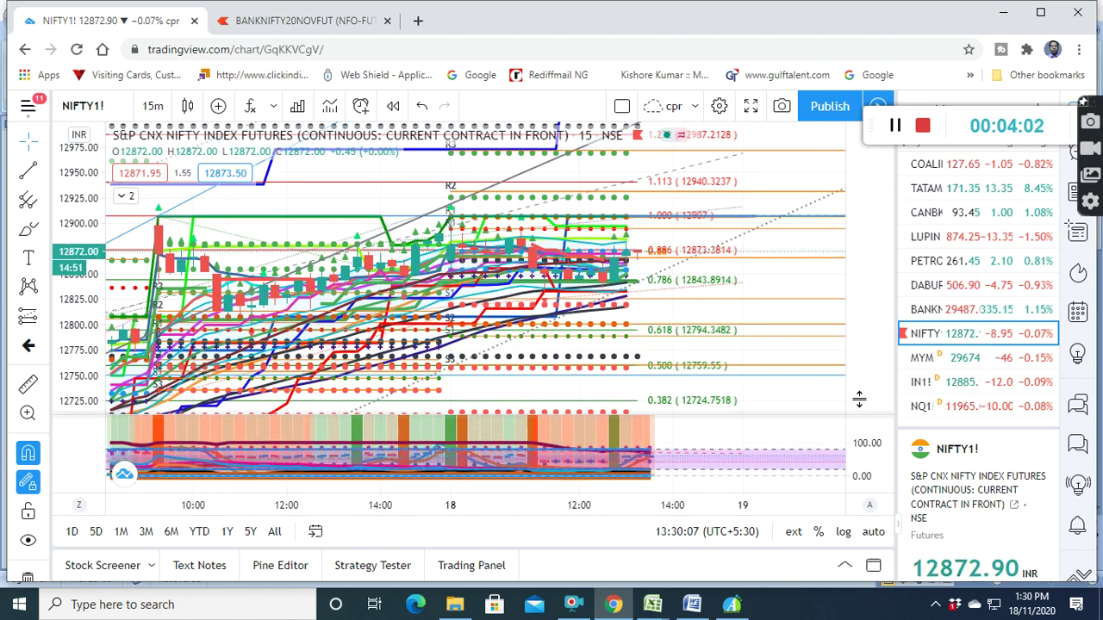
Select the lower oscillator and drag its price scale to read 40 to 0
left_click(699, 451)
mouse_move(695, 449)
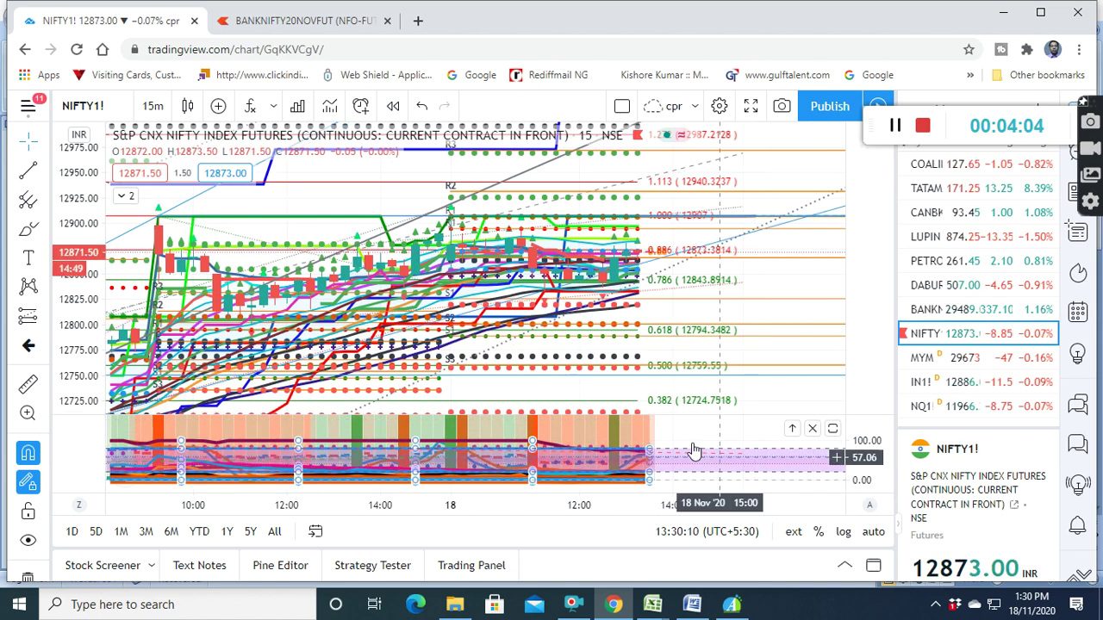
left_click_drag(672, 431, 650, 432)
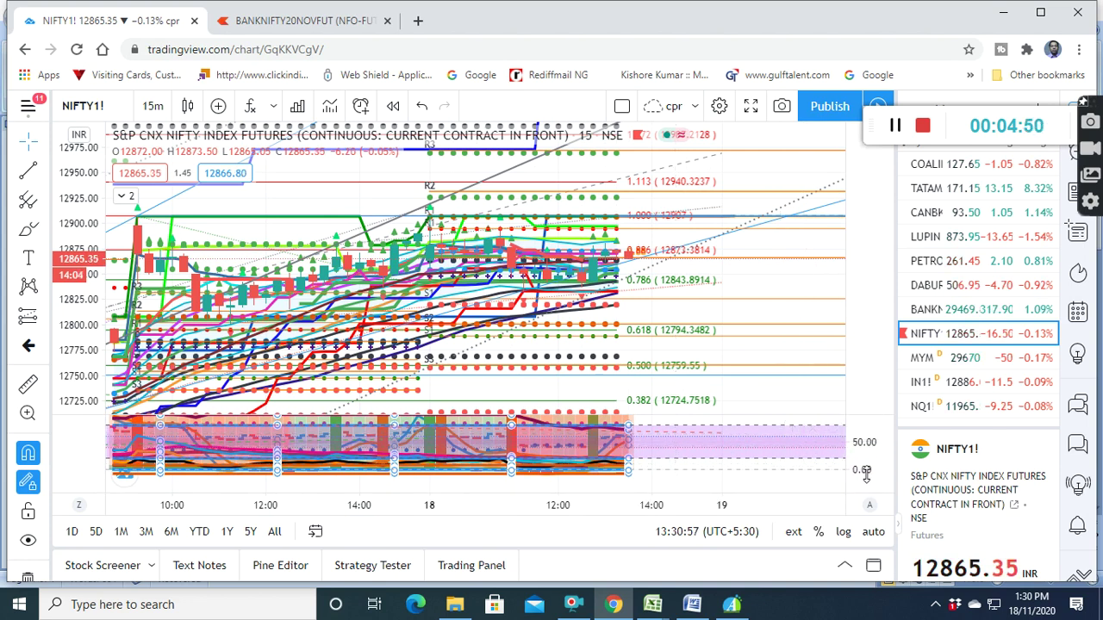
left_click_drag(866, 472, 678, 480)
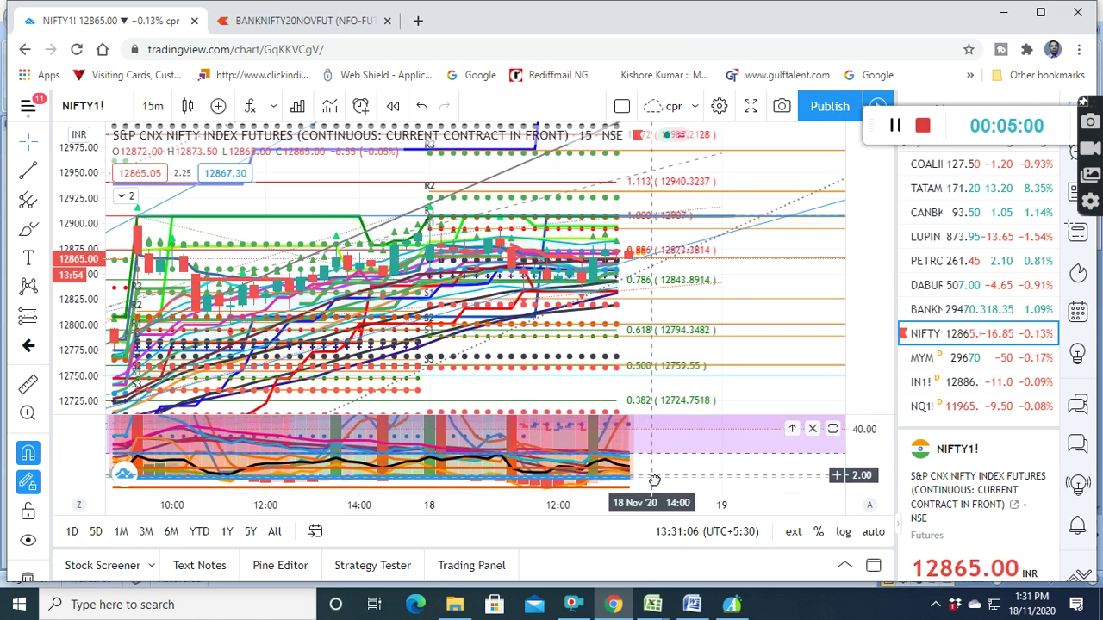
mouse_move(556, 276)
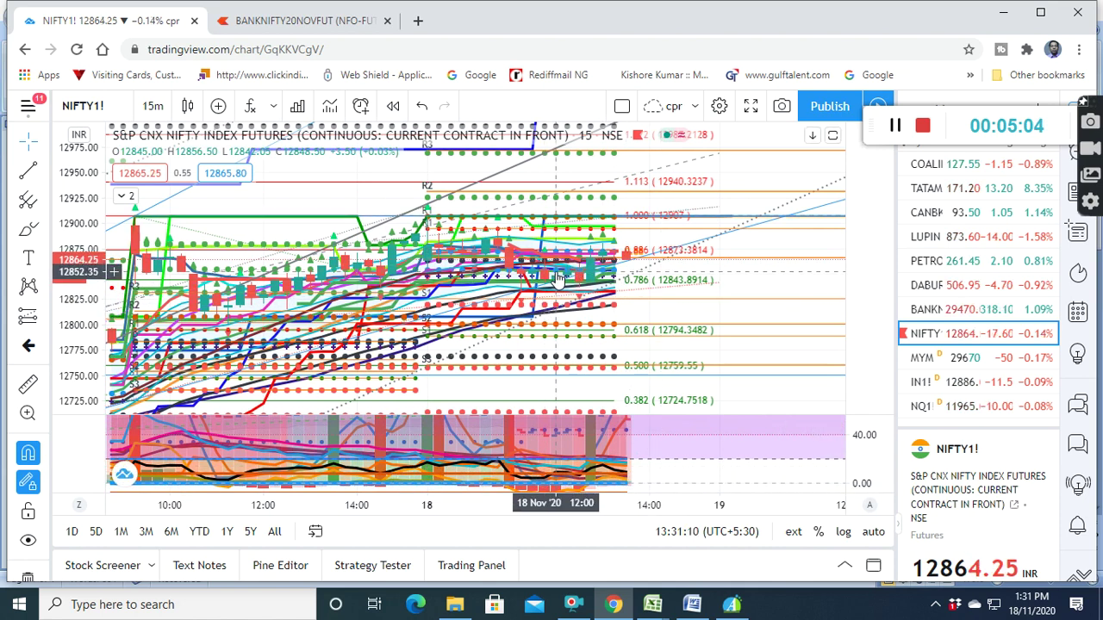
Stretch the NIFTY1! price axis to about 12800–12900 so recent candles look larger
scroll(558, 278, "down", 2)
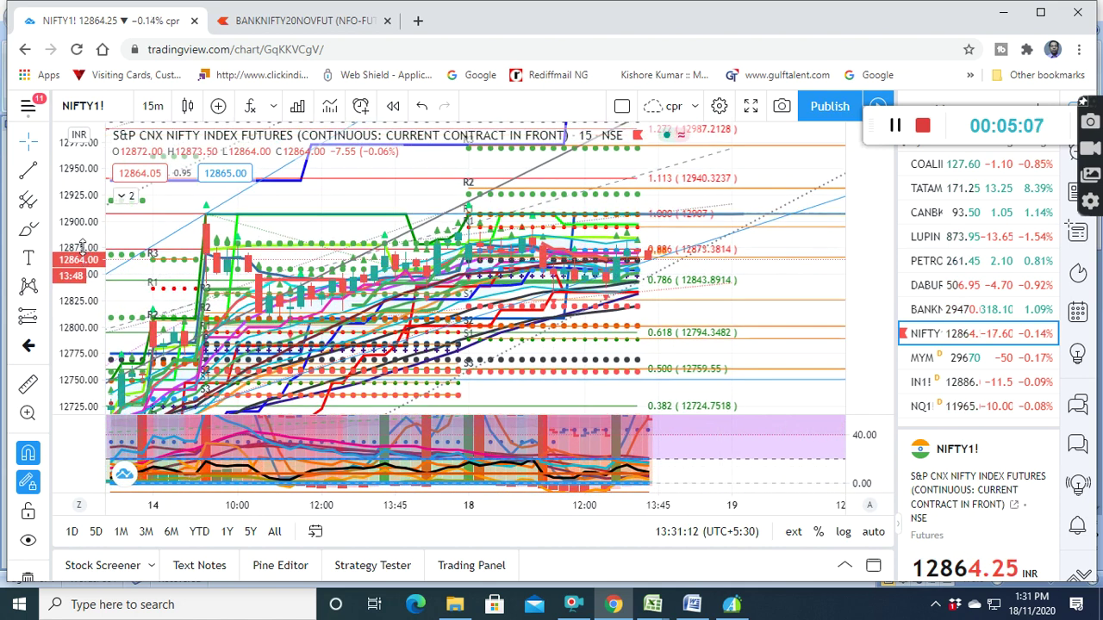
left_click_drag(82, 248, 82, 206)
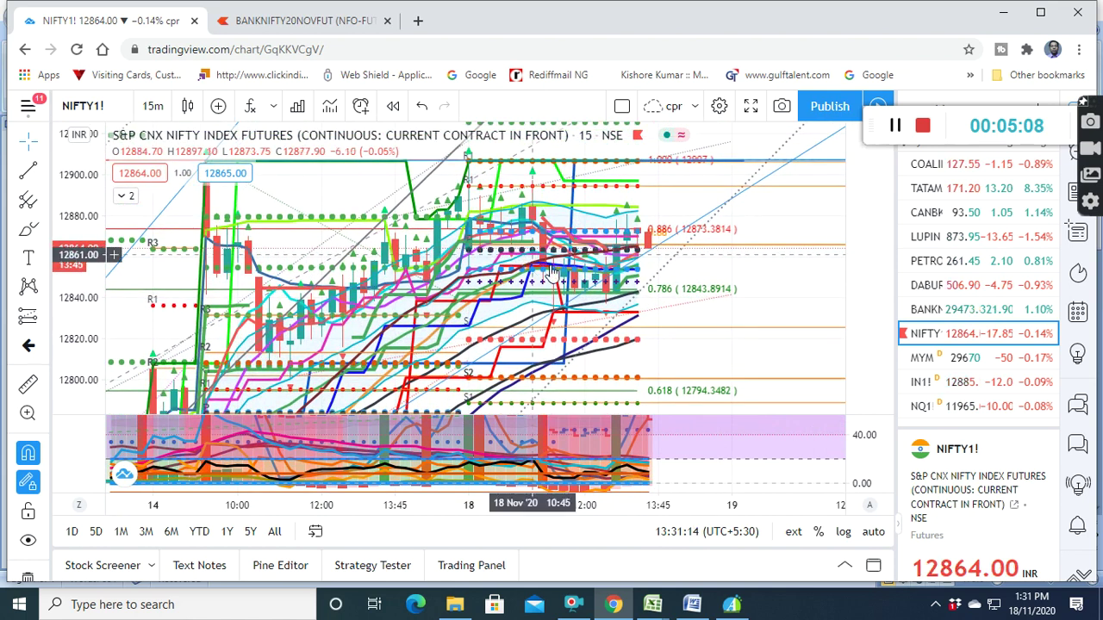
scroll(552, 272, "up", 1)
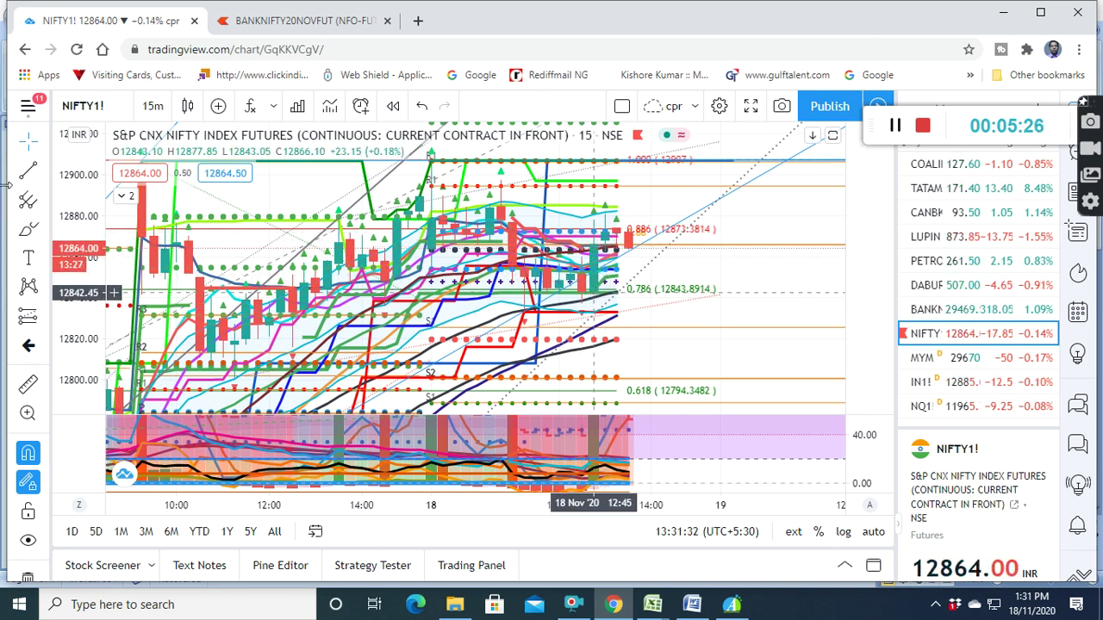
Collapse the indicator legend and reframe the chart from 13 Nov through the 18 Nov session
left_click(125, 197)
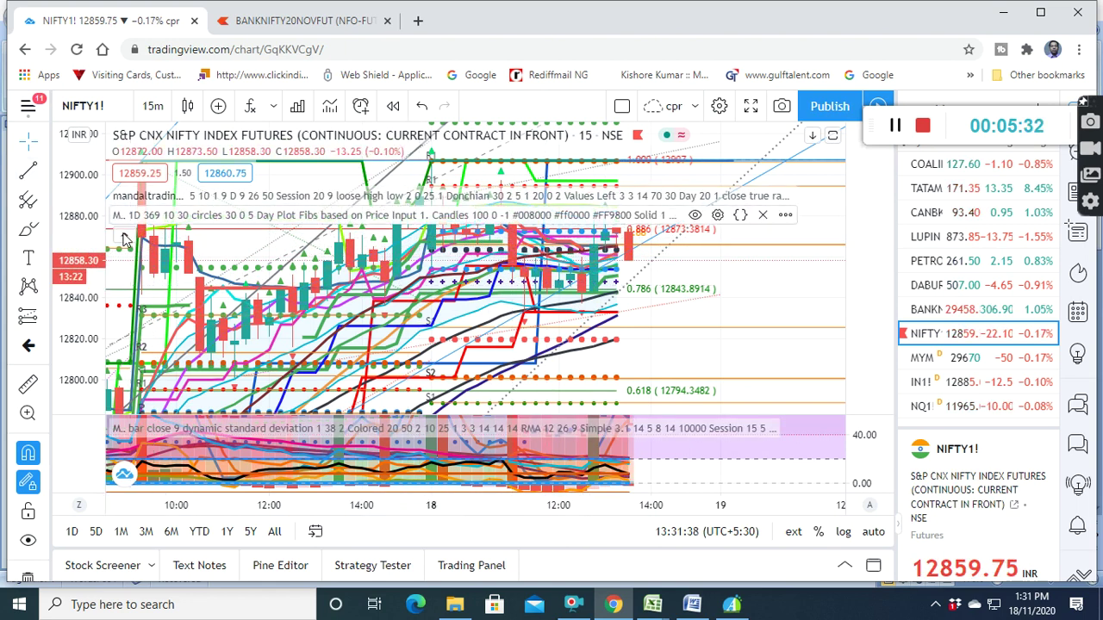
left_click(125, 240)
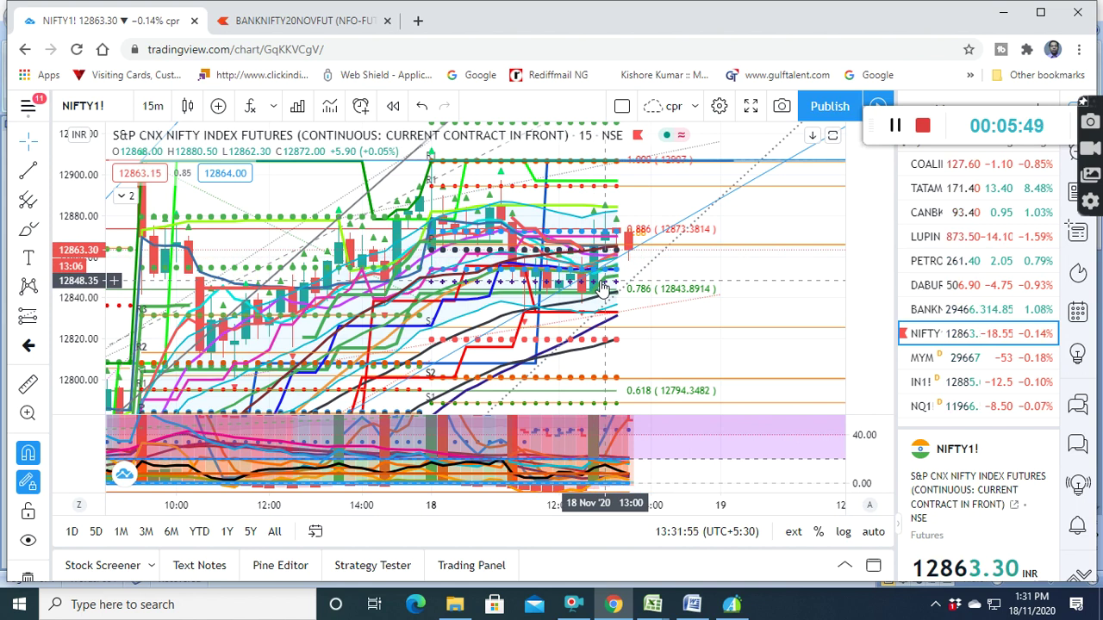
scroll(551, 306, "down", 2)
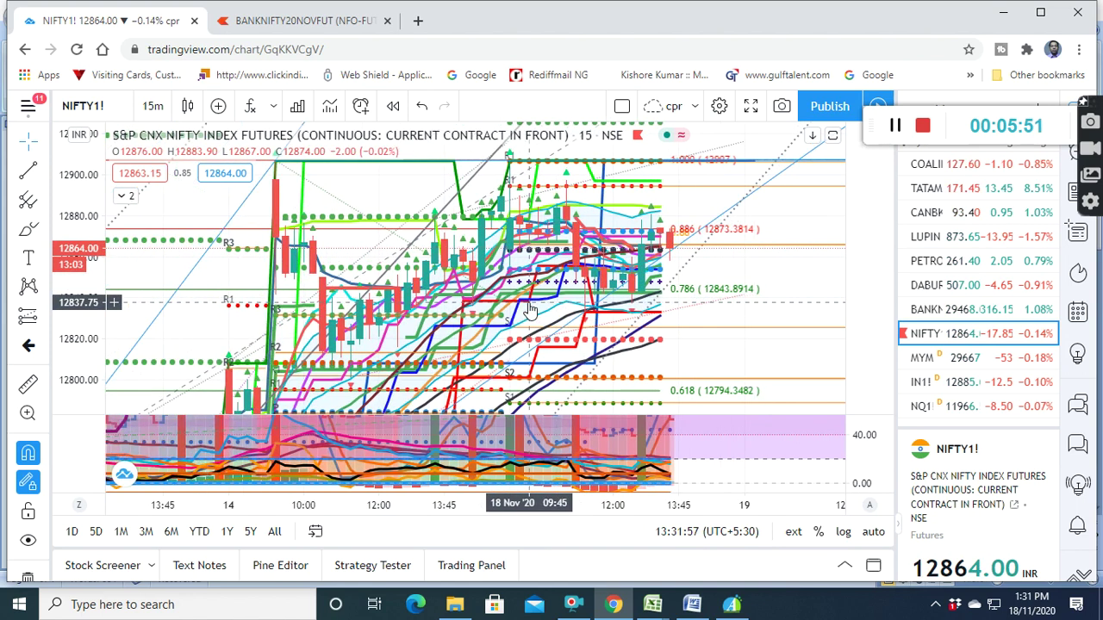
scroll(530, 310, "up", 1)
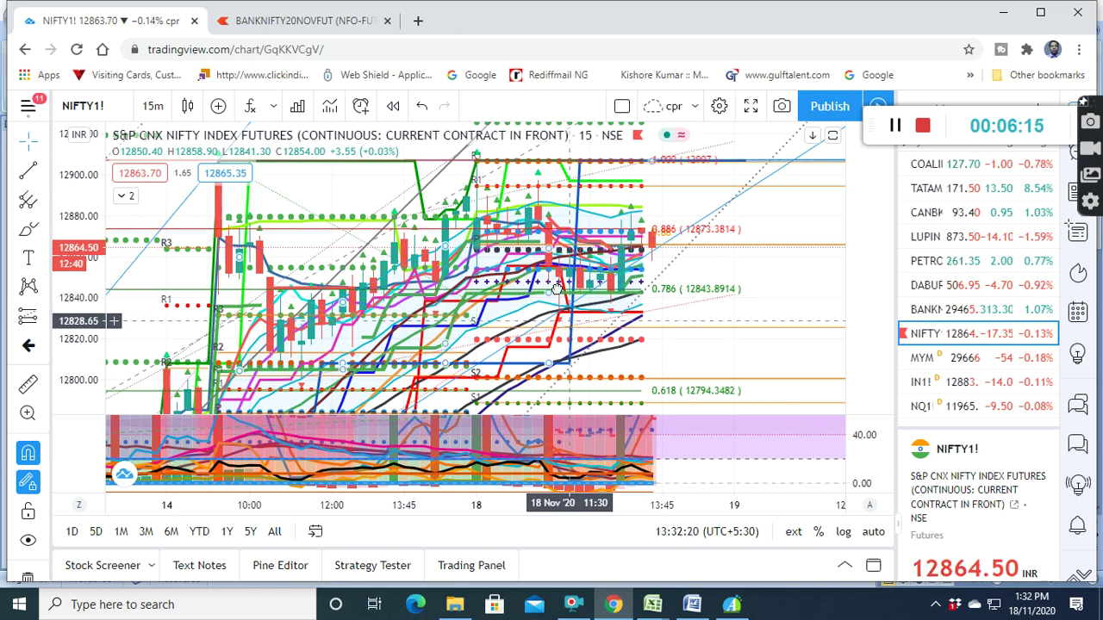
left_click_drag(556, 289, 577, 266)
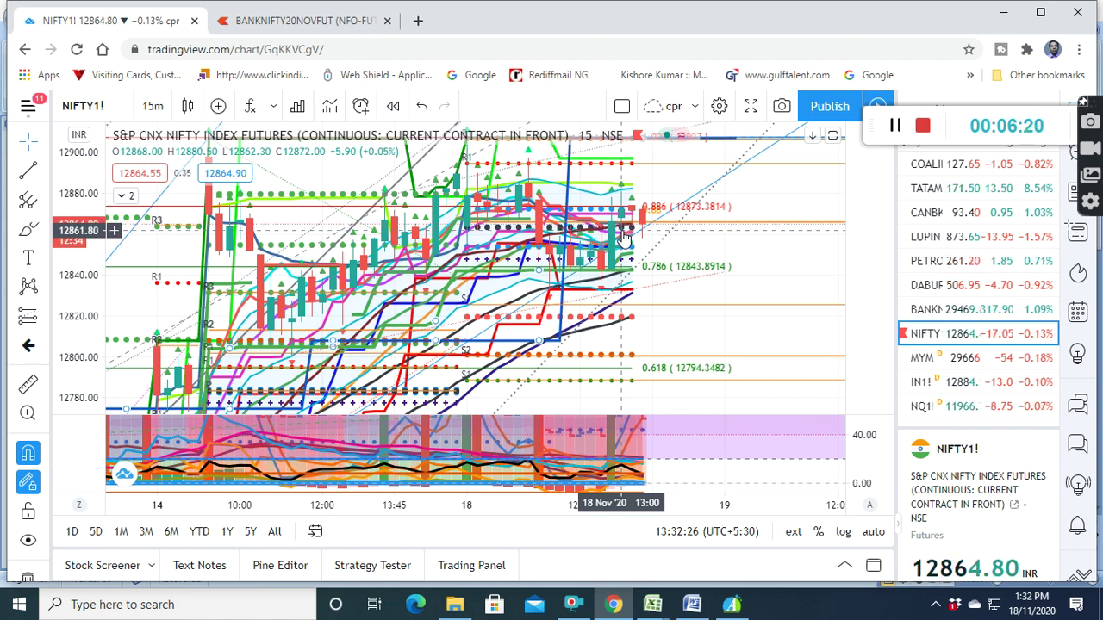
scroll(625, 237, "up", 1)
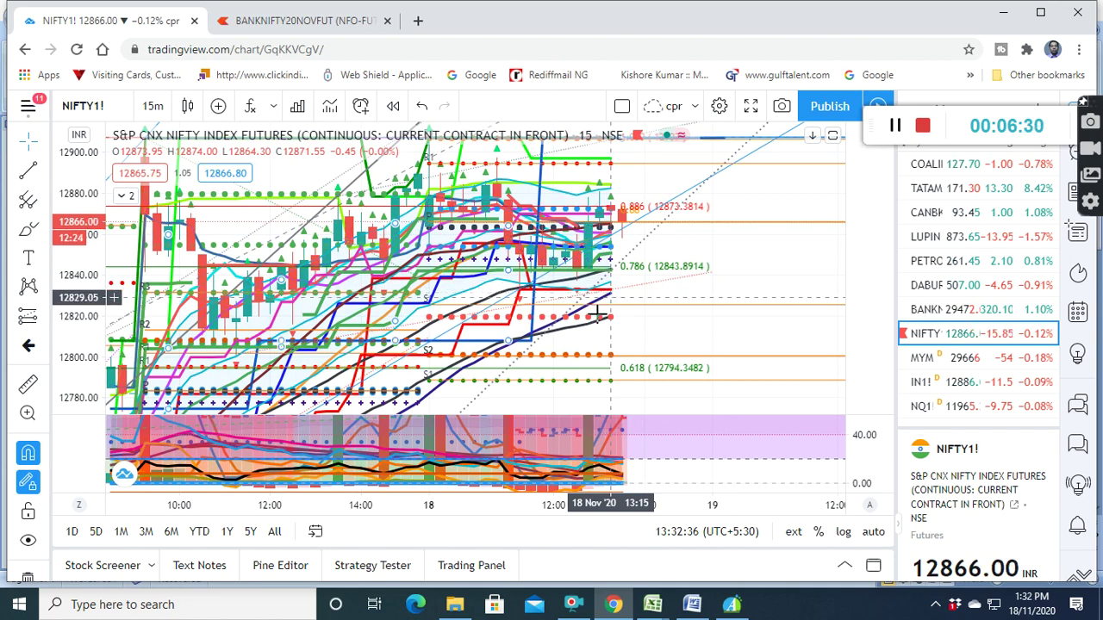
scroll(343, 312, "down", 2)
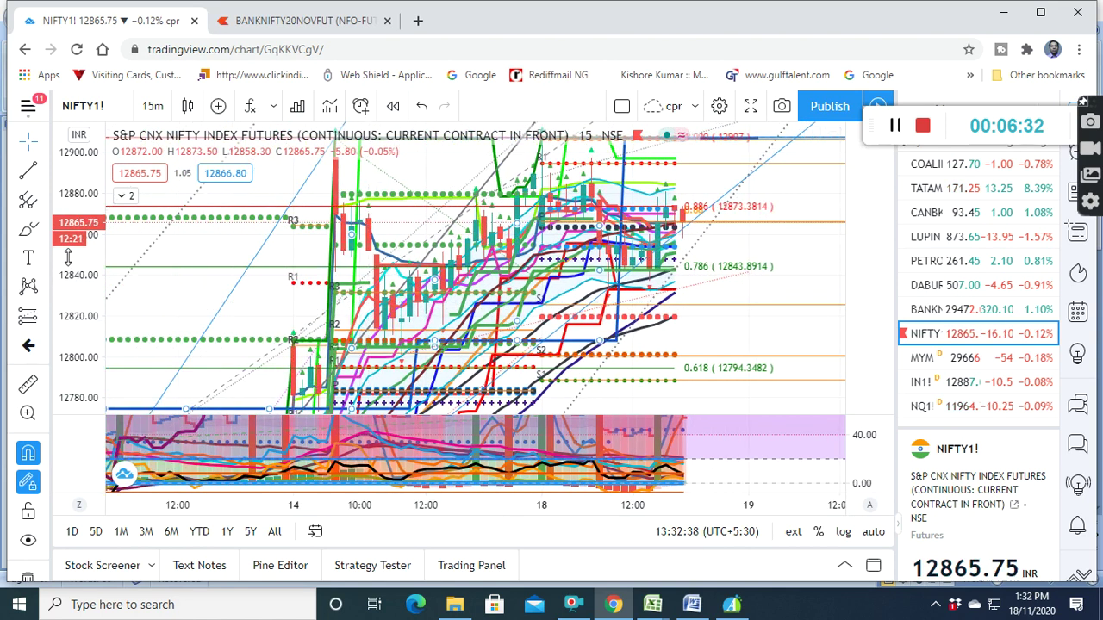
Compress the price scale and pan so Fibonacci levels 0.236 through 1.272 all fit
left_click_drag(61, 315, 65, 390)
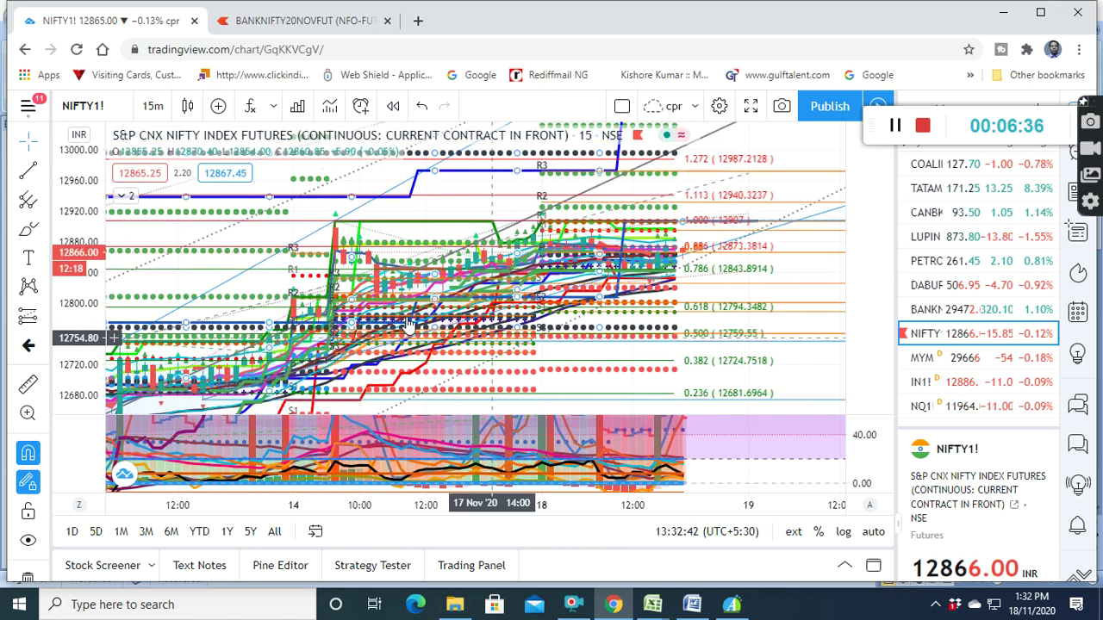
left_click_drag(600, 294, 752, 265)
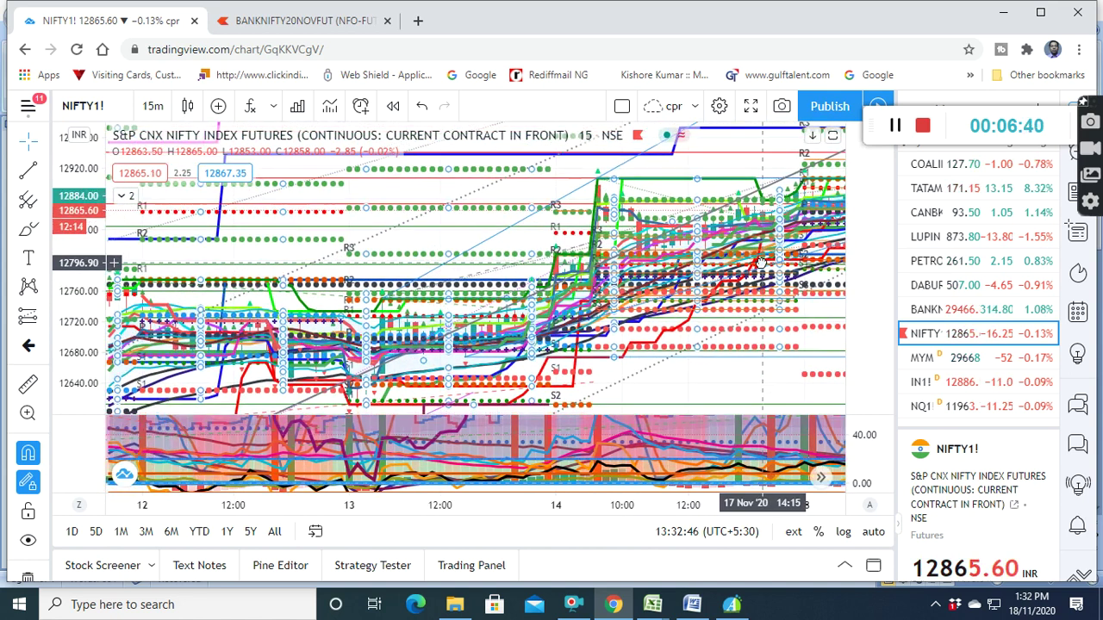
left_click_drag(730, 272, 484, 310)
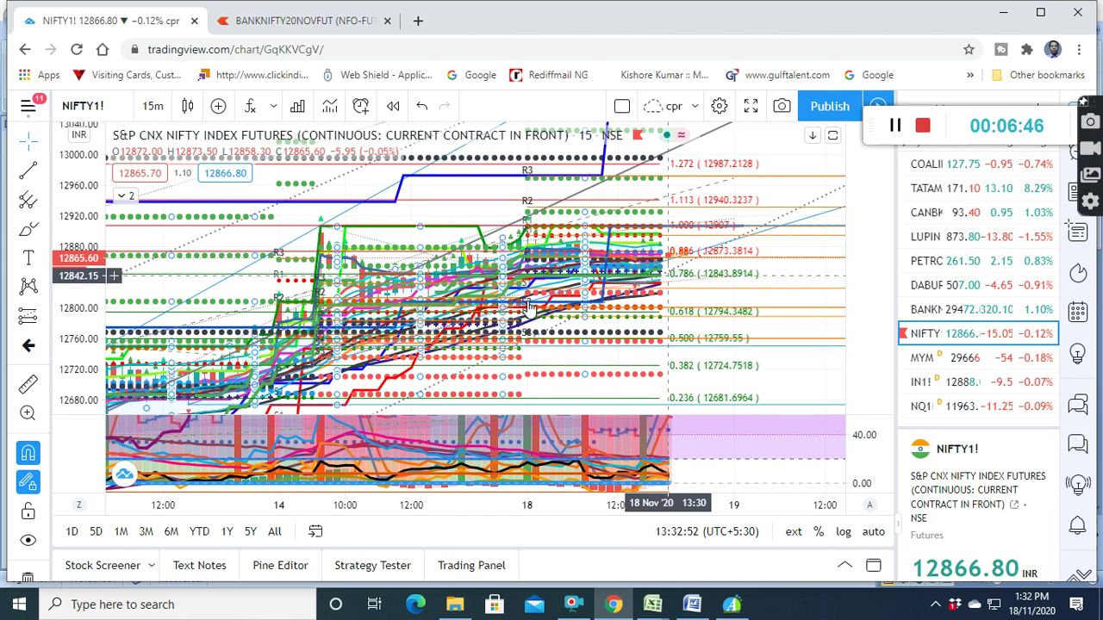
scroll(525, 310, "up", 2)
scroll(527, 309, "up", 2)
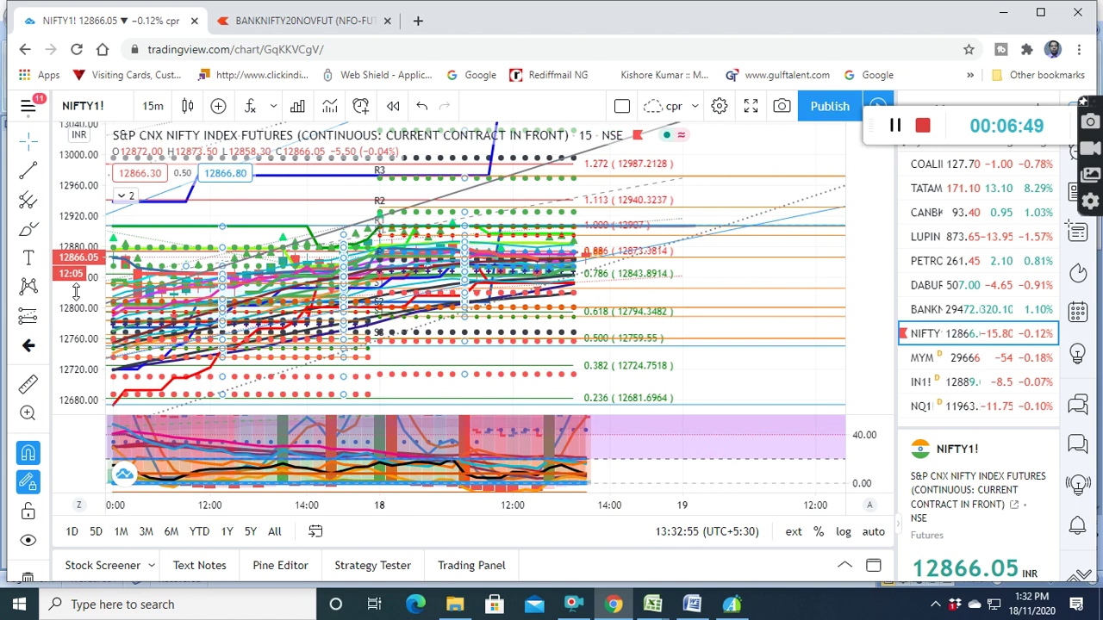
left_click_drag(76, 293, 76, 267)
Load the BANKNIFTY1! futures chart and zoom its price axis into the traded range
left_click(933, 309)
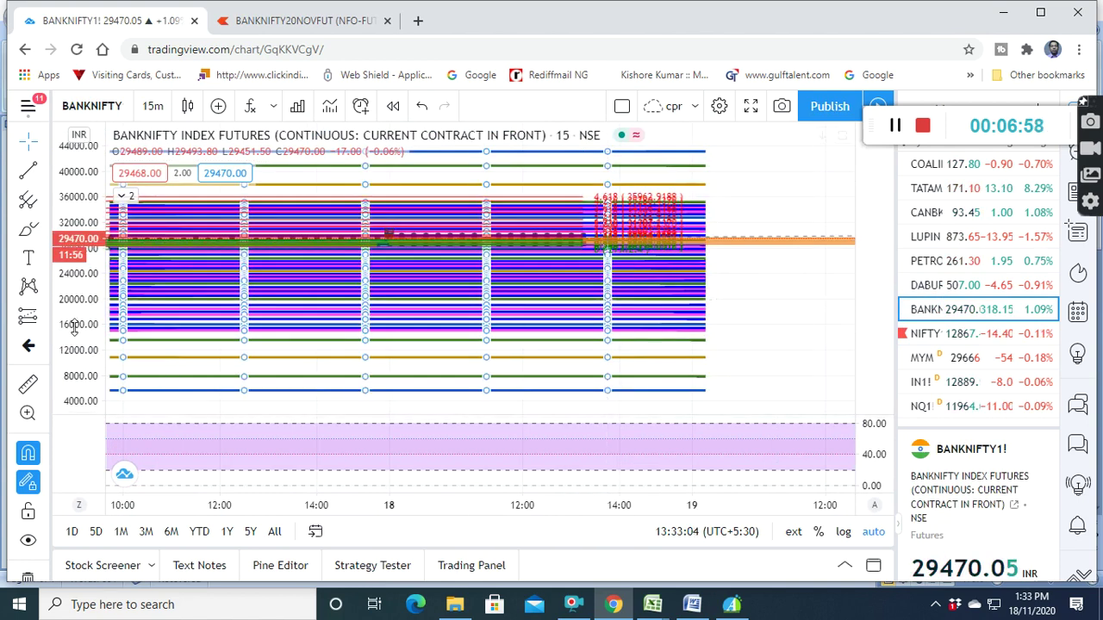
left_click_drag(74, 289, 77, 248)
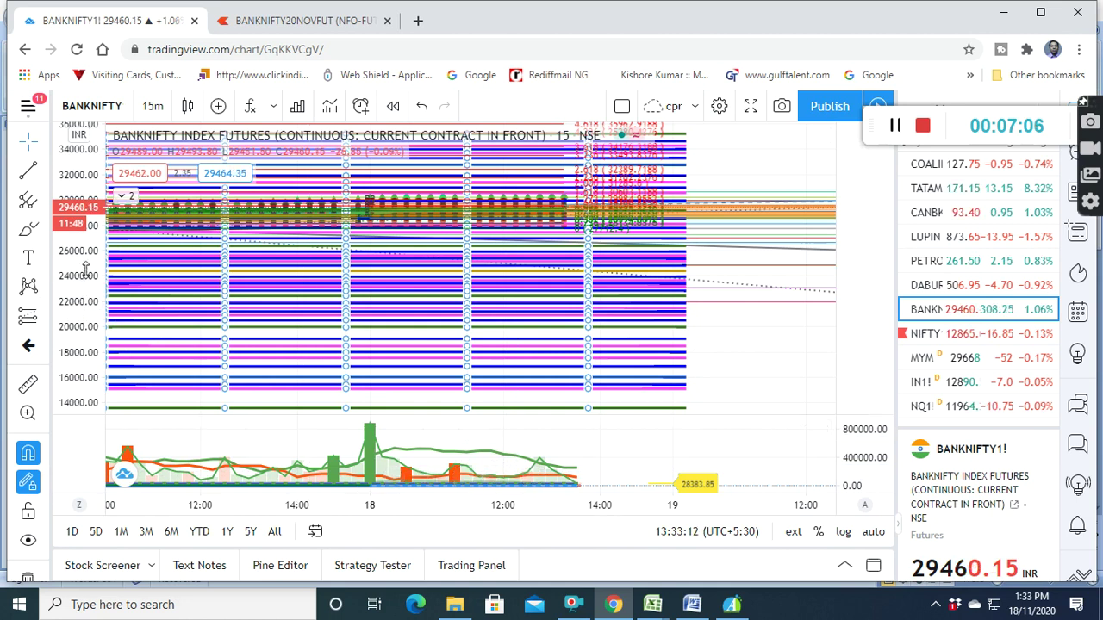
left_click_drag(86, 269, 86, 336)
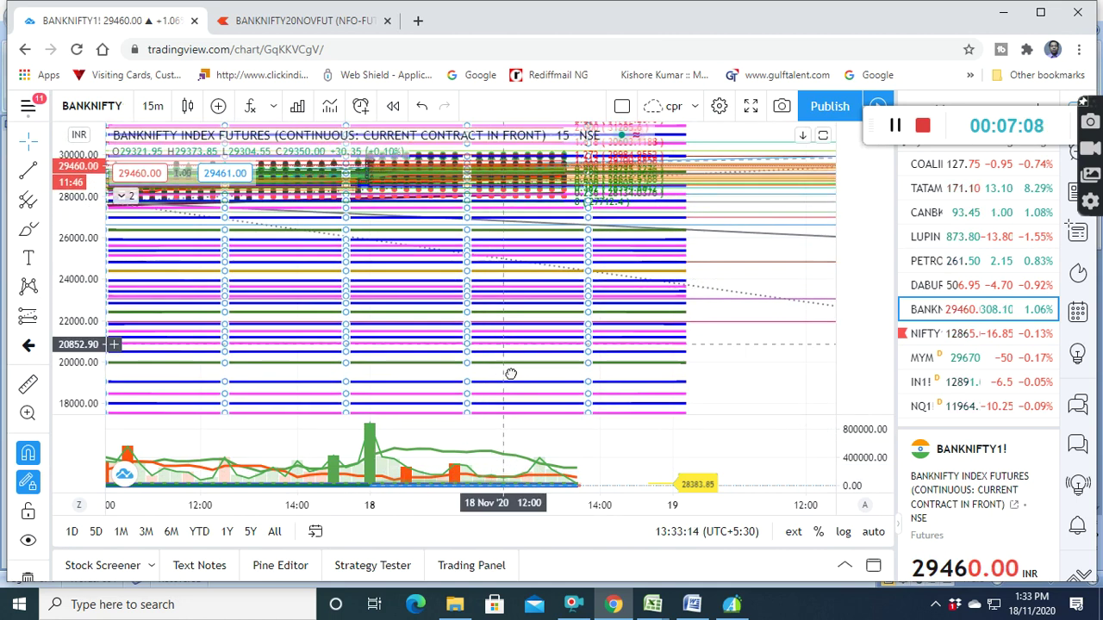
left_click_drag(510, 374, 517, 439)
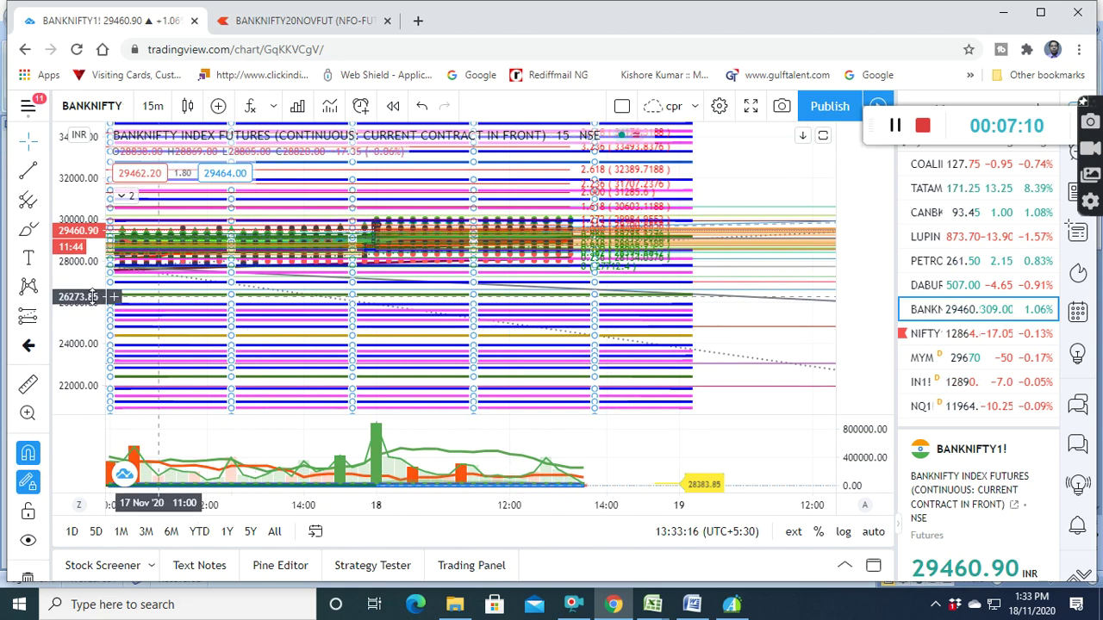
Tighten the price axis and recentre so candles fill roughly 28400–29800
left_click_drag(86, 296, 259, 274)
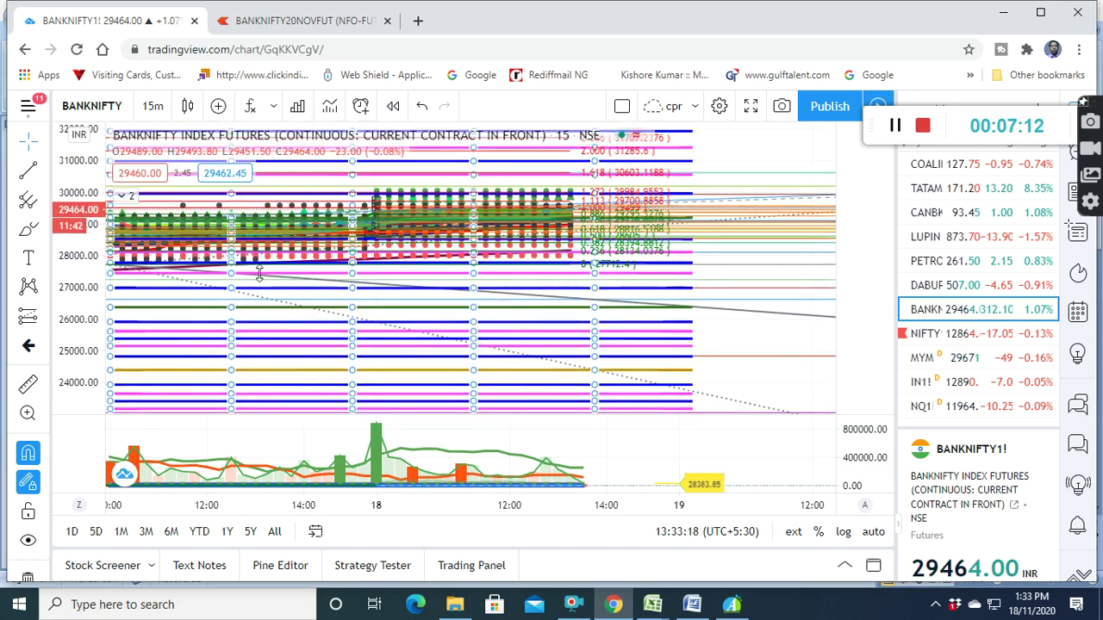
left_click_drag(534, 302, 551, 353)
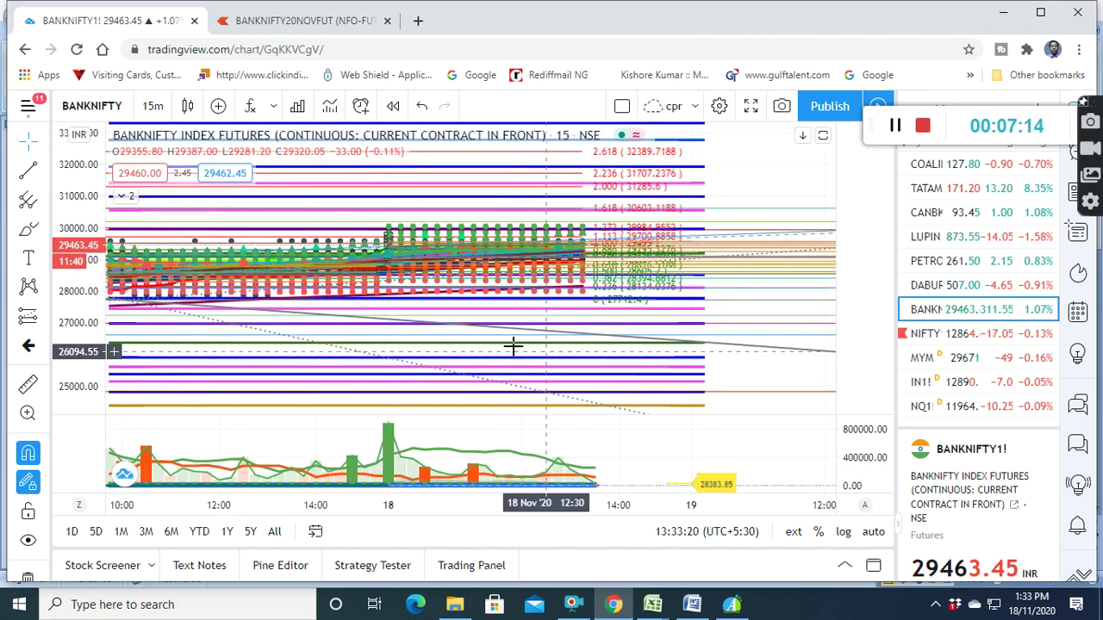
mouse_move(77, 276)
left_mouse_down()
mouse_move(79, 243)
mouse_move(84, 321)
mouse_move(97, 246)
left_mouse_up()
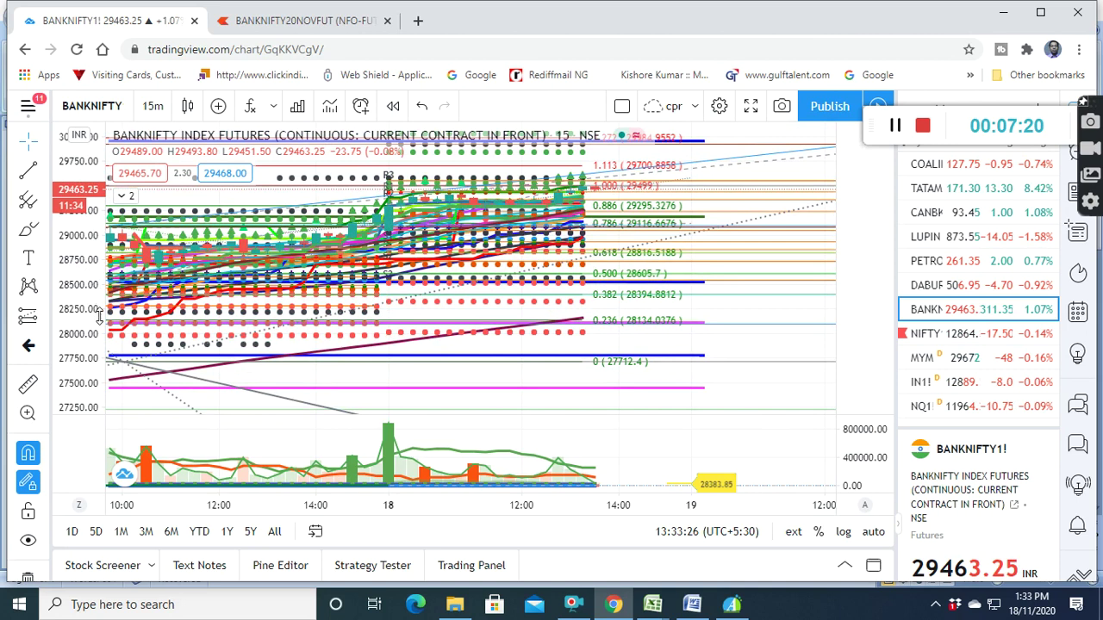
left_click_drag(98, 319, 96, 258)
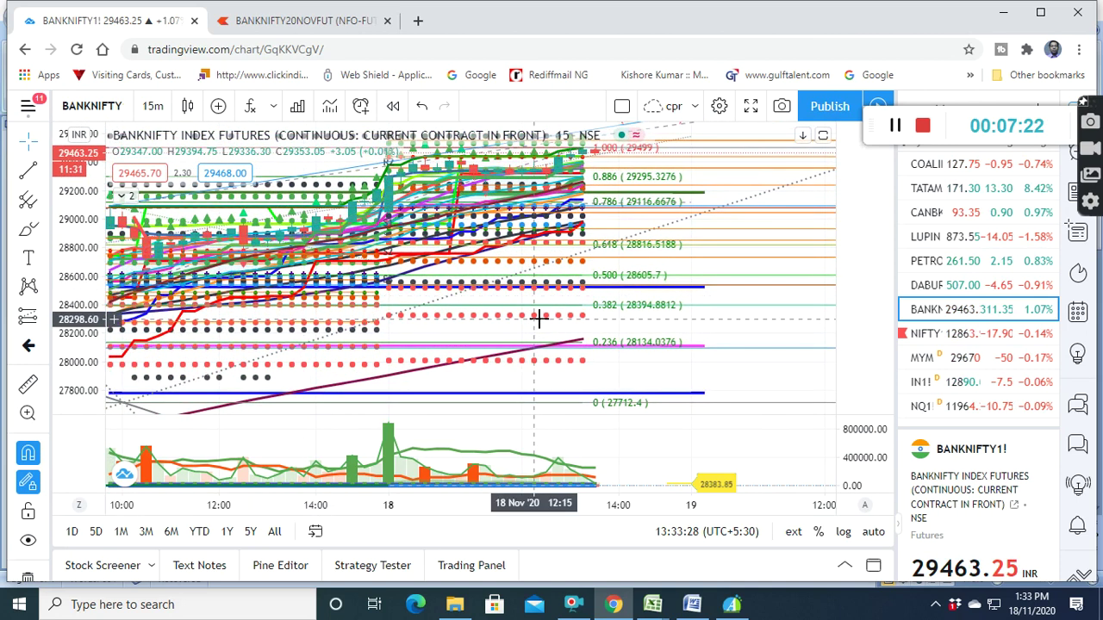
left_click_drag(87, 289, 87, 252)
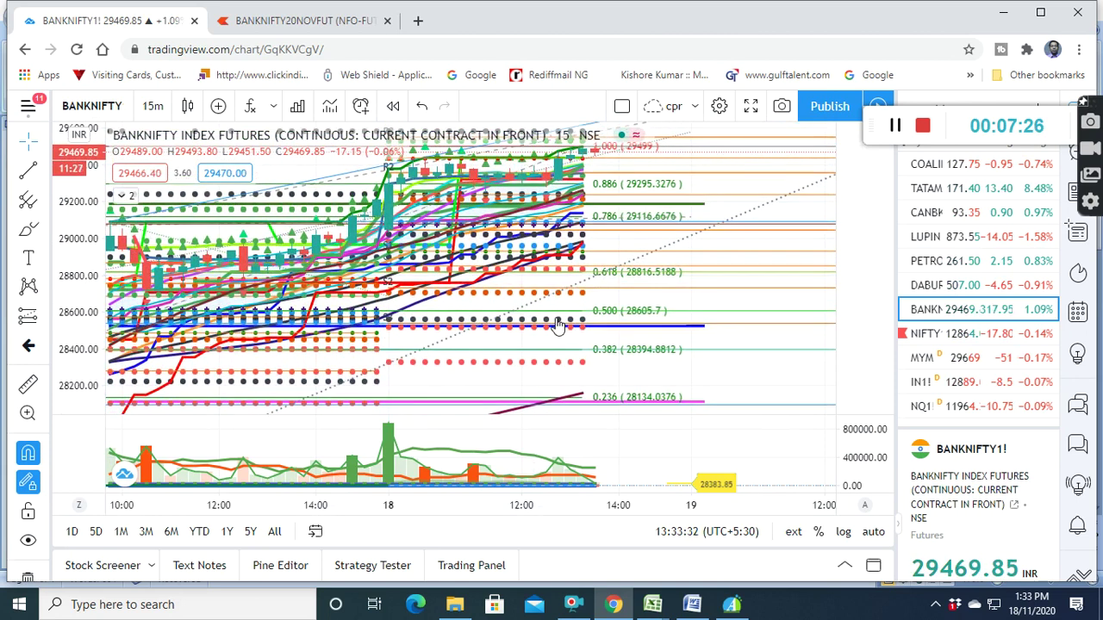
left_click_drag(556, 368, 554, 397)
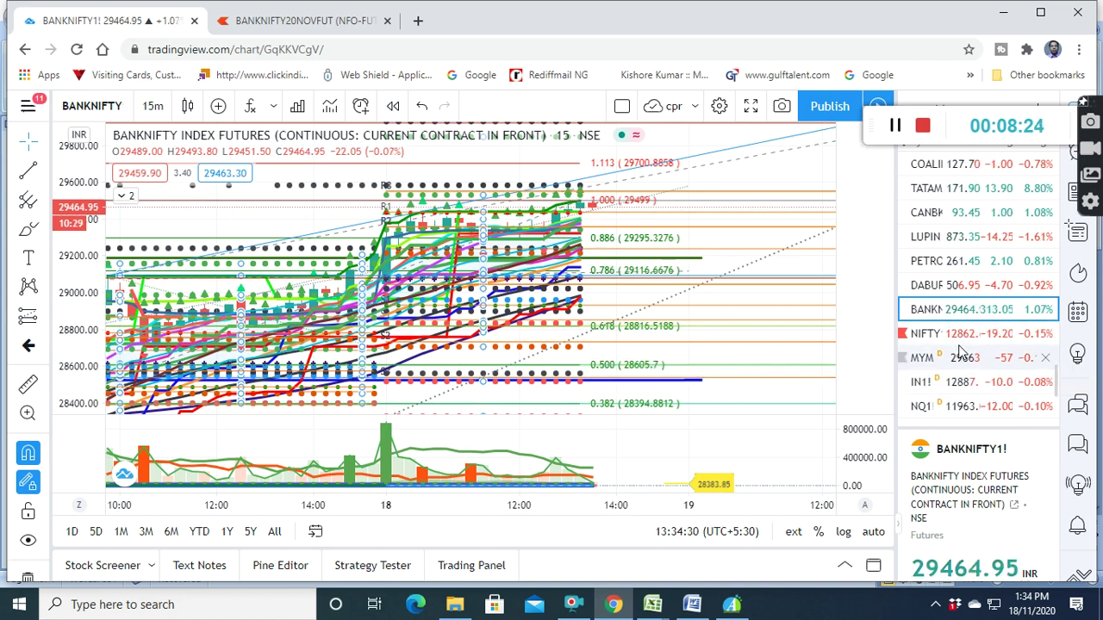
Scroll down to the SILVER row in the watchlist and load SILVERM1! on the chart
scroll(961, 349, "down", 1)
scroll(961, 349, "down", 1)
scroll(961, 349, "down", 1)
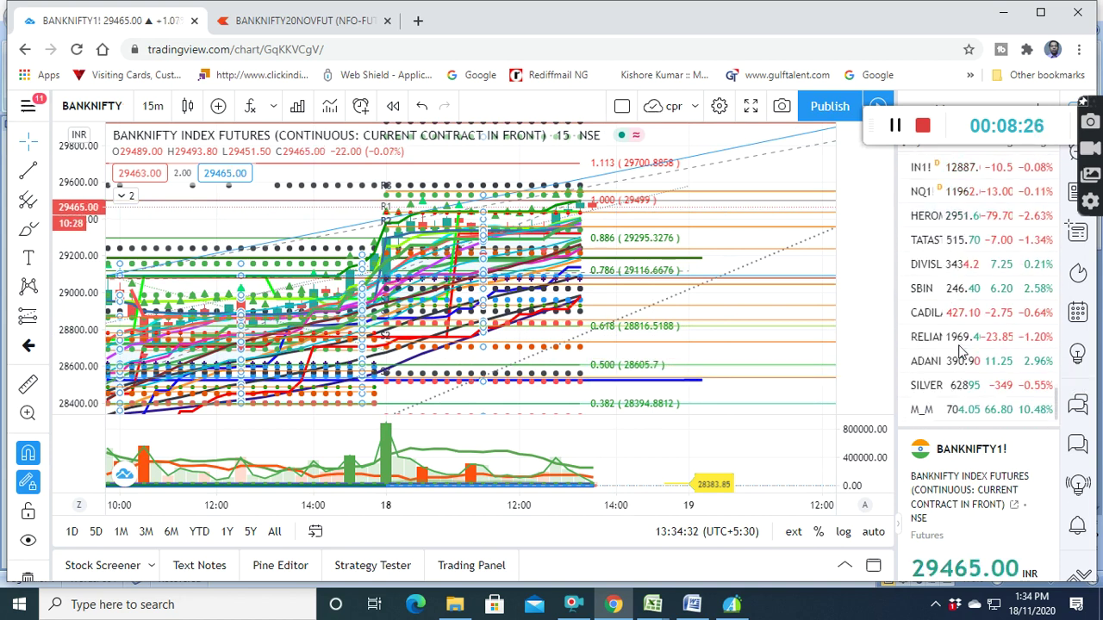
left_click(955, 388)
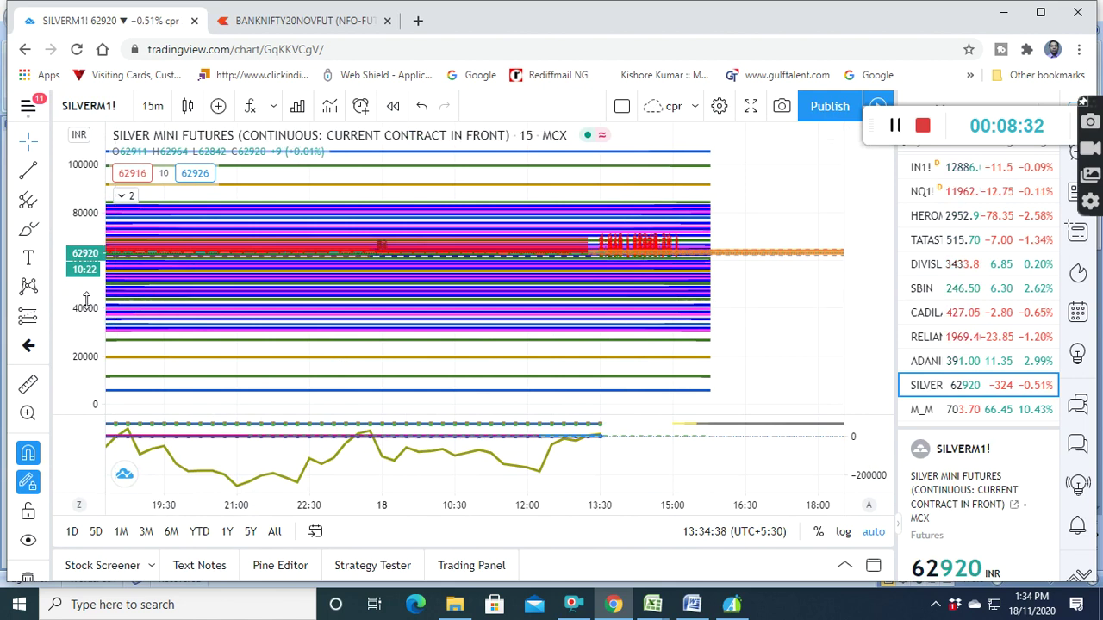
Zoom the SILVERM1! price scale from 0–100000 down to about 63000–64400
left_click_drag(86, 302, 78, 207)
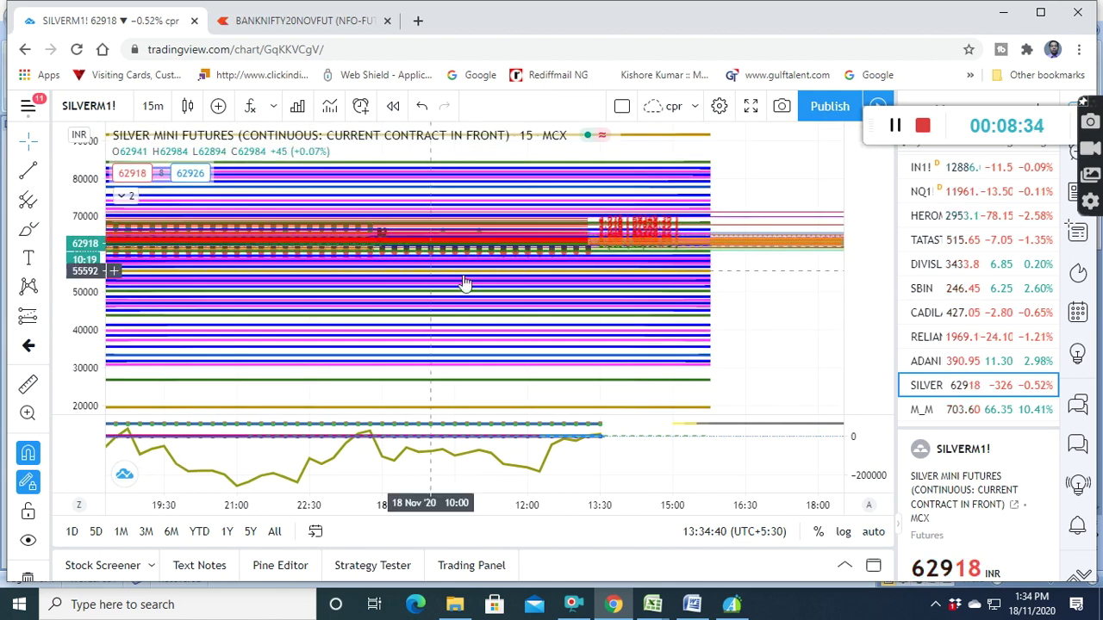
left_click_drag(470, 303, 472, 357)
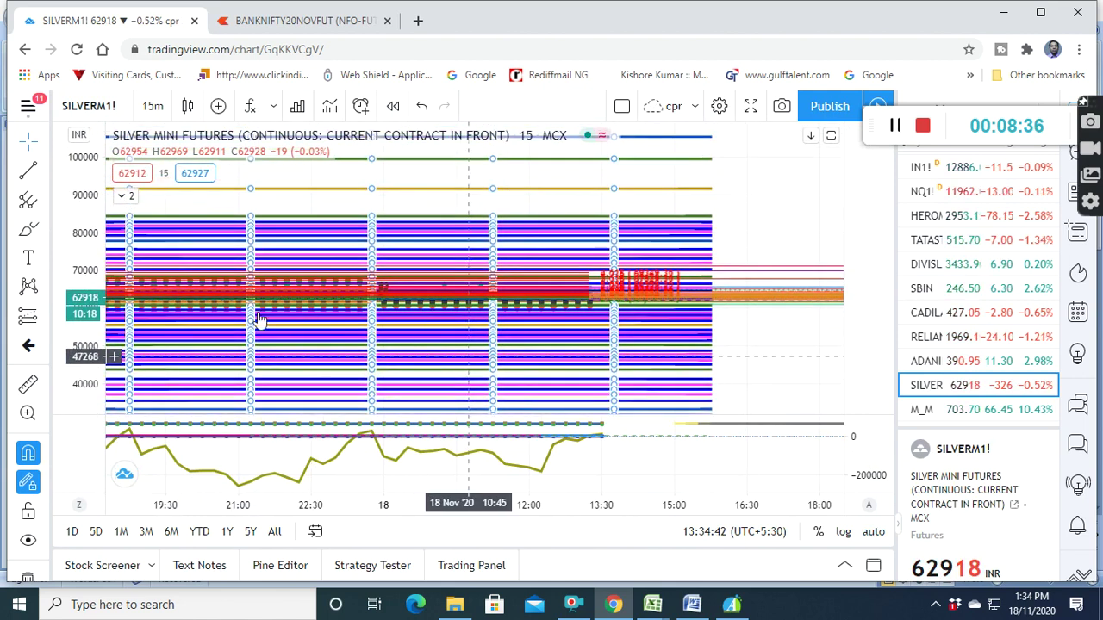
left_click_drag(84, 316, 64, 172)
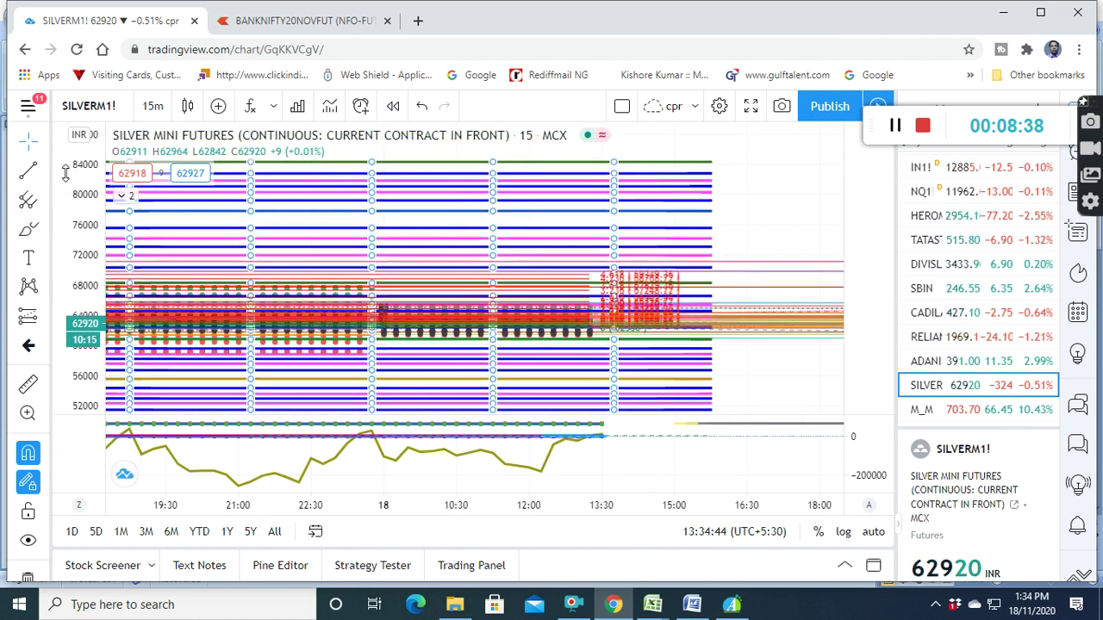
left_click_drag(499, 274, 499, 255)
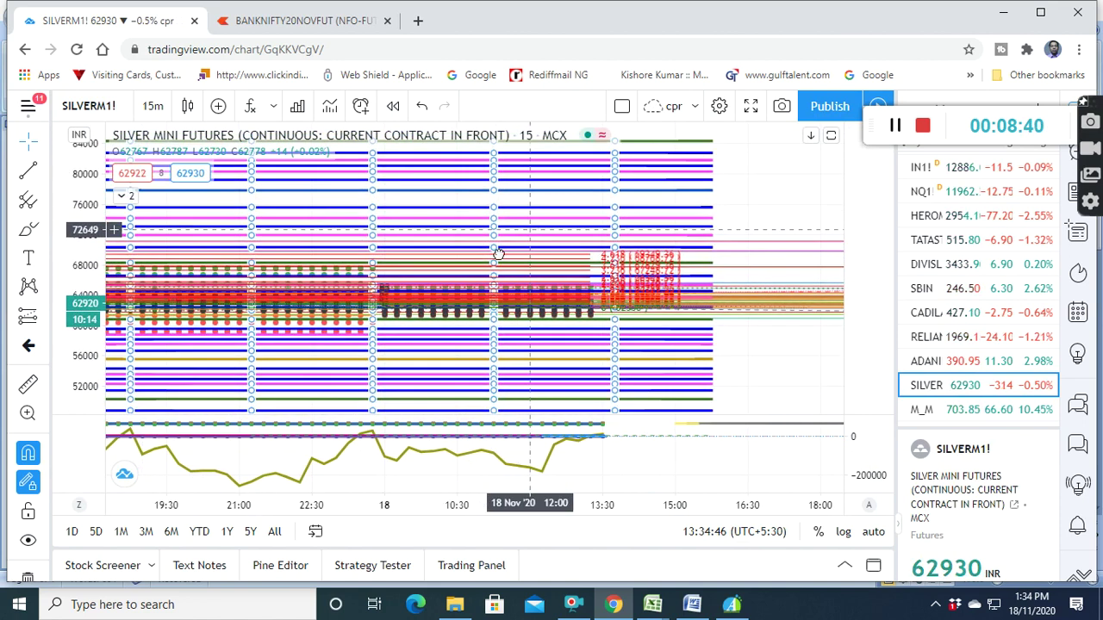
left_click_drag(69, 327, 83, 405)
left_click_drag(503, 287, 511, 203)
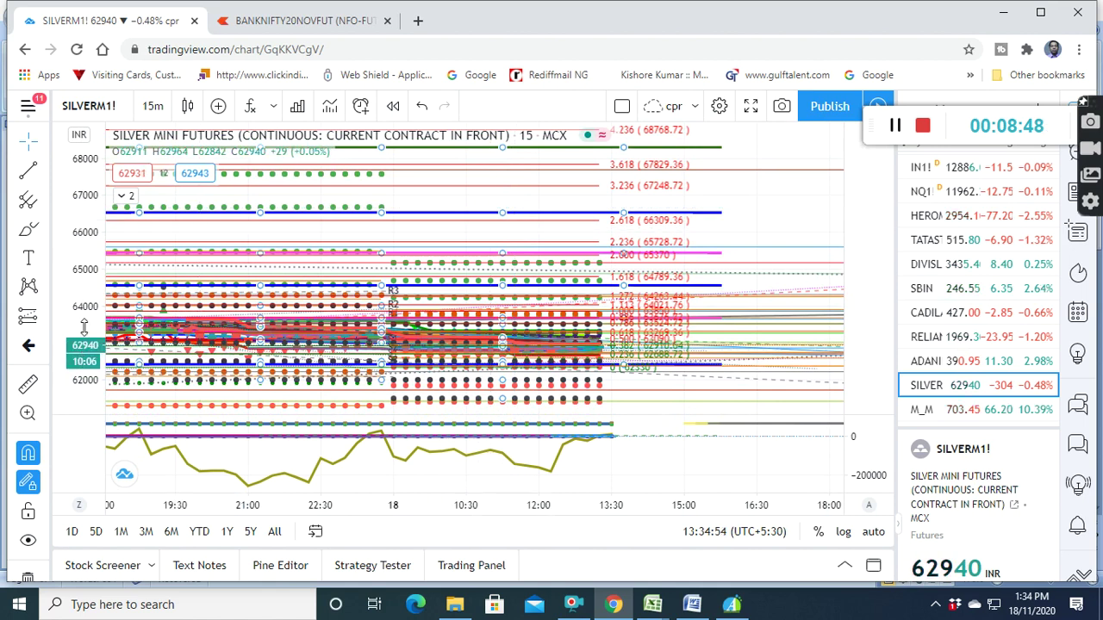
left_click_drag(84, 328, 84, 370)
mouse_move(492, 258)
left_mouse_down()
mouse_move(522, 230)
mouse_move(541, 153)
left_mouse_up()
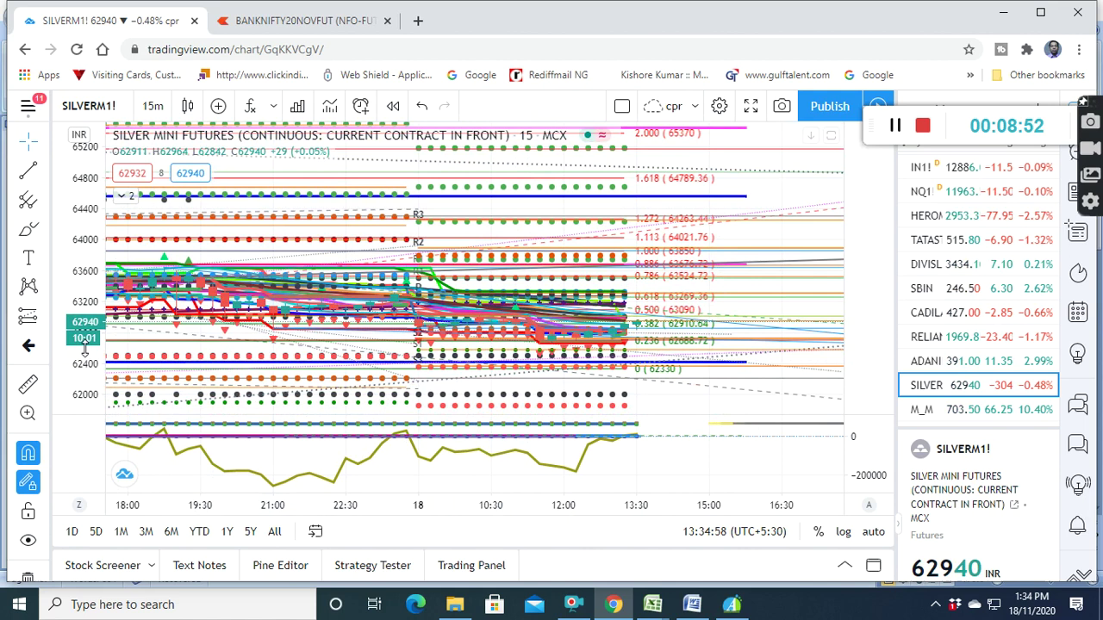
left_click_drag(84, 345, 531, 355)
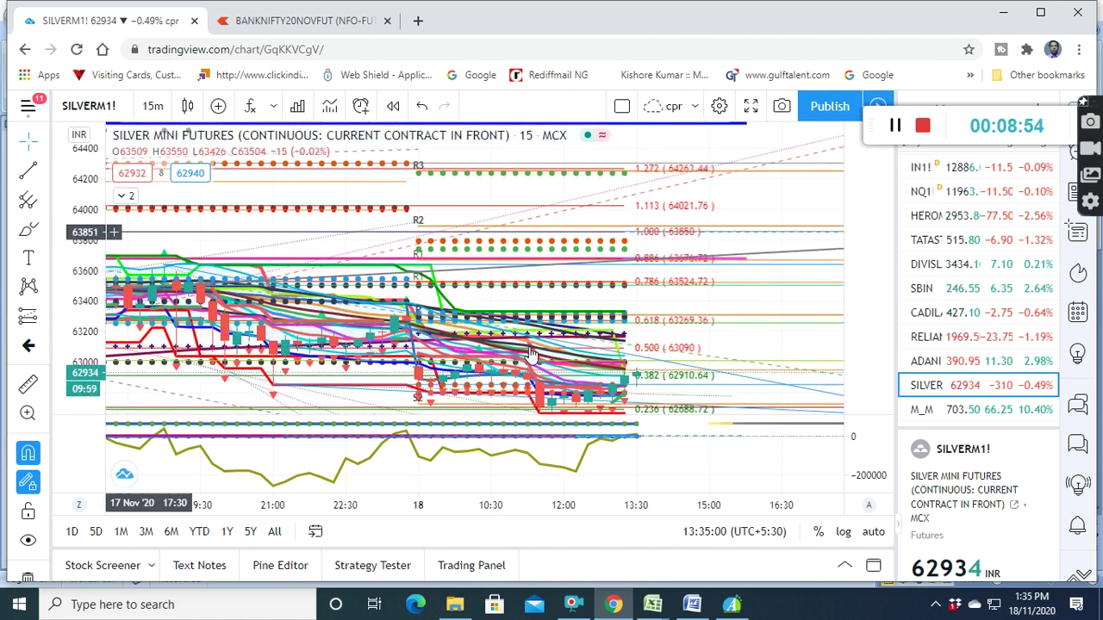
Zoom the time axis and pan to the latest candles and lower support levels
scroll(552, 367, "up", 2)
scroll(568, 375, "up", 3)
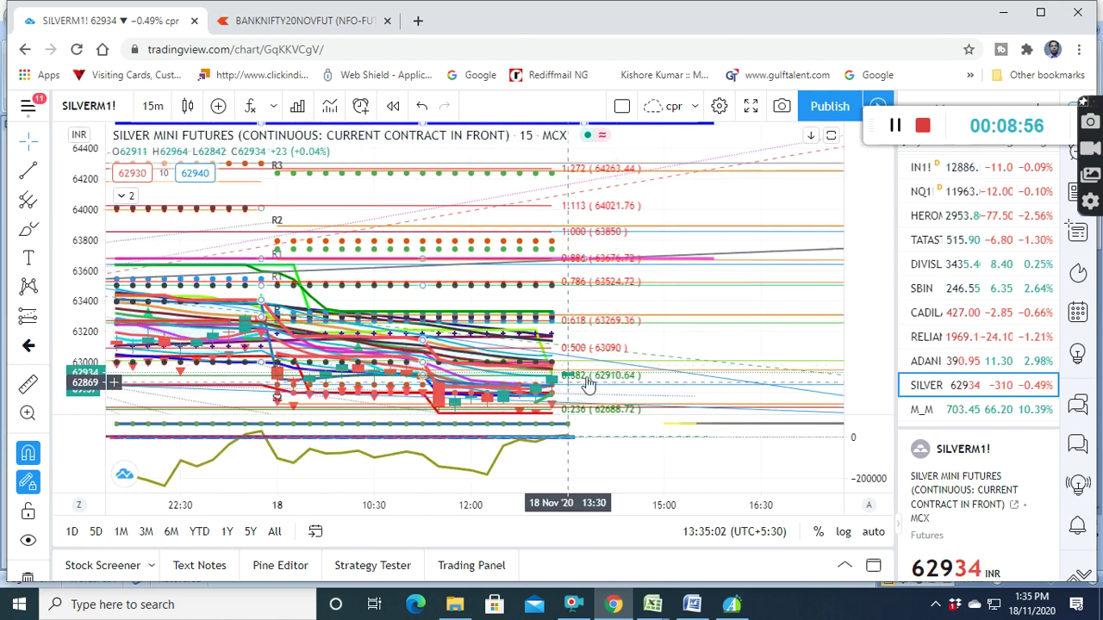
left_click_drag(588, 385, 668, 334)
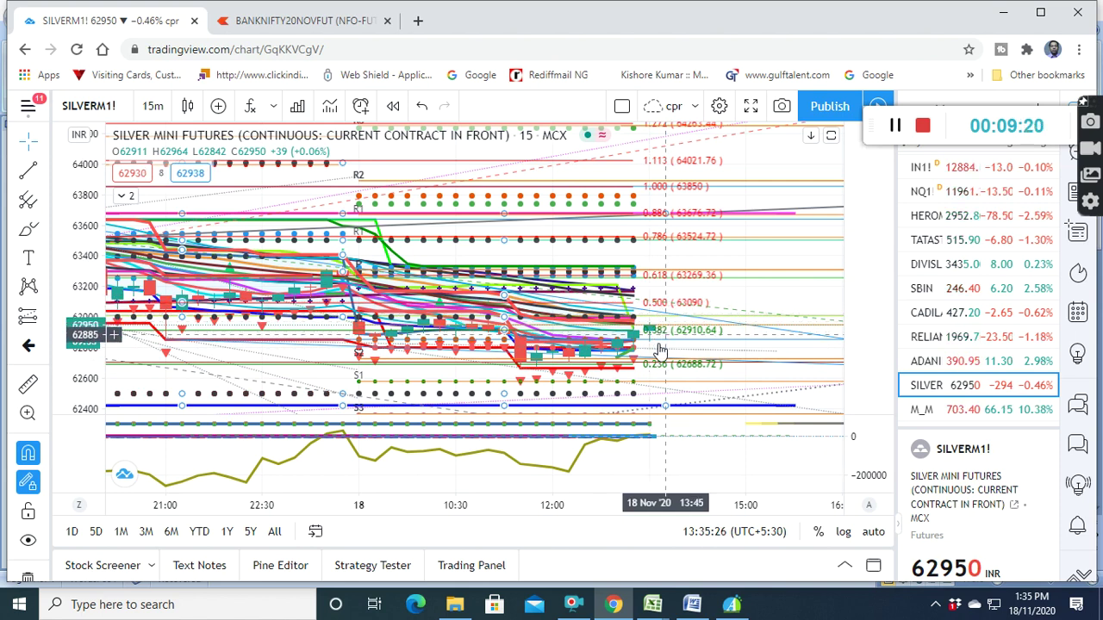
left_click_drag(661, 373, 663, 327)
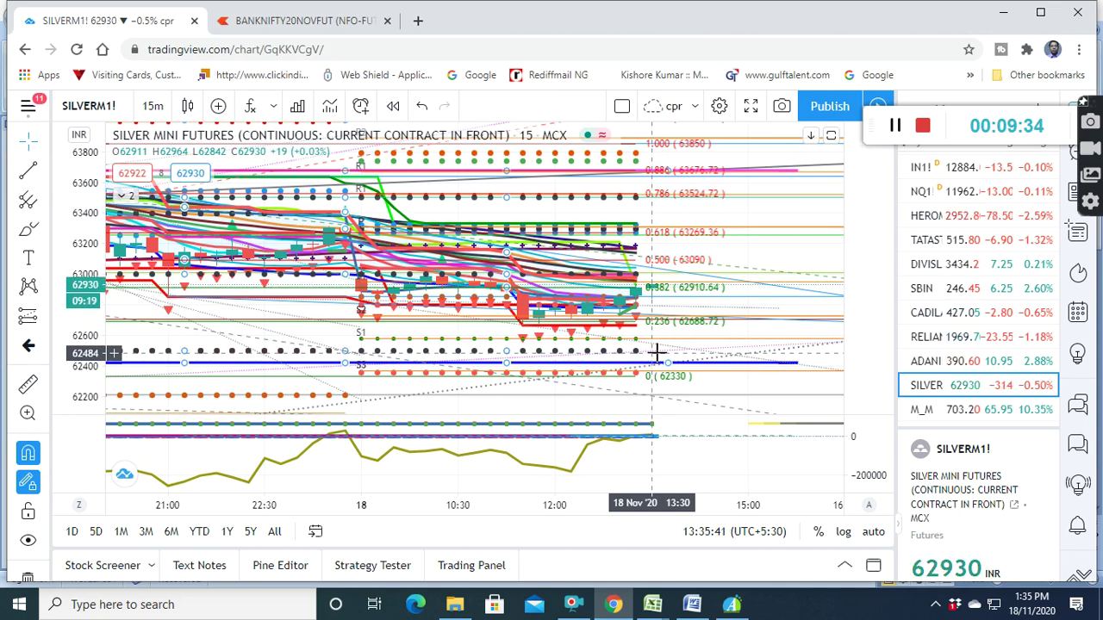
mouse_move(944, 386)
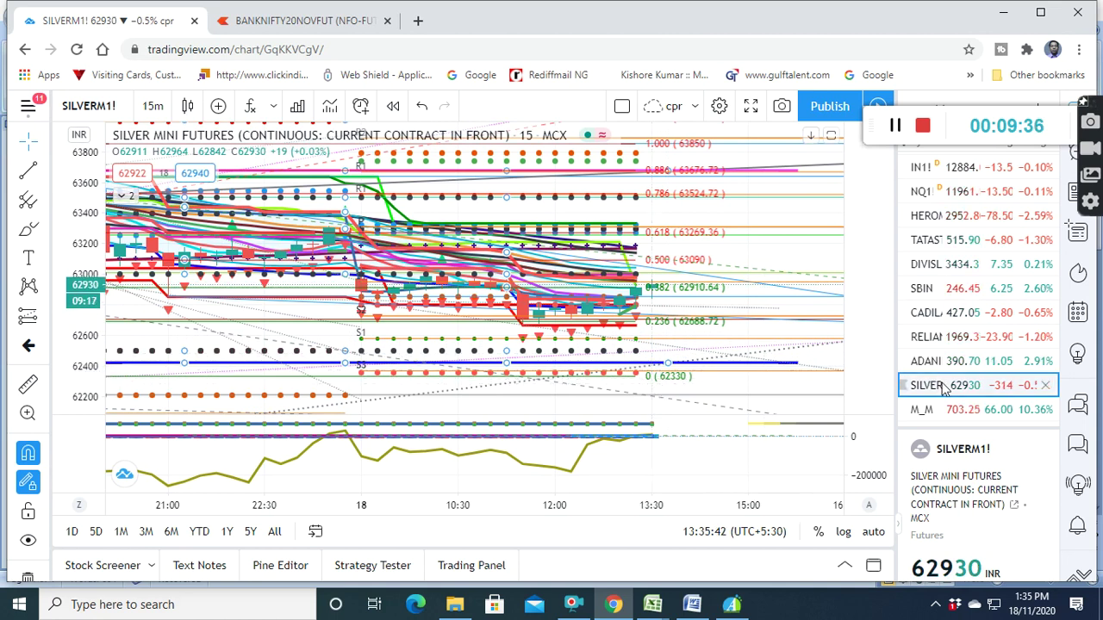
Load the HEROMOTOCO chart from the watchlist
scroll(945, 388, "up", 3)
scroll(944, 388, "up", 2)
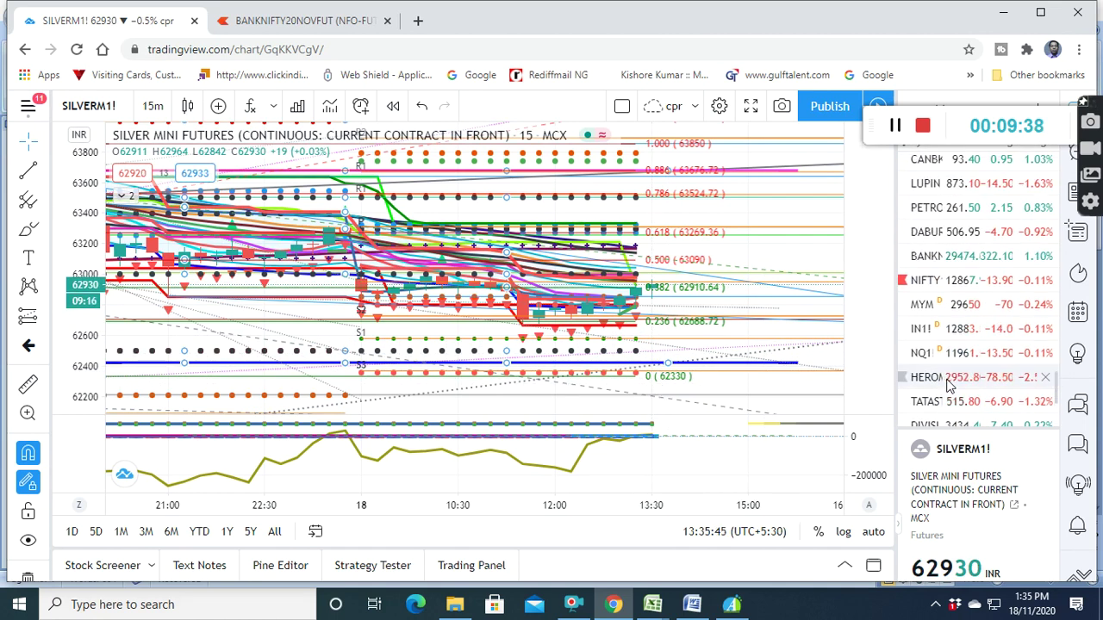
left_click(947, 382)
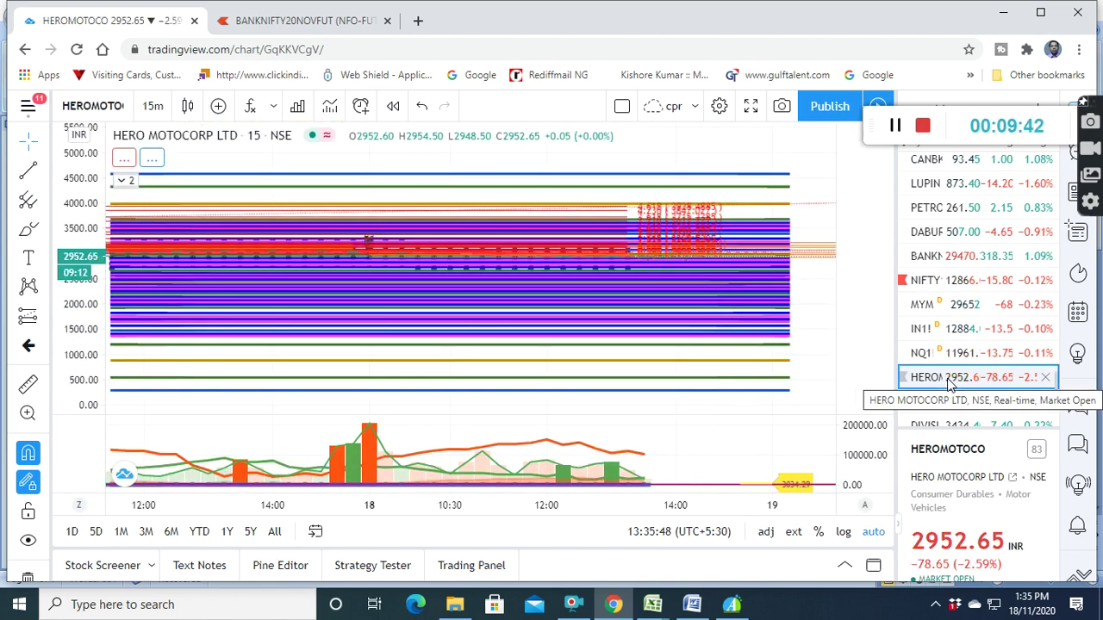
Narrow the HEROMOTOCO price range stepwise from 1200–4000 to about 2860–3060
left_click_drag(89, 297, 82, 246)
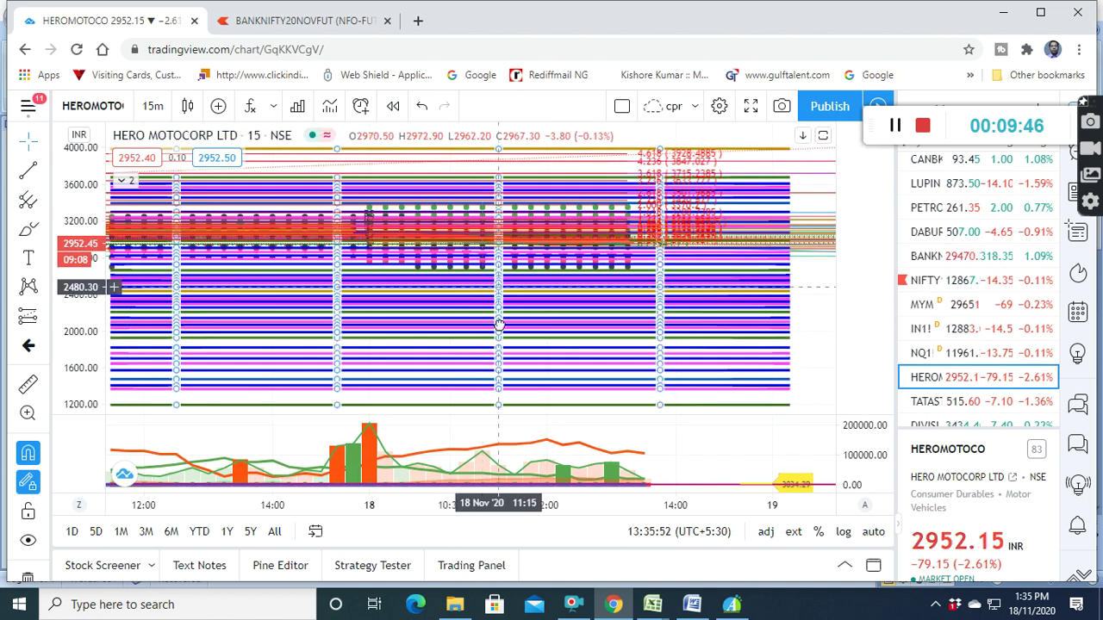
left_click_drag(499, 325, 498, 352)
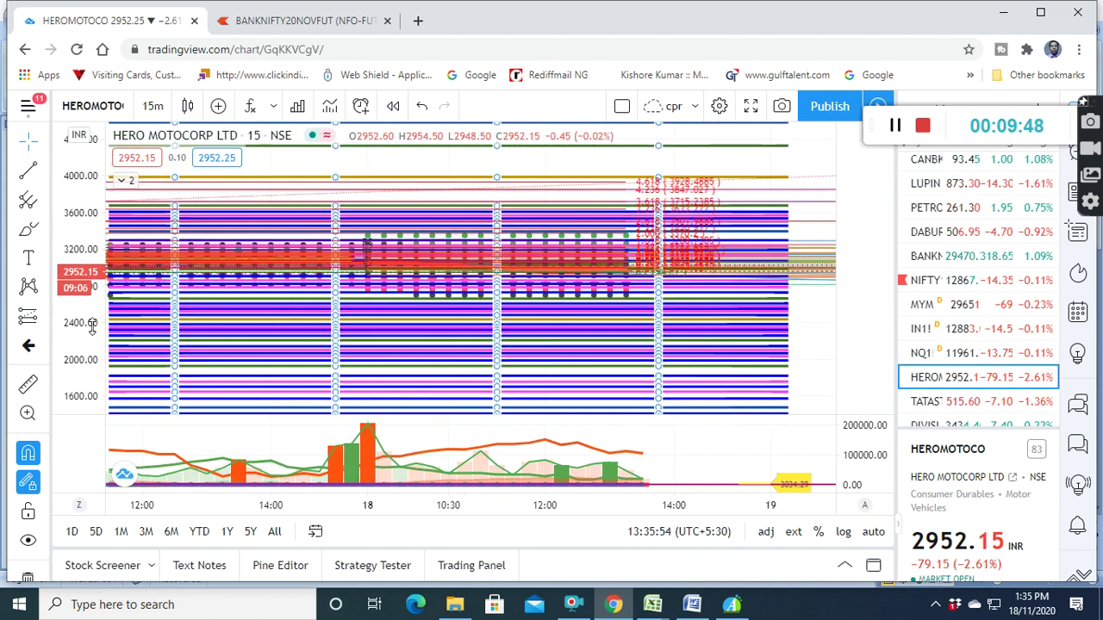
left_click_drag(92, 325, 78, 276)
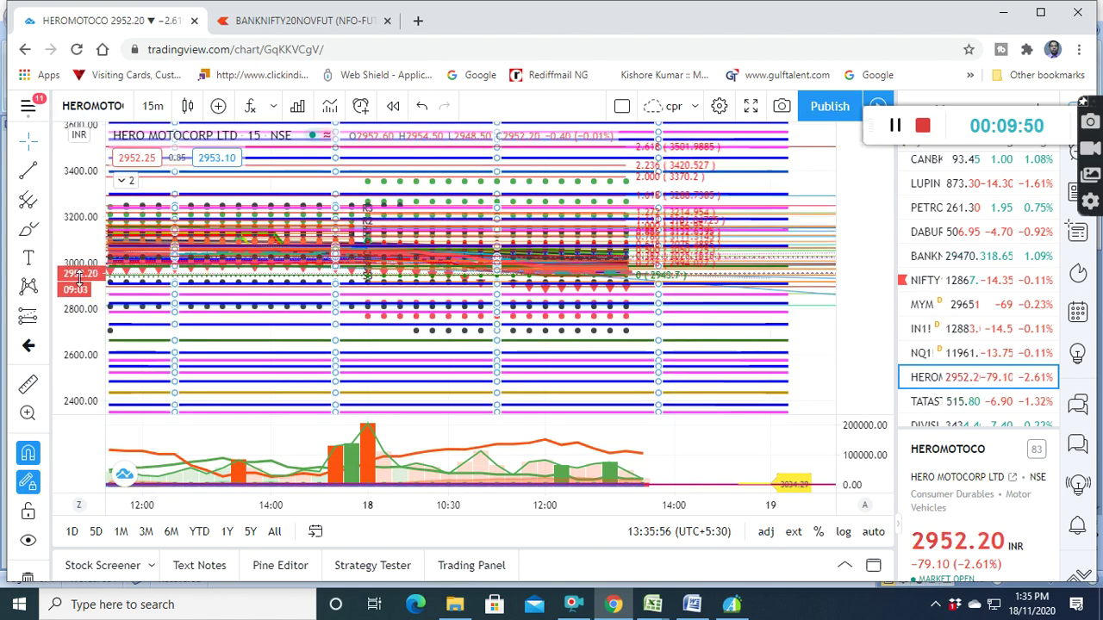
mouse_move(78, 296)
left_mouse_down()
mouse_move(89, 293)
mouse_move(89, 222)
left_mouse_up()
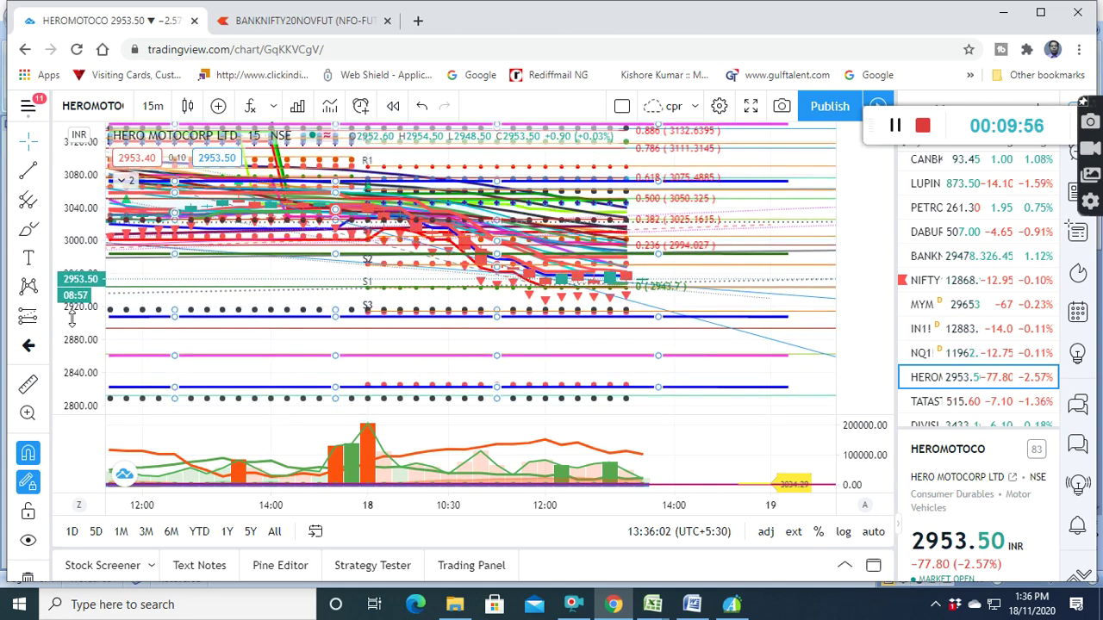
left_click_drag(73, 319, 78, 258)
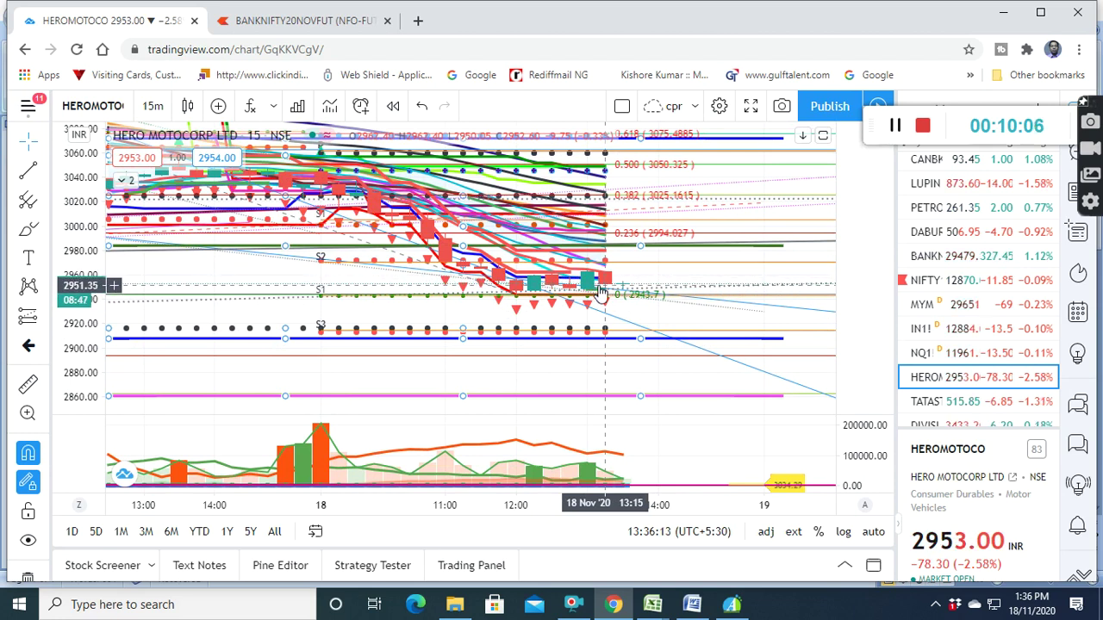
left_click(154, 106)
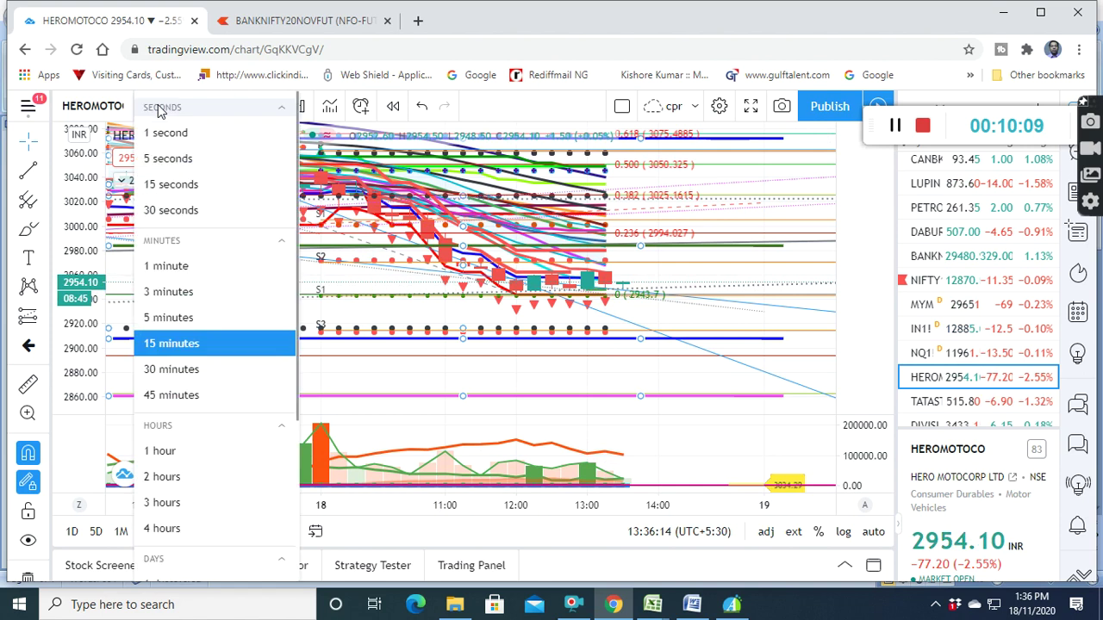
left_click(180, 318)
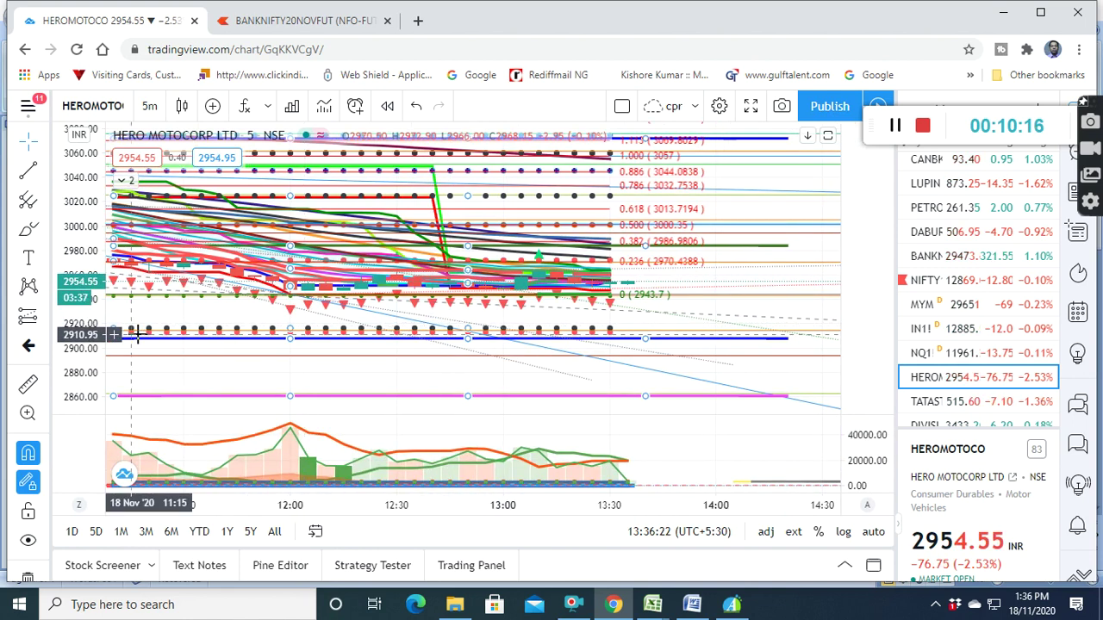
left_click(151, 105)
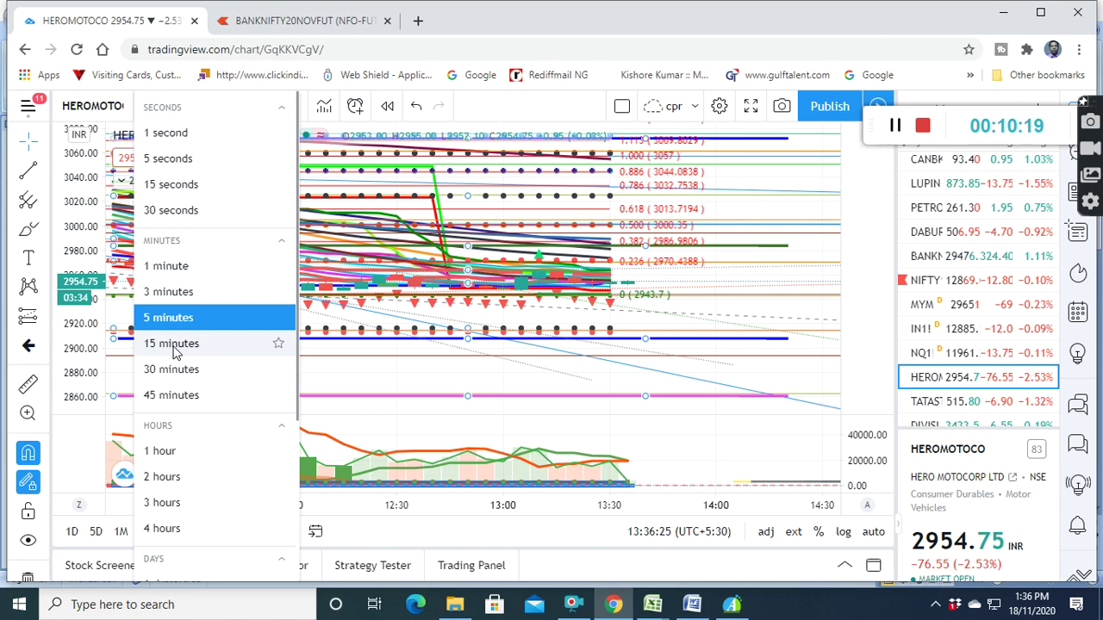
left_click(172, 343)
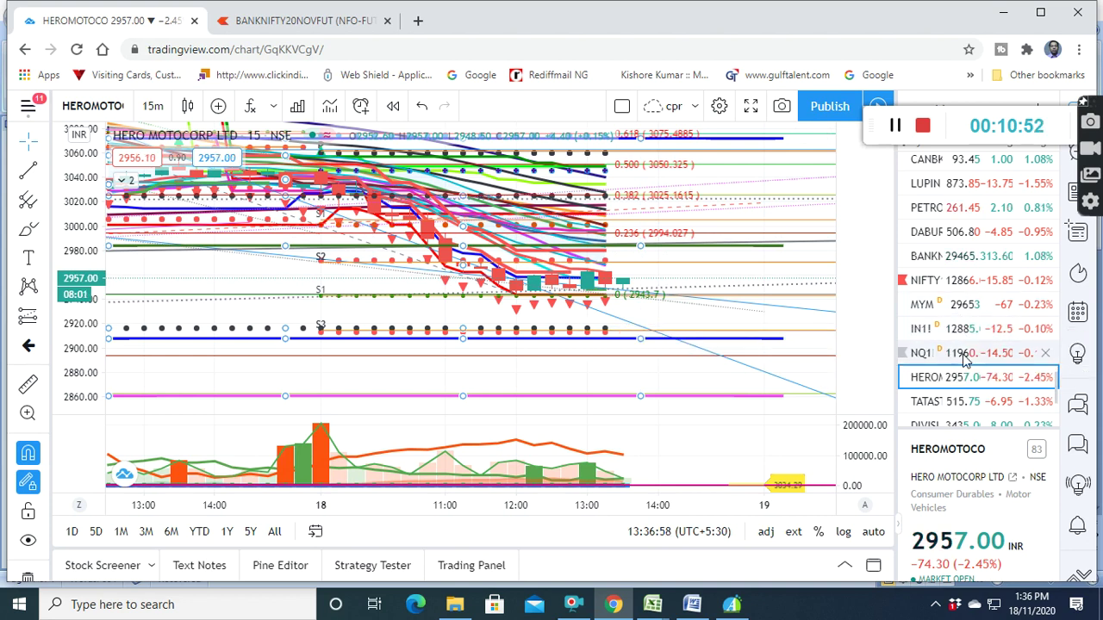
Scroll up the watchlist to BAJFINANCE and load its chart
scroll(965, 361, "down", 2)
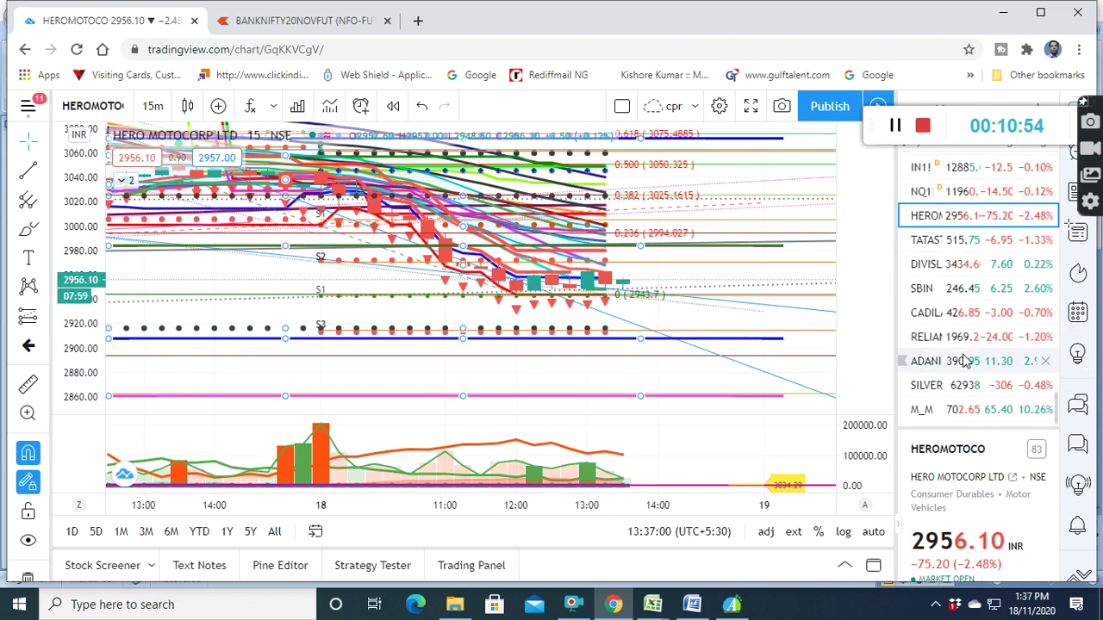
scroll(966, 360, "up", 1)
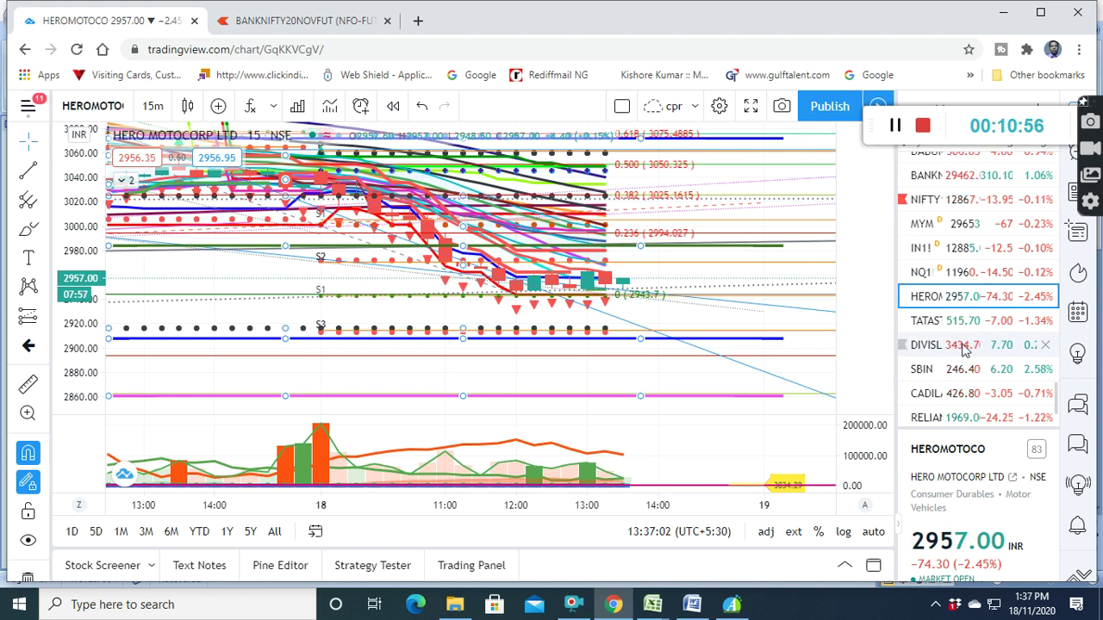
scroll(965, 347, "up", 1)
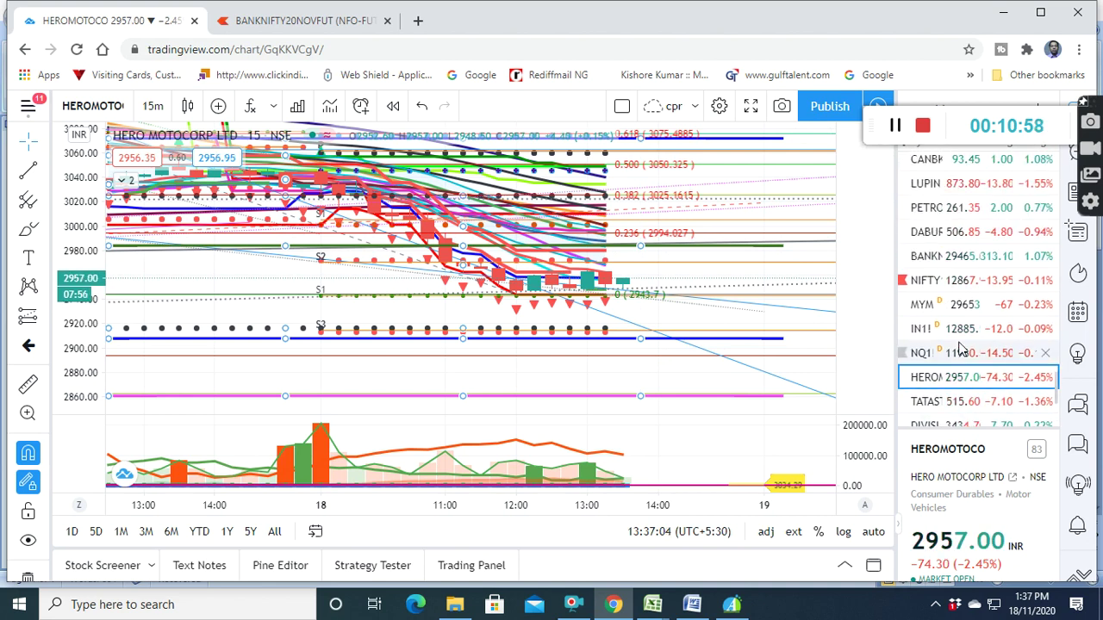
scroll(962, 347, "up", 3)
scroll(960, 343, "up", 3)
scroll(960, 343, "up", 1)
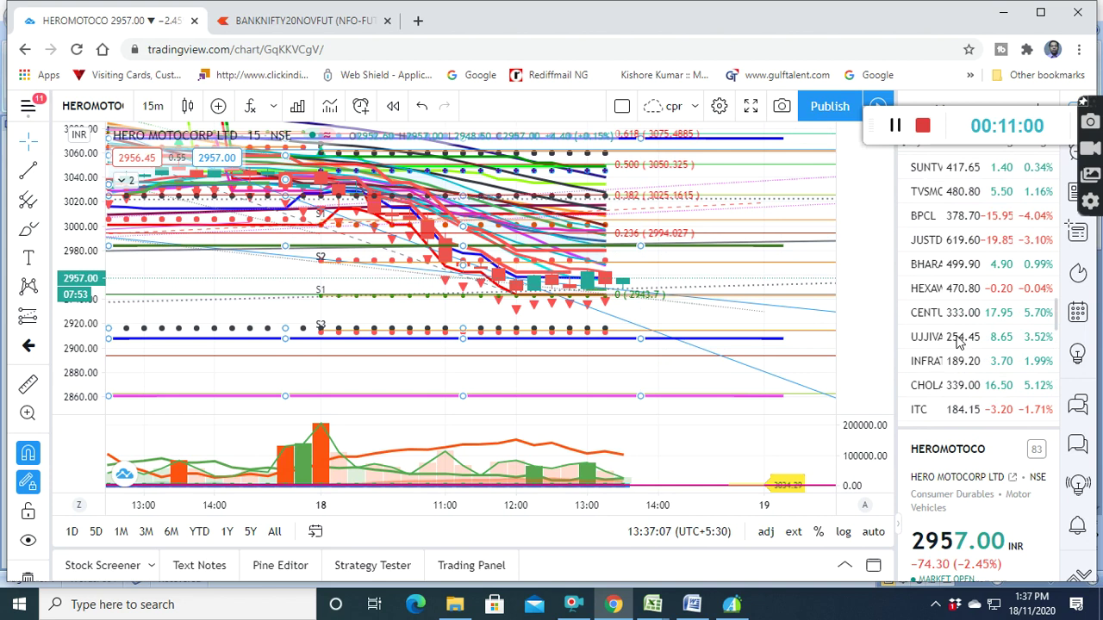
scroll(960, 343, "up", 2)
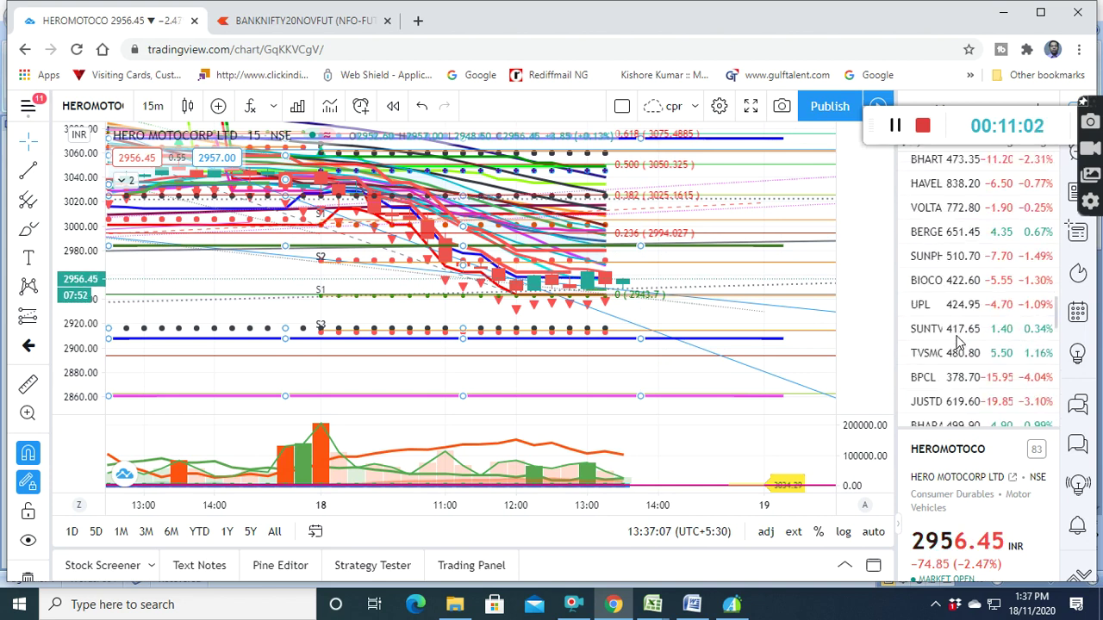
scroll(959, 341, "up", 1)
scroll(958, 341, "up", 3)
scroll(959, 342, "up", 1)
scroll(960, 342, "up", 3)
scroll(960, 342, "up", 1)
scroll(960, 342, "up", 1)
scroll(960, 342, "down", 4)
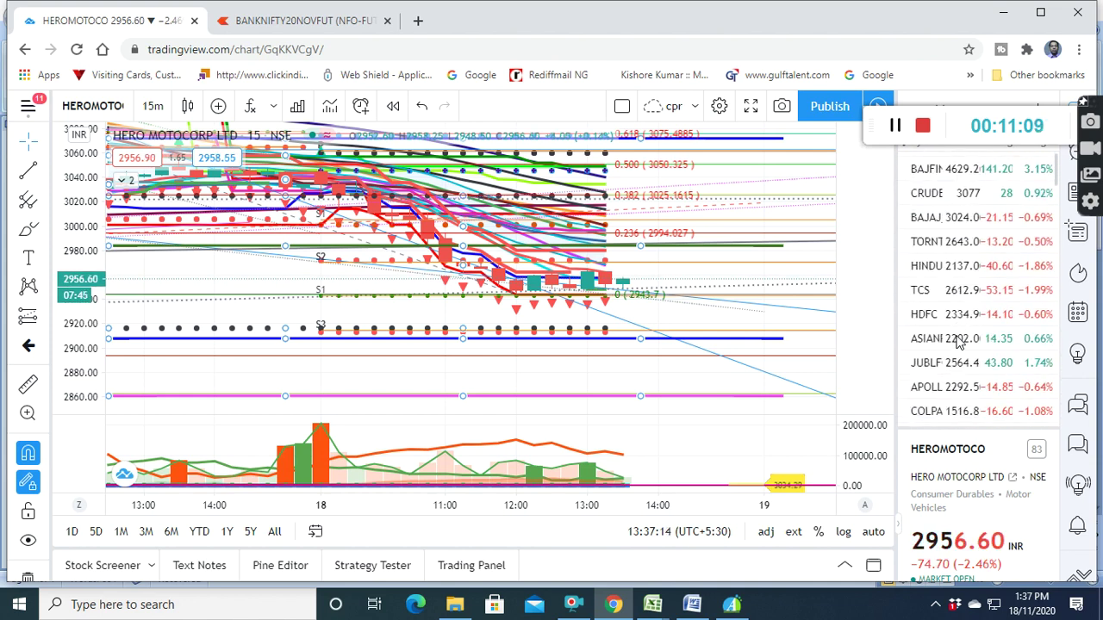
left_click(948, 172)
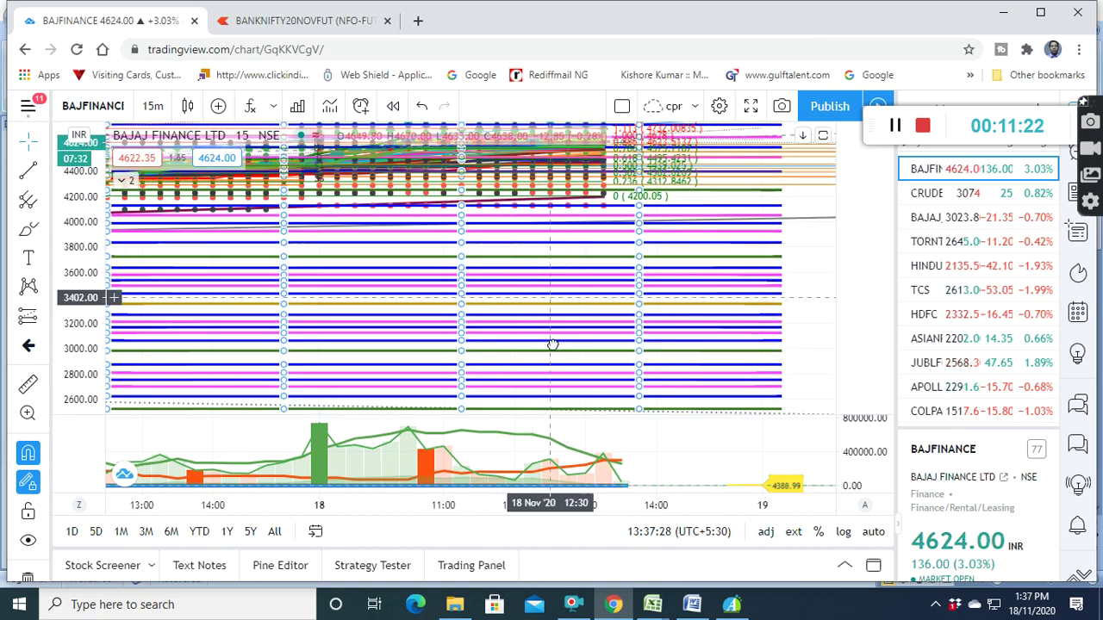
Stretch and pan the Bajaj Finance price scale from 3400–4400 to about 4300–4750
left_click_drag(552, 345, 549, 376)
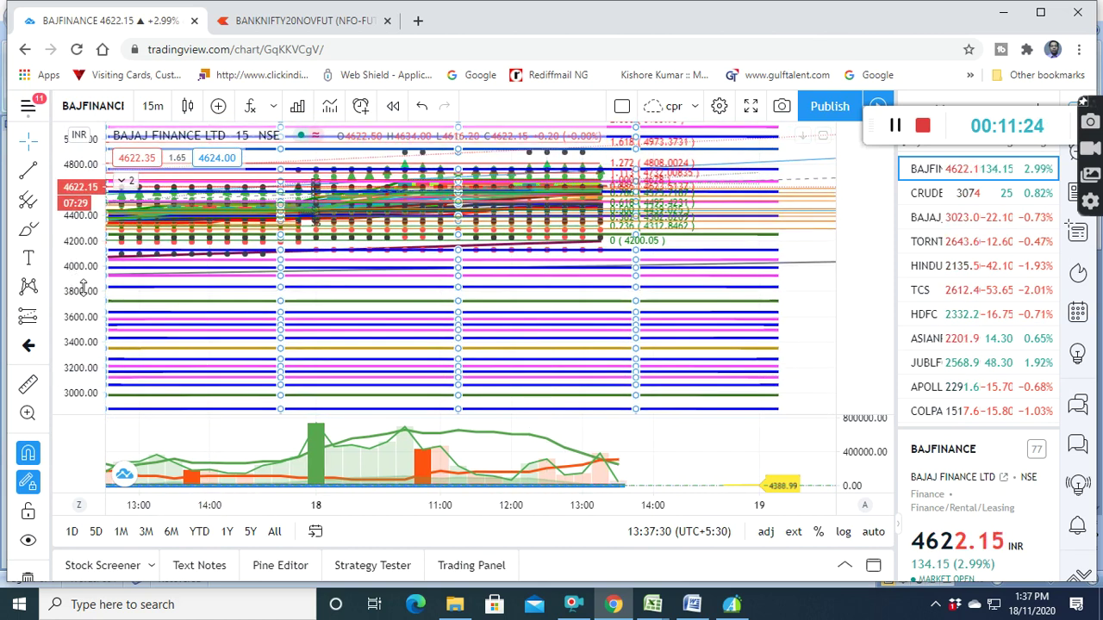
left_click_drag(95, 267, 509, 245)
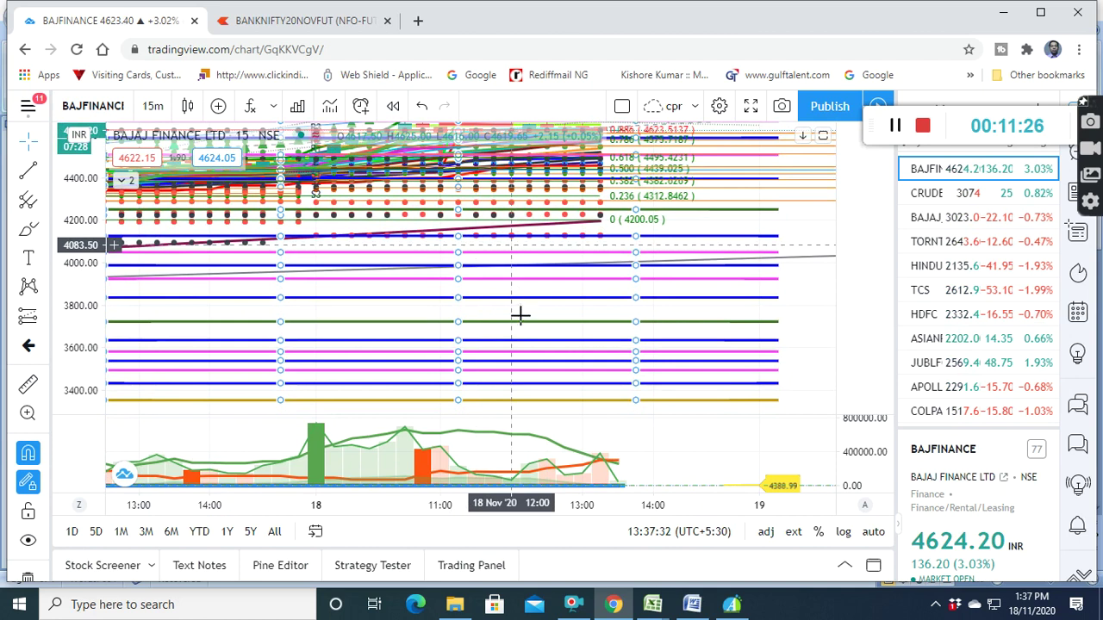
left_click_drag(521, 328, 525, 383)
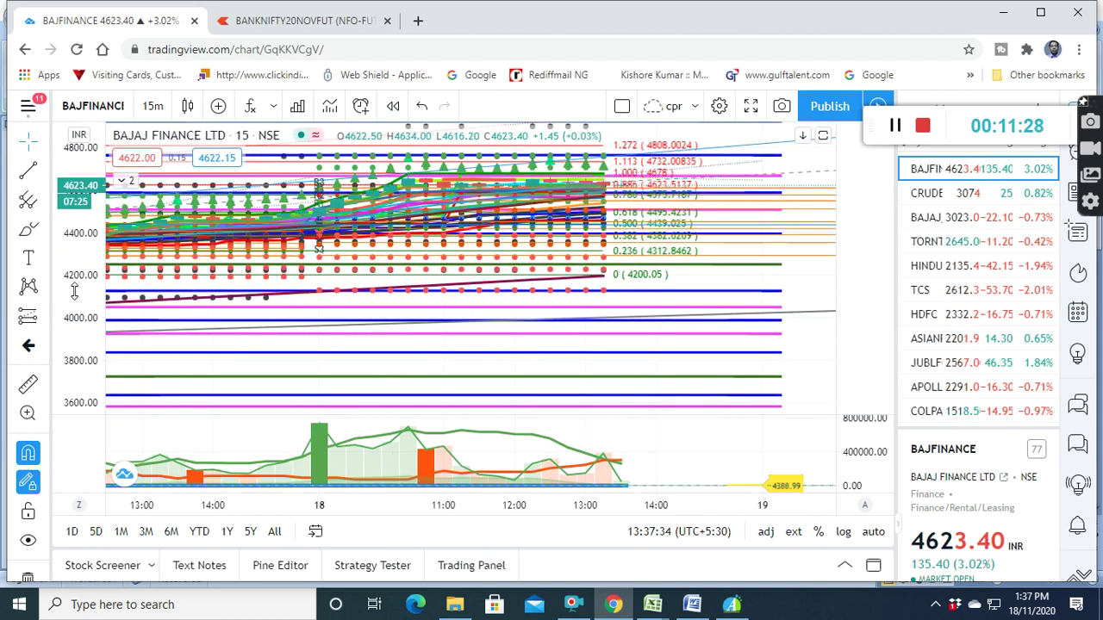
mouse_move(90, 310)
left_mouse_down()
mouse_move(601, 269)
mouse_move(556, 317)
left_mouse_up()
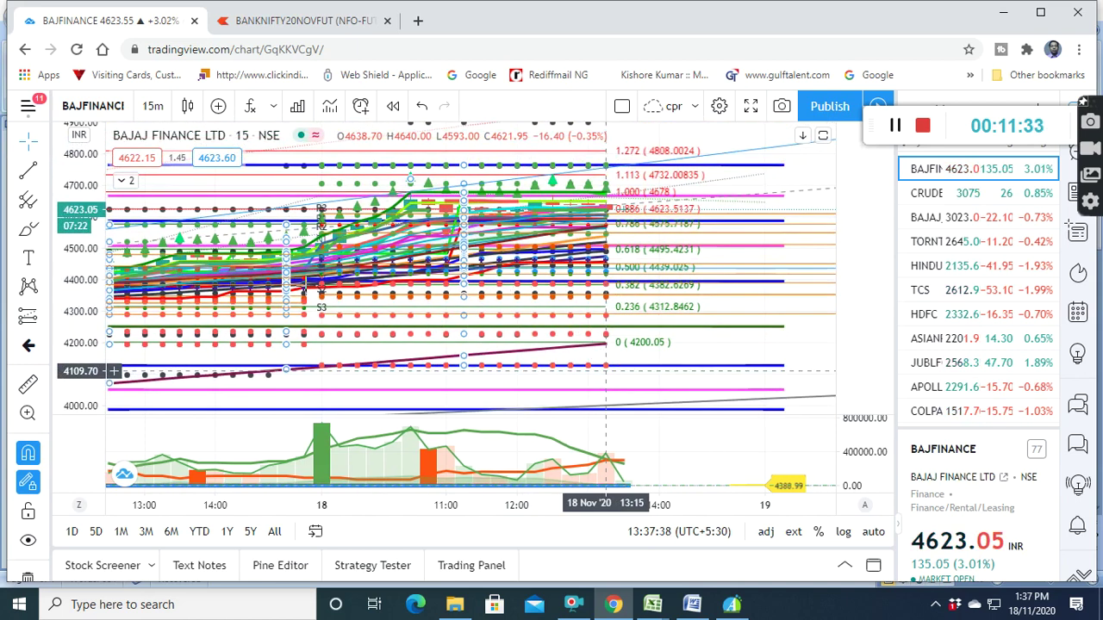
left_click_drag(74, 295, 79, 185)
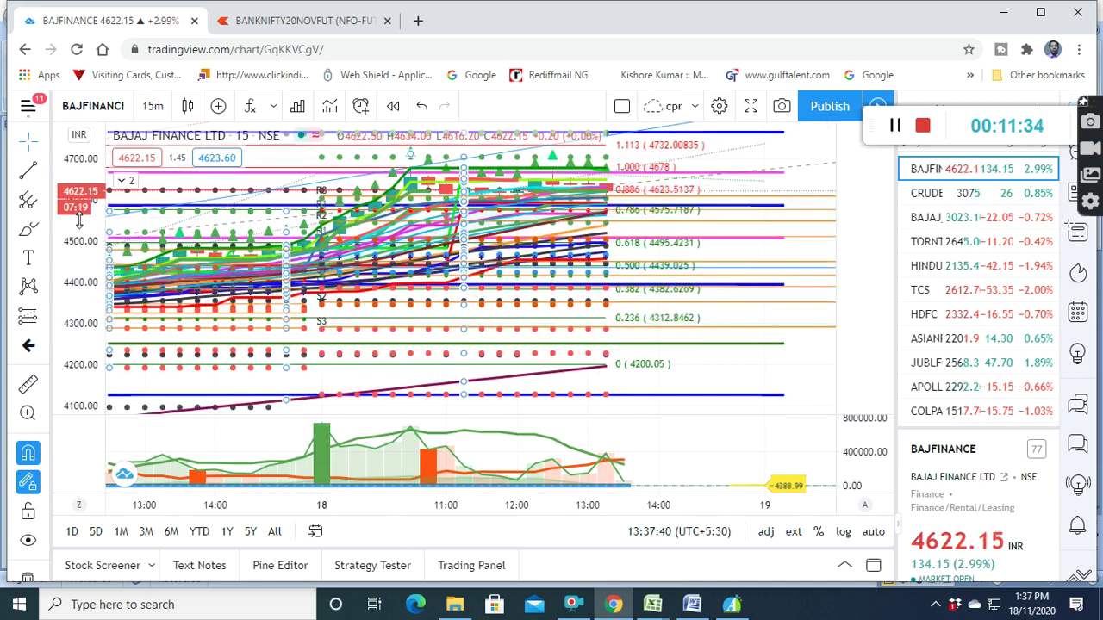
left_click_drag(550, 269, 550, 323)
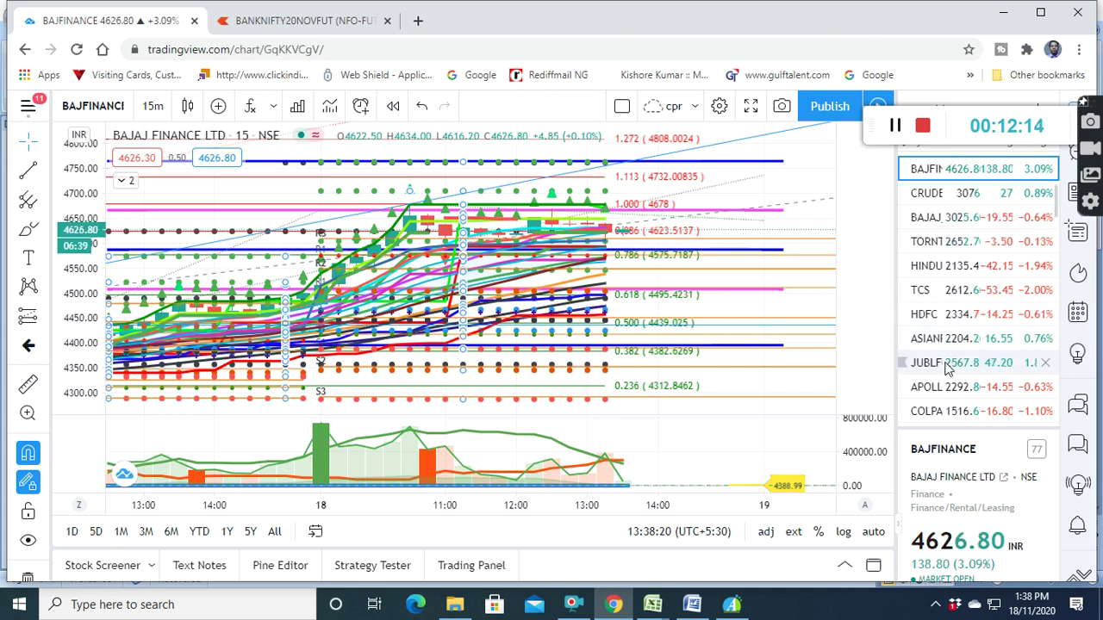
scroll(967, 297, "down", 5)
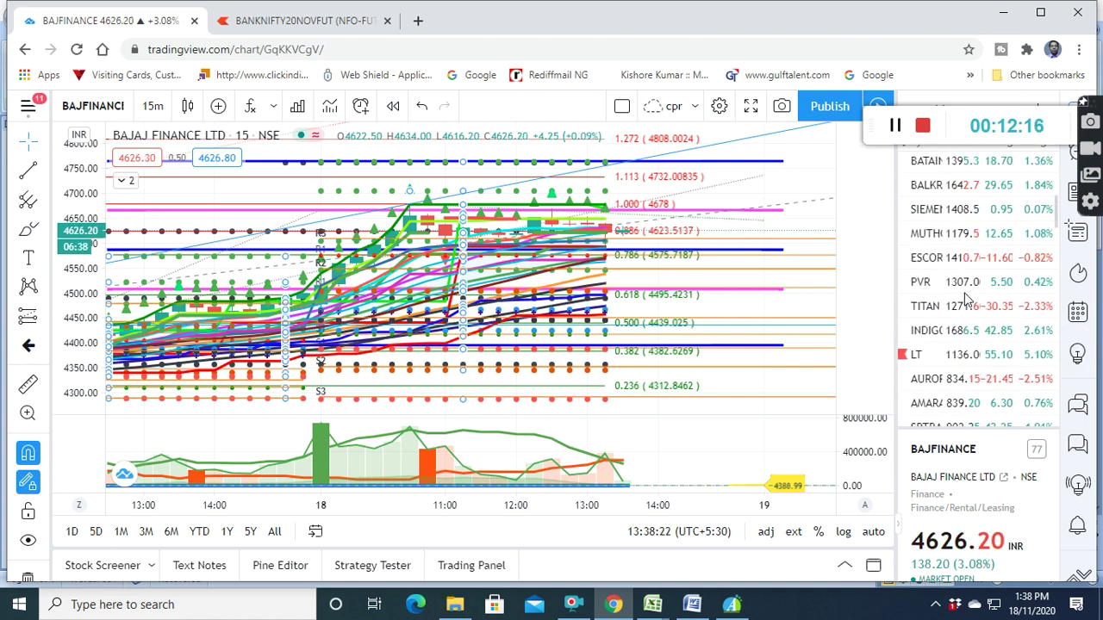
scroll(967, 297, "down", 3)
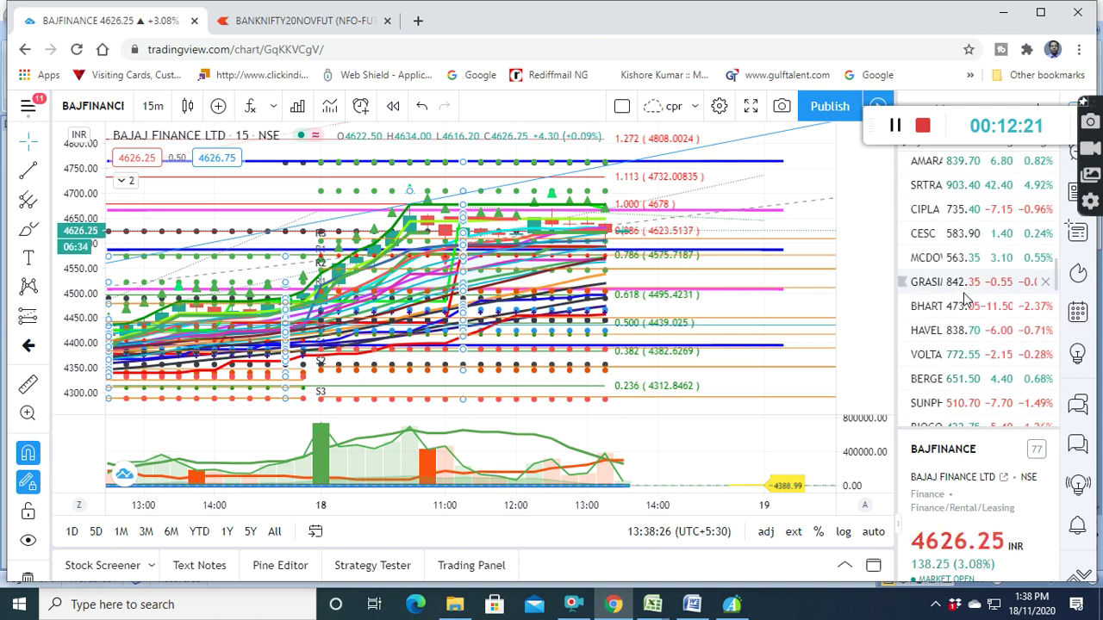
scroll(965, 297, "down", 3)
scroll(961, 308, "down", 1)
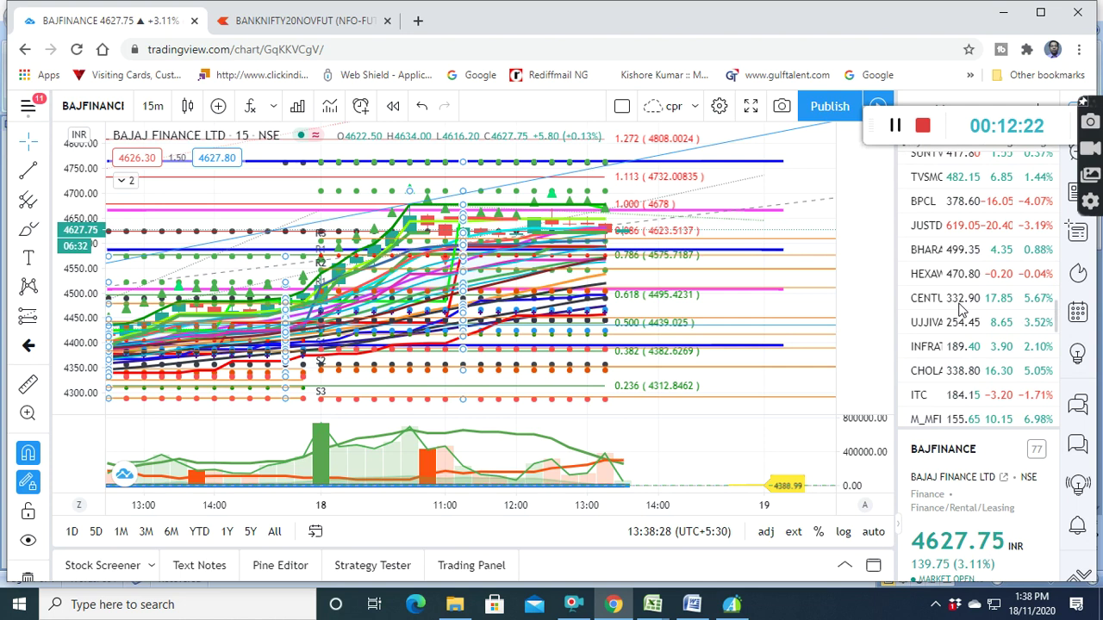
scroll(961, 309, "down", 3)
scroll(961, 308, "down", 3)
scroll(961, 310, "down", 3)
scroll(961, 312, "down", 1)
scroll(960, 315, "down", 1)
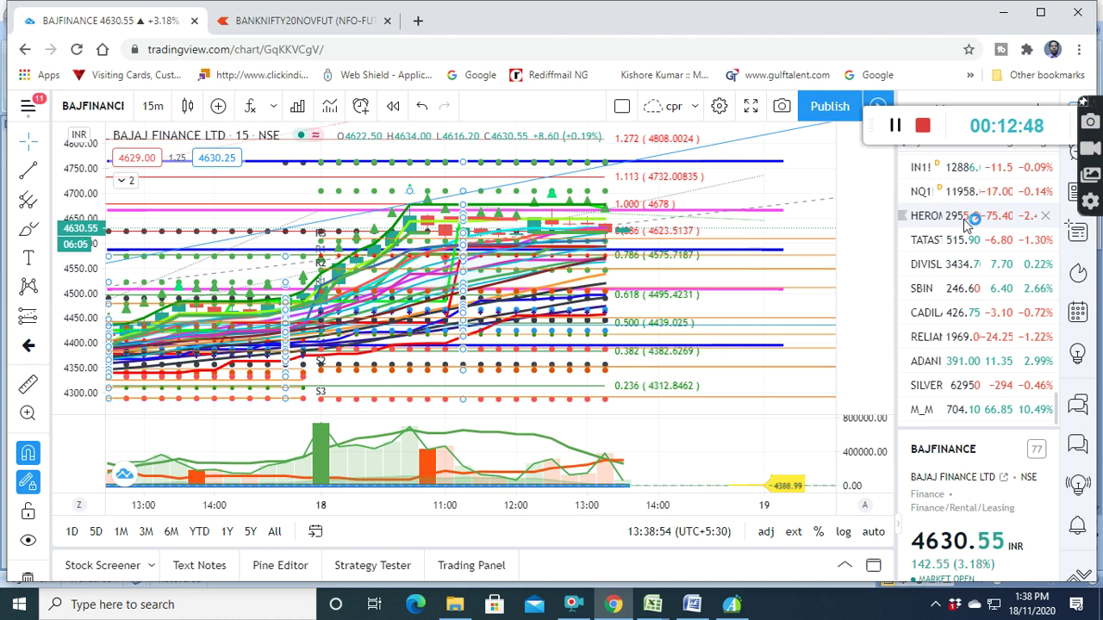
left_click(974, 391)
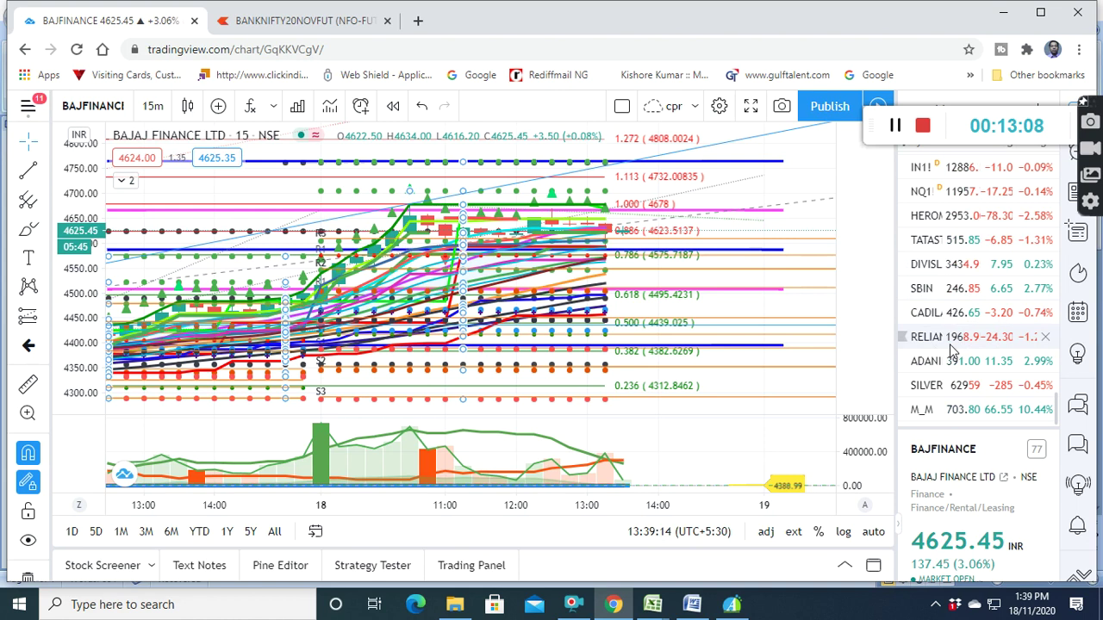
scroll(952, 347, "up", 1)
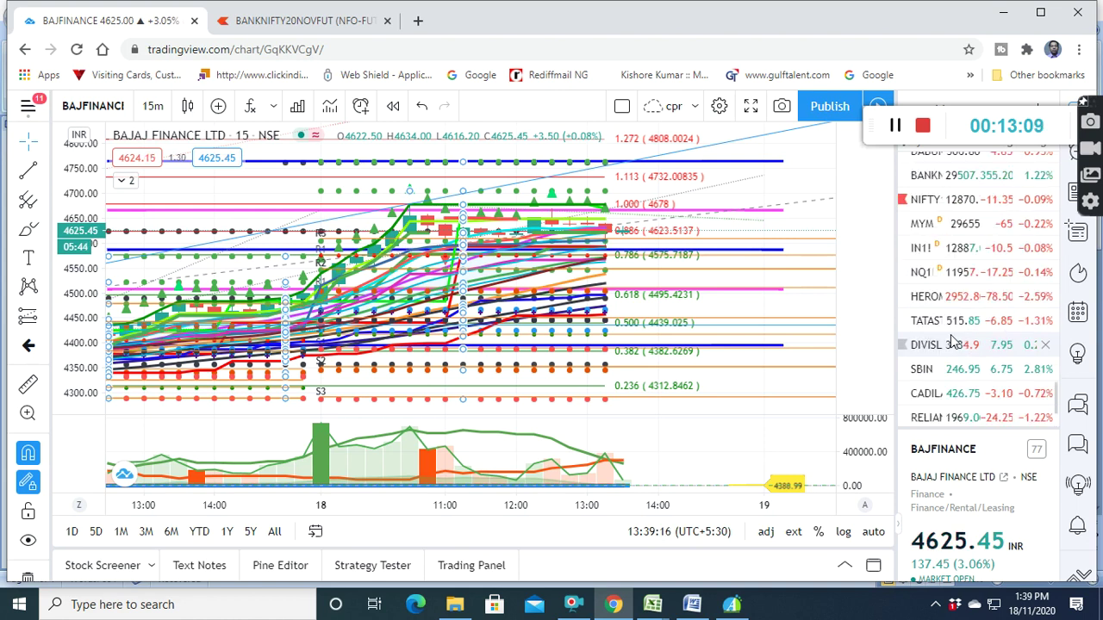
scroll(952, 343, "up", 1)
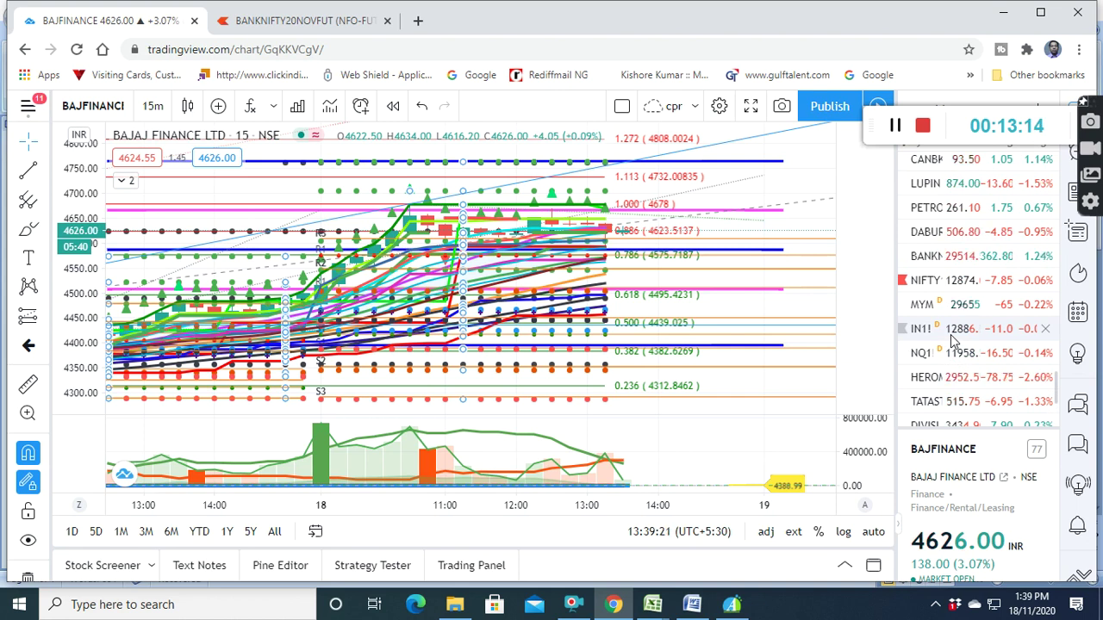
scroll(951, 284, "up", 1)
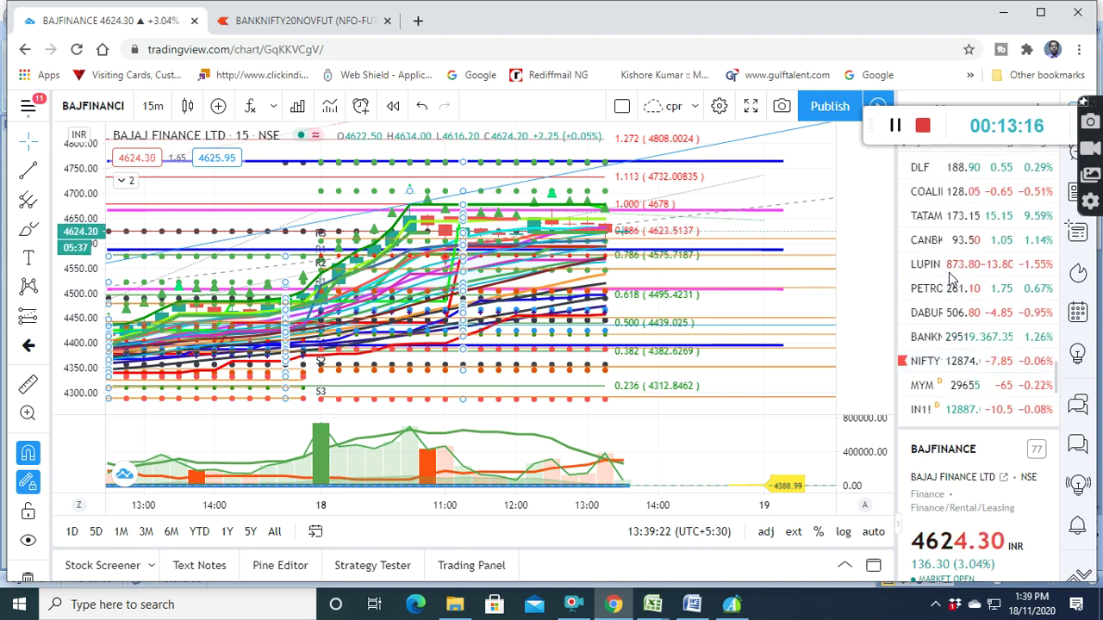
scroll(971, 332, "down", 2)
scroll(971, 336, "down", 2)
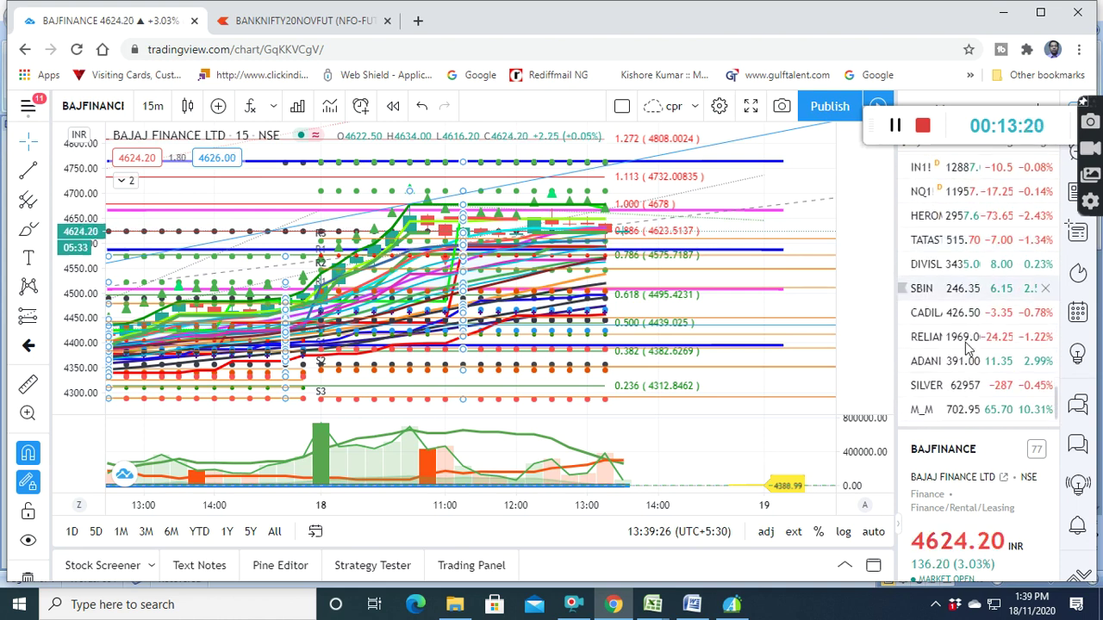
scroll(956, 357, "up", 2)
scroll(944, 360, "up", 1)
scroll(930, 363, "up", 3)
scroll(930, 364, "up", 2)
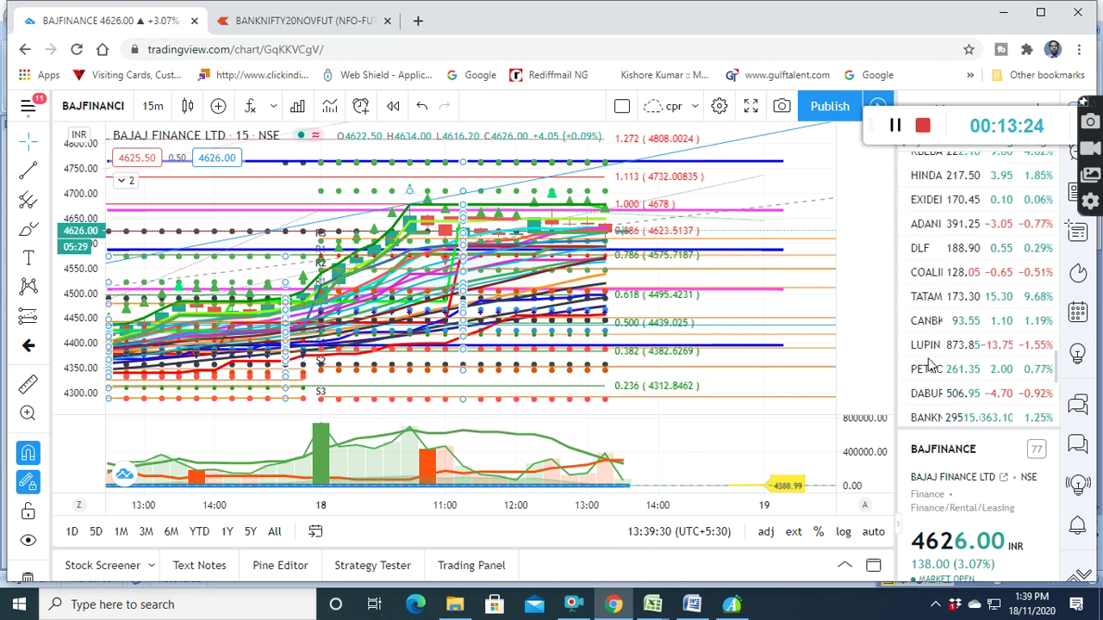
scroll(931, 365, "up", 2)
scroll(931, 365, "up", 3)
scroll(939, 360, "up", 4)
scroll(941, 355, "up", 1)
scroll(941, 355, "up", 3)
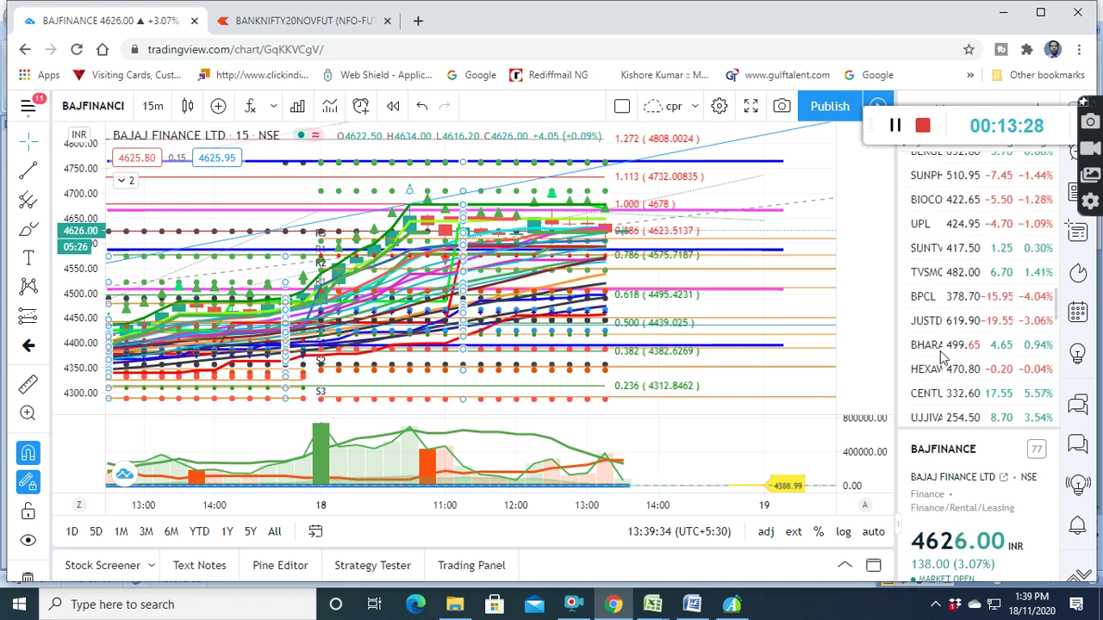
scroll(940, 350, "up", 3)
scroll(943, 350, "up", 1)
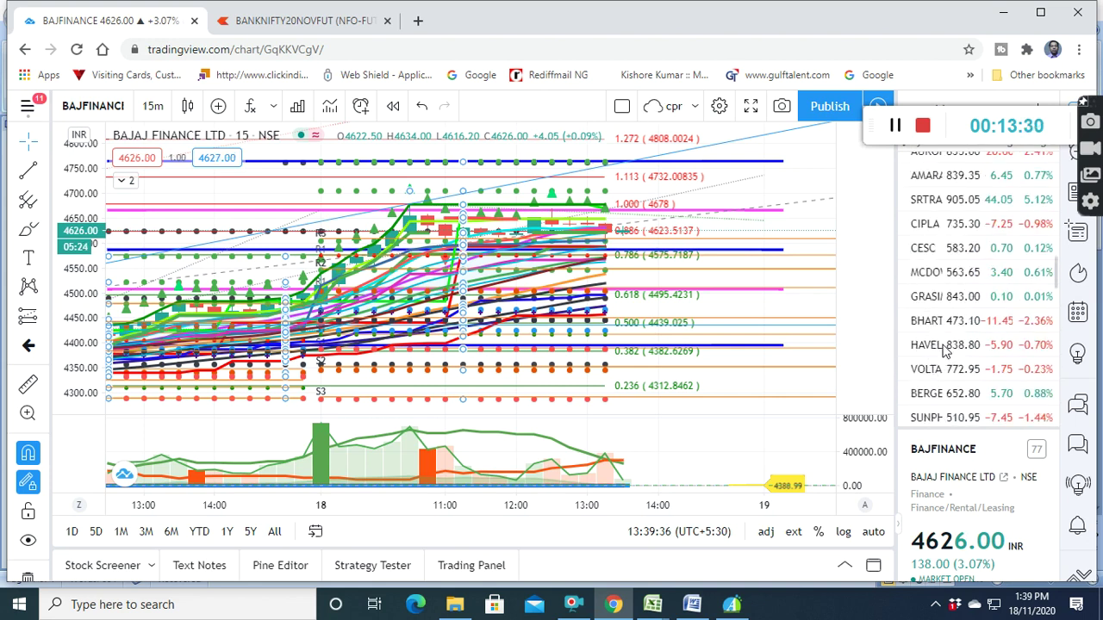
scroll(951, 346, "up", 4)
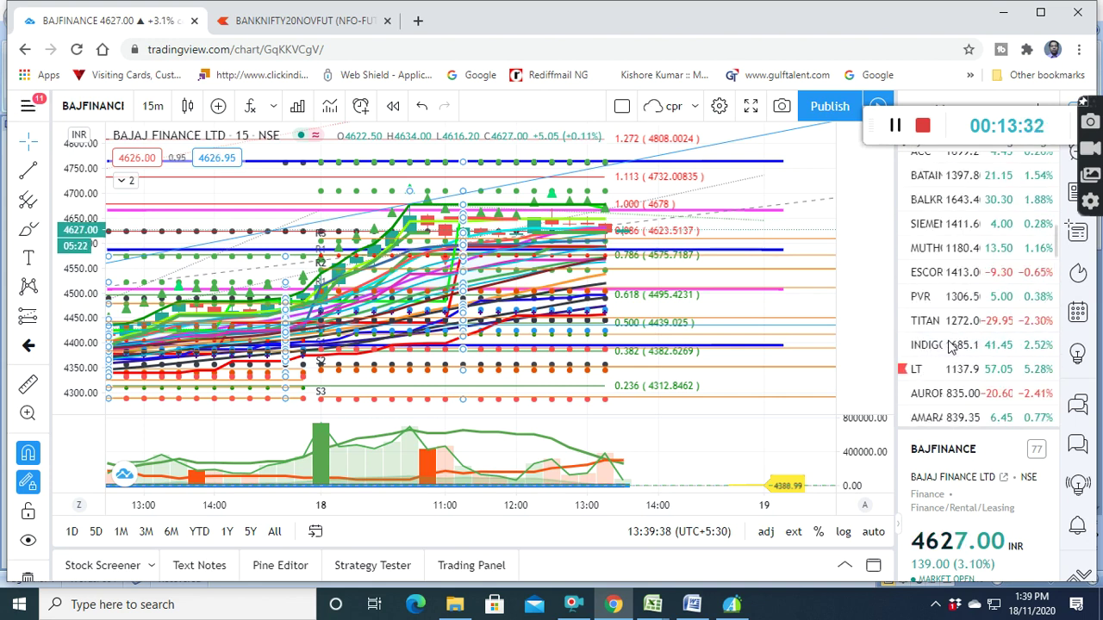
scroll(948, 345, "up", 4)
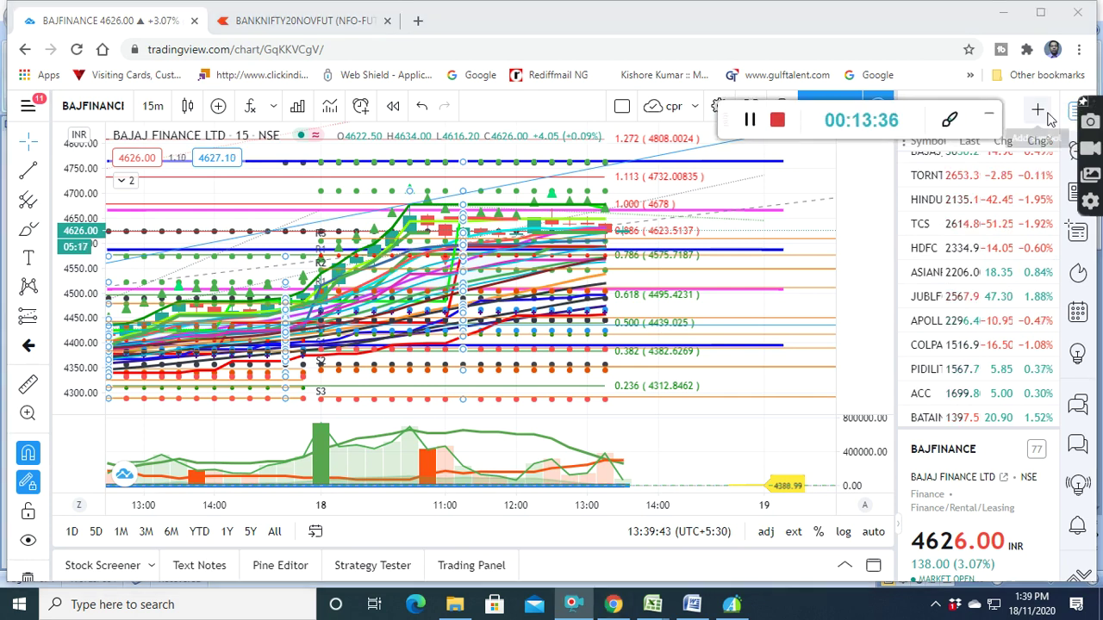
Search for BPCL with Add symbol and add it to the watchlist
left_click(1044, 112)
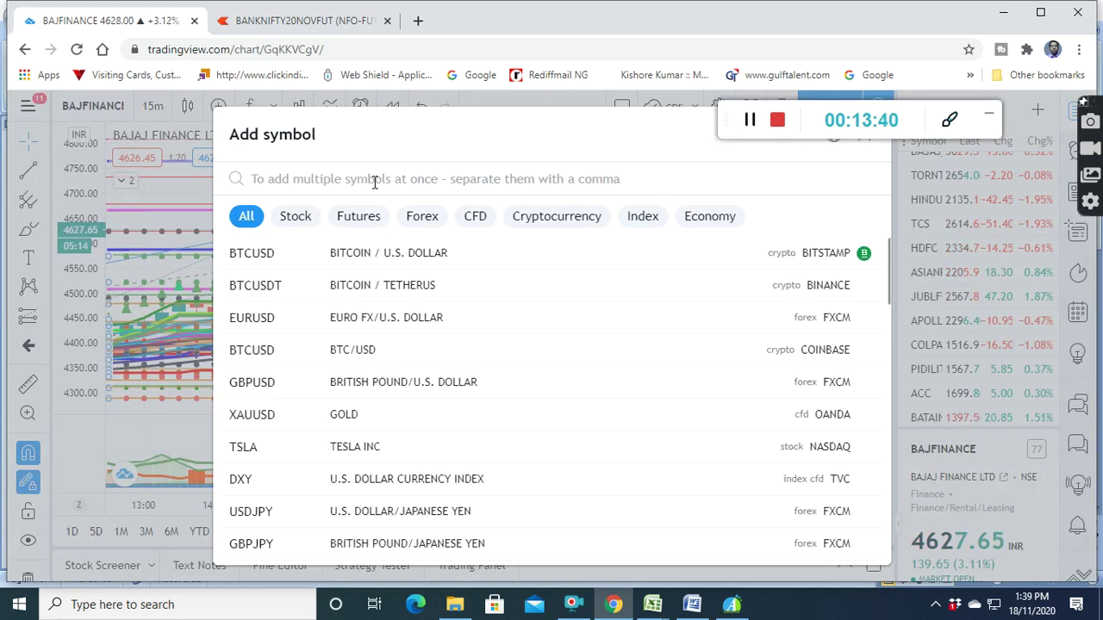
type("BPCL")
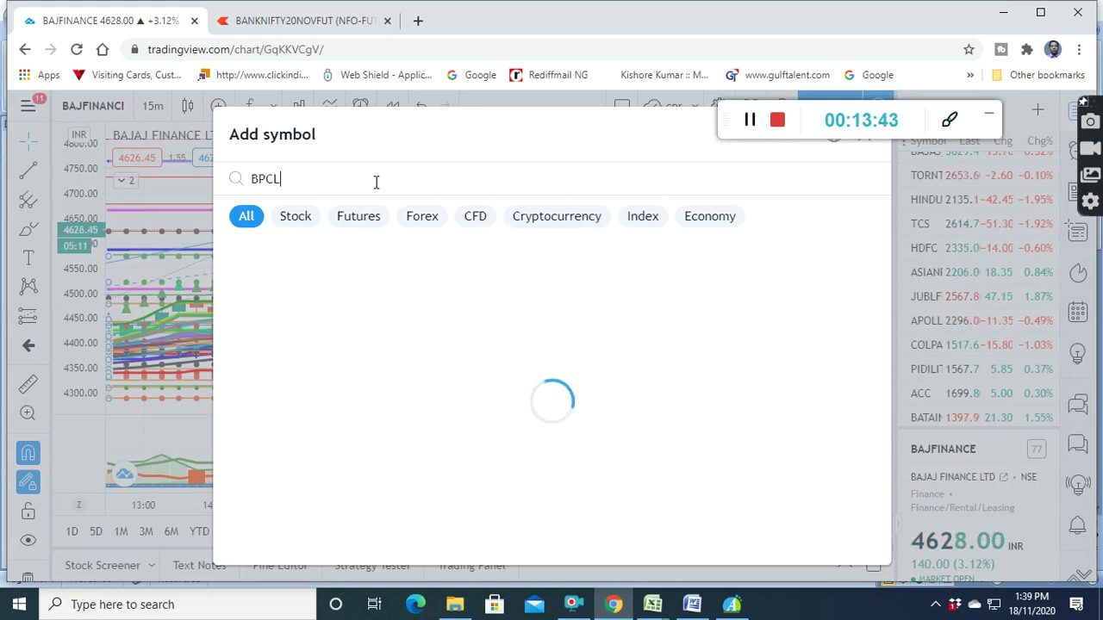
left_click(340, 261)
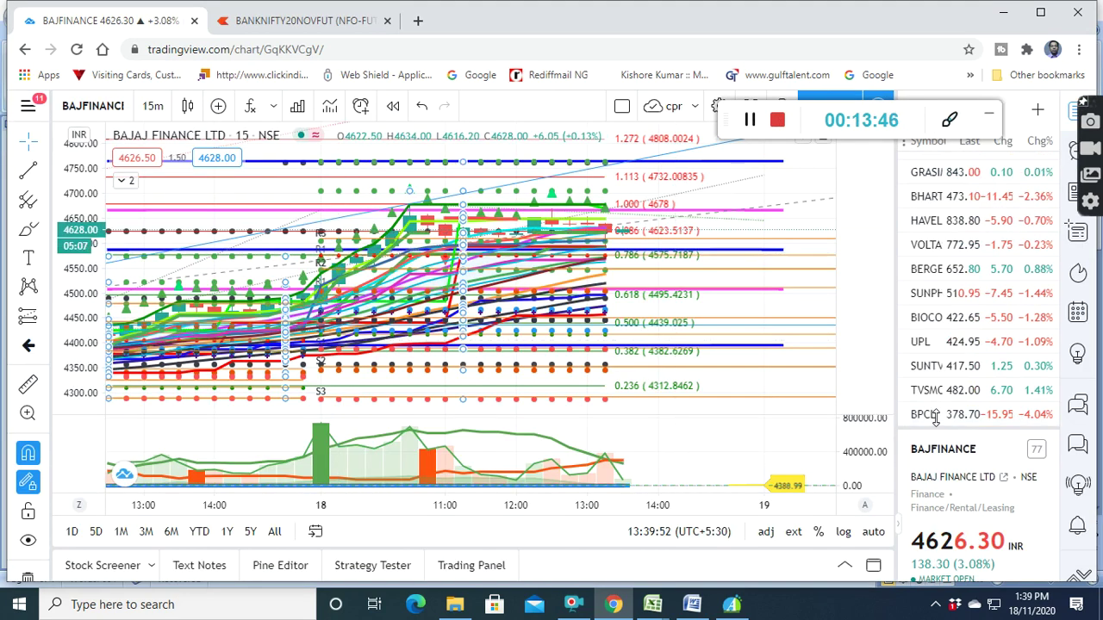
Chart BPCL and stretch its price scale to about 365–405, nudging the chart up
left_click(931, 415)
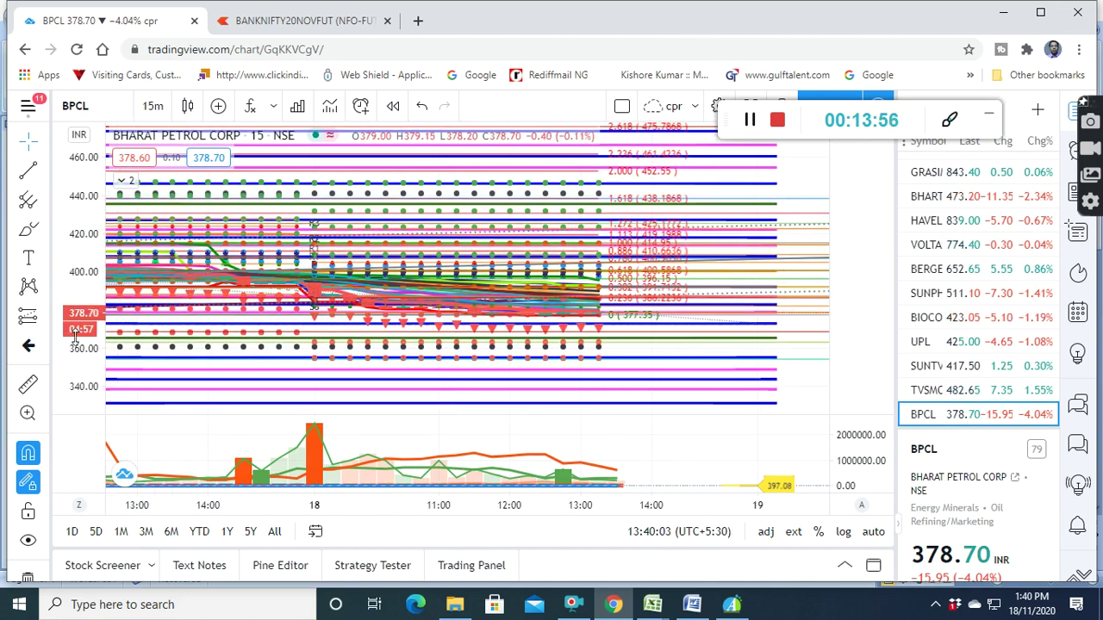
left_click_drag(84, 328, 84, 226)
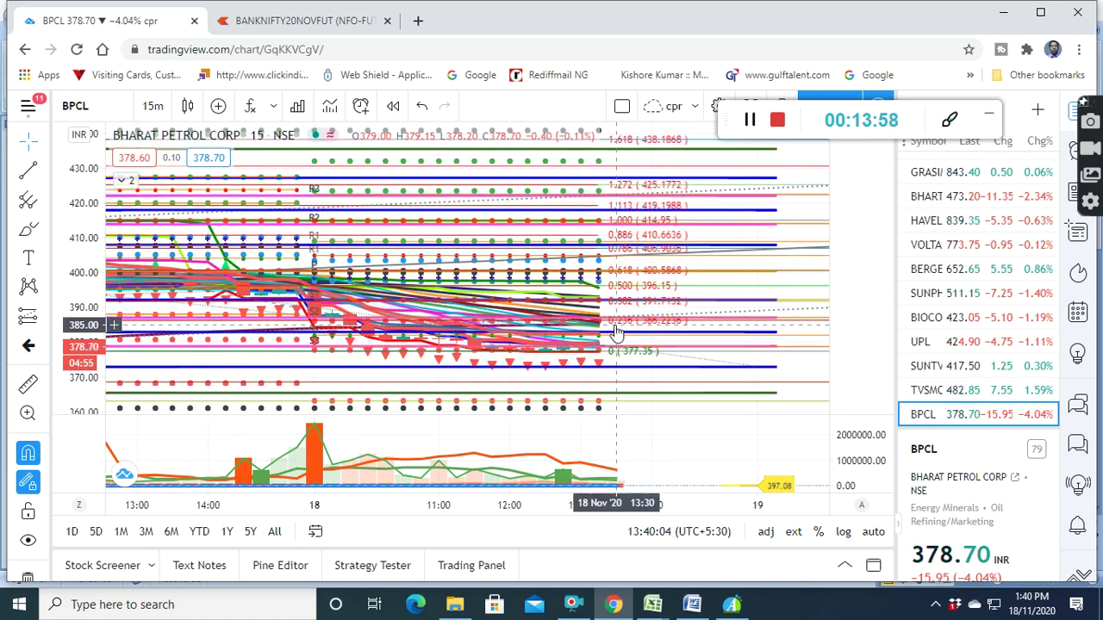
left_click_drag(626, 304, 638, 257)
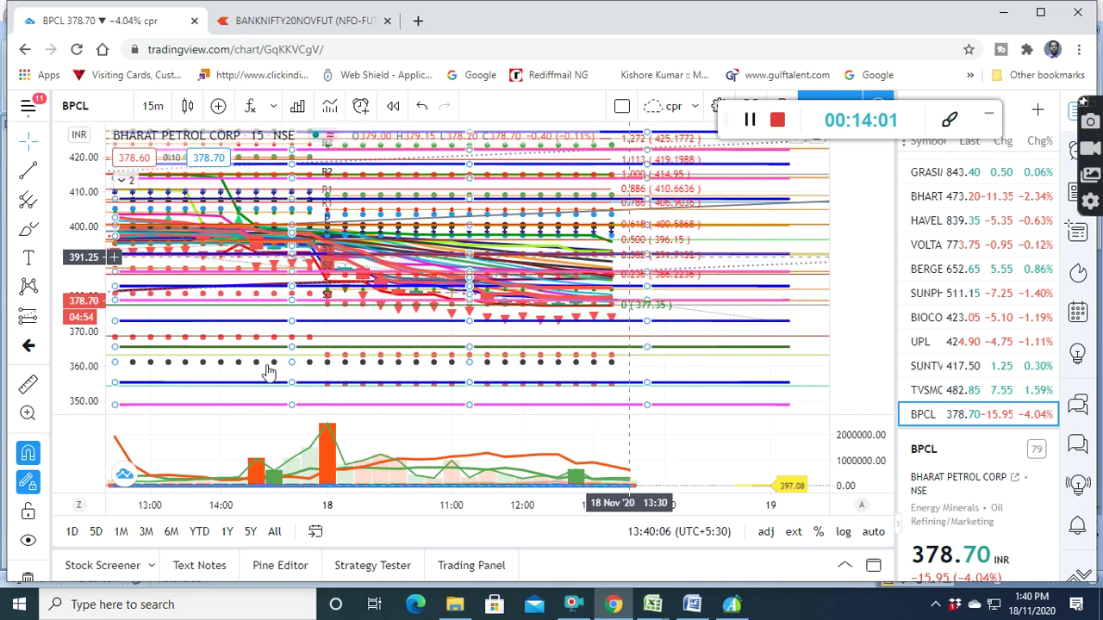
left_click_drag(91, 325, 86, 225)
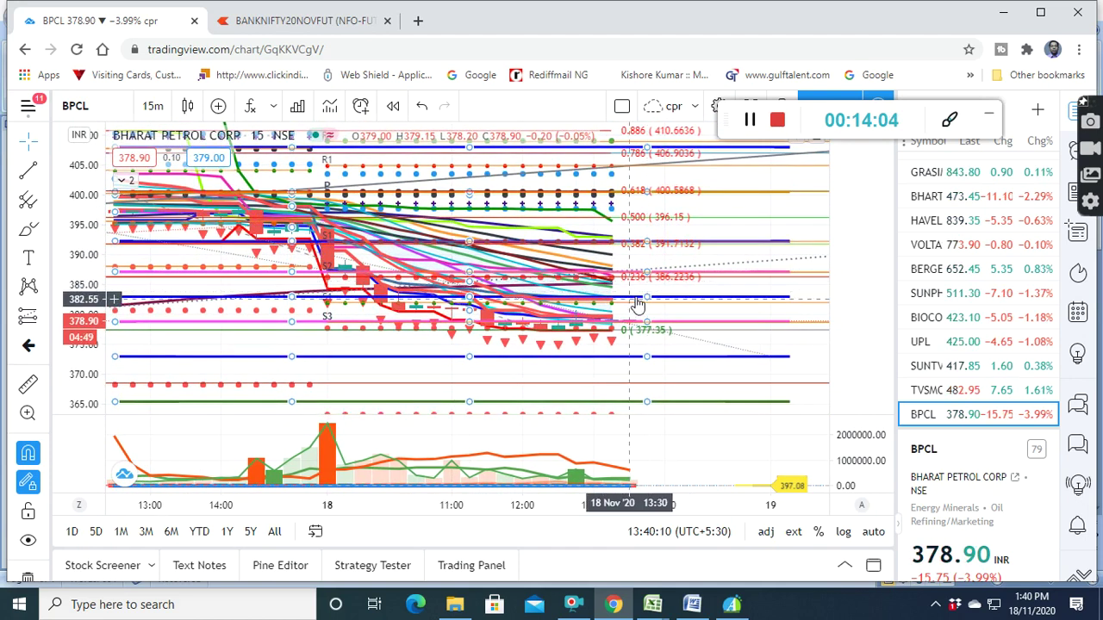
left_click_drag(644, 295, 647, 278)
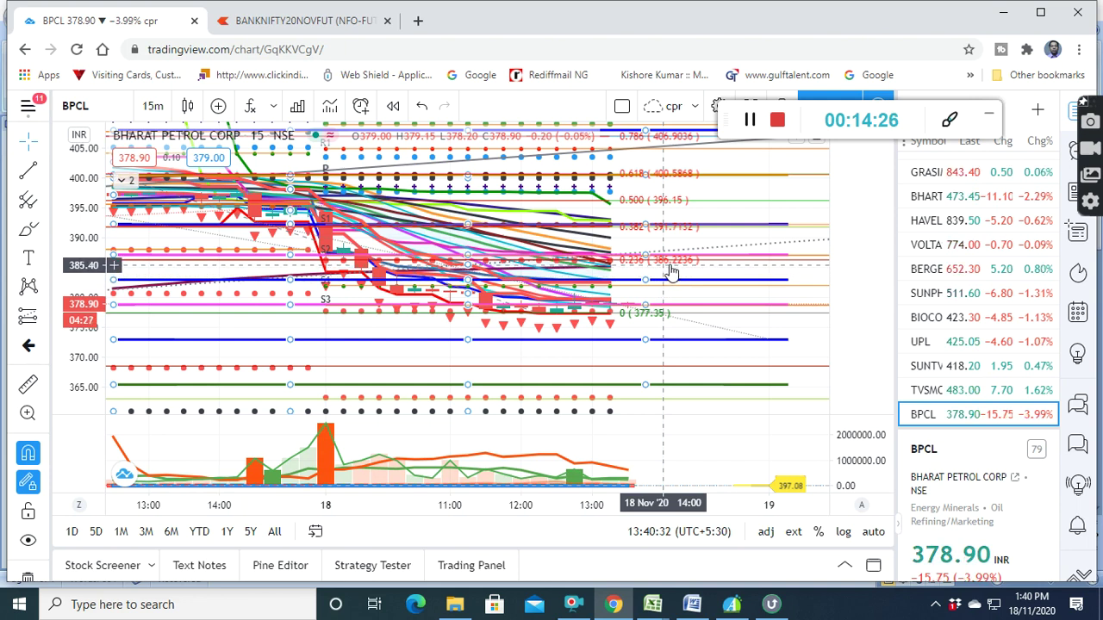
mouse_move(974, 317)
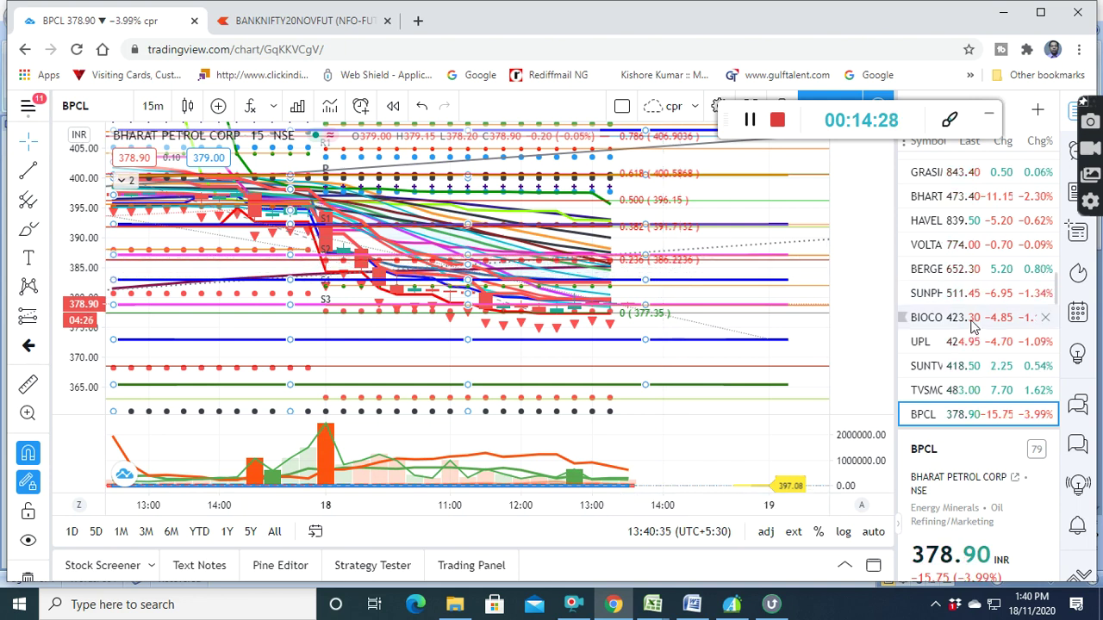
Scroll the watchlist and switch the chart to NIFTY1! futures
scroll(977, 336, "down", 1)
scroll(978, 343, "down", 2)
scroll(979, 342, "down", 3)
scroll(978, 342, "down", 3)
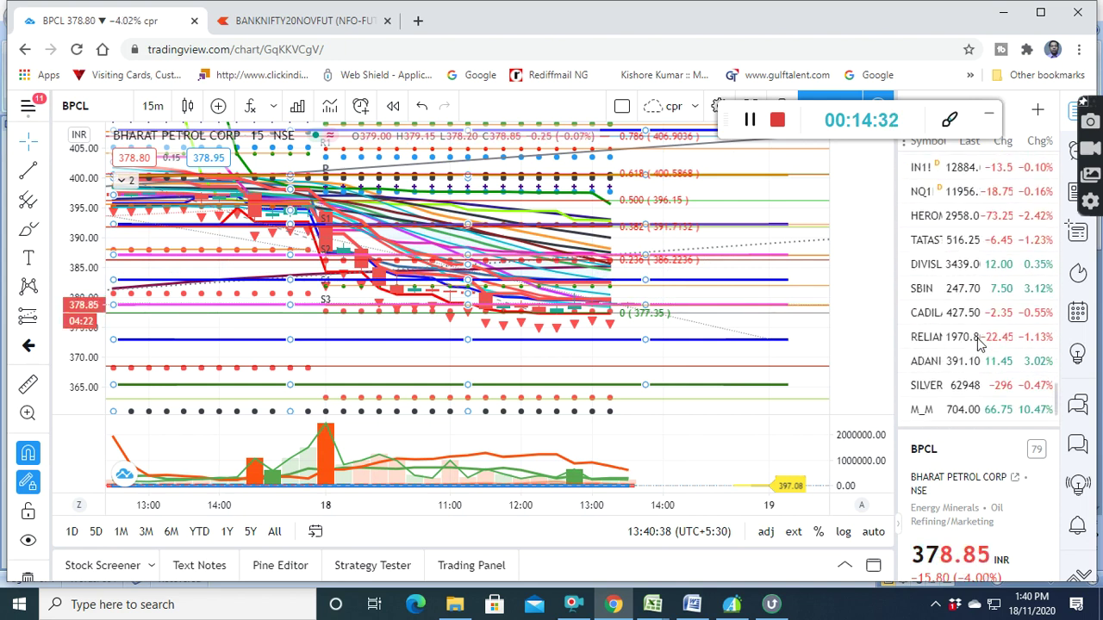
scroll(978, 342, "up", 1)
scroll(978, 342, "up", 2)
mouse_move(974, 280)
left_click(947, 290)
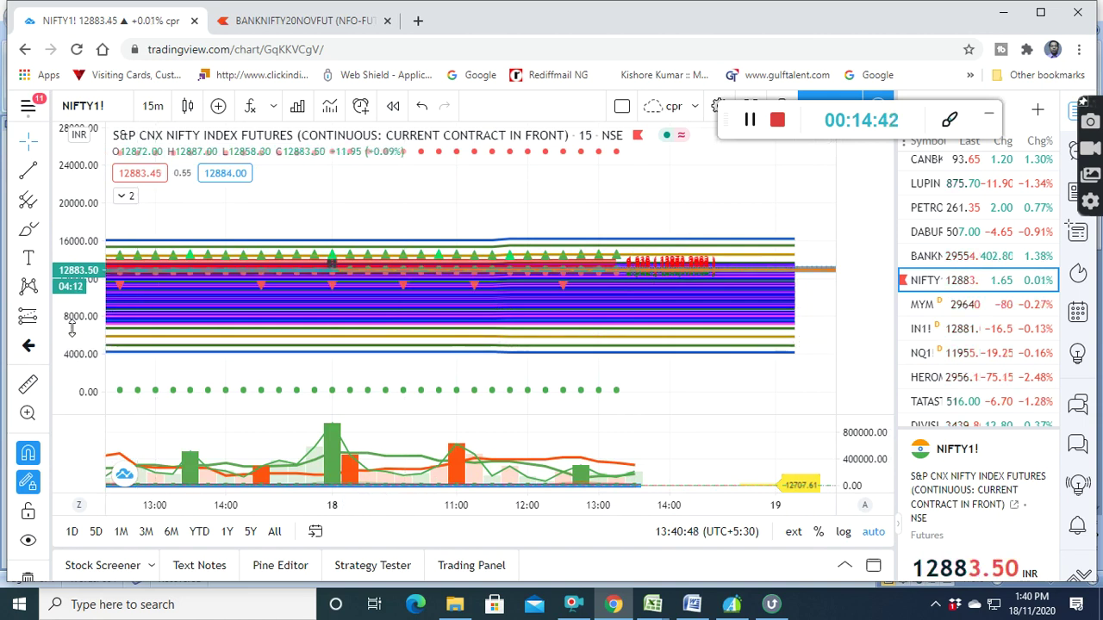
Narrow the NIFTY1! price scale to about 12700–12925 and pan up toward 12940
left_click_drag(72, 328, 78, 343)
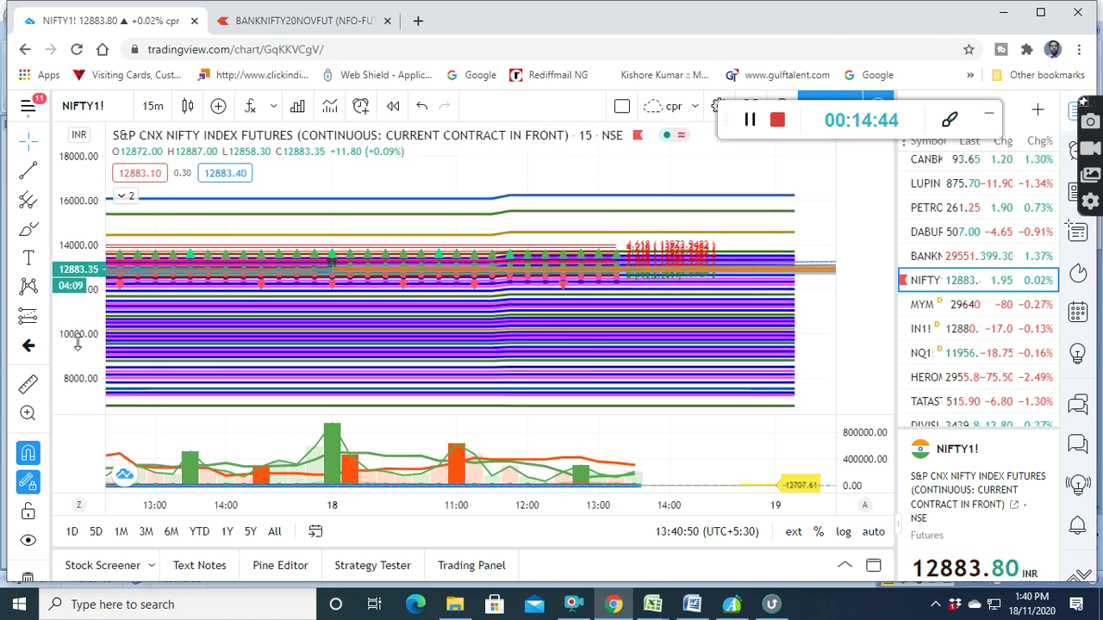
scroll(78, 342, "up", 5)
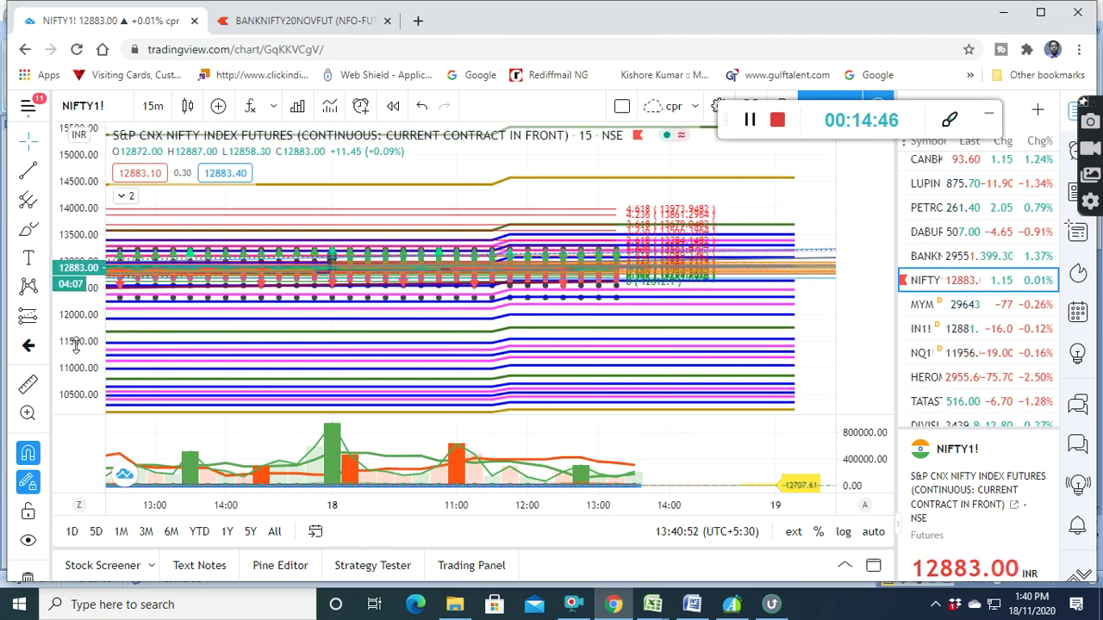
left_click_drag(76, 343, 147, 184)
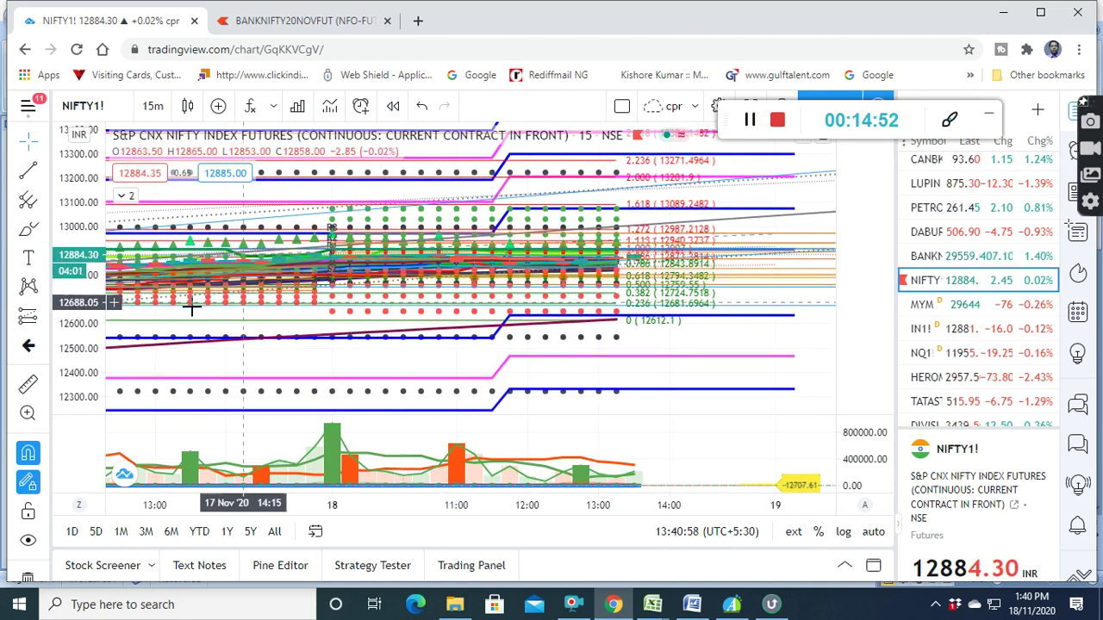
left_click_drag(84, 306, 149, 248)
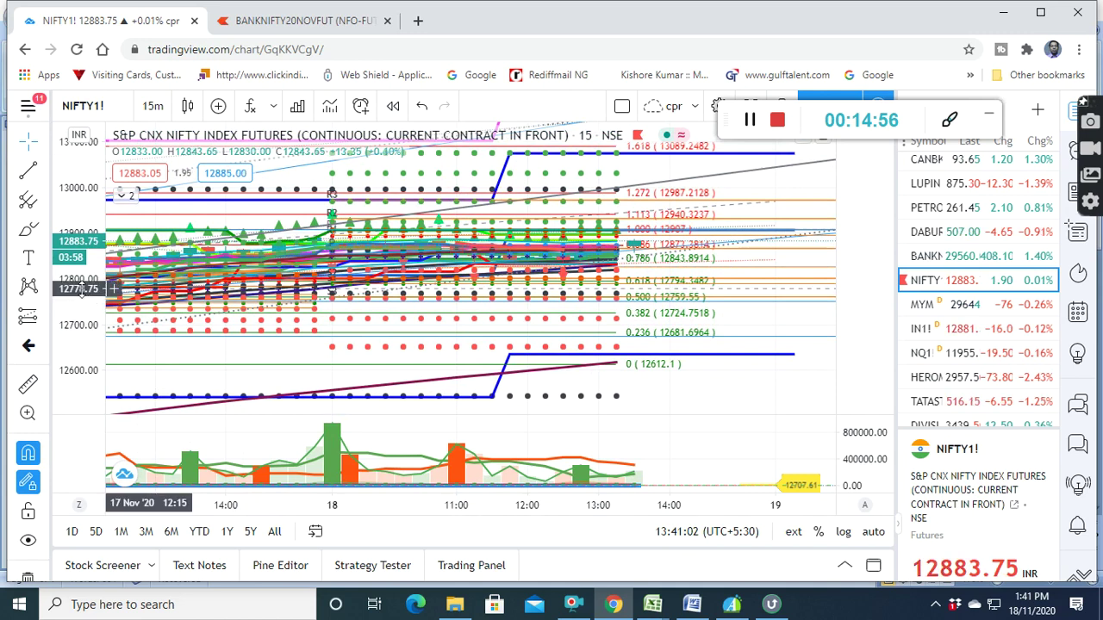
left_click_drag(92, 290, 91, 234)
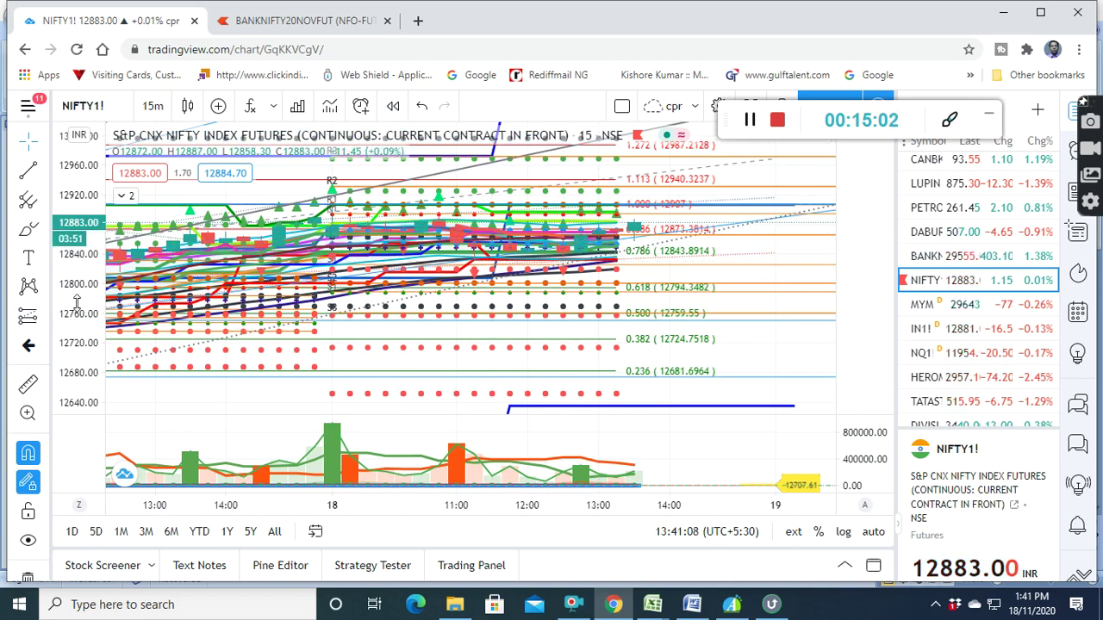
left_click_drag(84, 309, 239, 255)
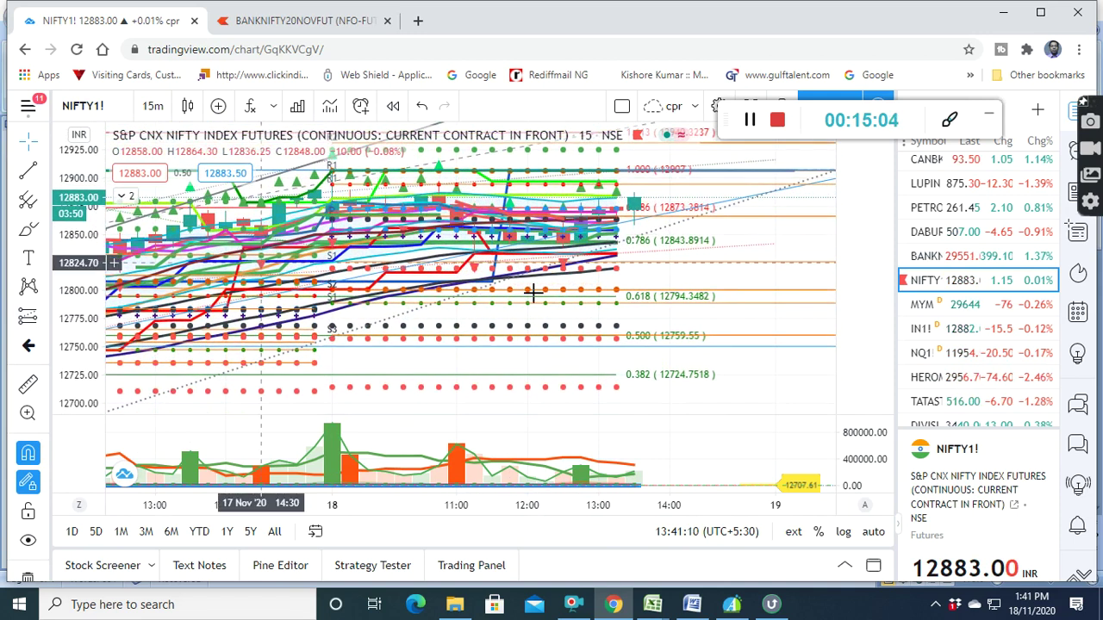
left_click_drag(532, 291, 531, 313)
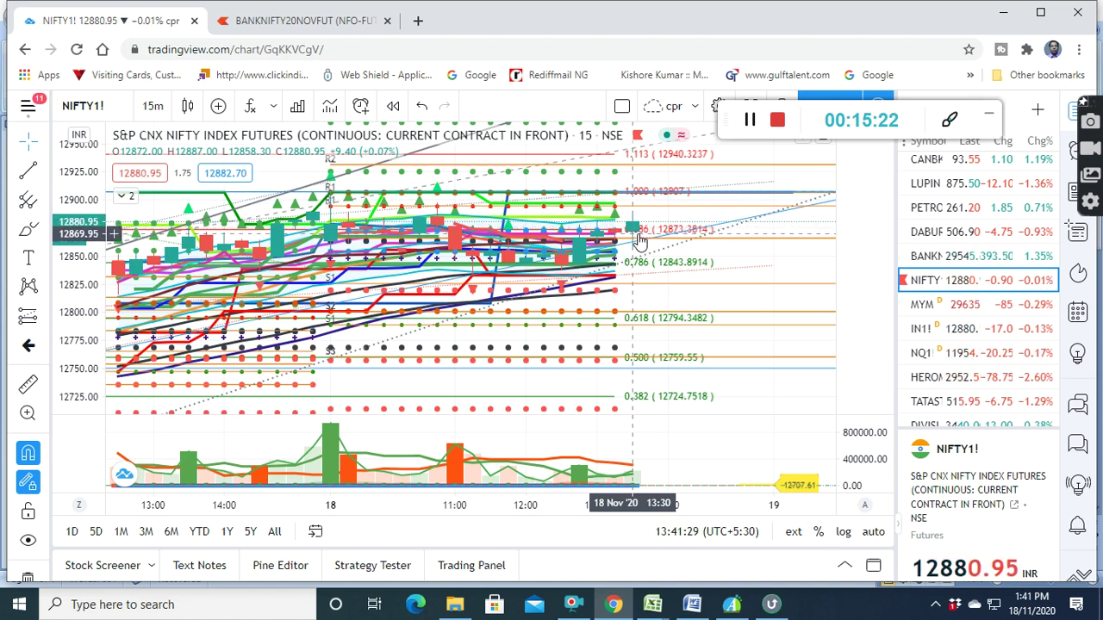
Chart BANKNIFTY futures and rescale its price axis to about 28600–30400
left_click(967, 262)
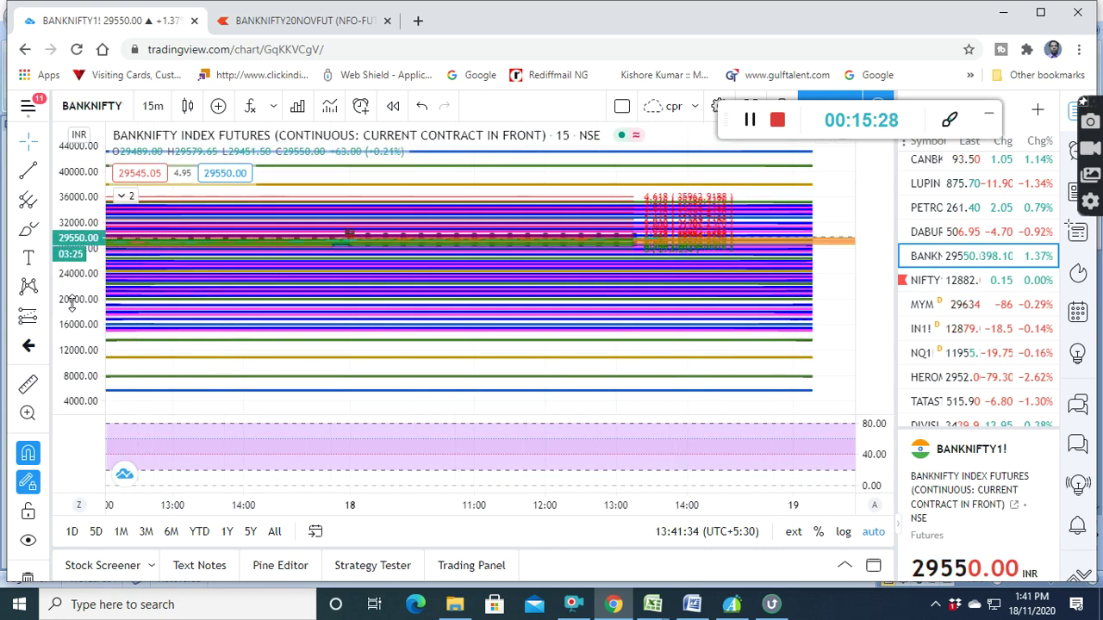
left_click_drag(73, 310, 82, 215)
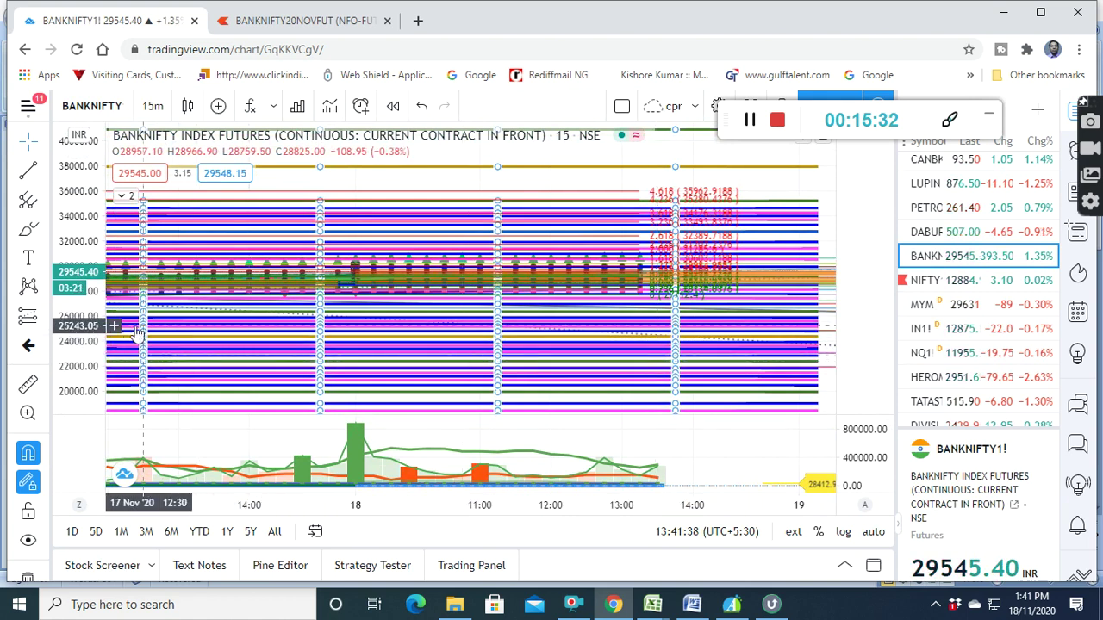
mouse_move(86, 332)
left_mouse_down()
mouse_move(97, 169)
mouse_move(89, 362)
left_mouse_up()
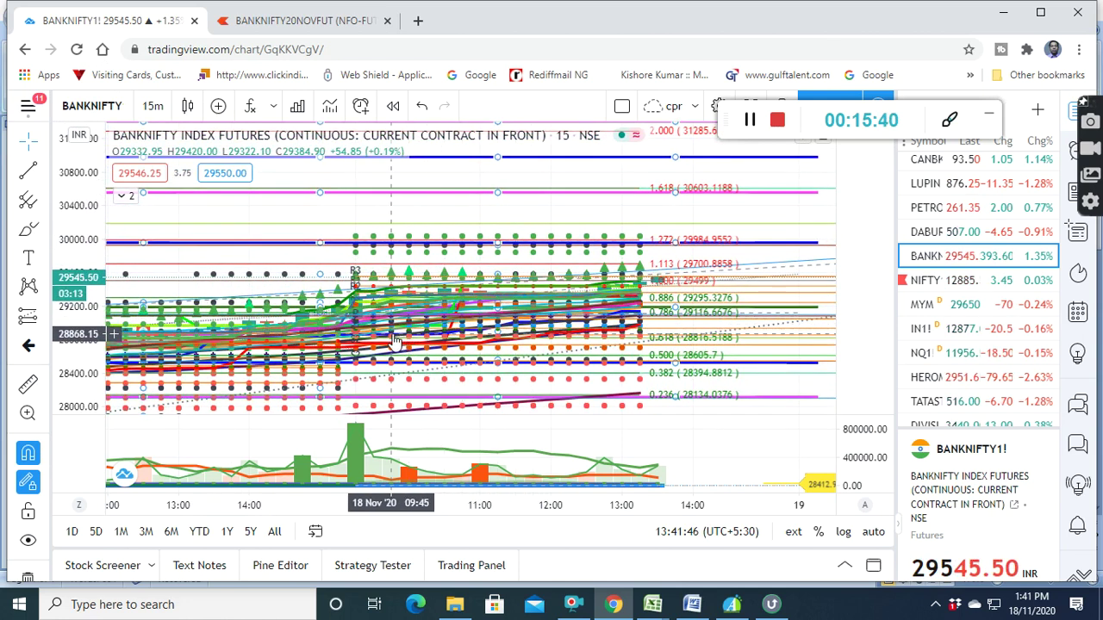
left_click_drag(89, 322, 92, 268)
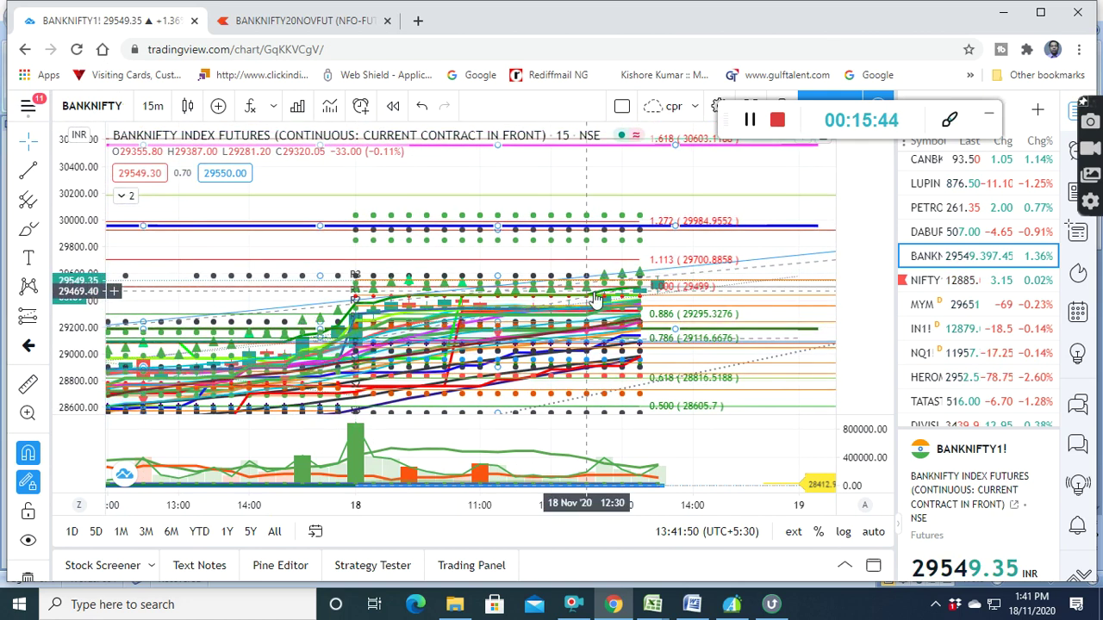
scroll(603, 288, "up", 1)
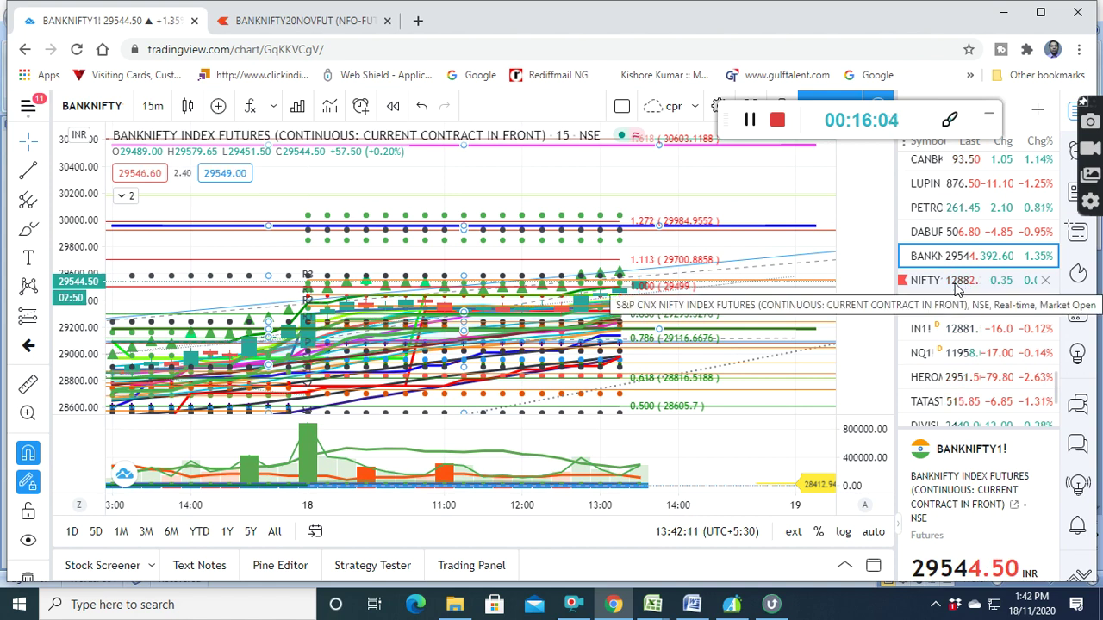
Scroll up and down through the watchlist
scroll(958, 299, "down", 2)
scroll(961, 319, "down", 2)
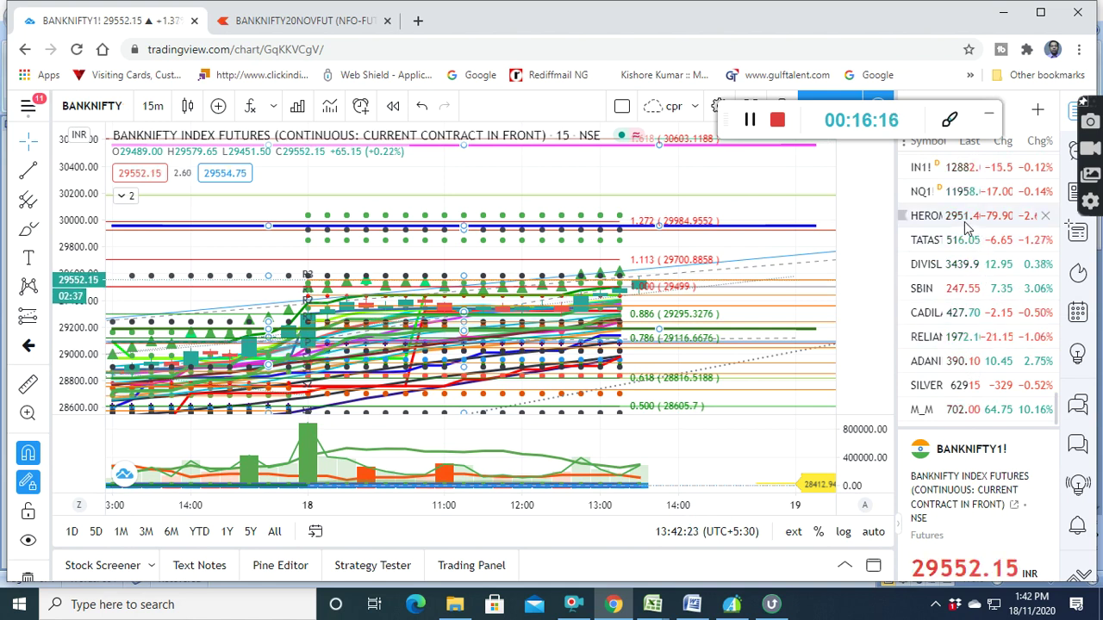
scroll(964, 239, "up", 1)
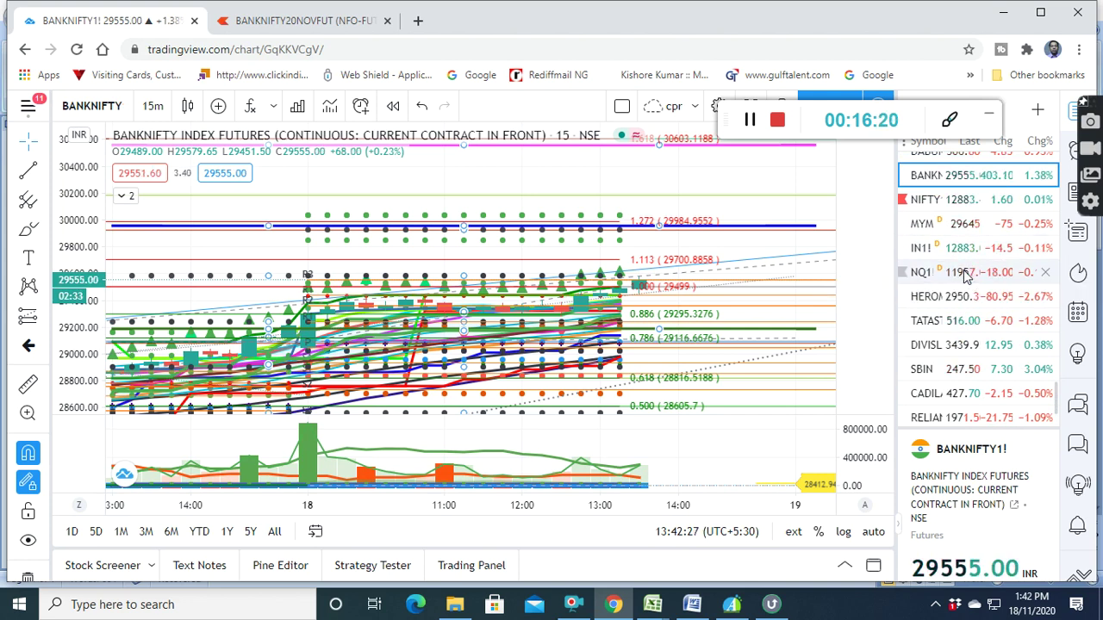
scroll(965, 274, "up", 1)
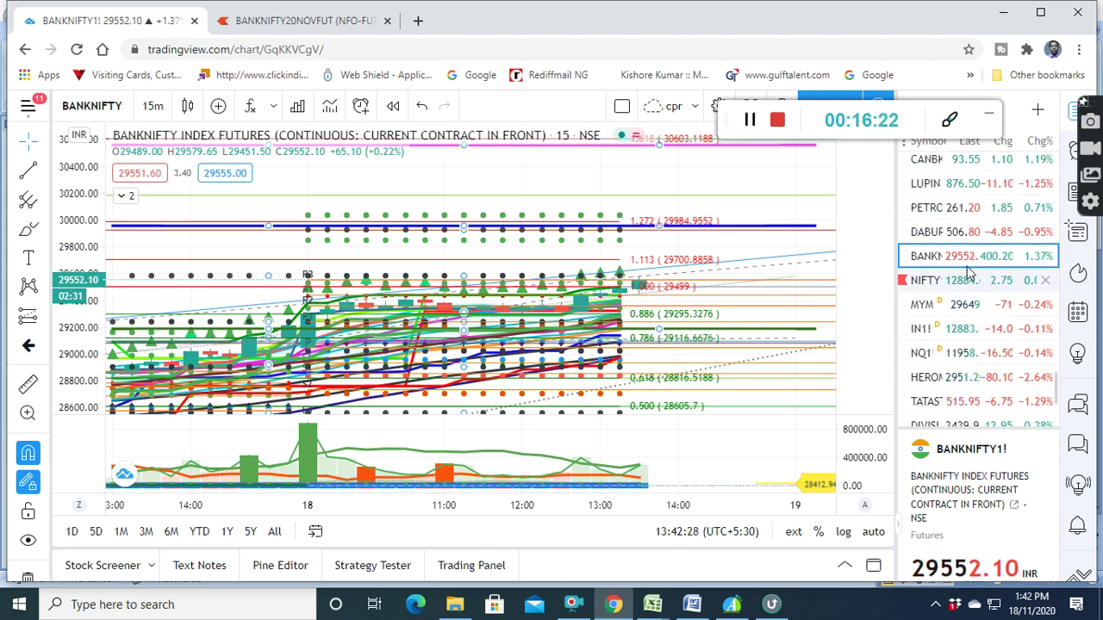
mouse_move(965, 256)
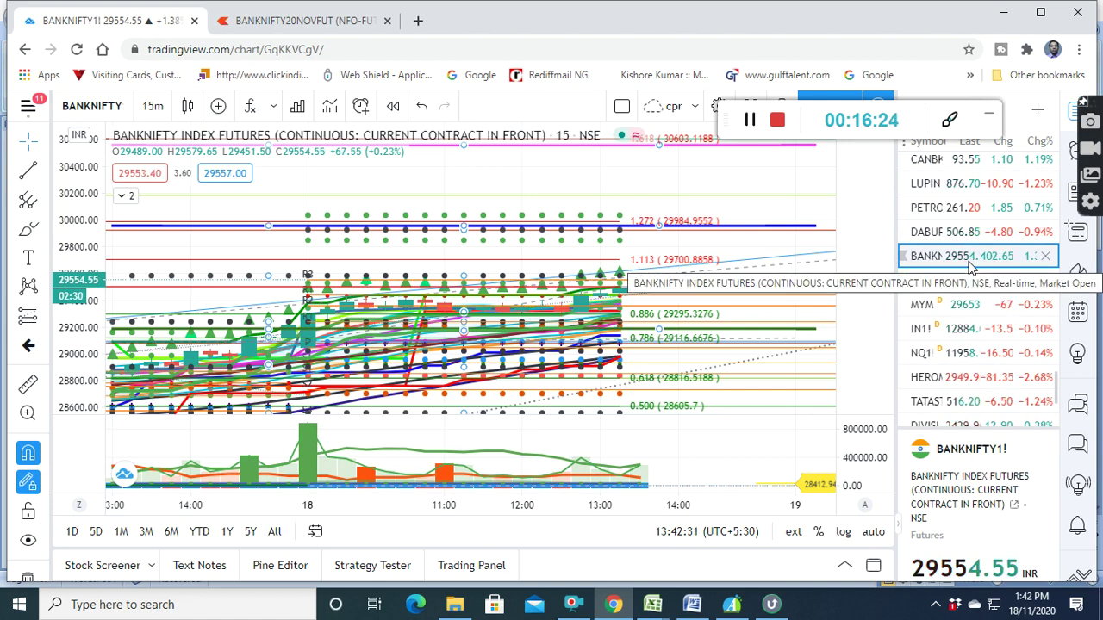
scroll(970, 267, "up", 1)
scroll(969, 267, "up", 2)
scroll(969, 267, "up", 1)
scroll(969, 268, "up", 2)
scroll(969, 267, "up", 2)
scroll(969, 267, "up", 2)
scroll(969, 267, "up", 1)
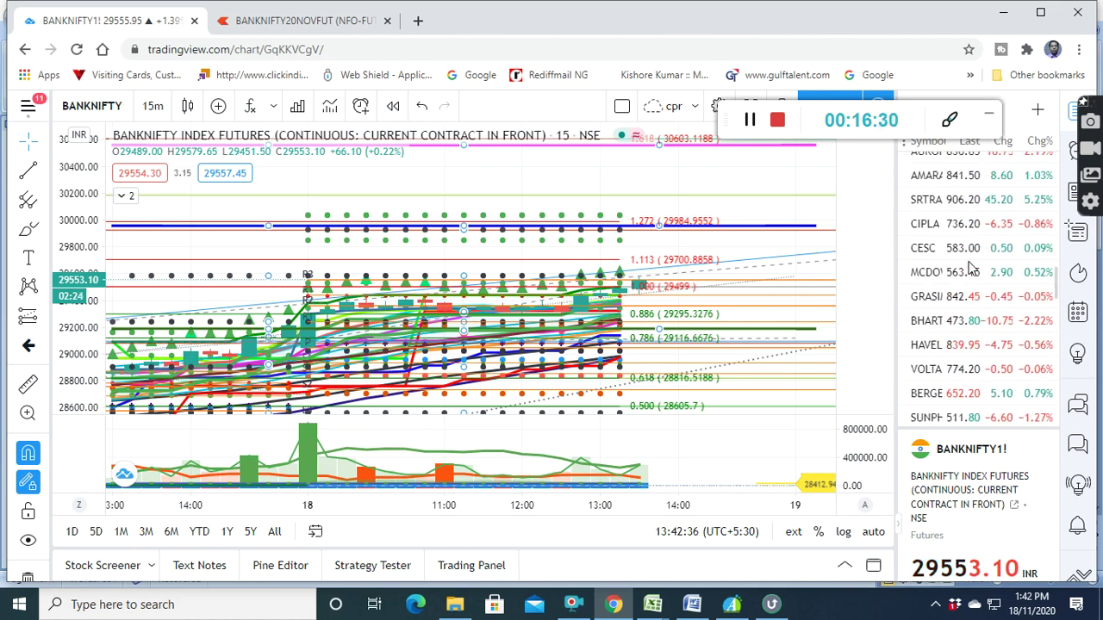
scroll(970, 267, "up", 2)
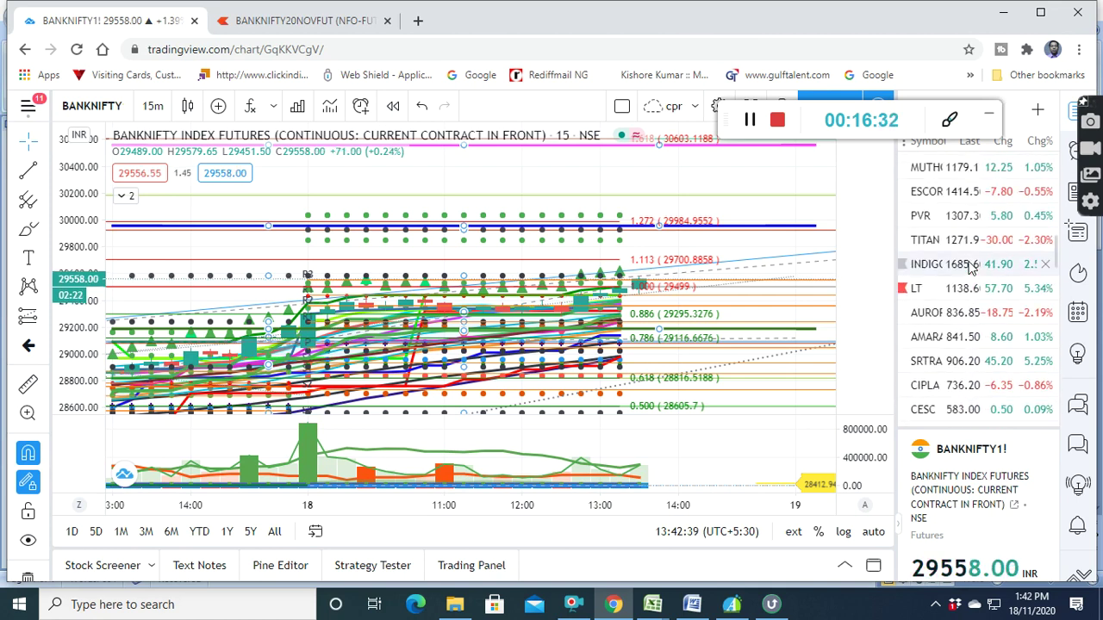
scroll(970, 267, "up", 1)
scroll(969, 267, "up", 1)
scroll(969, 267, "up", 2)
scroll(970, 265, "up", 2)
scroll(970, 266, "up", 1)
scroll(965, 246, "down", 2)
mouse_move(965, 232)
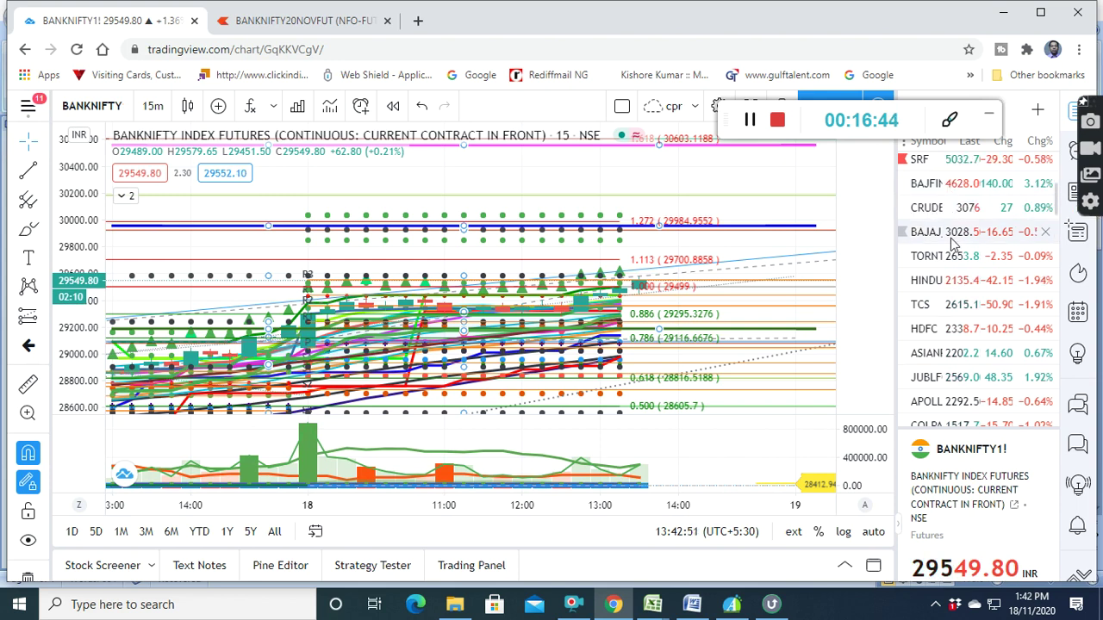
scroll(946, 328, "down", 2)
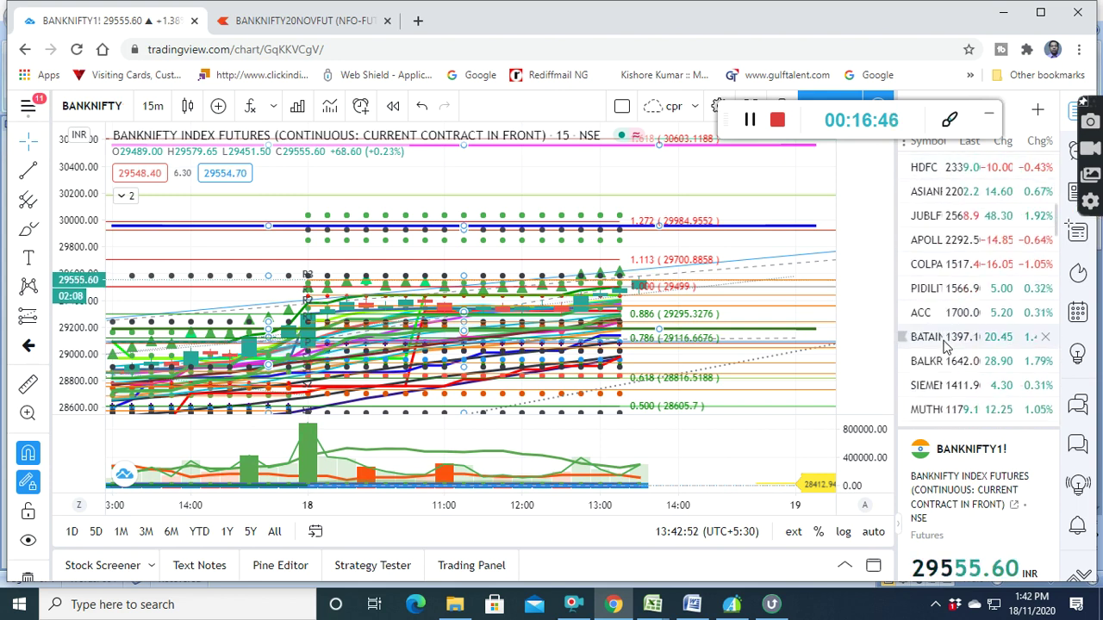
scroll(946, 345, "down", 2)
scroll(945, 347, "down", 3)
scroll(945, 347, "down", 1)
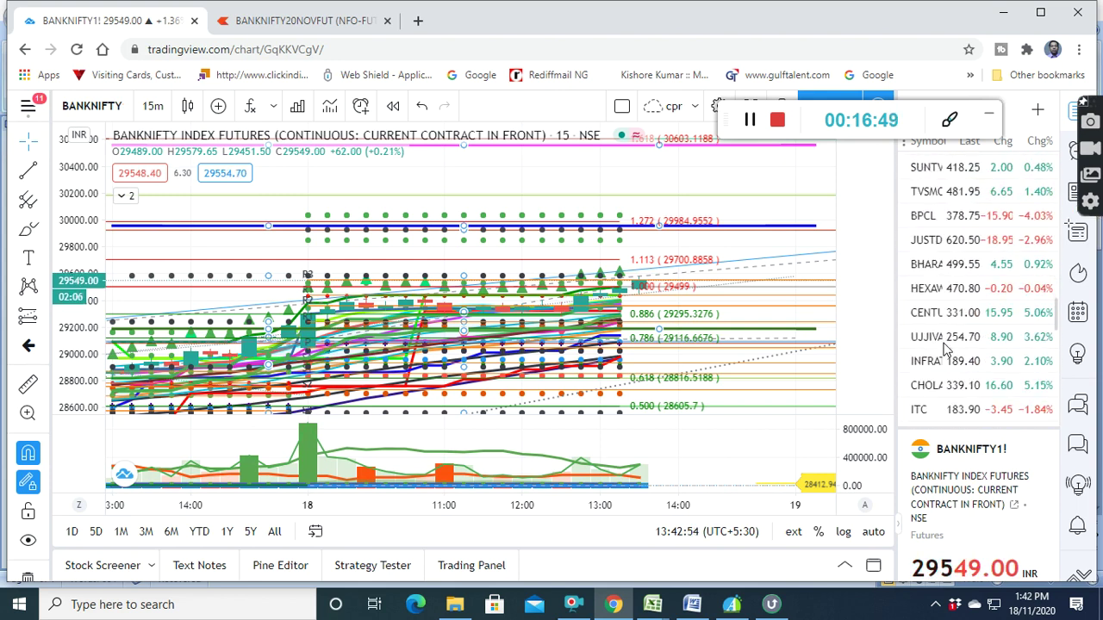
Switch to the Kite BANKNIFTY20NOVFUT tab and scroll its watchlist to the bottom
left_click(326, 24)
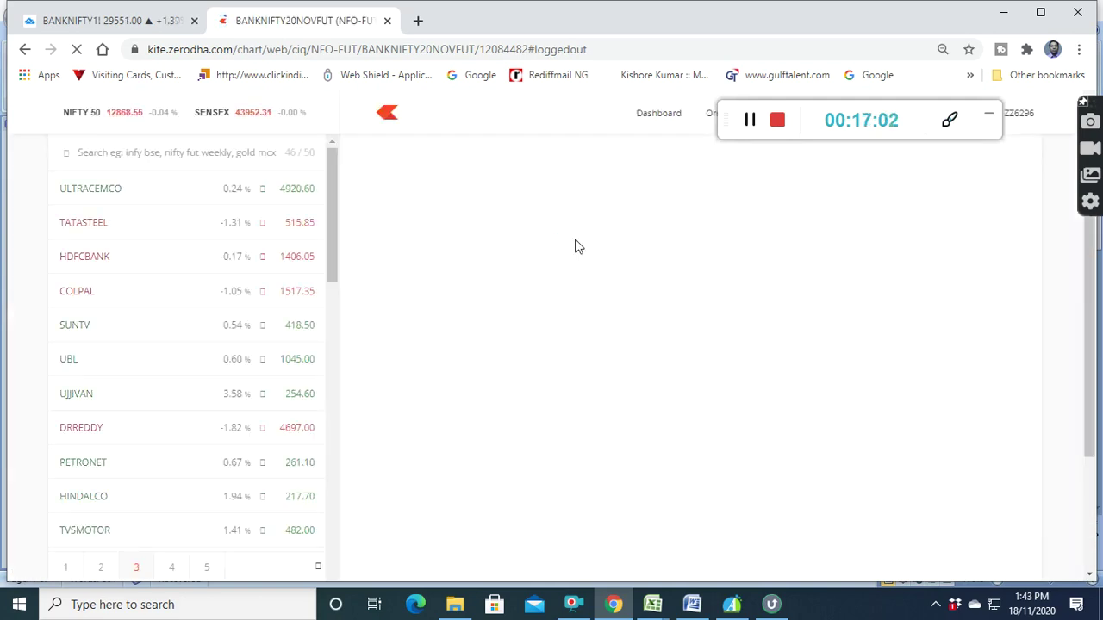
left_click_drag(722, 120, 769, 40)
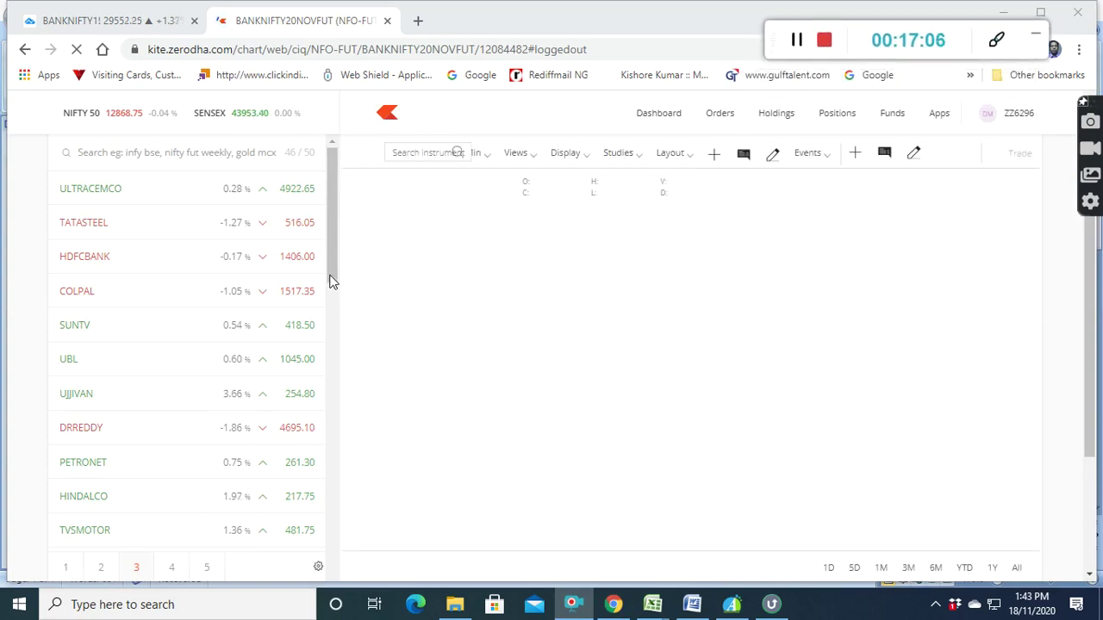
mouse_move(333, 275)
left_mouse_down()
mouse_move(342, 585)
mouse_move(358, 336)
left_mouse_up()
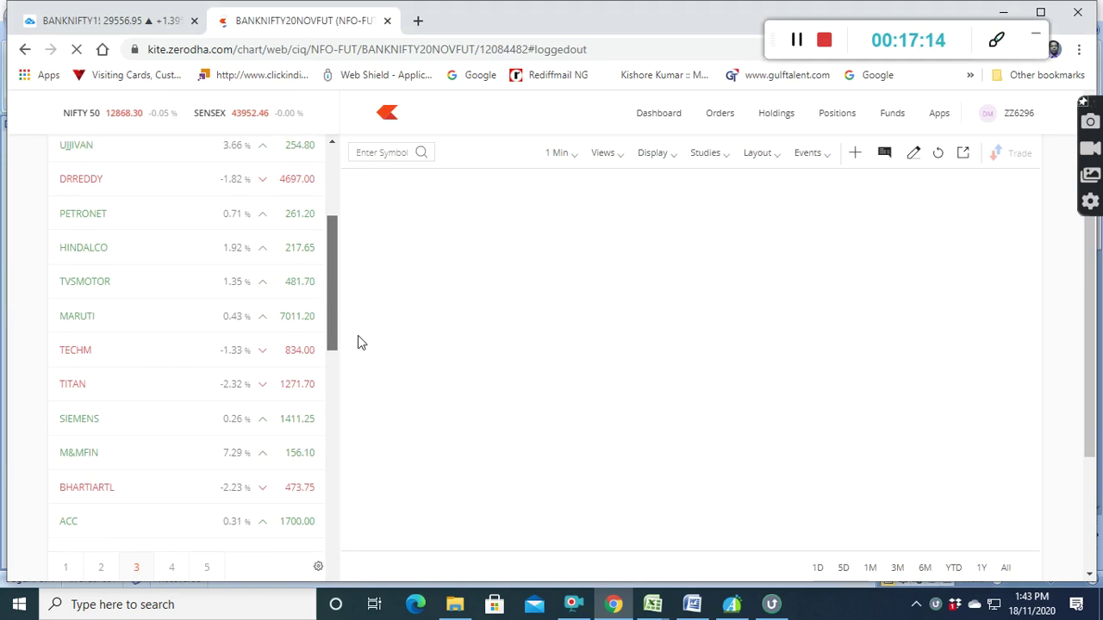
left_click_drag(358, 336, 325, 578)
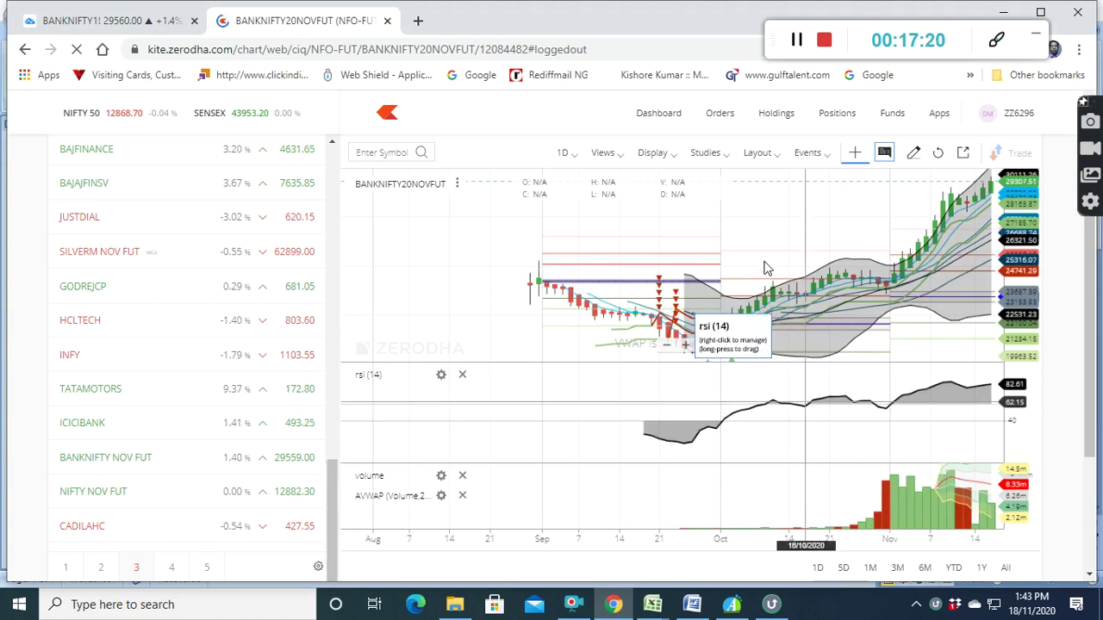
Set the Kite chart interval to 15m and chart NIFTY NOV FUT
left_click(566, 153)
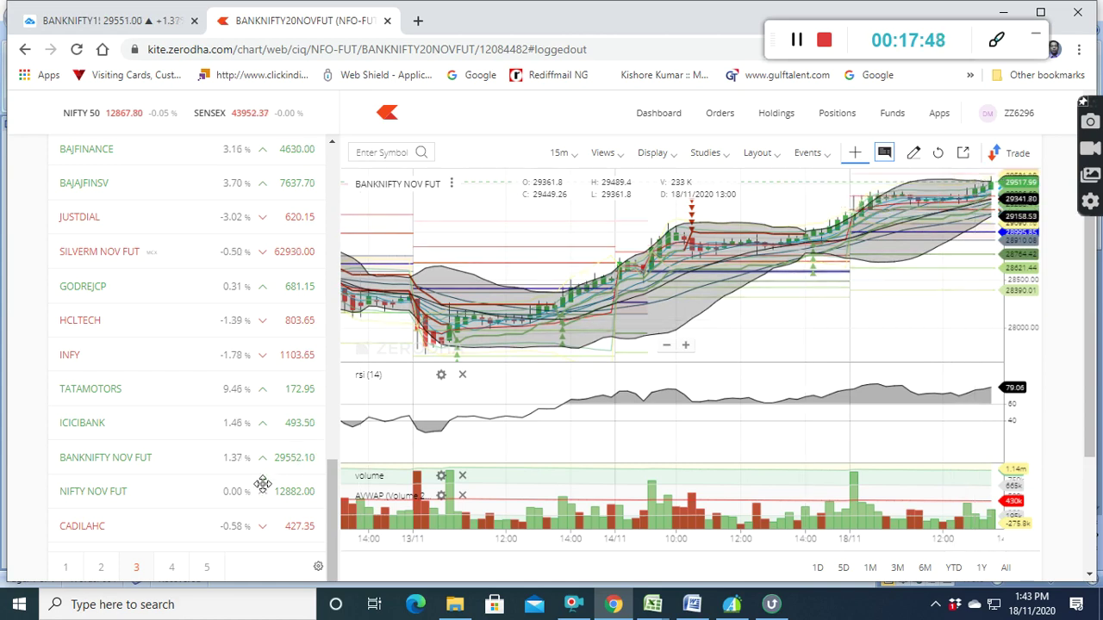
mouse_move(185, 492)
left_click(234, 491)
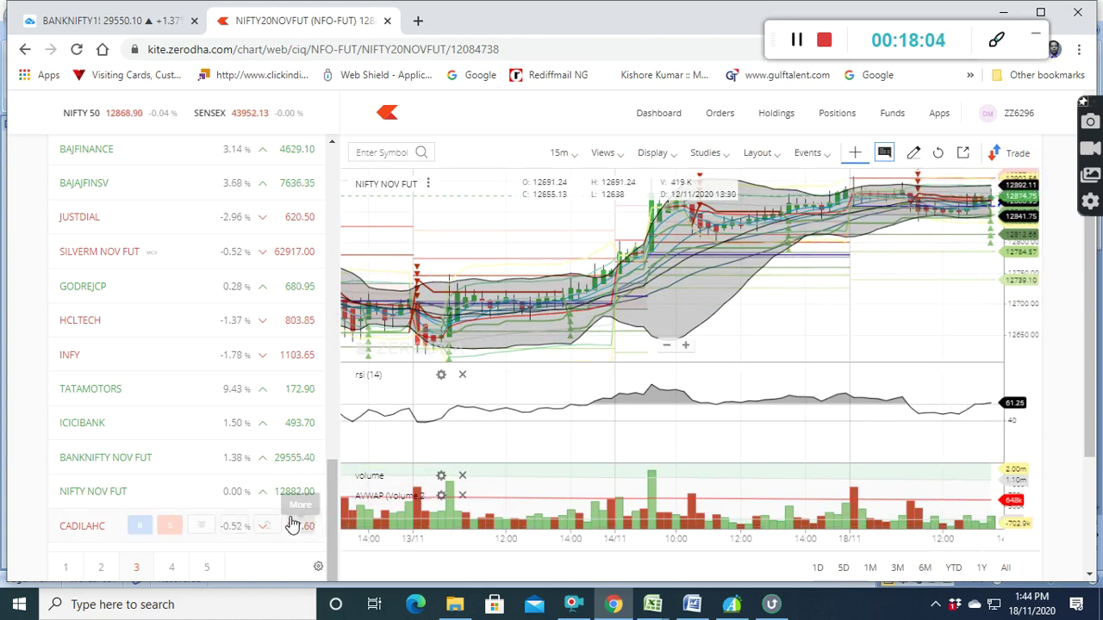
In the Kite profile settings, switch the Chart preference from ChartIQ to TradingView
left_click(1012, 119)
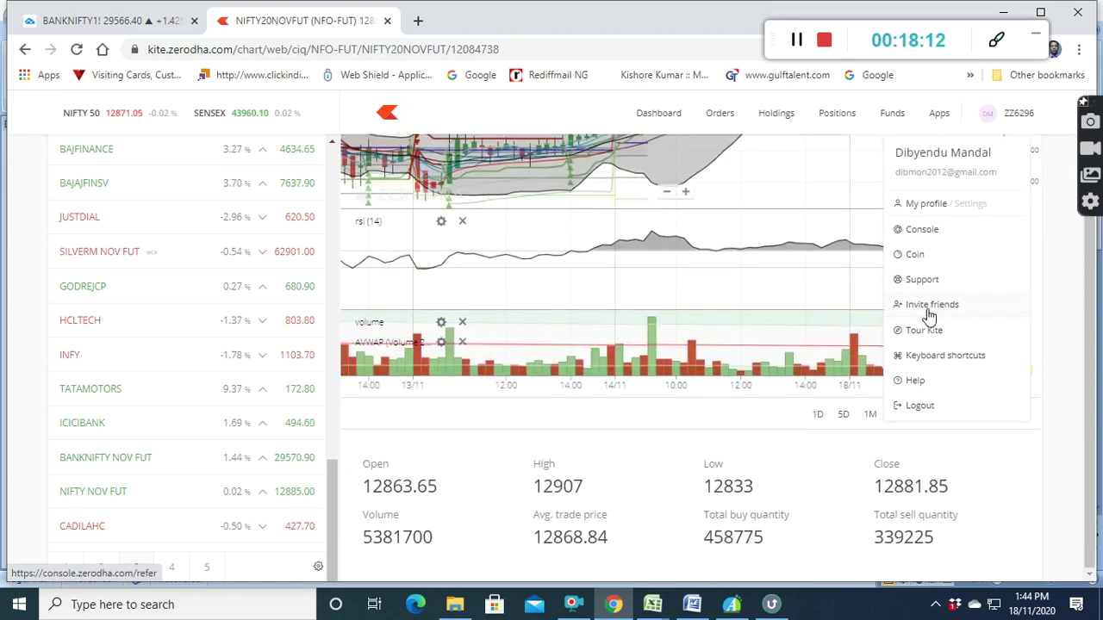
left_click(931, 214)
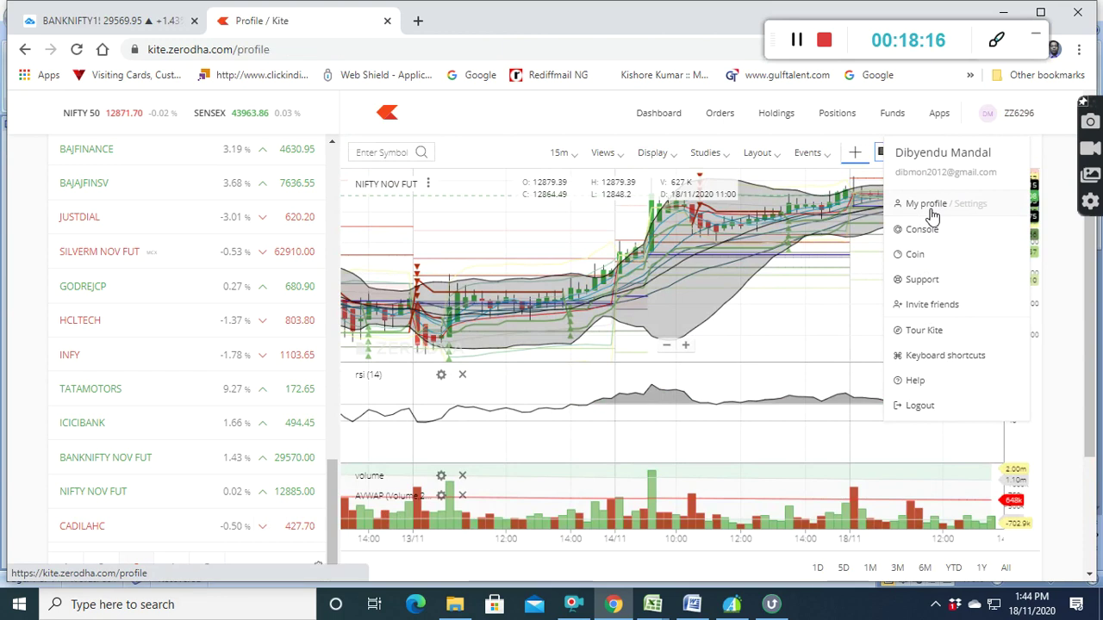
scroll(856, 414, "down", 3)
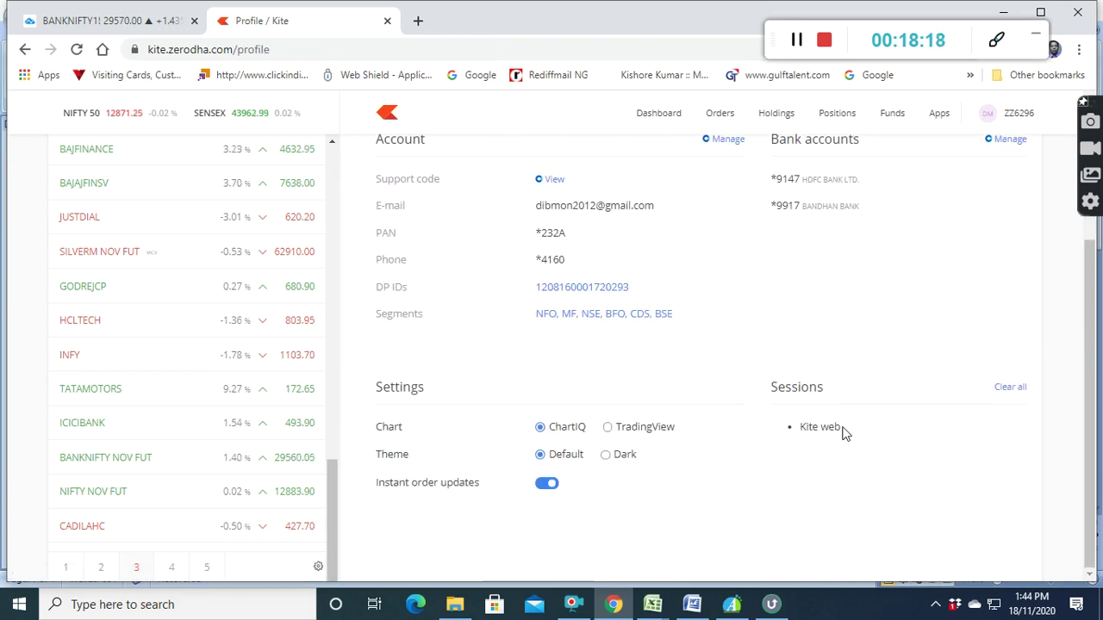
left_click(609, 428)
mouse_move(190, 457)
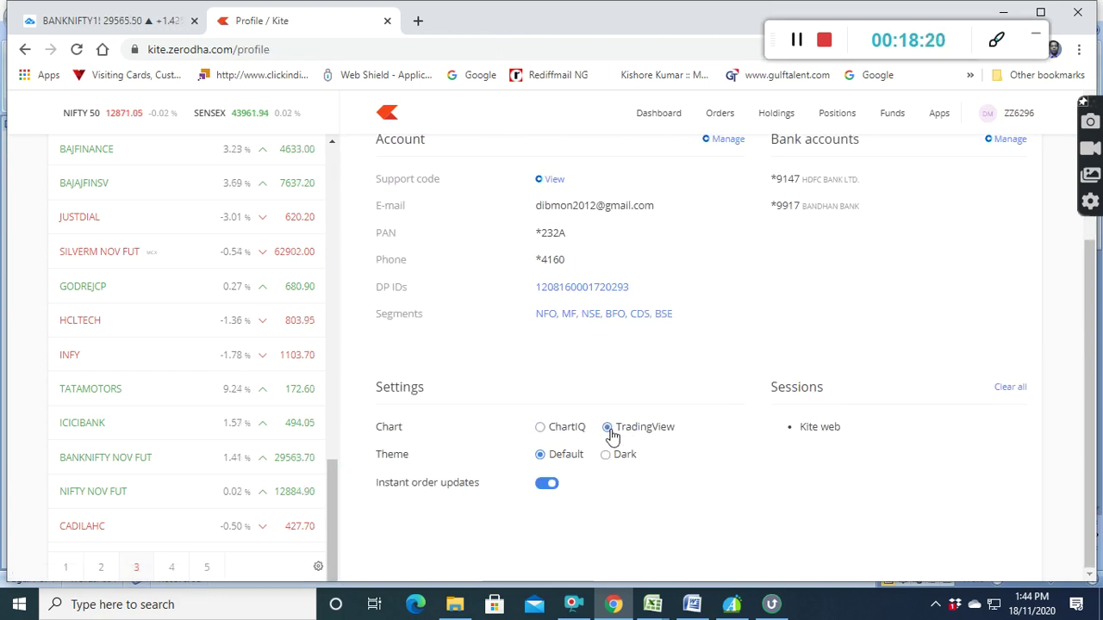
Open the BANKNIFTY NOV FUT chart, apply the powerfulvinesoul indicator template and zoom in
left_click(231, 457)
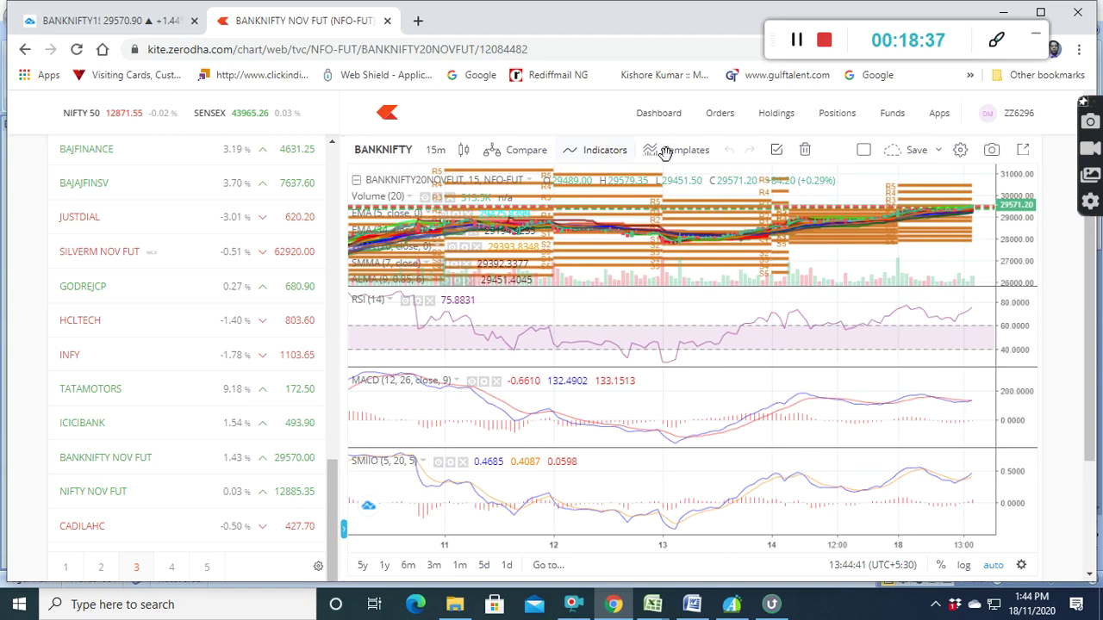
left_click(914, 194)
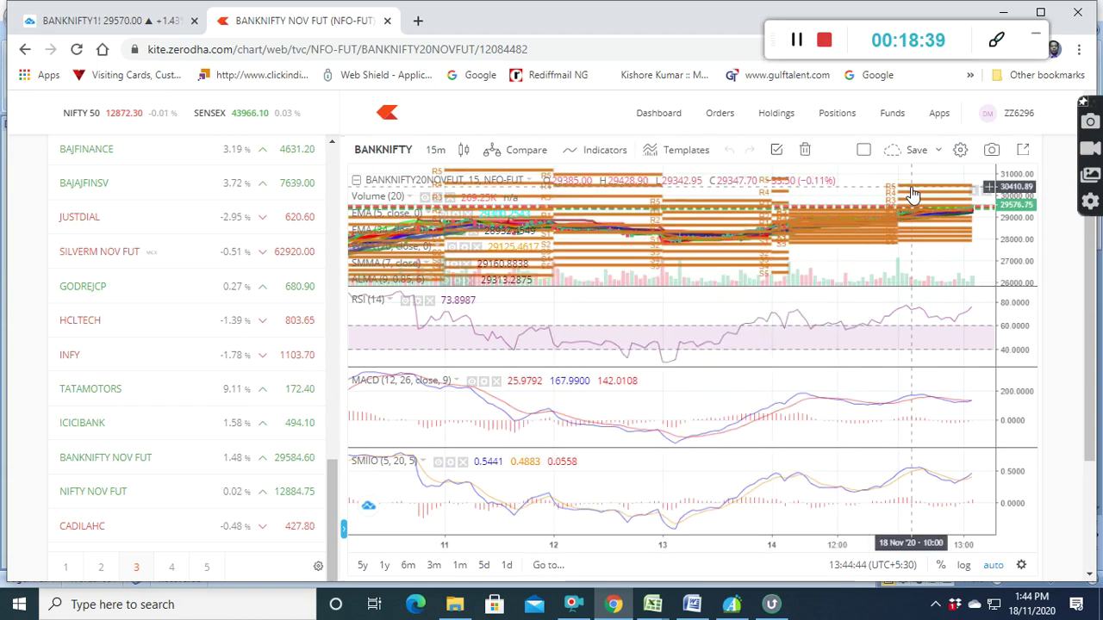
left_click(687, 155)
left_click(687, 214)
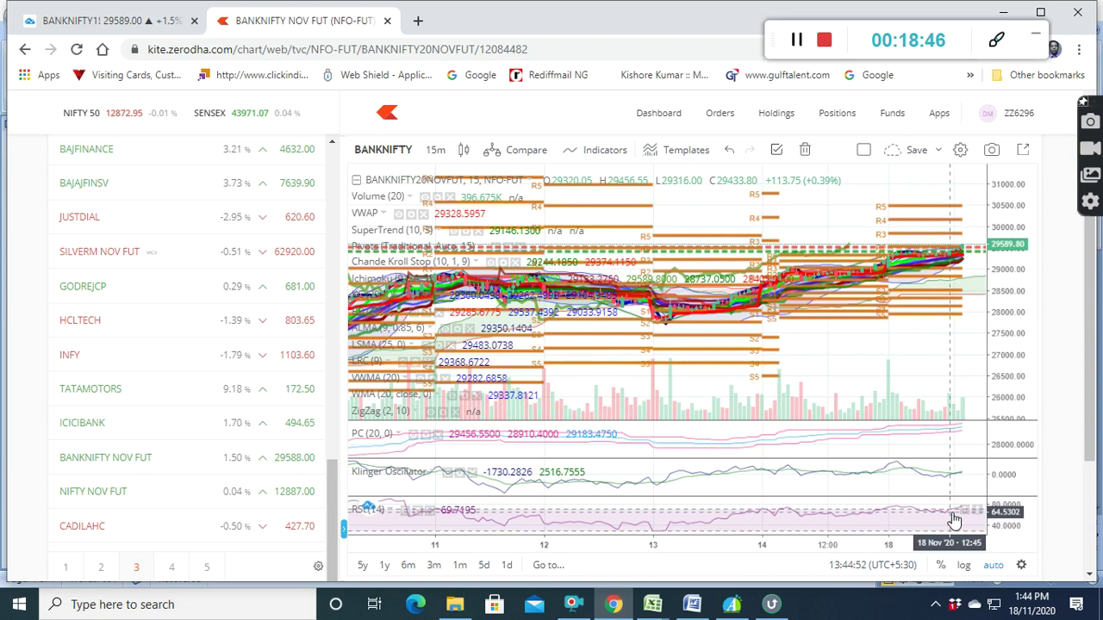
scroll(979, 293, "up", 2)
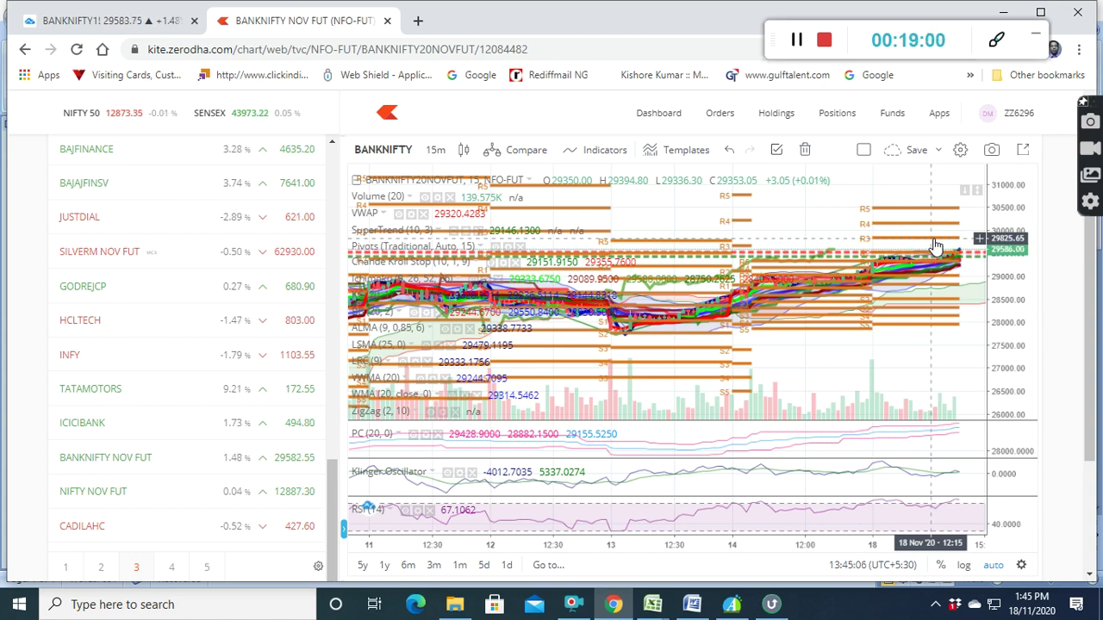
mouse_move(247, 458)
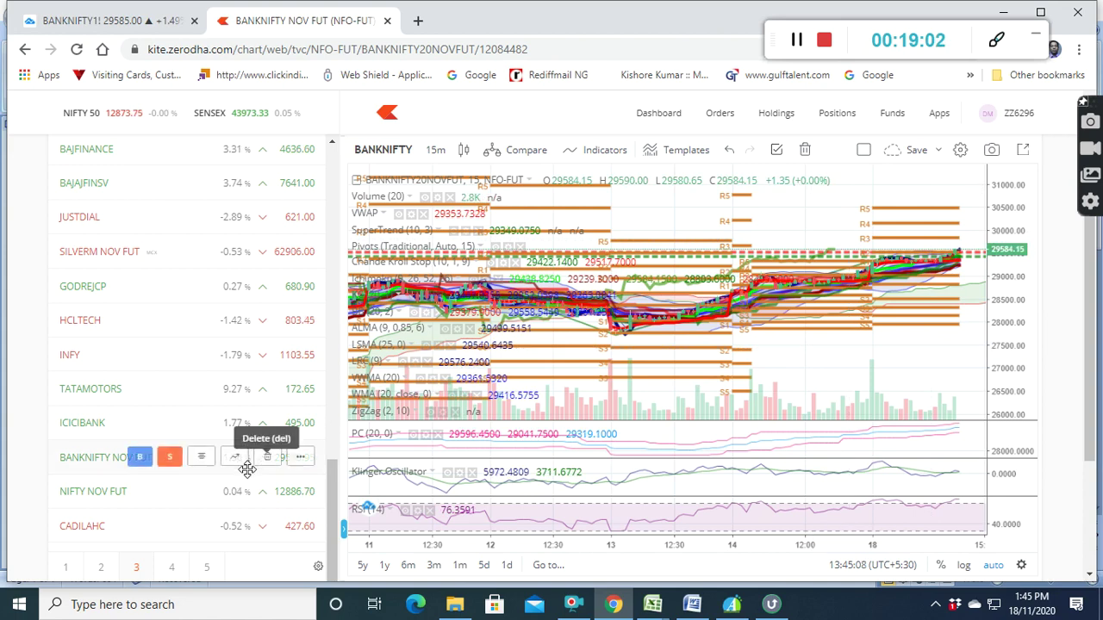
Zoom and stretch the Kite NIFTY NOV FUT chart, then return to TradingView's BANKNIFTY chart
left_click(236, 494)
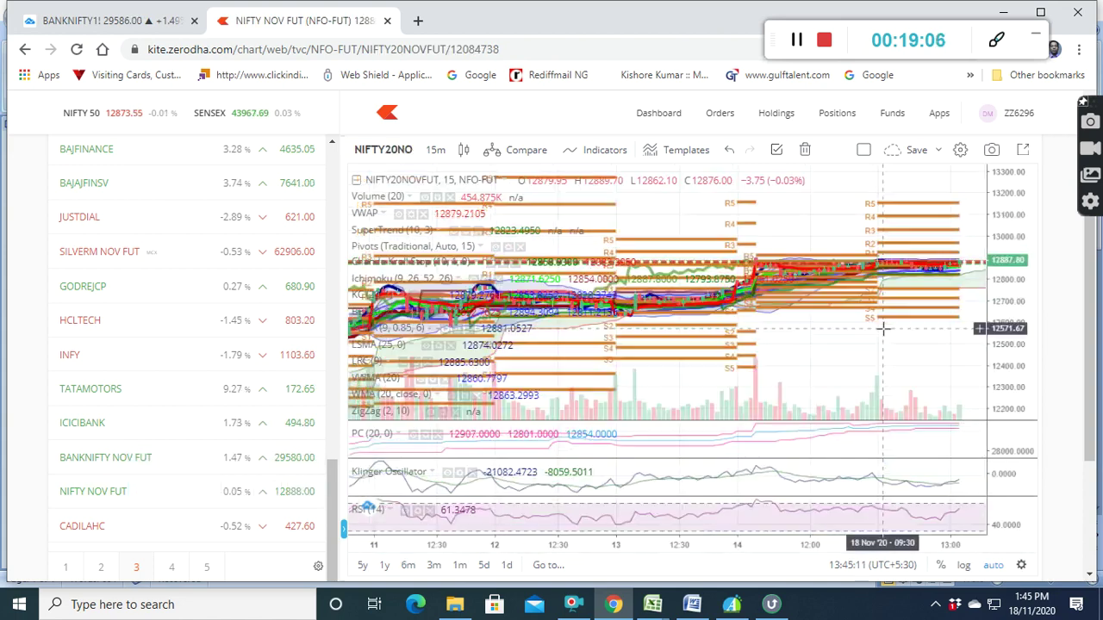
scroll(900, 330, "up", 2)
scroll(904, 331, "up", 1)
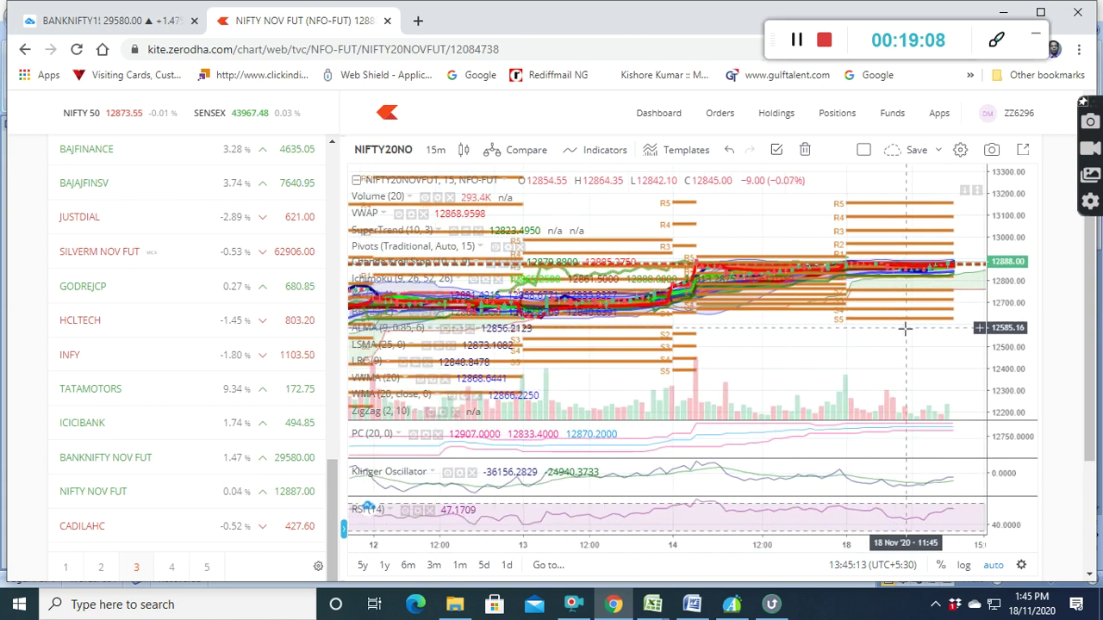
scroll(907, 336, "up", 1)
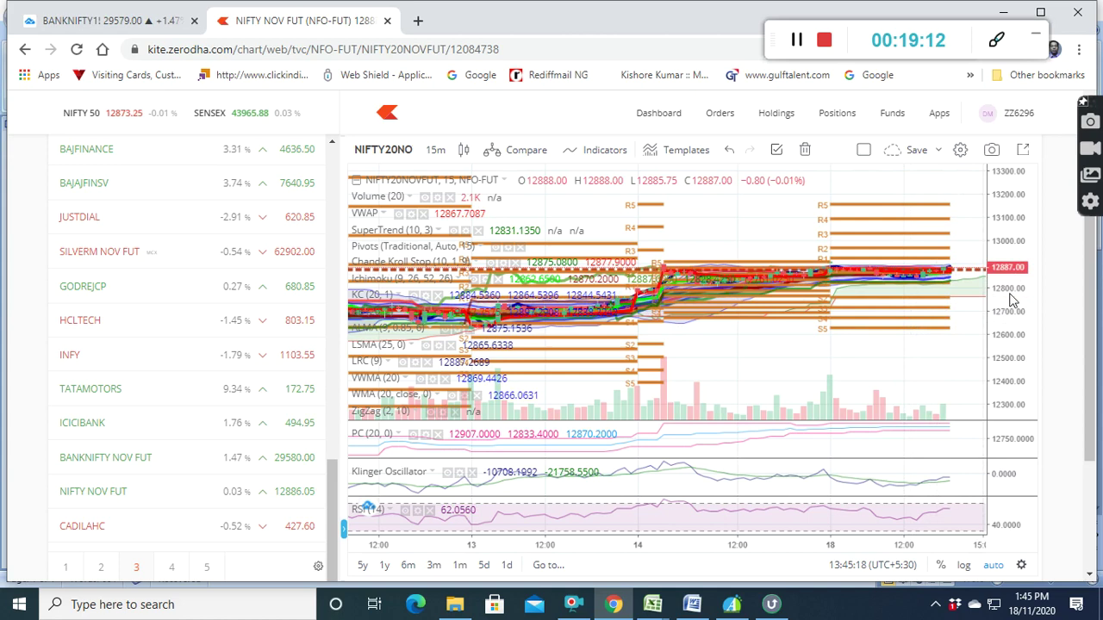
left_click_drag(1013, 270, 1015, 230)
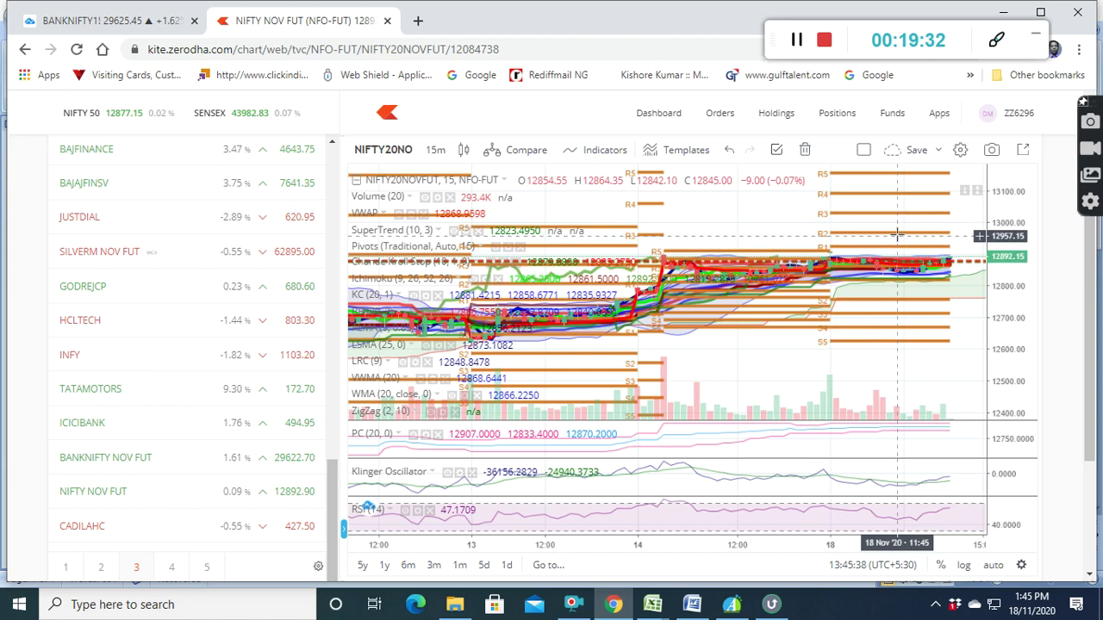
left_click(164, 20)
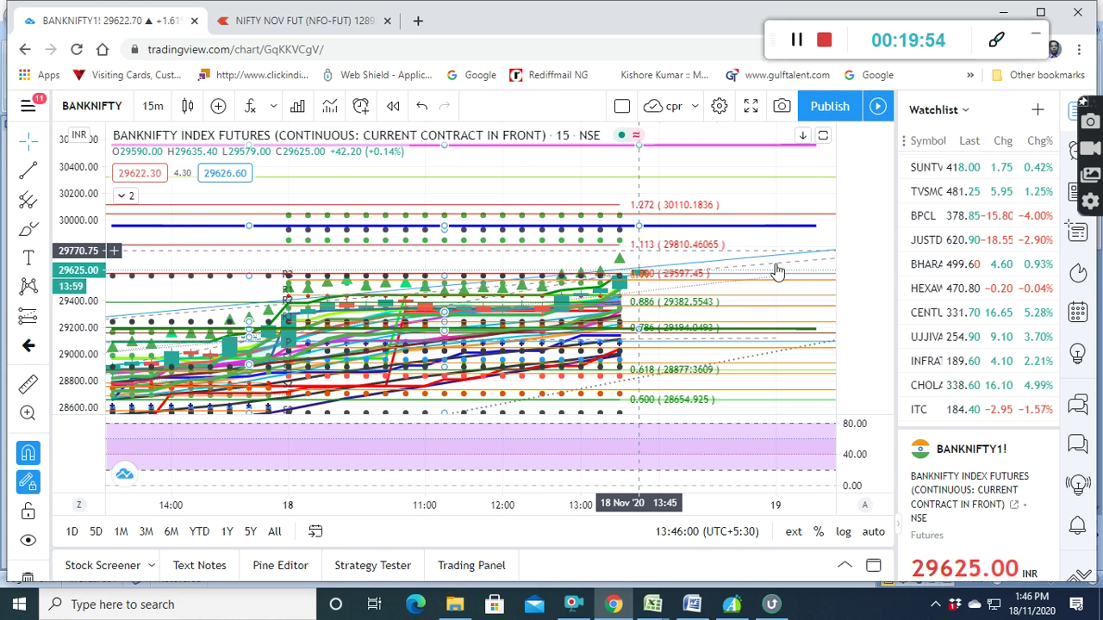
scroll(975, 284, "down", 3)
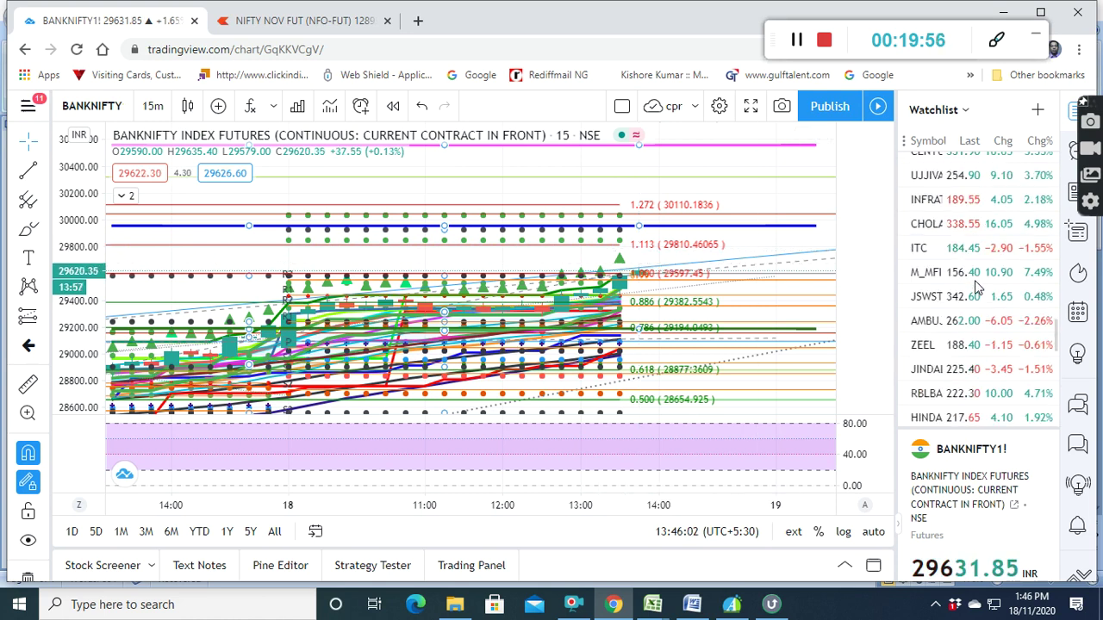
scroll(975, 280, "down", 2)
scroll(974, 282, "down", 3)
scroll(976, 302, "down", 2)
scroll(976, 296, "down", 2)
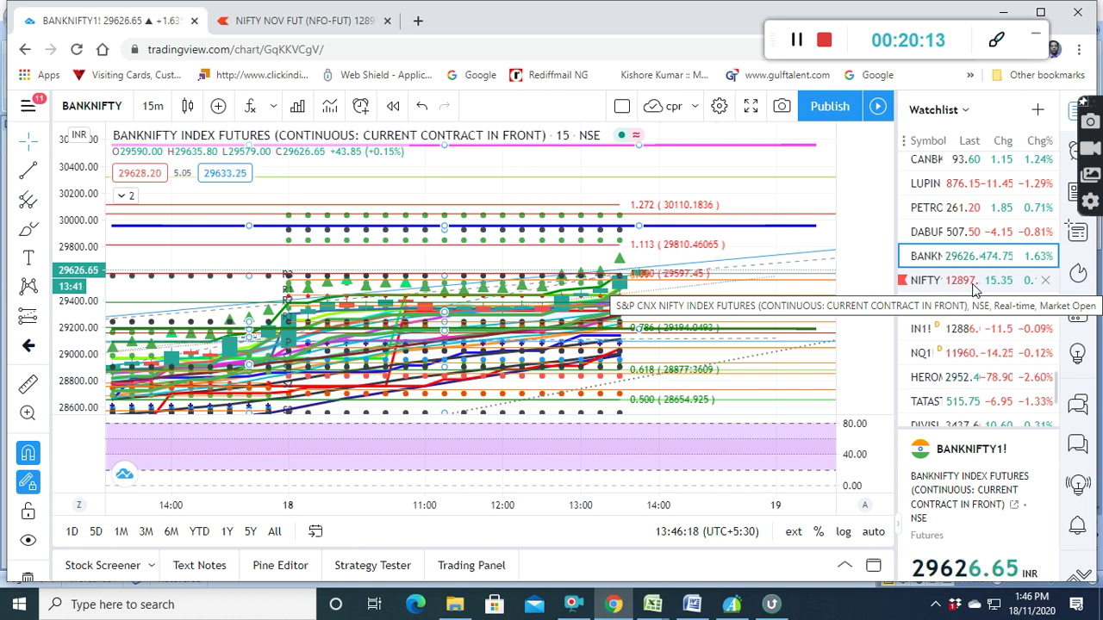
Open NIFTY1! and narrow its price scale to about 12500–13100 around the latest candles
left_click(973, 287)
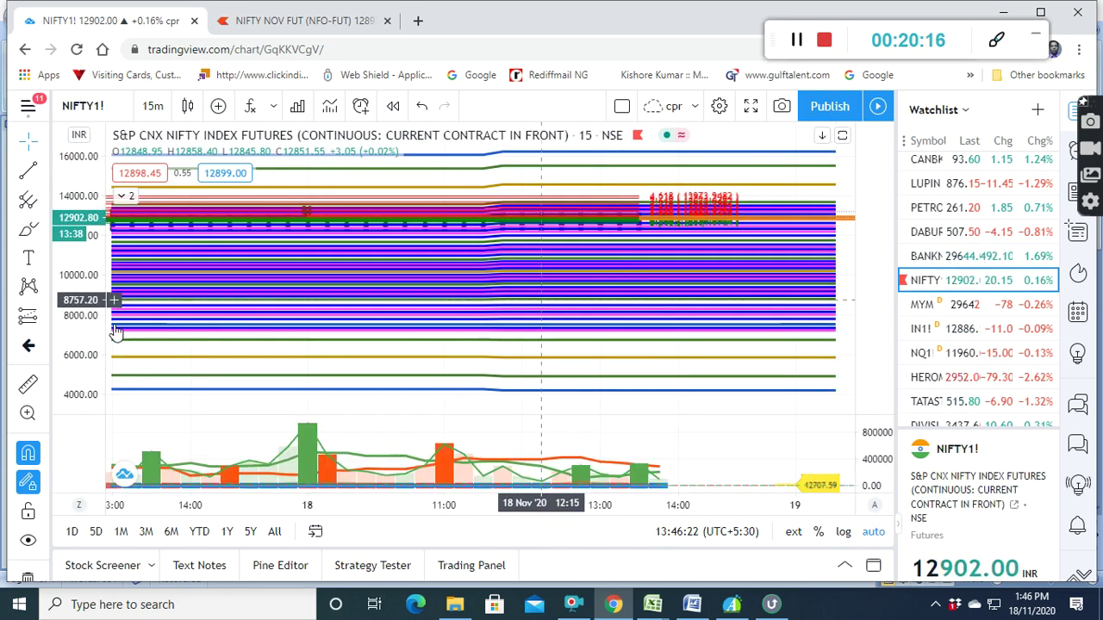
mouse_move(89, 310)
left_mouse_down()
mouse_move(97, 134)
mouse_move(556, 196)
left_mouse_up()
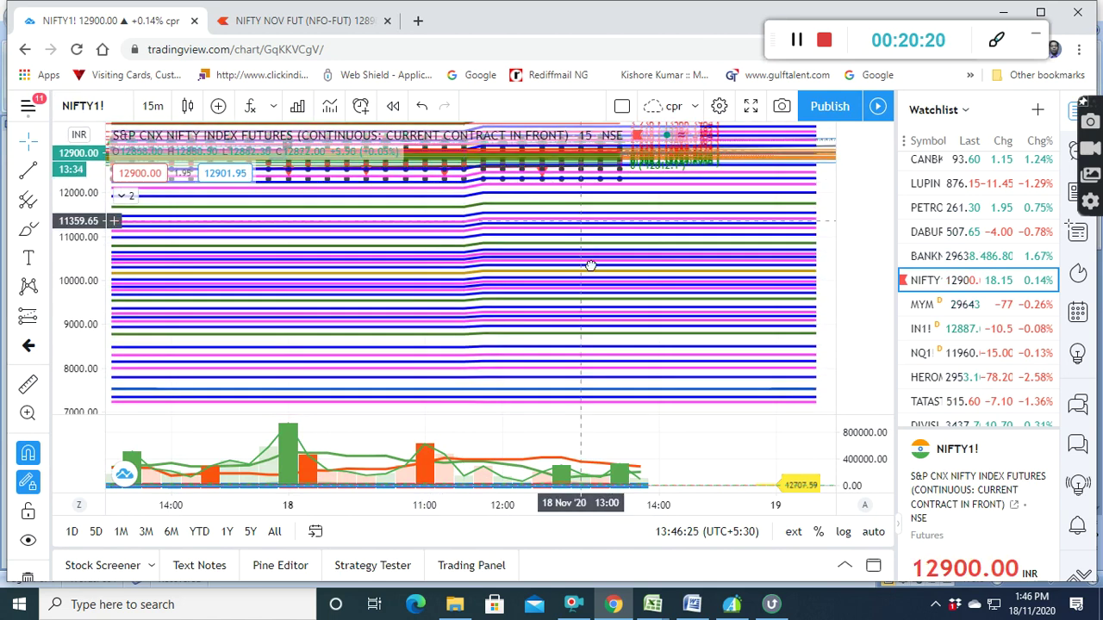
left_click_drag(591, 266, 584, 351)
mouse_move(81, 280)
left_mouse_down()
mouse_move(534, 257)
mouse_move(536, 312)
left_mouse_up()
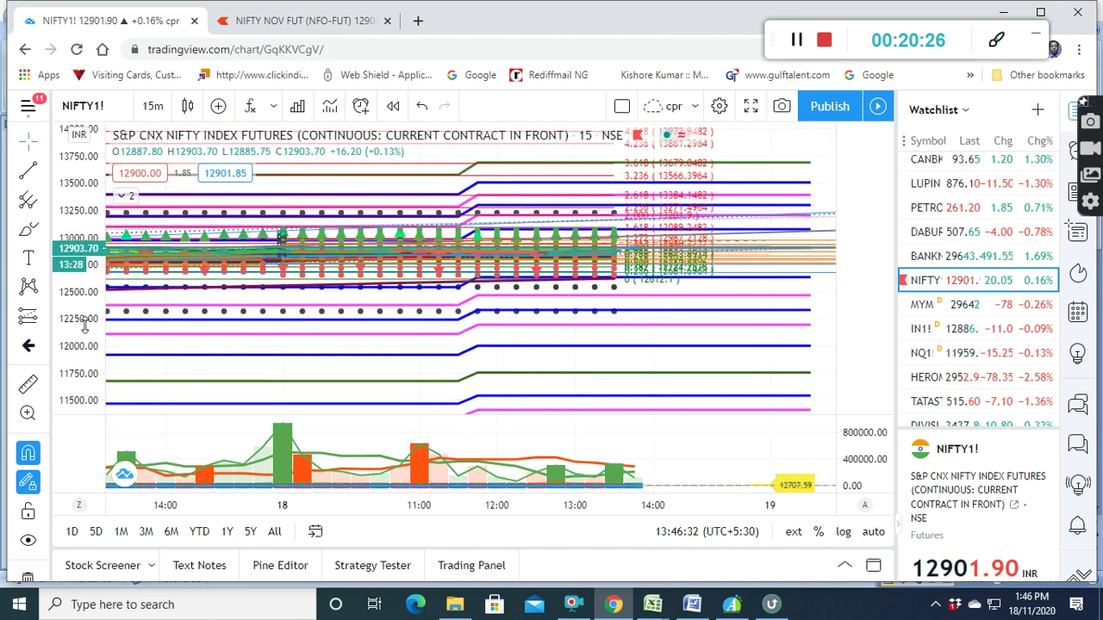
mouse_move(84, 323)
left_mouse_down()
mouse_move(602, 256)
mouse_move(610, 277)
left_mouse_up()
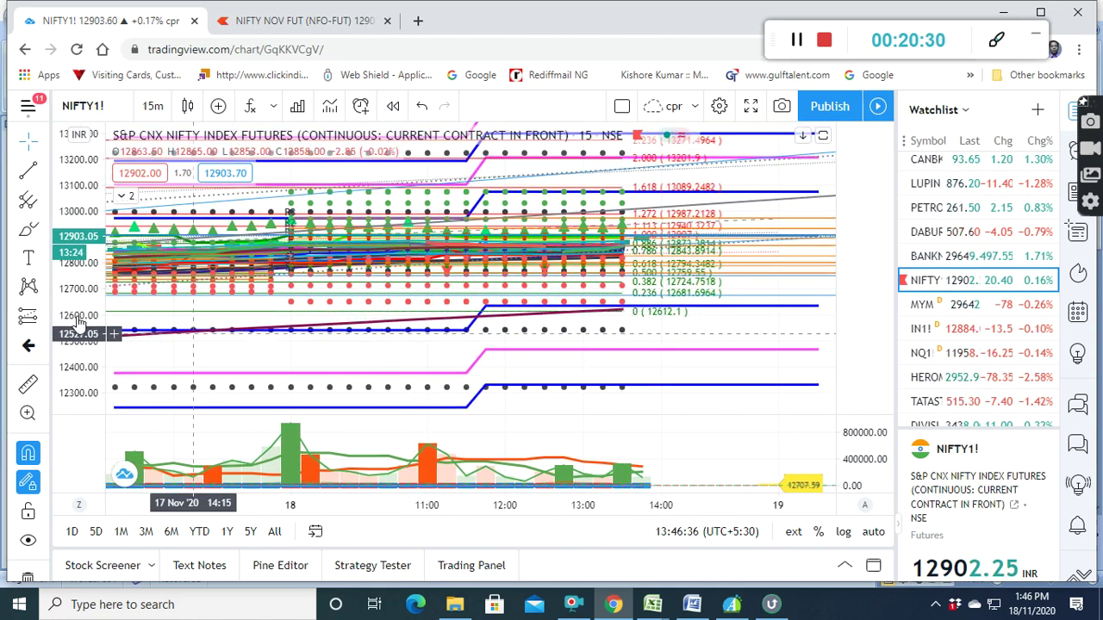
left_click_drag(77, 324, 336, 226)
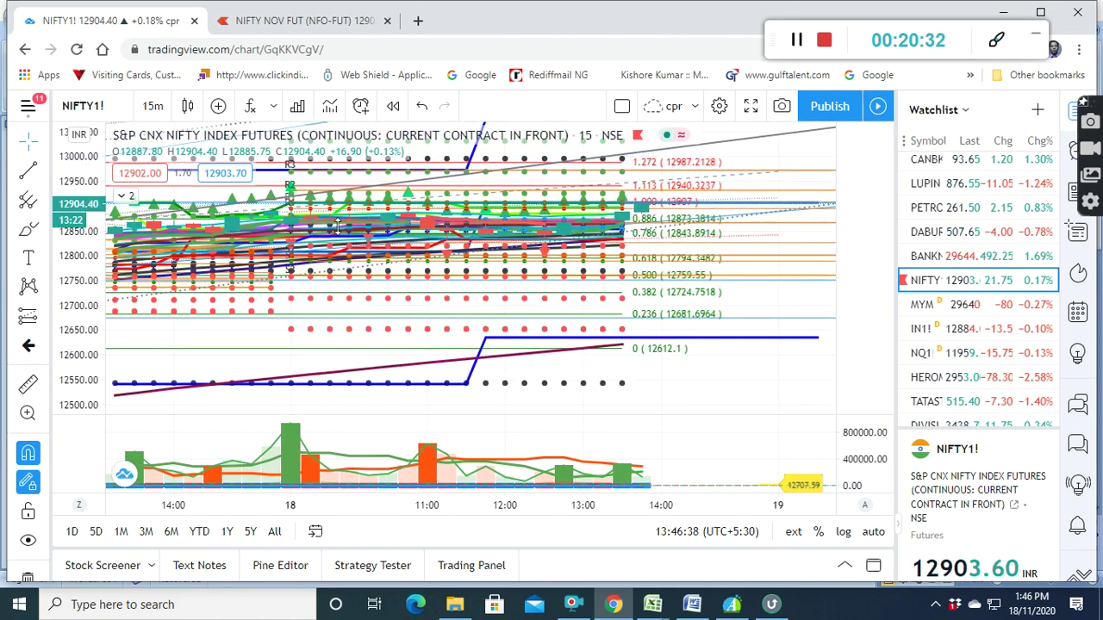
left_click_drag(576, 277, 576, 329)
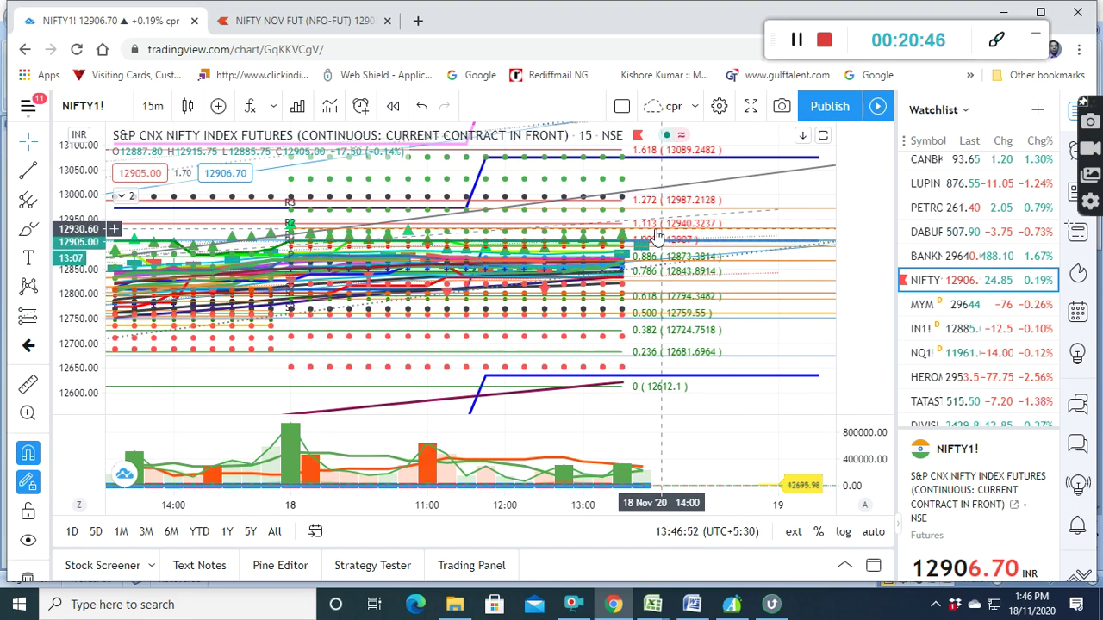
mouse_move(978, 401)
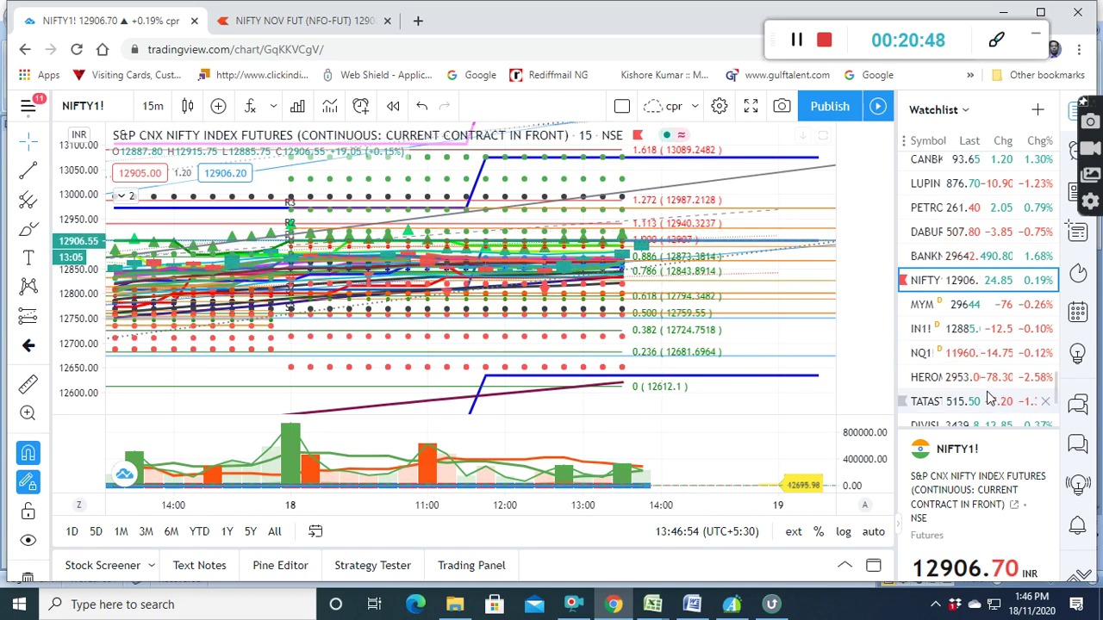
scroll(989, 395, "down", 2)
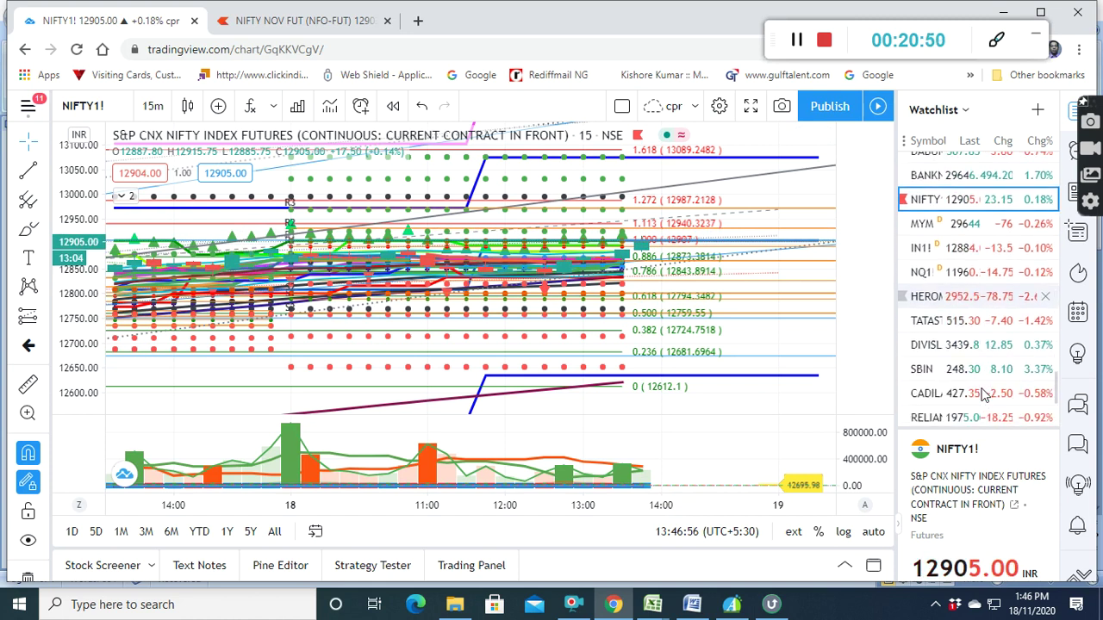
scroll(985, 396, "down", 1)
scroll(985, 395, "down", 2)
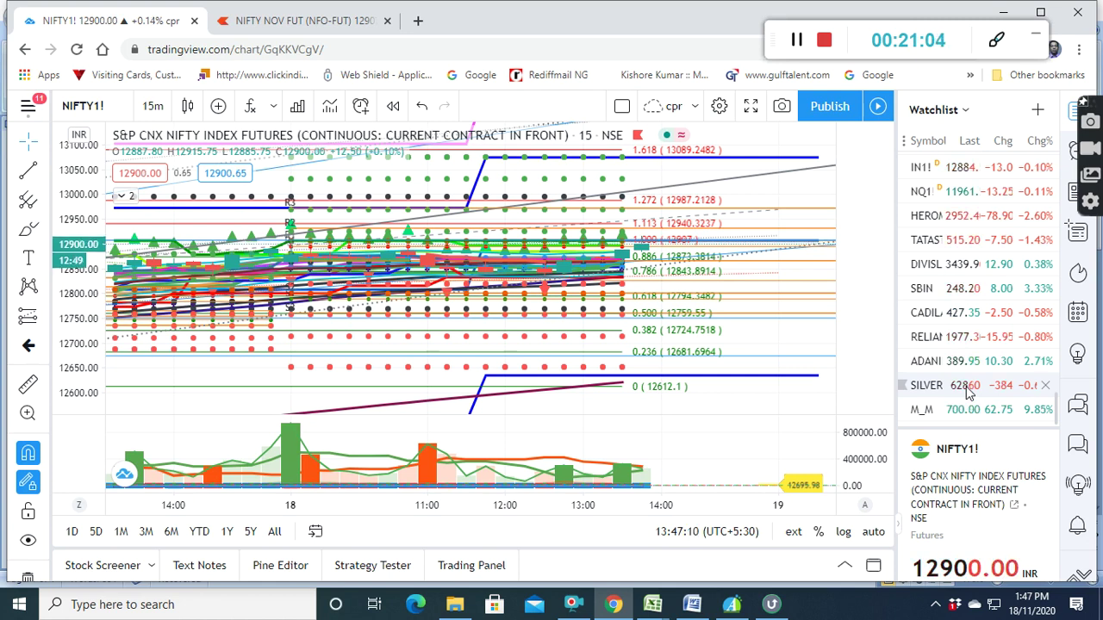
Open SILVERM1! and narrow its price scale to about 62000–64800, centring recent candles
left_click(968, 388)
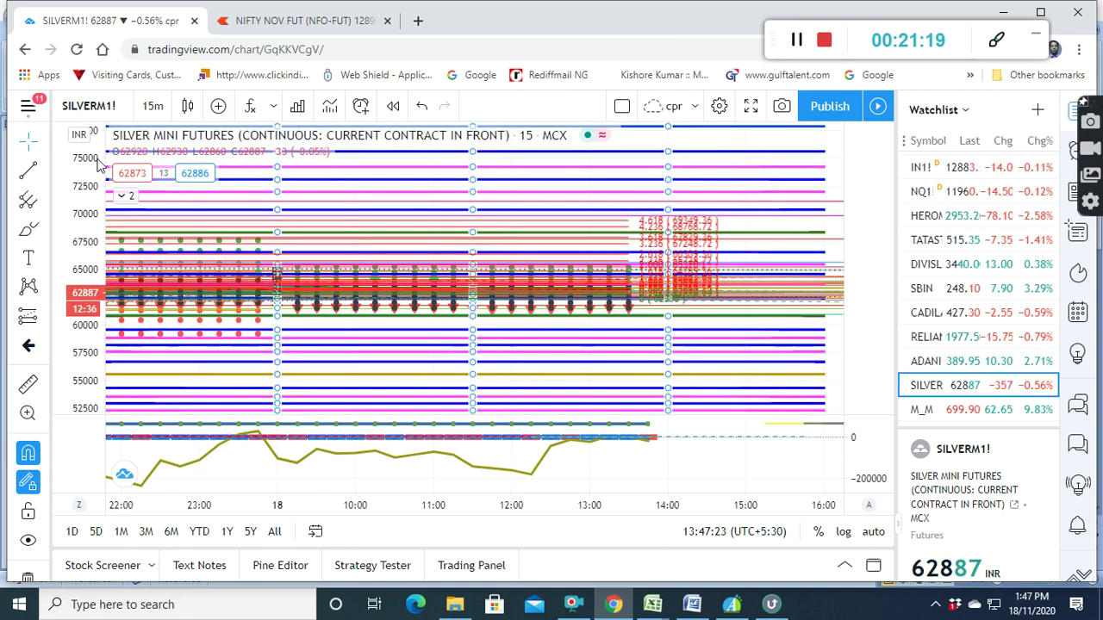
left_click_drag(86, 356, 81, 250)
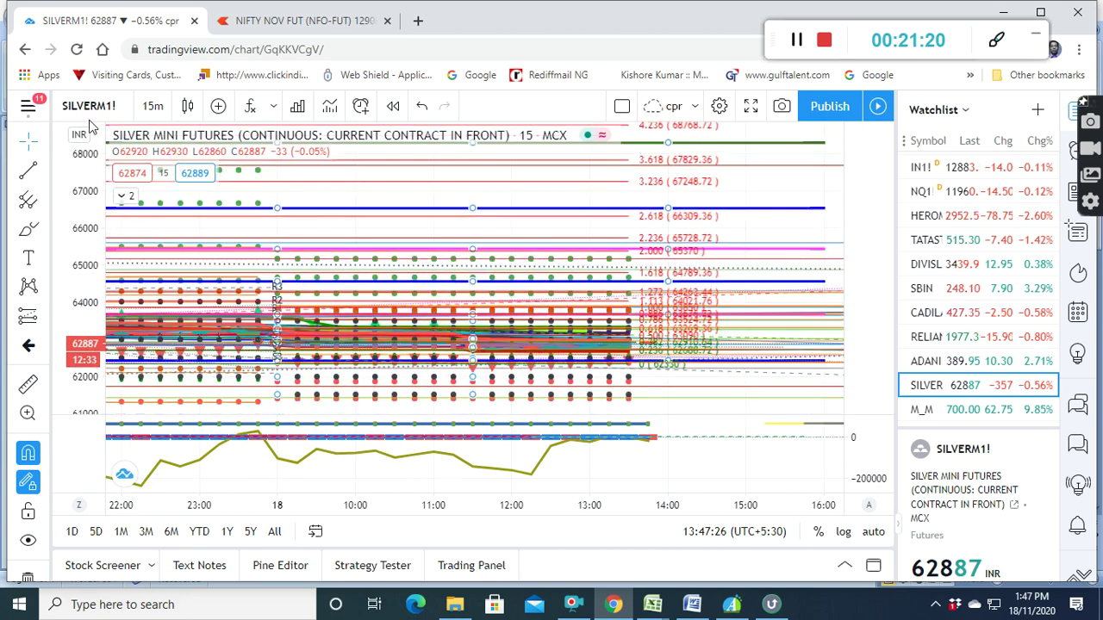
left_click_drag(568, 277, 574, 242)
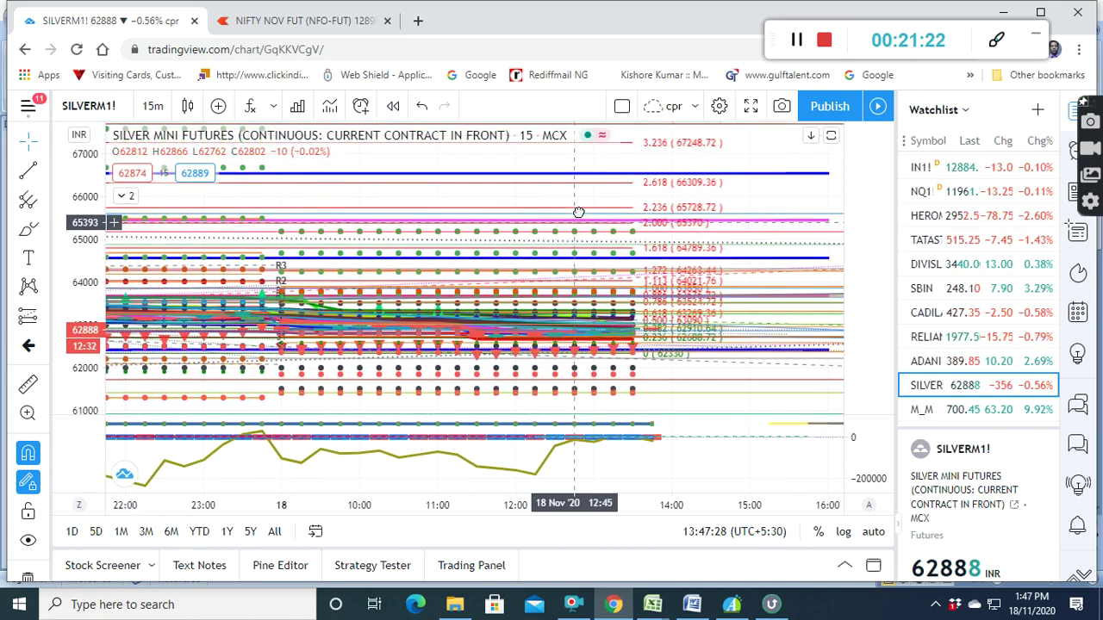
mouse_move(86, 356)
left_mouse_down()
mouse_move(543, 318)
mouse_move(609, 258)
left_mouse_up()
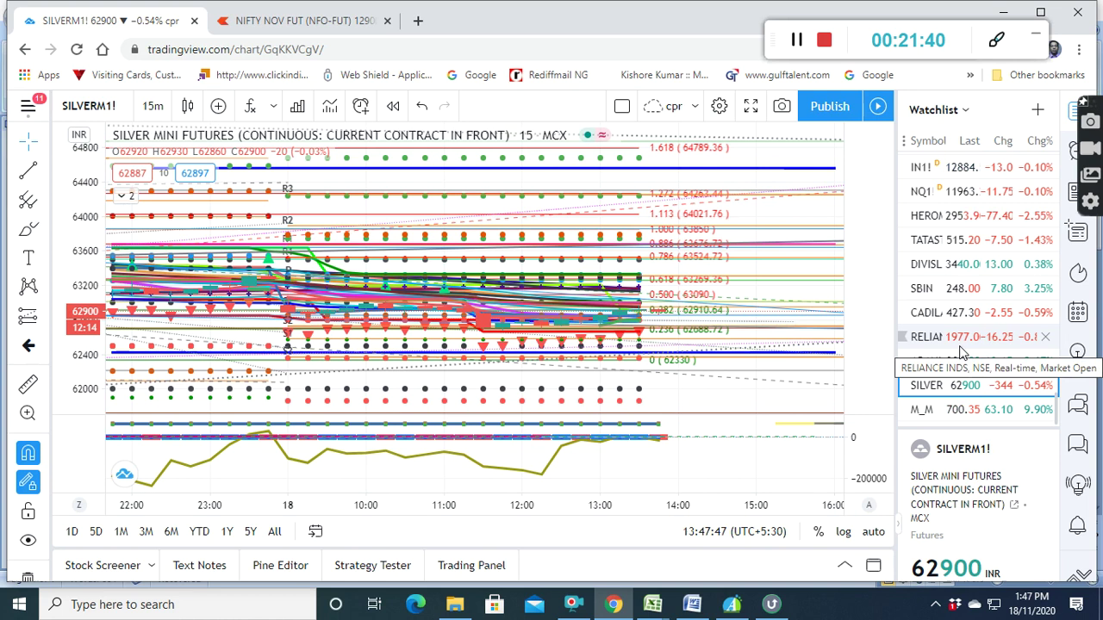
scroll(962, 352, "up", 2)
scroll(961, 349, "up", 2)
scroll(959, 345, "up", 2)
mouse_move(961, 337)
scroll(959, 346, "down", 5)
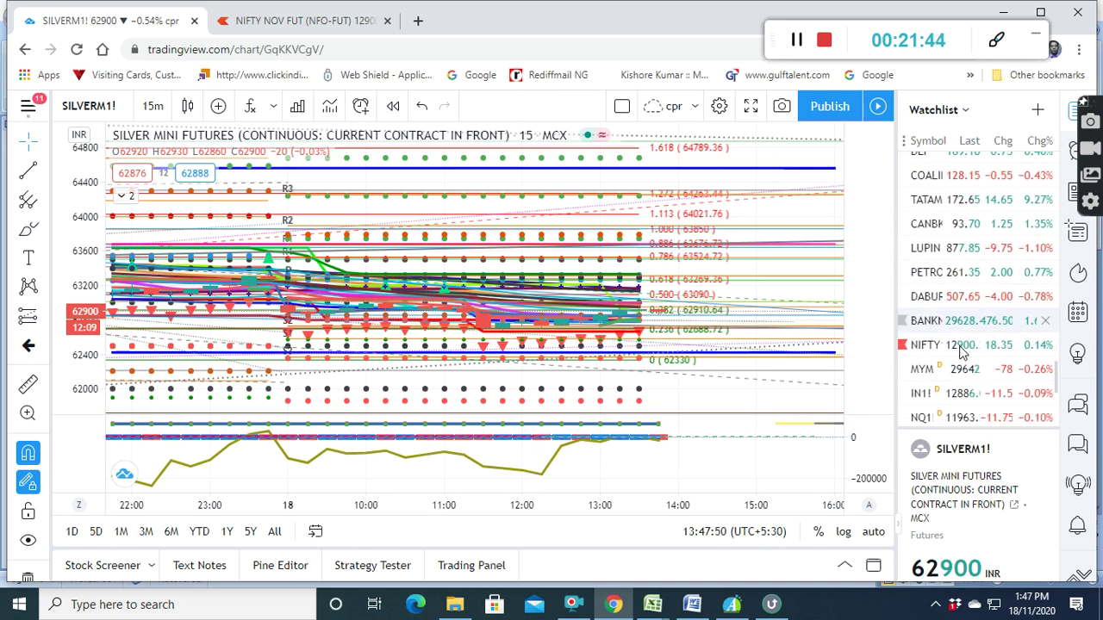
scroll(959, 350, "up", 5)
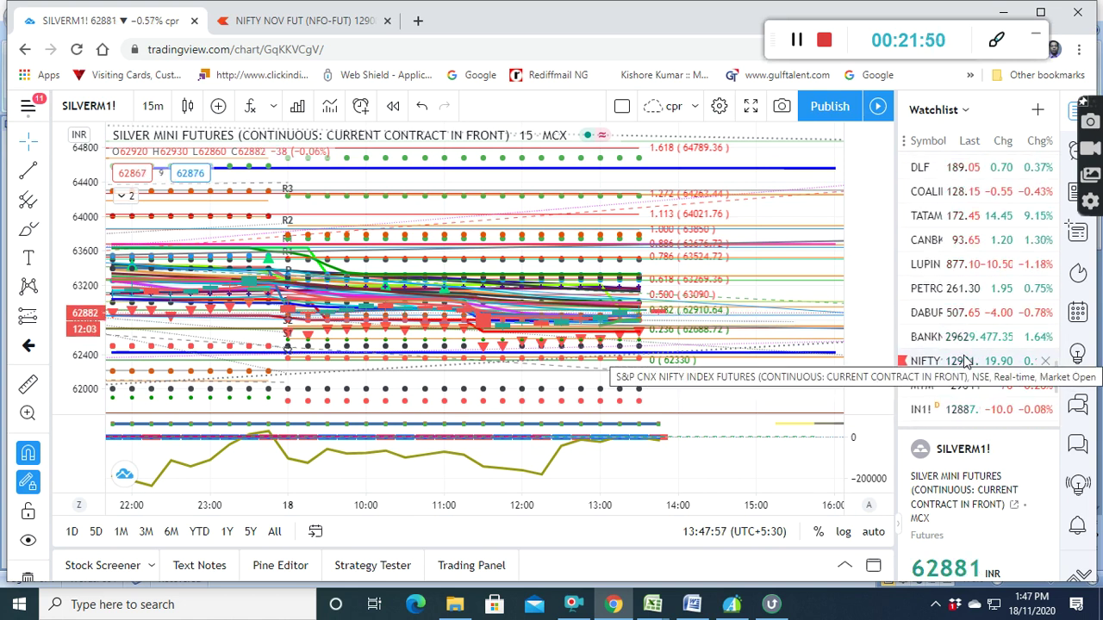
scroll(965, 362, "down", 5)
mouse_move(974, 361)
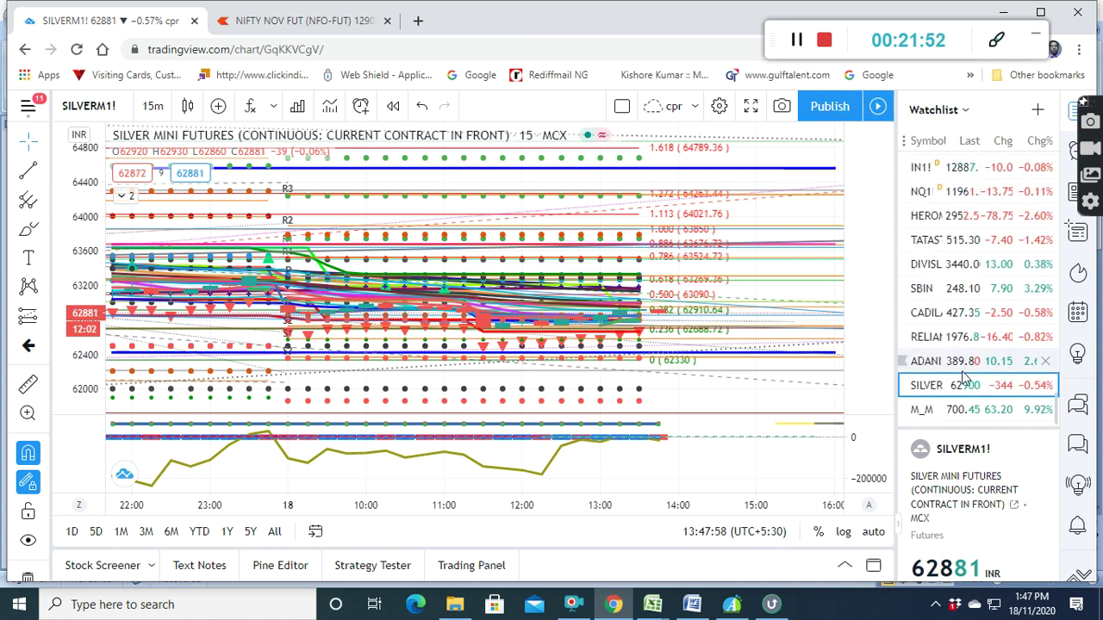
scroll(965, 375, "up", 2)
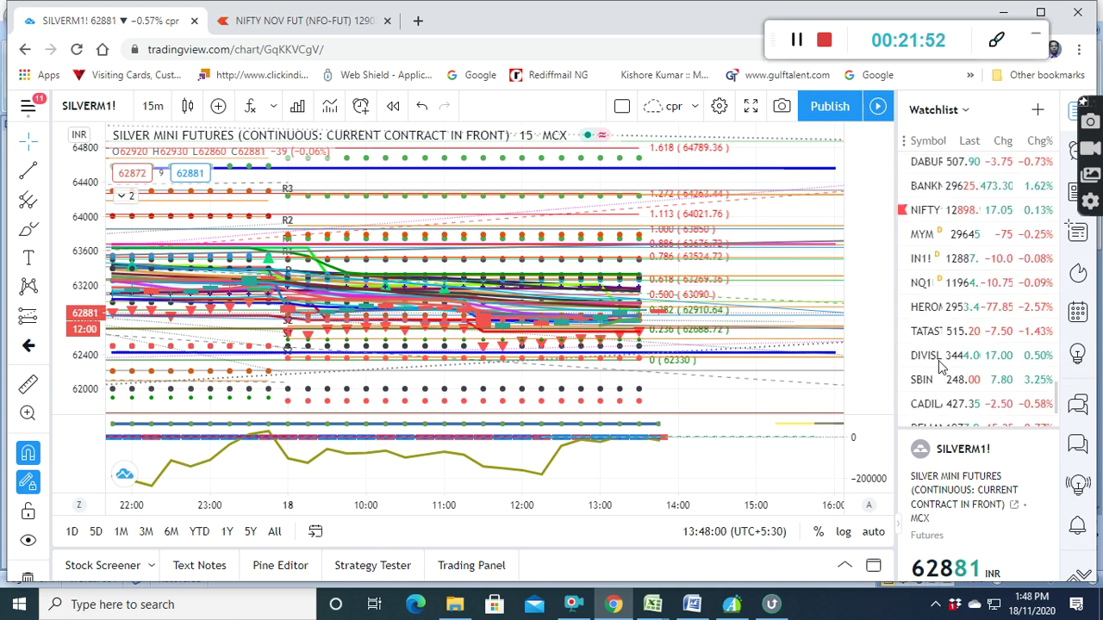
scroll(942, 366, "up", 3)
scroll(941, 366, "up", 1)
scroll(941, 367, "up", 1)
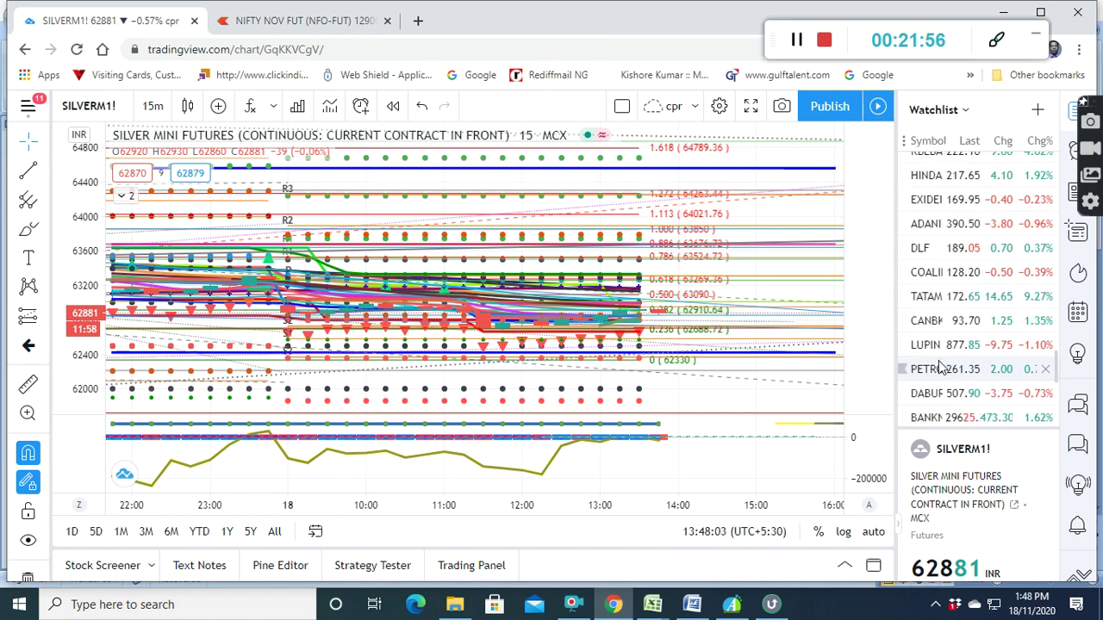
scroll(941, 366, "up", 2)
scroll(941, 366, "up", 1)
scroll(941, 366, "up", 1)
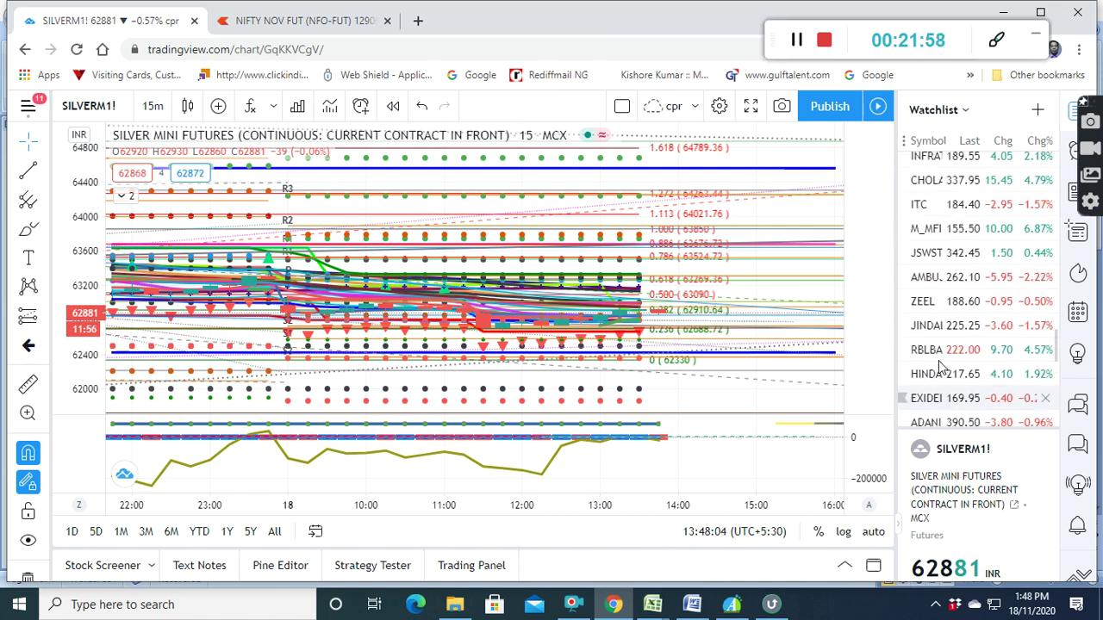
scroll(941, 367, "up", 3)
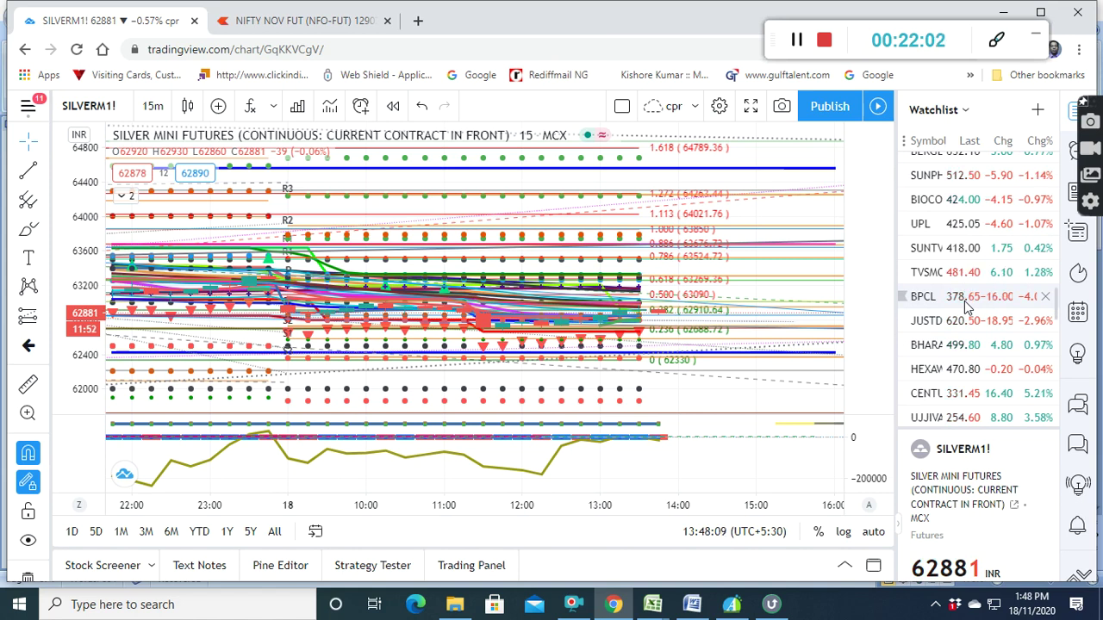
scroll(965, 303, "up", 2)
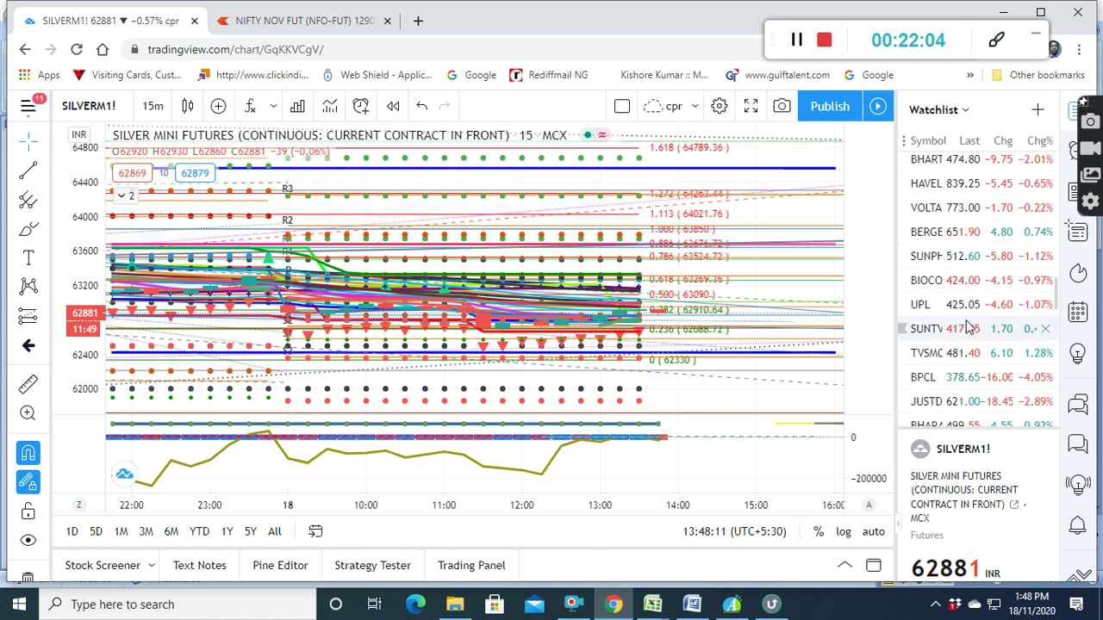
scroll(965, 332, "up", 2)
scroll(965, 332, "up", 2)
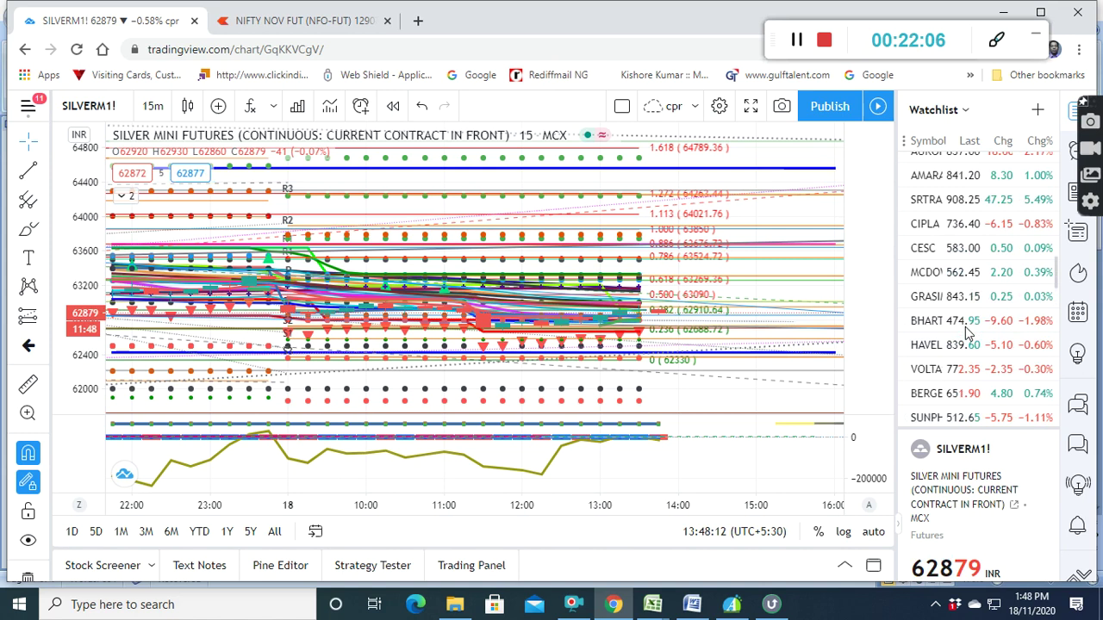
scroll(965, 332, "up", 3)
scroll(965, 332, "up", 4)
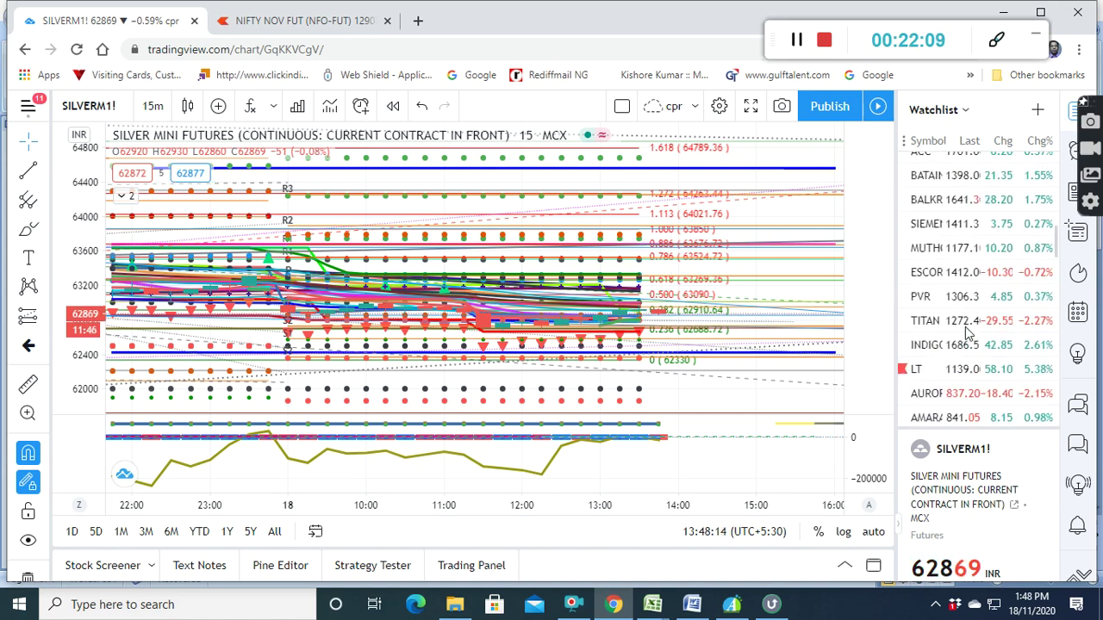
scroll(967, 332, "up", 2)
scroll(967, 332, "up", 5)
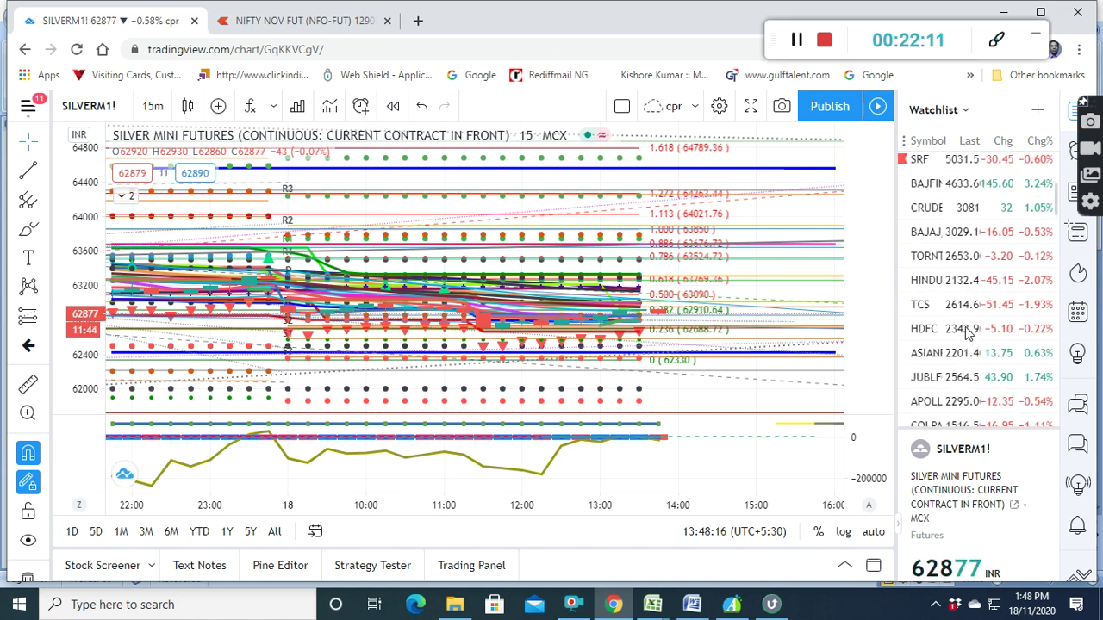
scroll(967, 332, "up", 2)
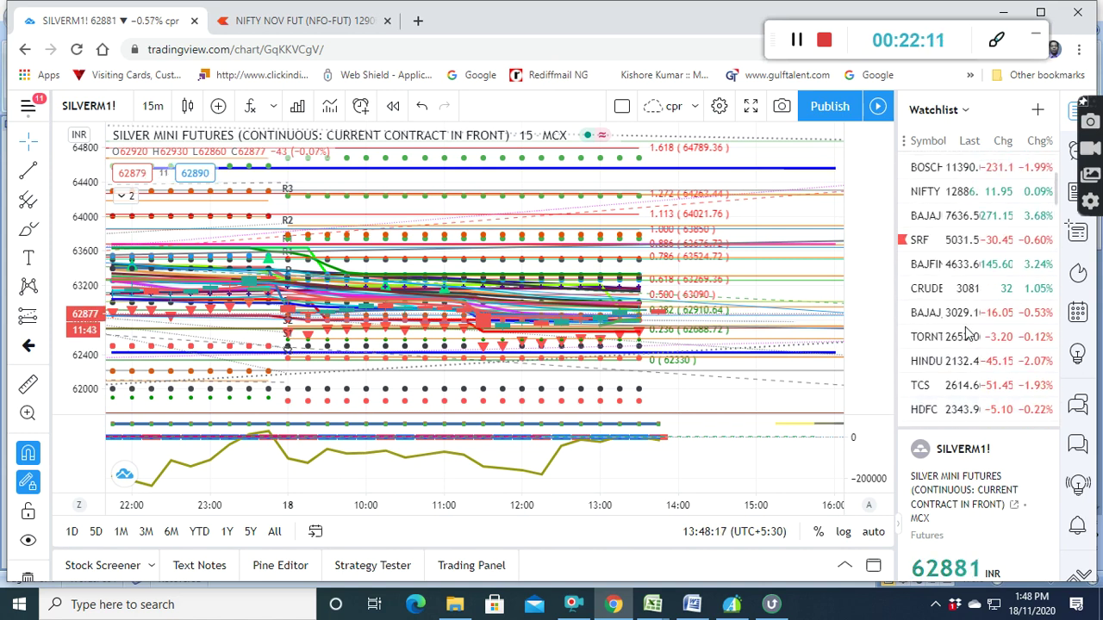
Open the BAJFINANCE chart and zoom its price scale in vertically
left_click(962, 272)
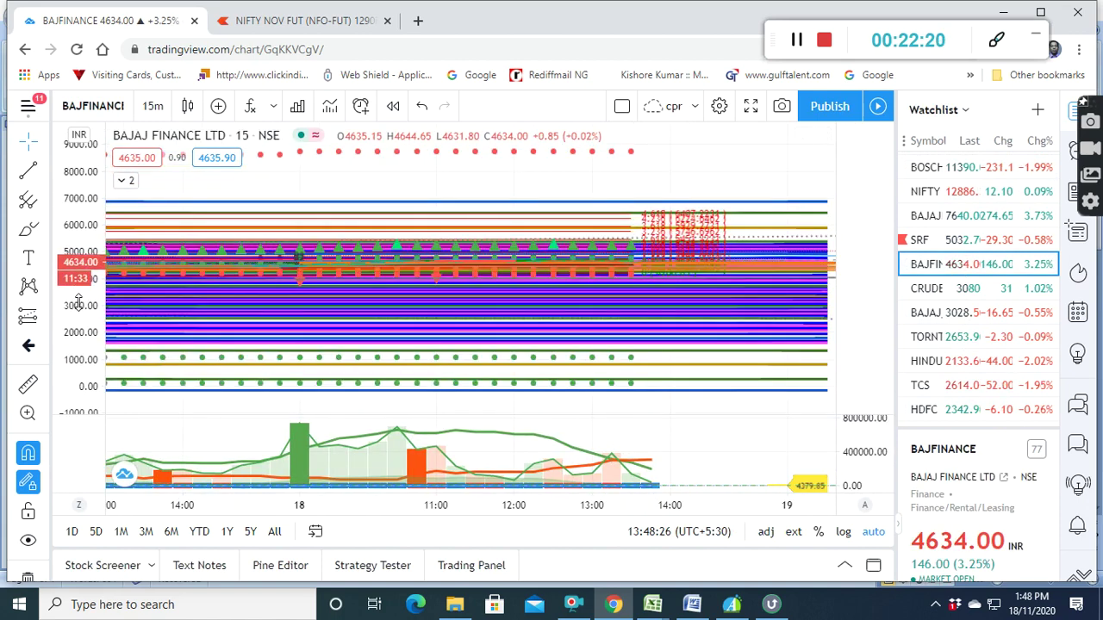
left_click_drag(83, 175, 91, 140)
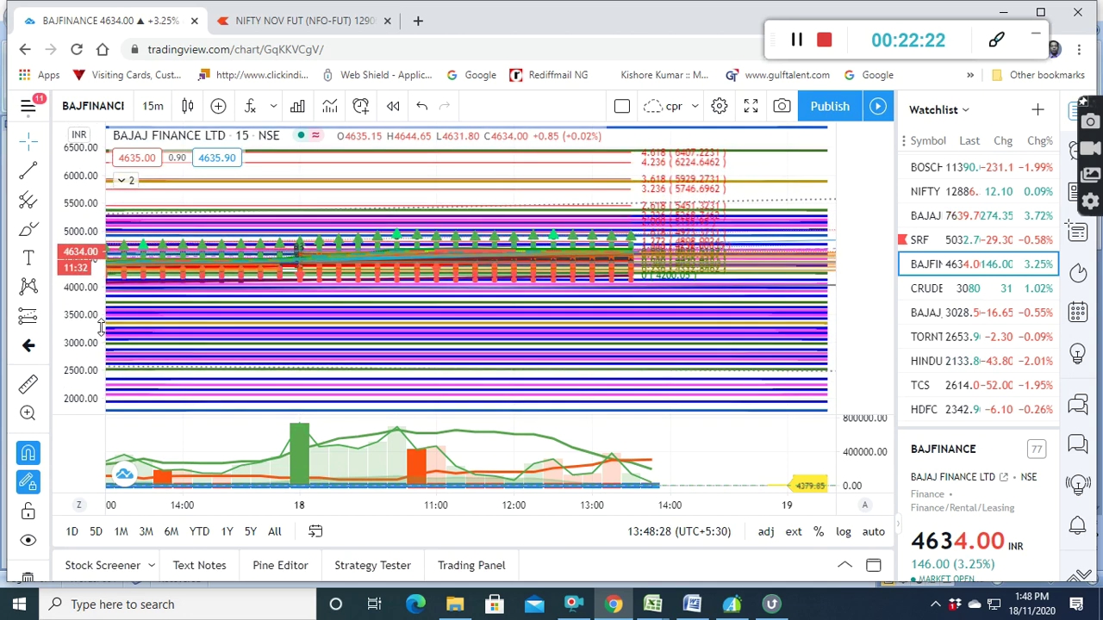
scroll(78, 323, "up", 1)
scroll(79, 323, "up", 2)
scroll(82, 323, "up", 1)
scroll(86, 323, "up", 1)
scroll(88, 323, "up", 3)
scroll(88, 323, "up", 3)
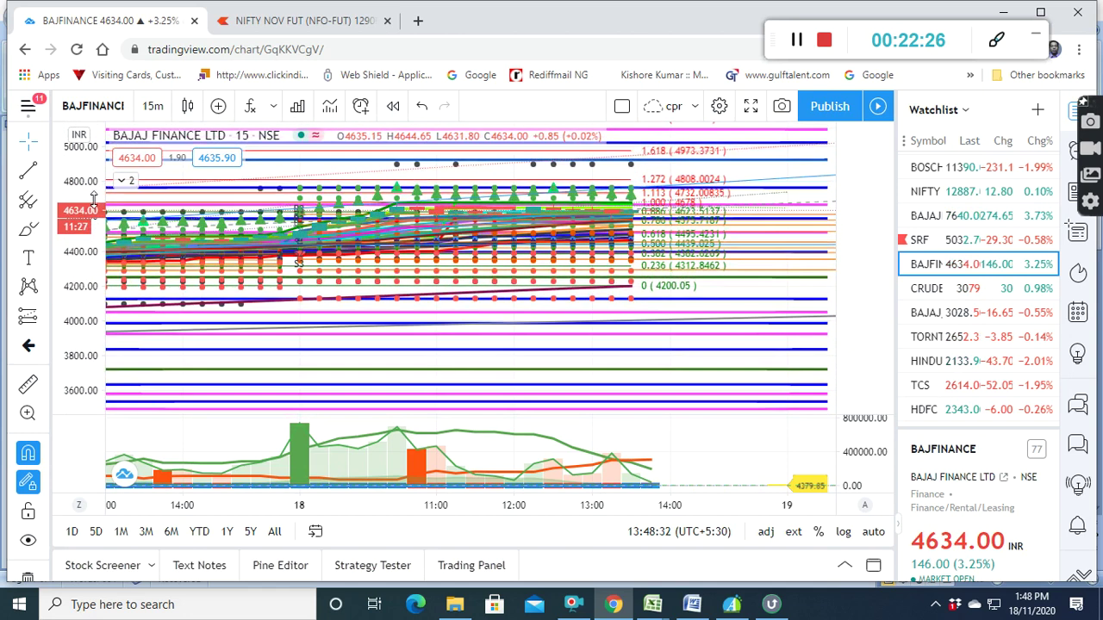
Zoom in further and pan the chart down so the 4800 level shows
left_click(515, 324)
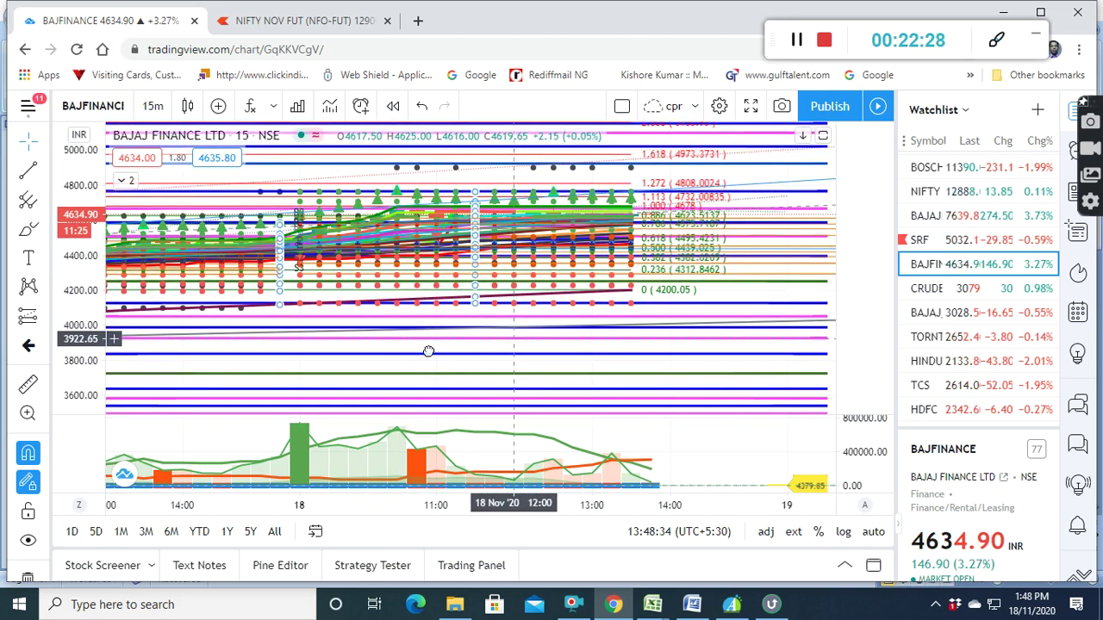
scroll(91, 327, "up", 2)
scroll(91, 327, "up", 2)
scroll(90, 328, "up", 1)
left_click_drag(614, 303, 615, 331)
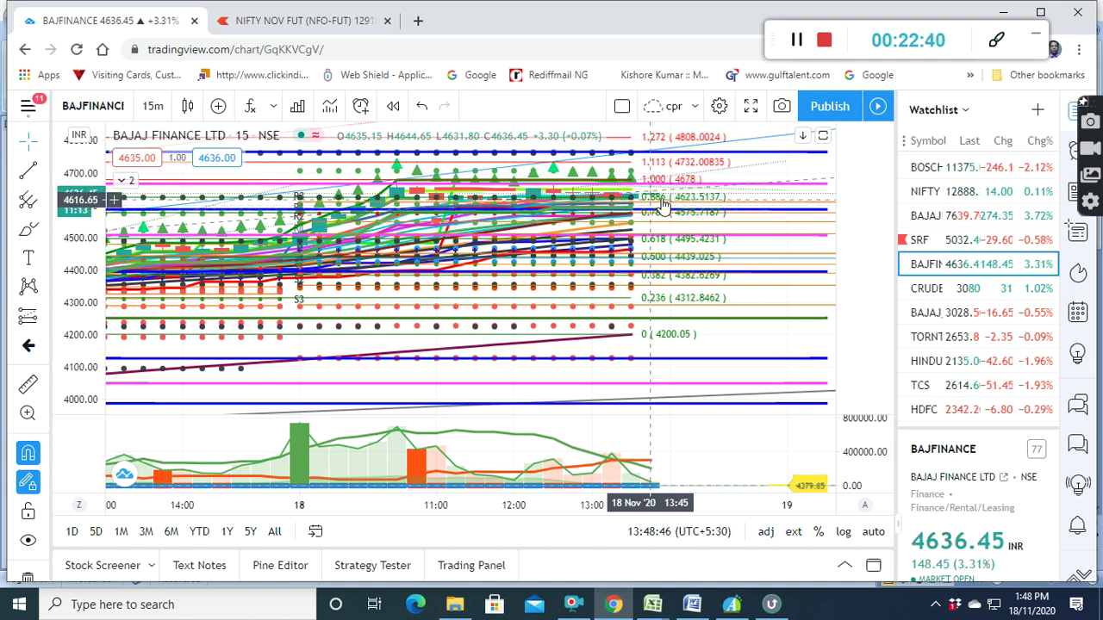
mouse_move(952, 289)
scroll(948, 317, "down", 2)
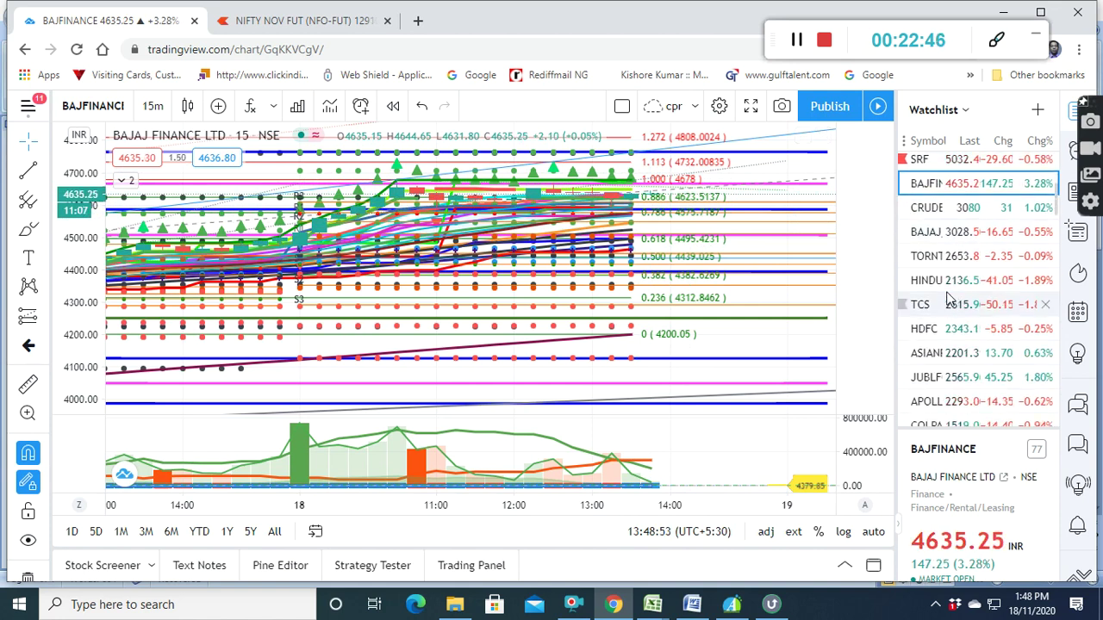
scroll(948, 310, "down", 4)
scroll(948, 297, "down", 2)
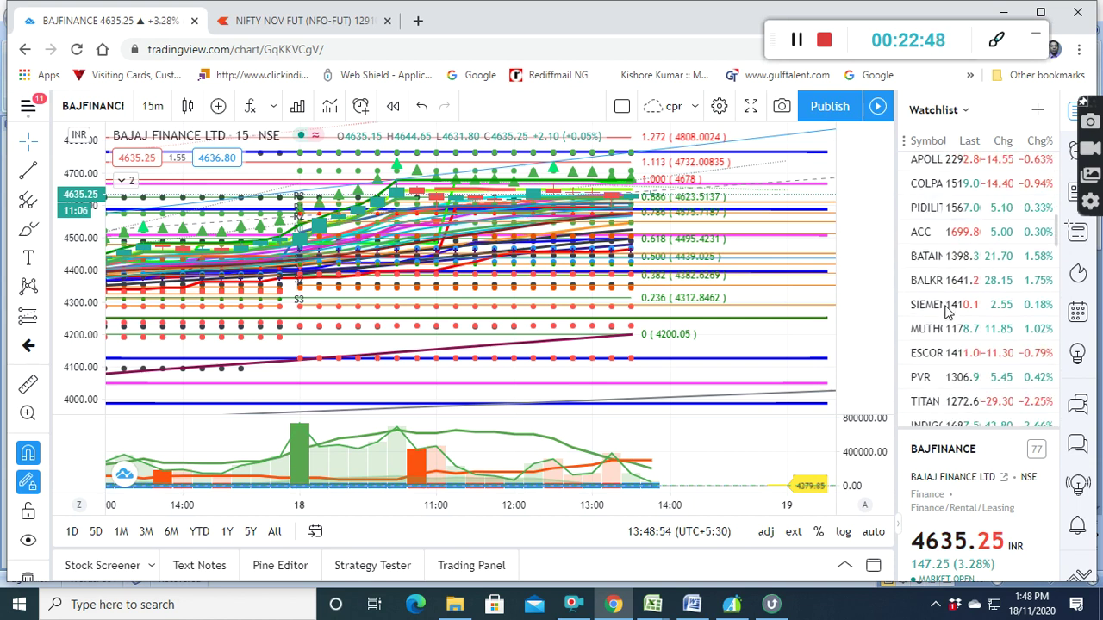
scroll(957, 323, "up", 2)
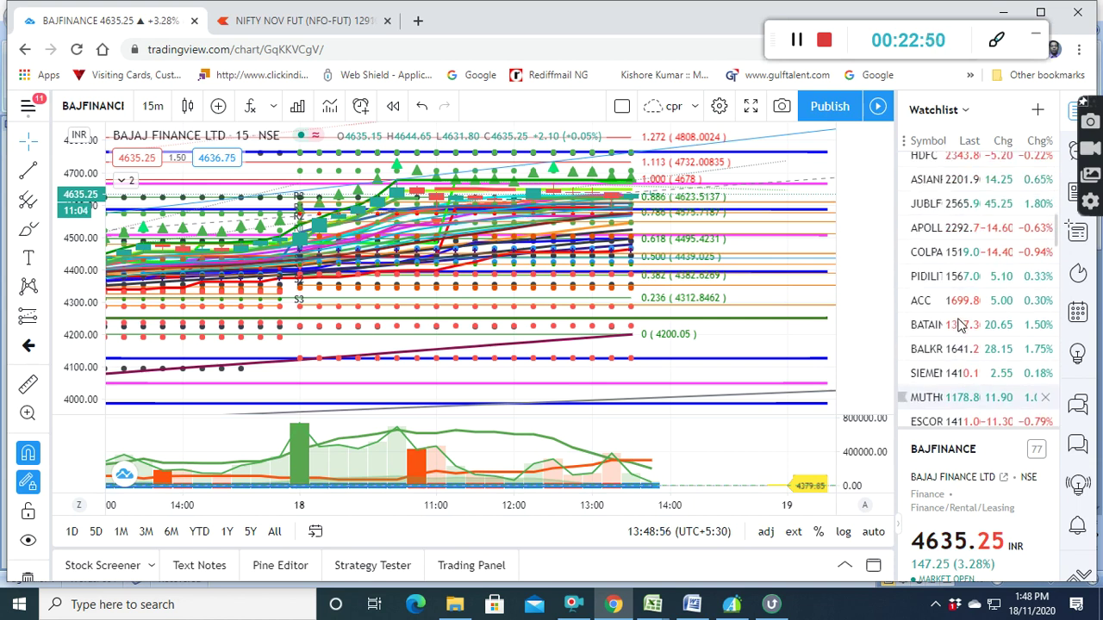
scroll(951, 323, "down", 4)
scroll(951, 334, "down", 3)
scroll(952, 337, "down", 5)
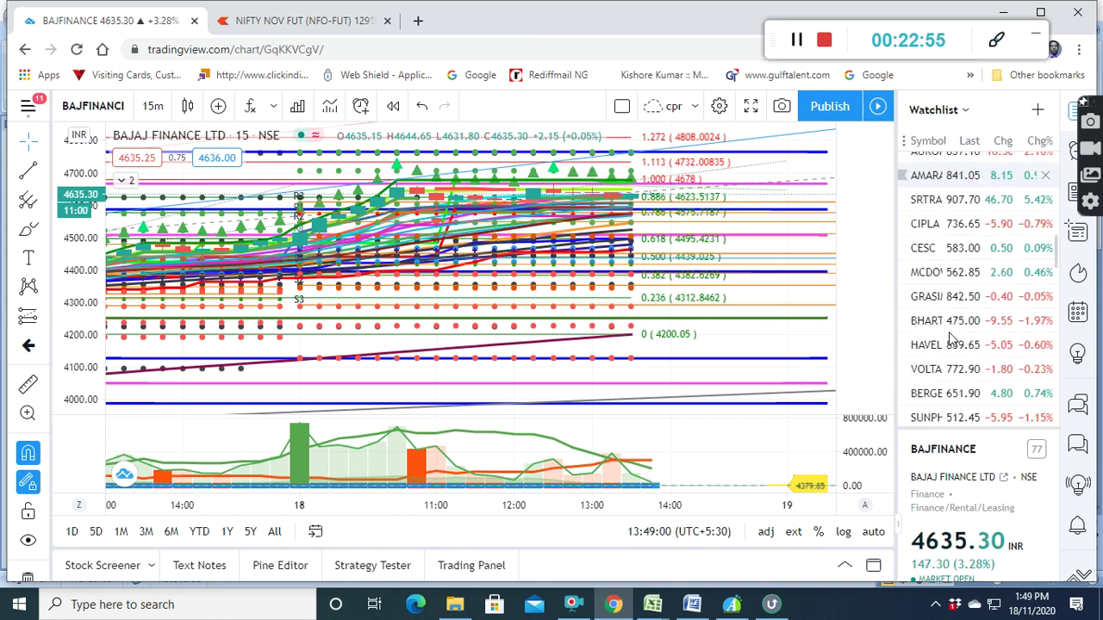
scroll(951, 337, "down", 5)
scroll(951, 337, "up", 2)
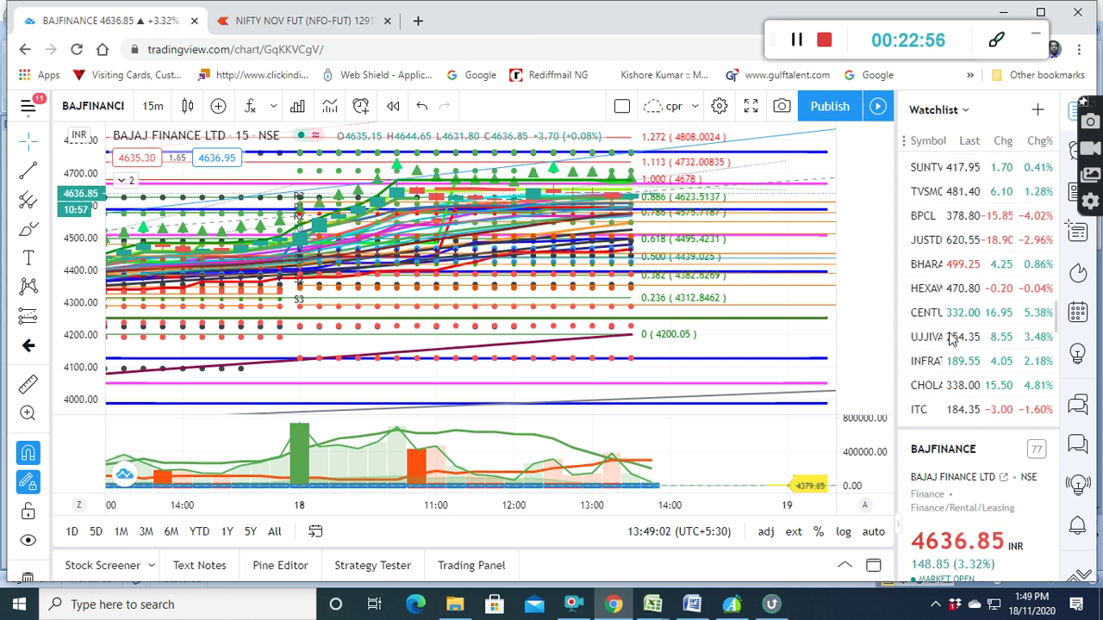
scroll(952, 338, "down", 4)
scroll(951, 338, "down", 4)
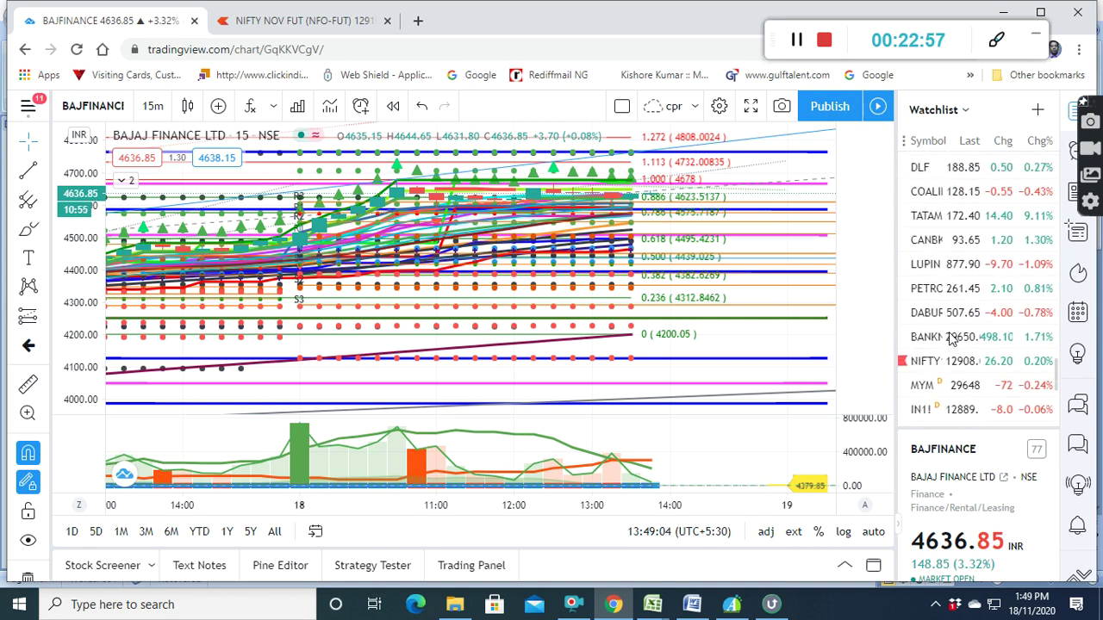
scroll(951, 337, "down", 4)
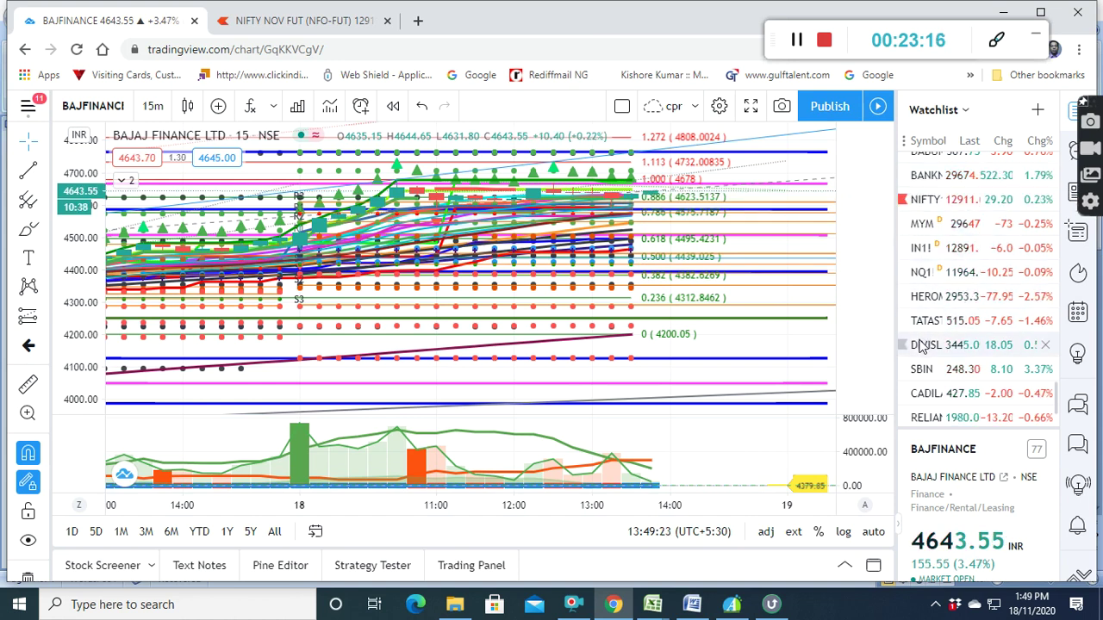
scroll(951, 342, "down", 2)
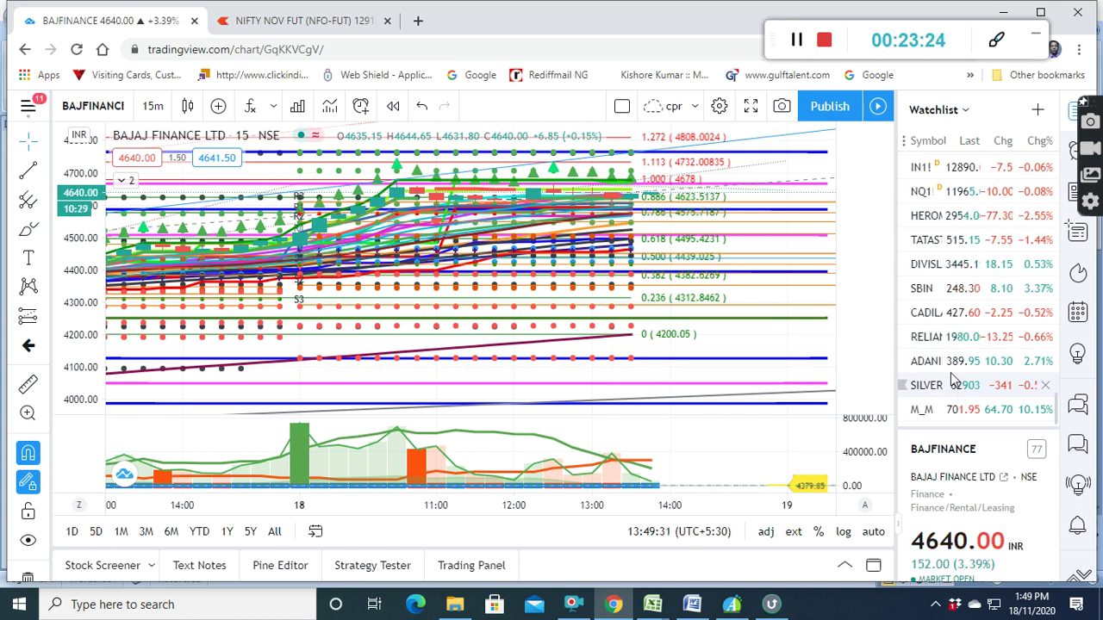
scroll(953, 380, "up", 1)
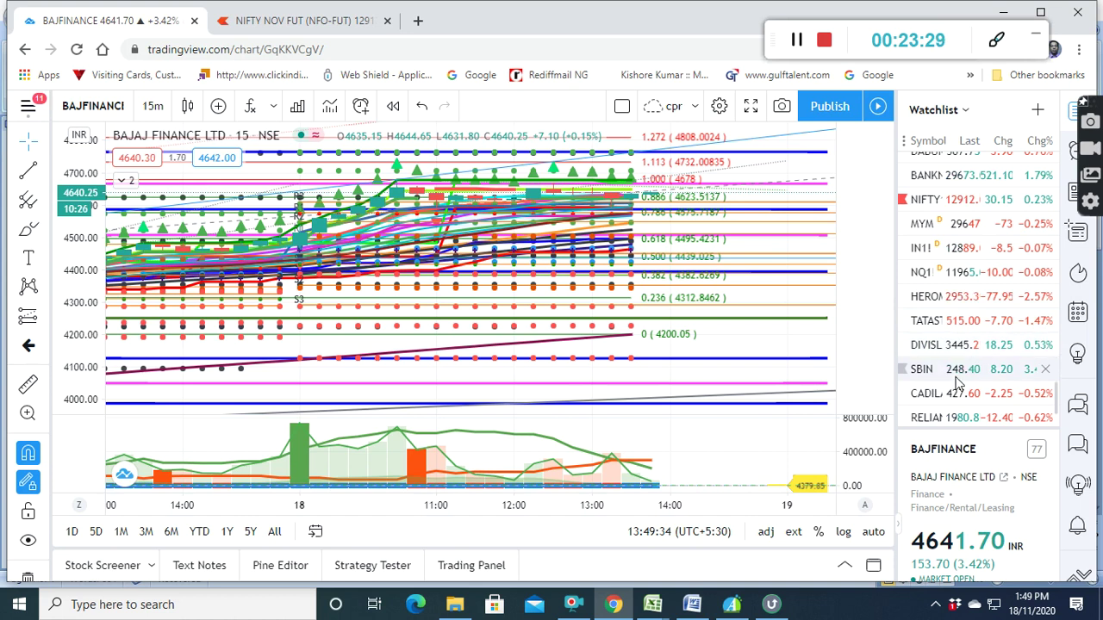
scroll(960, 383, "up", 1)
scroll(960, 382, "up", 1)
scroll(960, 382, "up", 1)
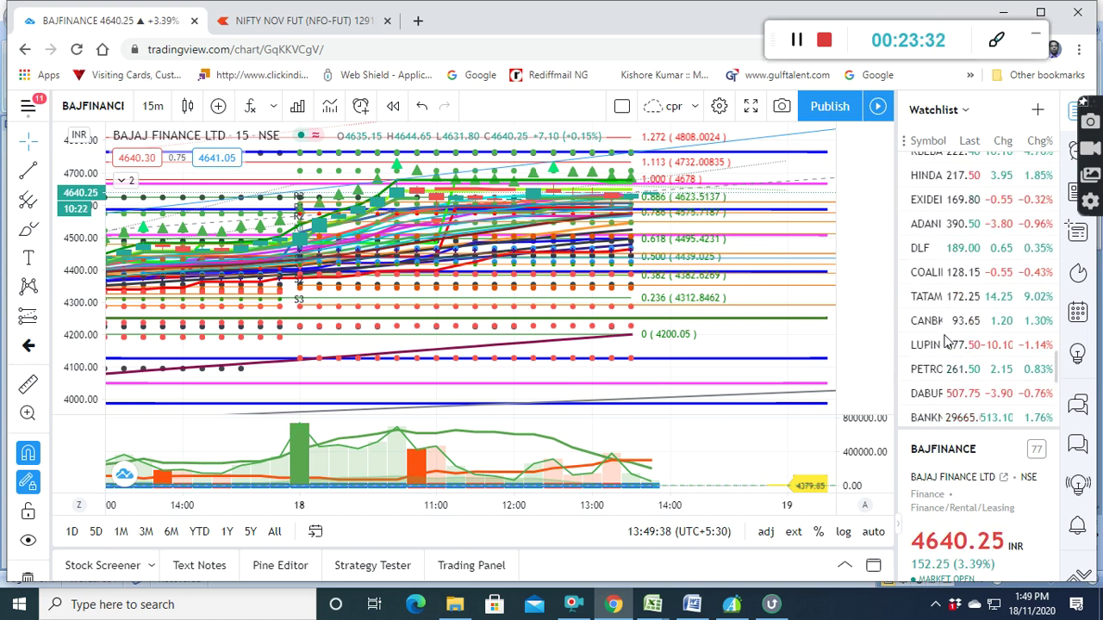
scroll(938, 278, "up", 1)
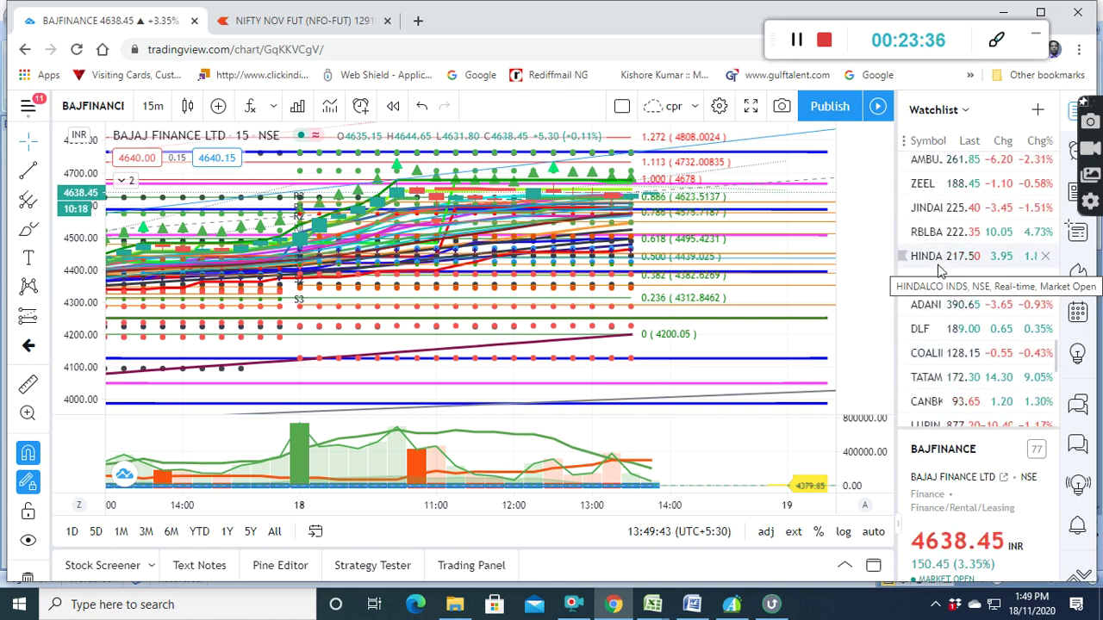
scroll(939, 271, "up", 1)
scroll(942, 271, "up", 2)
scroll(942, 271, "up", 1)
scroll(942, 271, "up", 2)
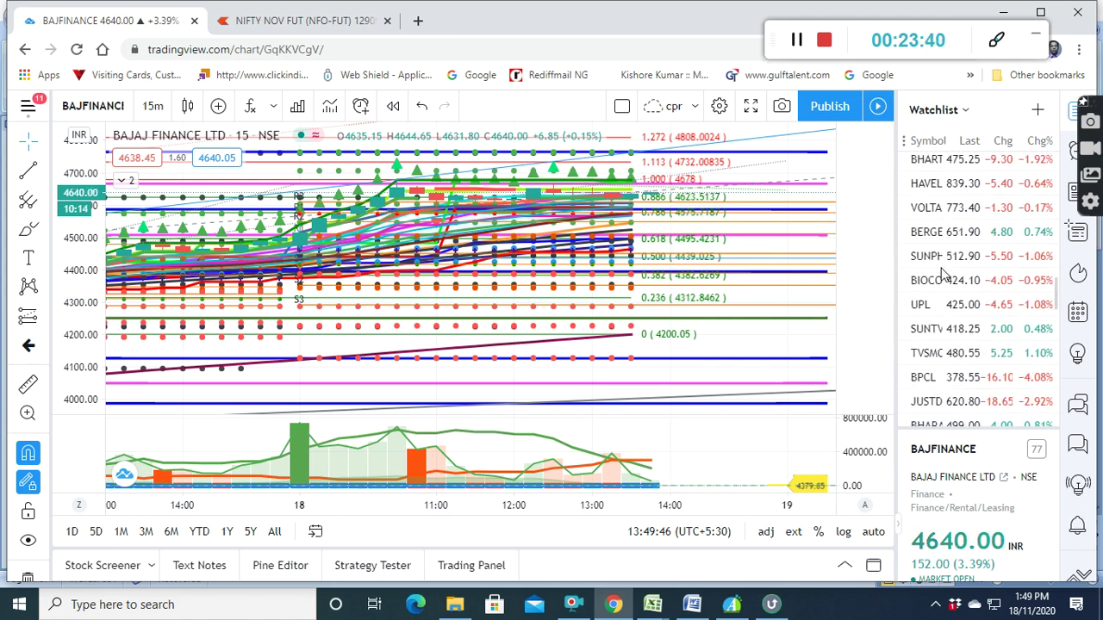
scroll(943, 269, "up", 1)
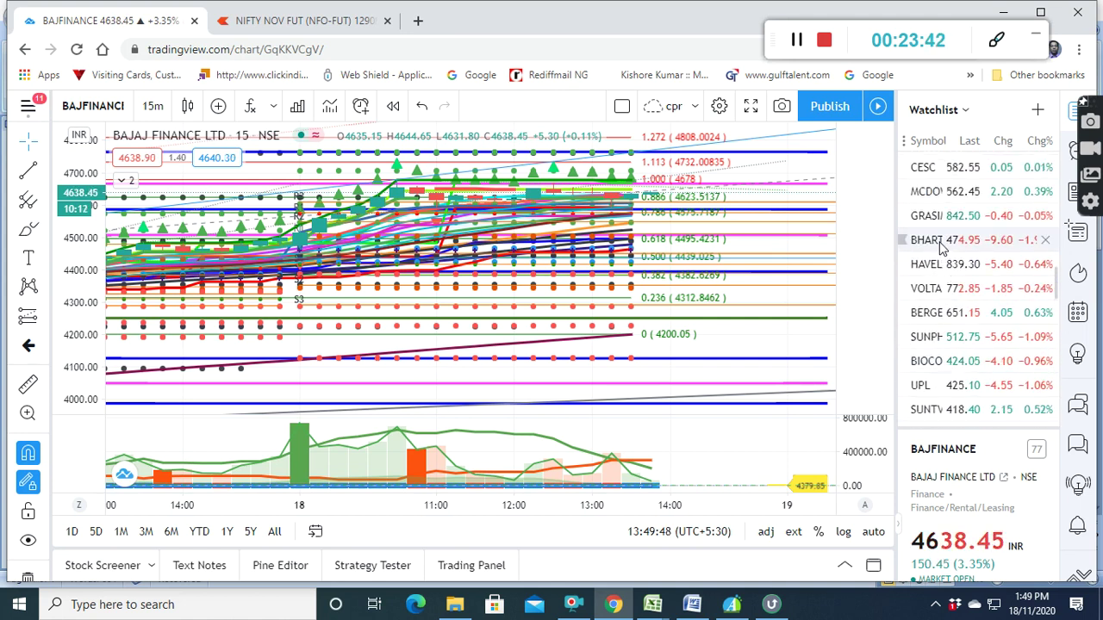
Open BHARTIARTL and stretch its price scale to roughly 445–490 around the 474.85 price
left_click(942, 247)
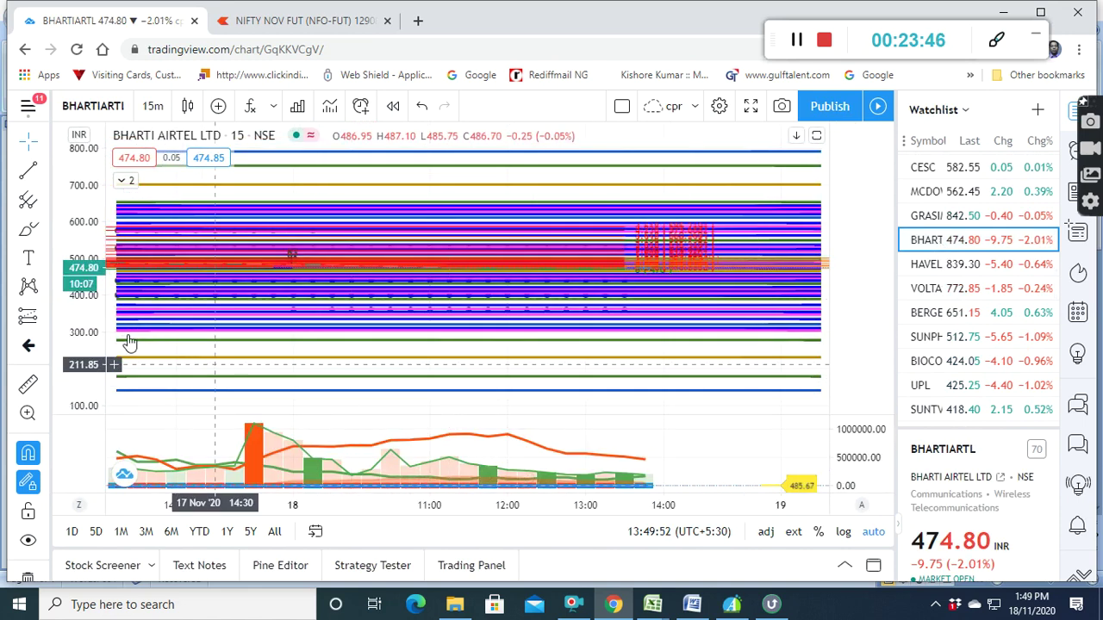
left_click_drag(91, 320, 83, 163)
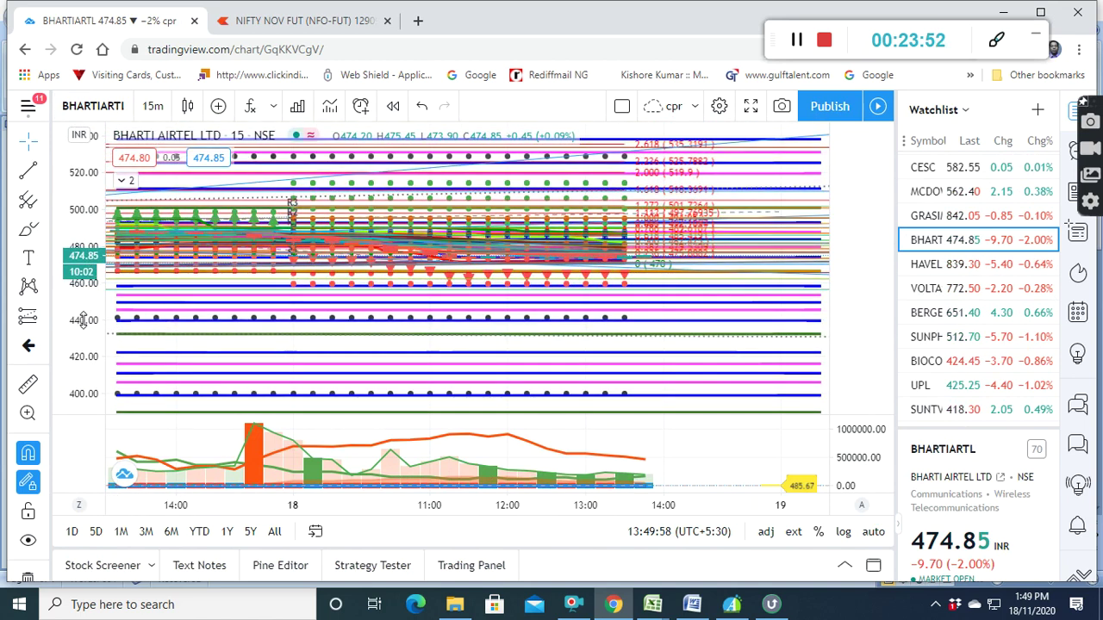
left_click_drag(84, 321, 88, 245)
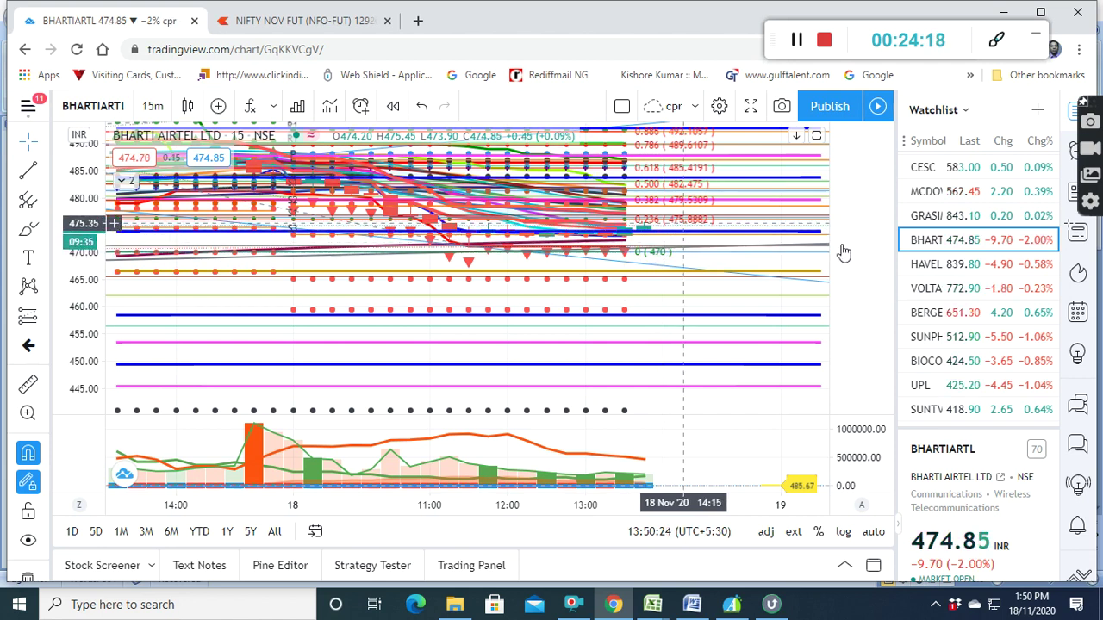
scroll(957, 280, "down", 5)
scroll(957, 284, "down", 2)
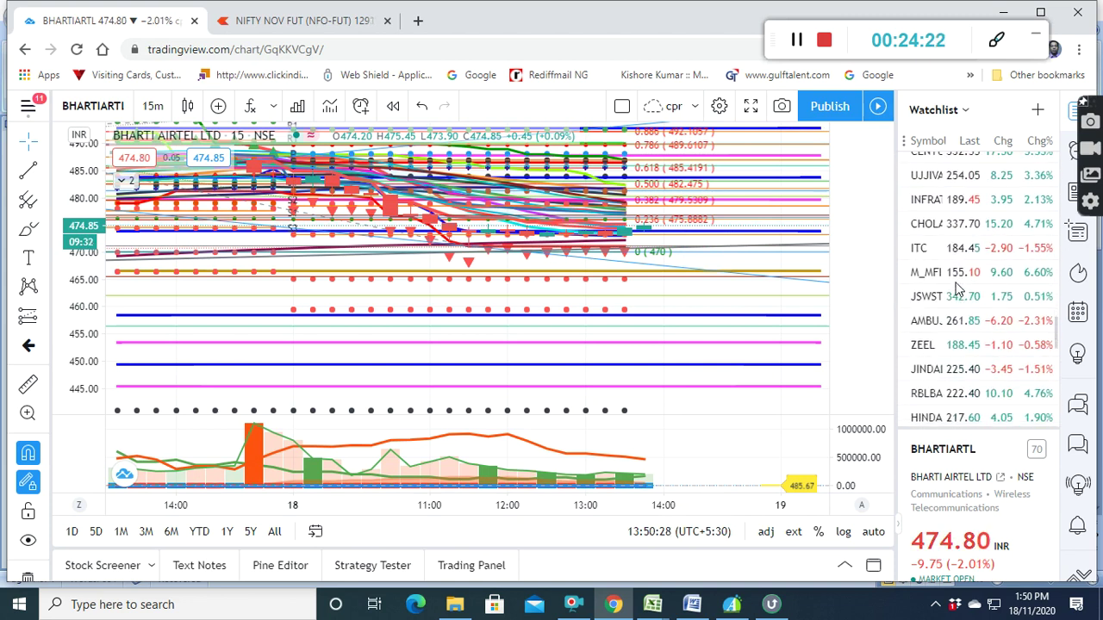
scroll(952, 275, "down", 2)
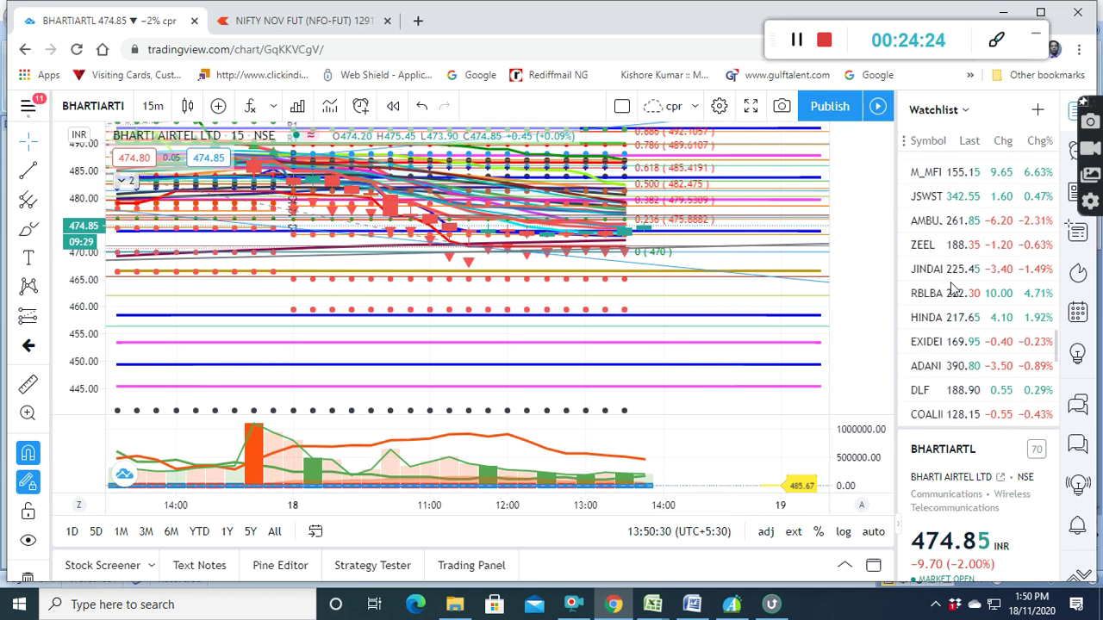
scroll(954, 301, "down", 3)
scroll(955, 306, "down", 2)
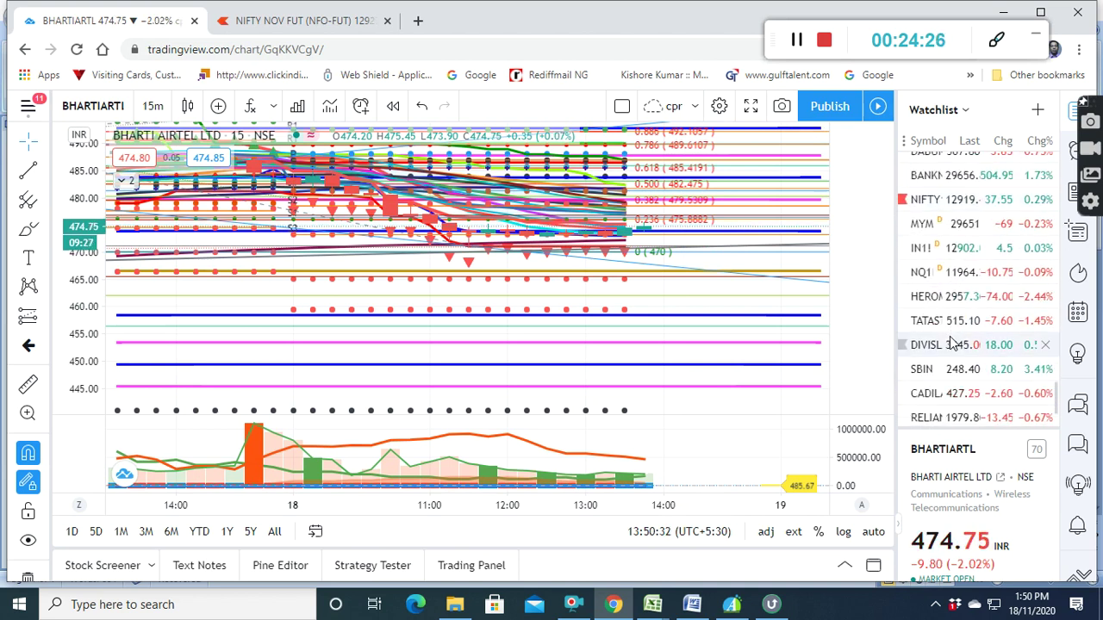
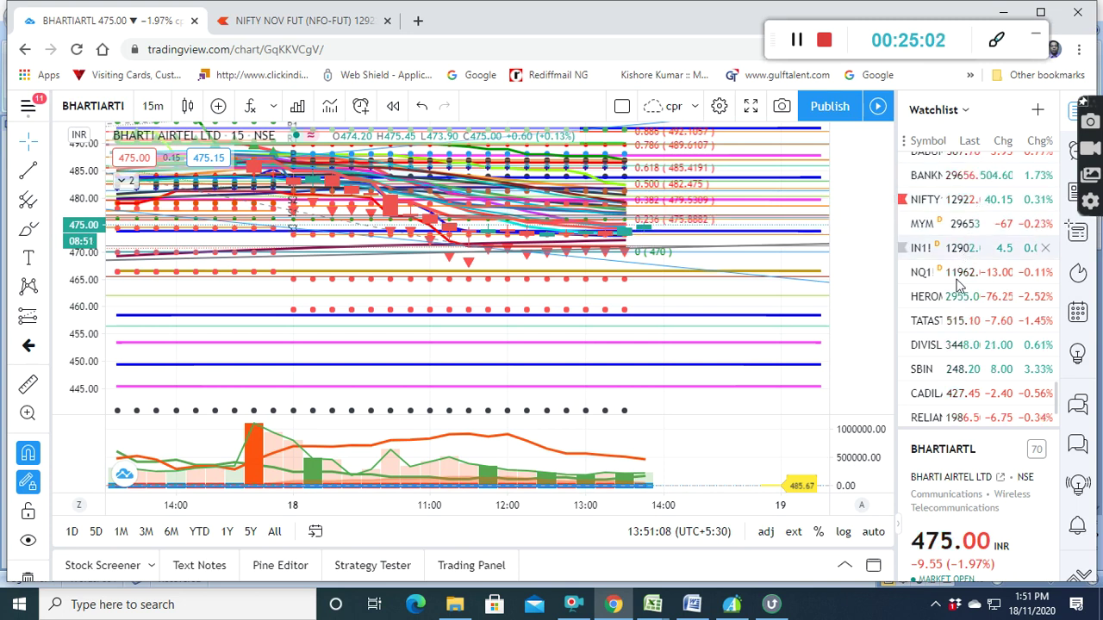
Find KOTAKBANK in the watchlist and switch the chart to it
scroll(938, 319, "down", 2)
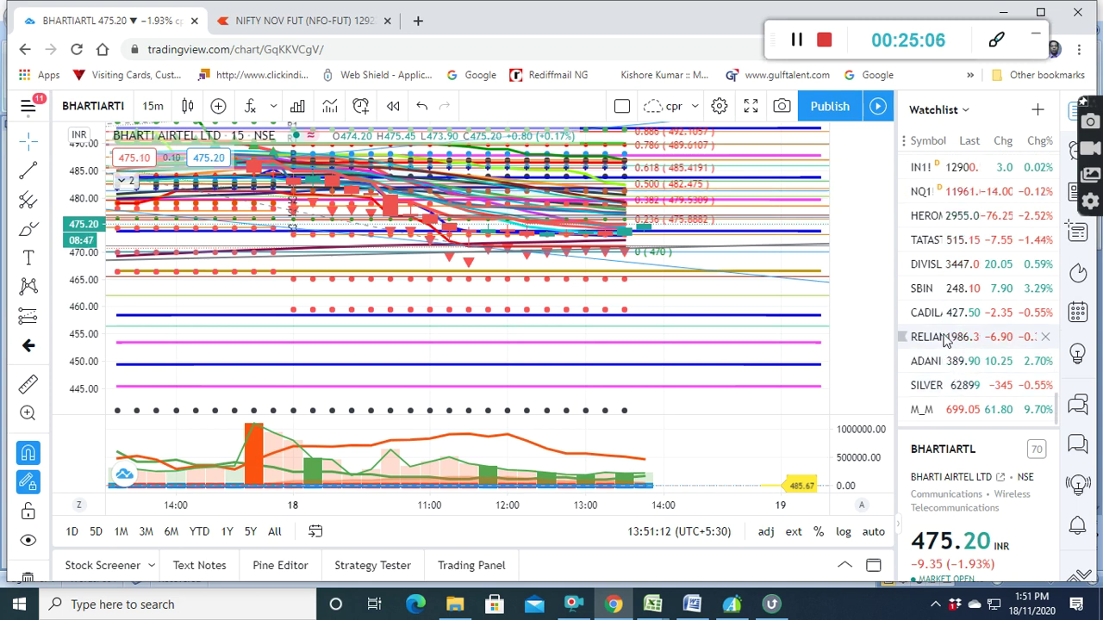
scroll(944, 306, "up", 2)
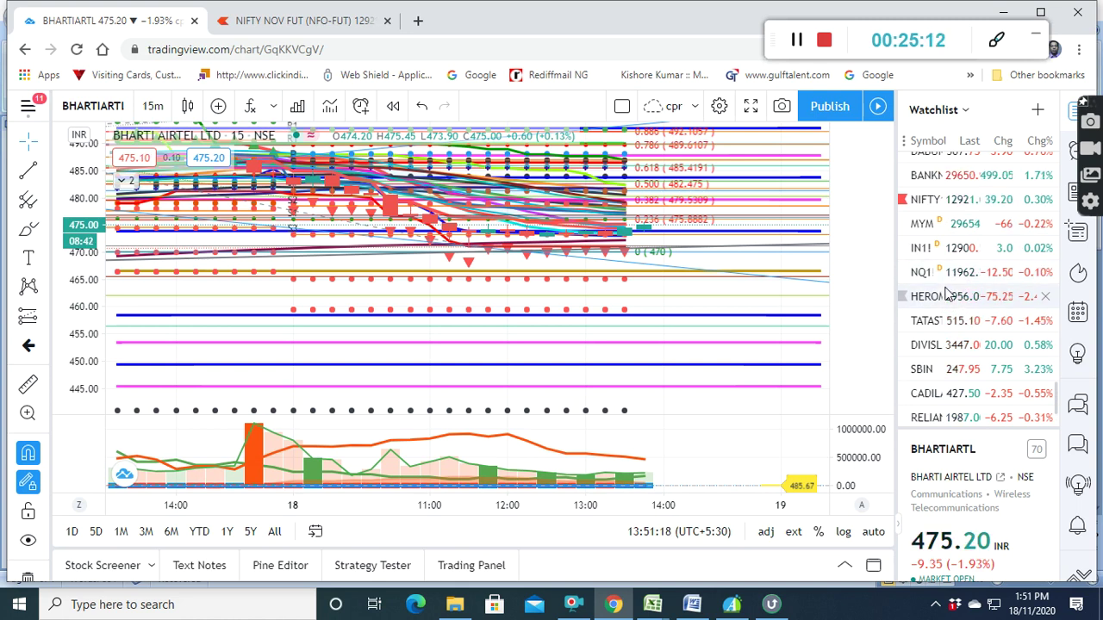
scroll(946, 293, "up", 2)
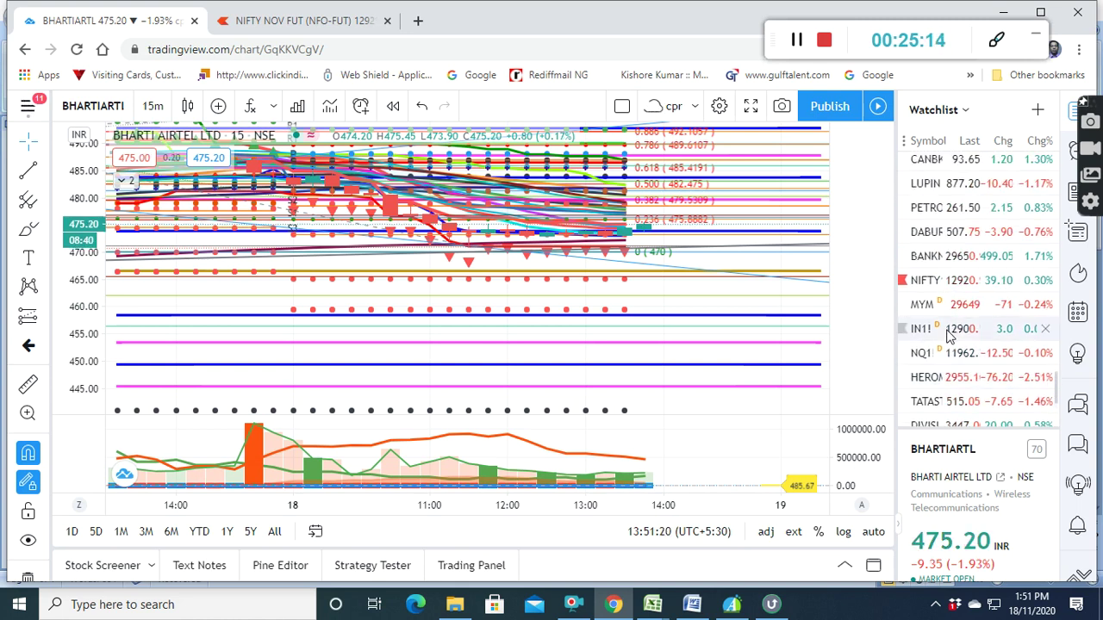
scroll(948, 332, "up", 2)
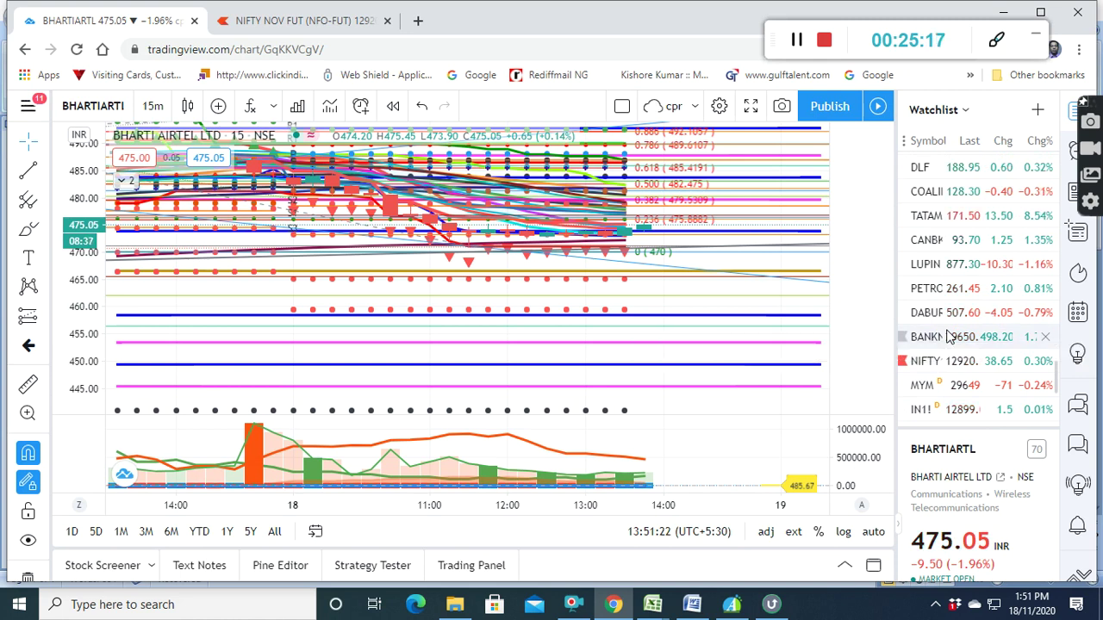
scroll(948, 336, "down", 2)
scroll(948, 335, "down", 3)
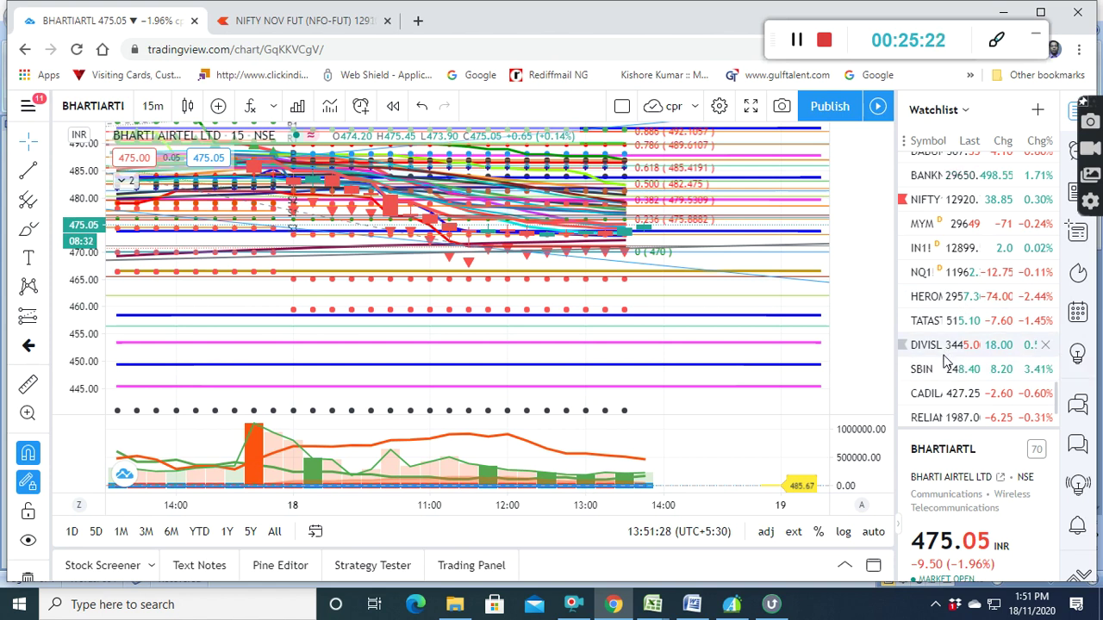
scroll(946, 362, "up", 2)
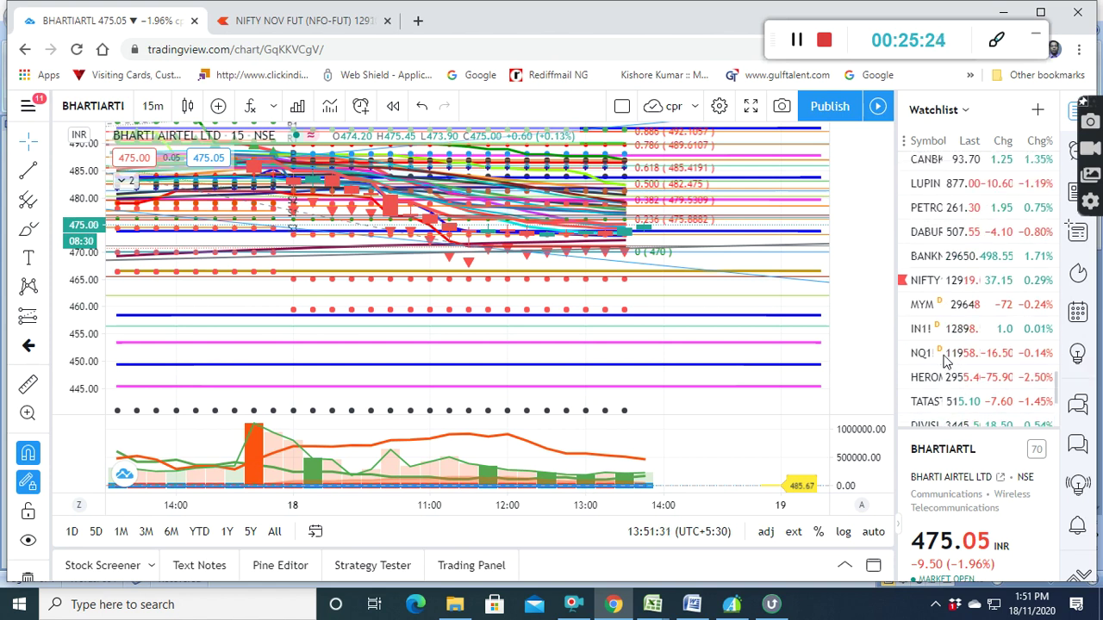
scroll(945, 362, "up", 2)
scroll(945, 362, "up", 1)
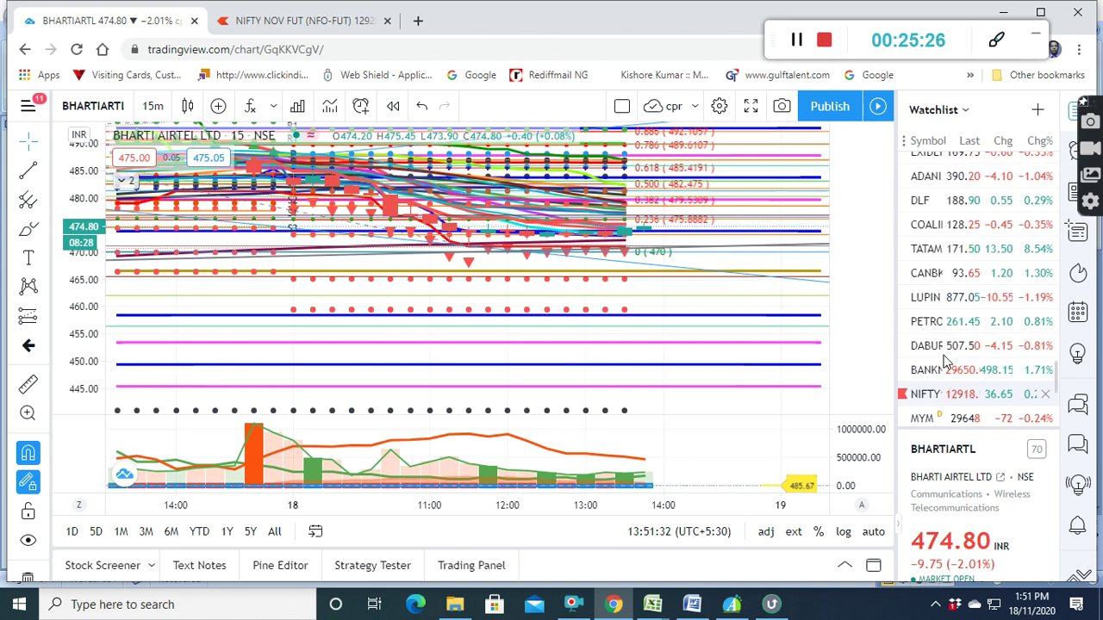
scroll(946, 362, "up", 5)
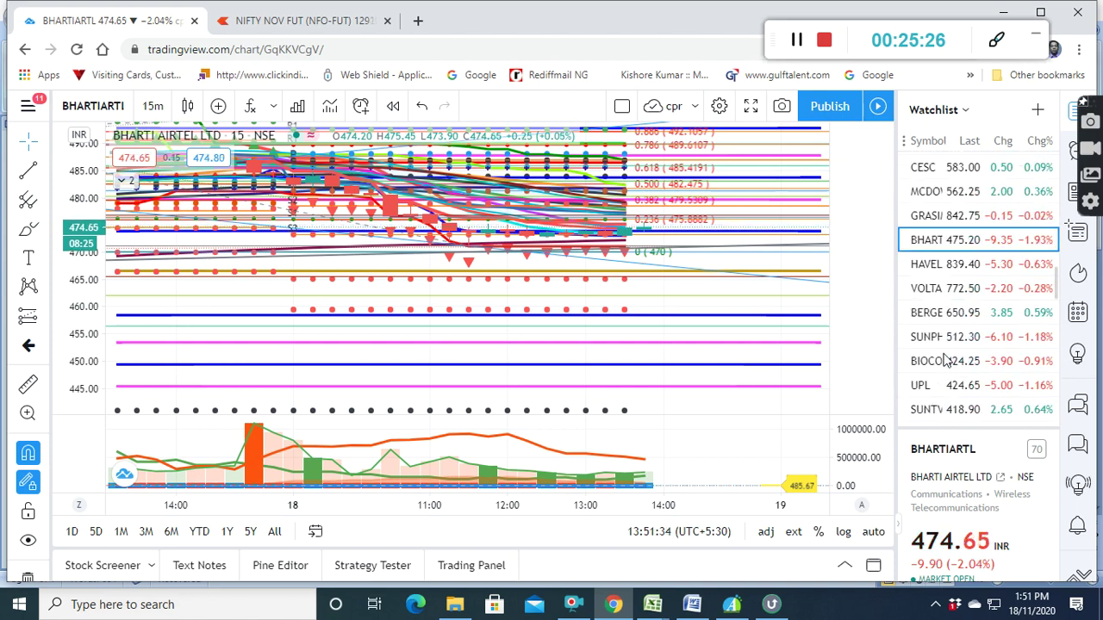
scroll(946, 362, "up", 1)
mouse_move(978, 240)
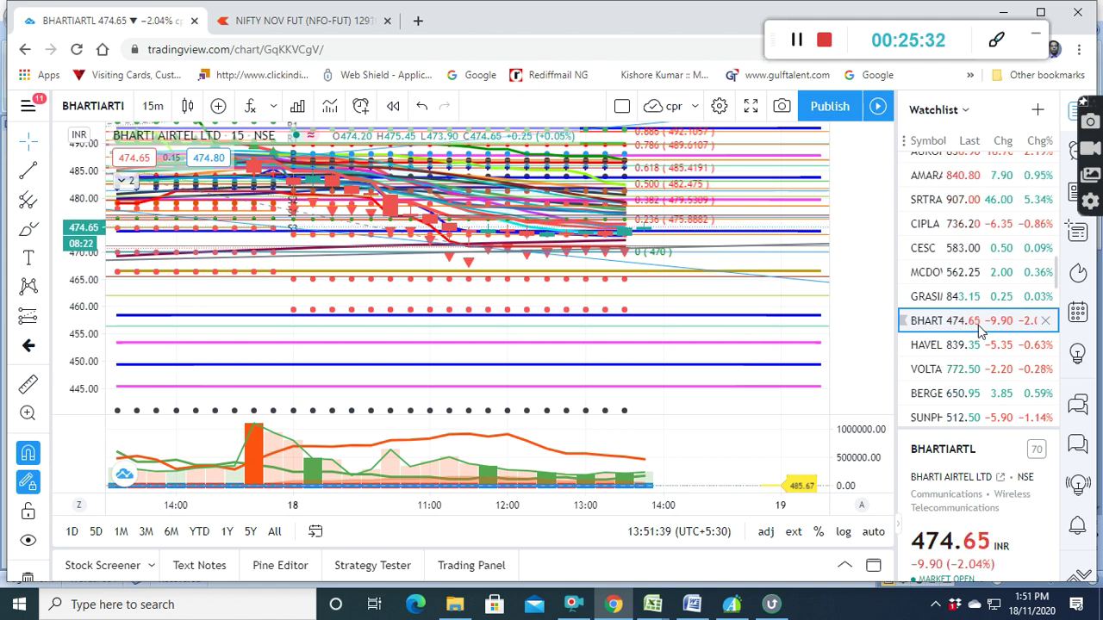
scroll(978, 325, "up", 1)
scroll(978, 325, "up", 2)
scroll(978, 325, "up", 1)
scroll(979, 325, "up", 2)
scroll(978, 325, "up", 1)
scroll(978, 325, "up", 3)
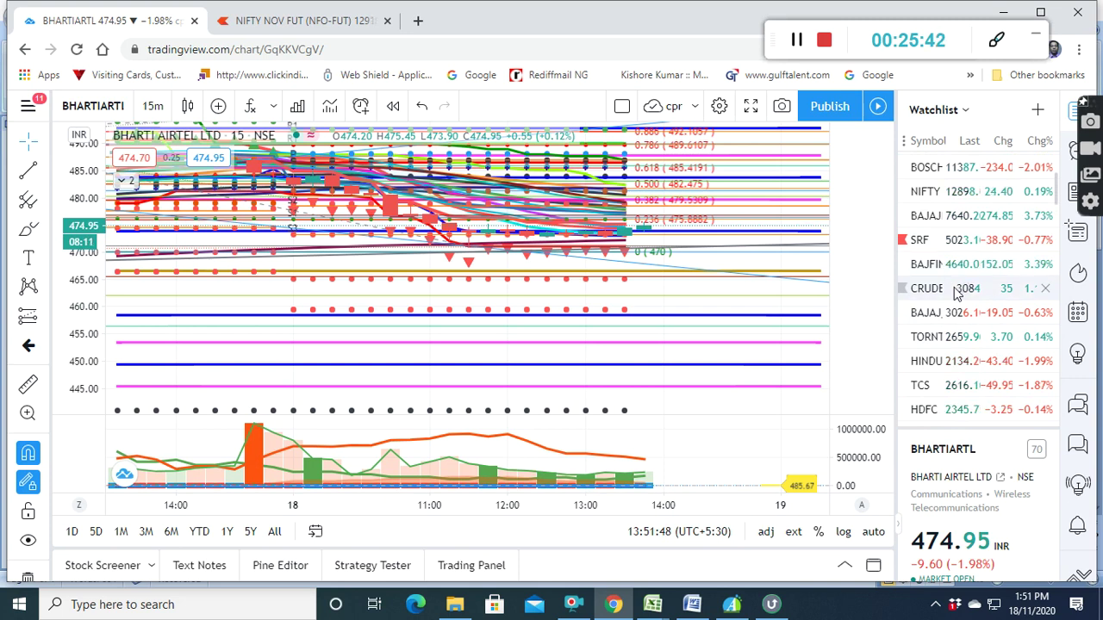
scroll(957, 294, "down", 1)
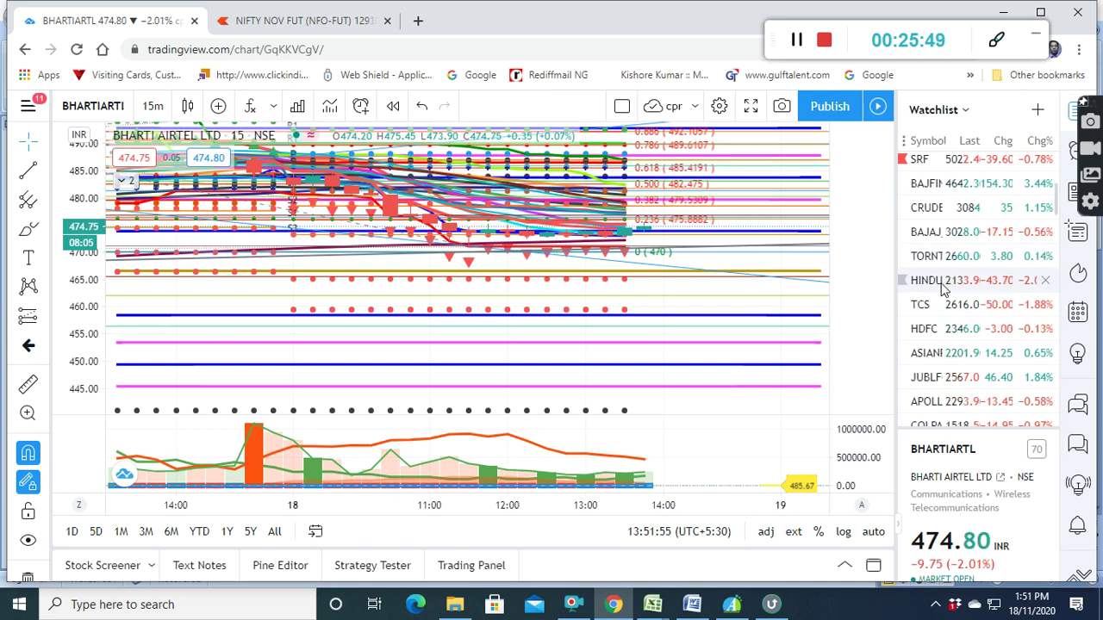
scroll(945, 284, "up", 2)
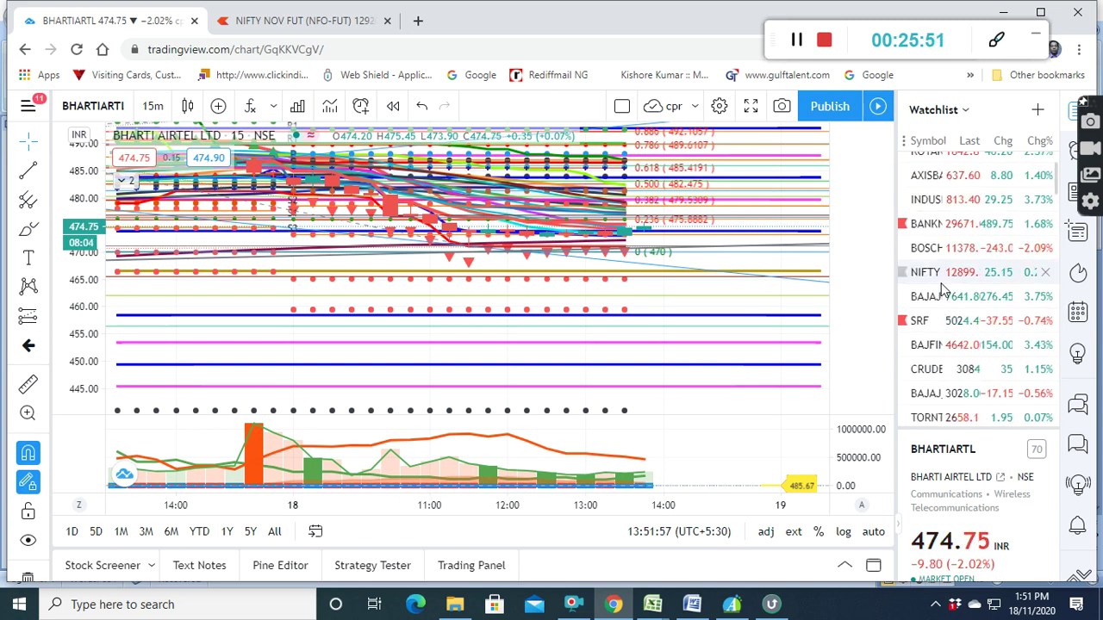
scroll(945, 289, "down", 1)
scroll(944, 289, "up", 2)
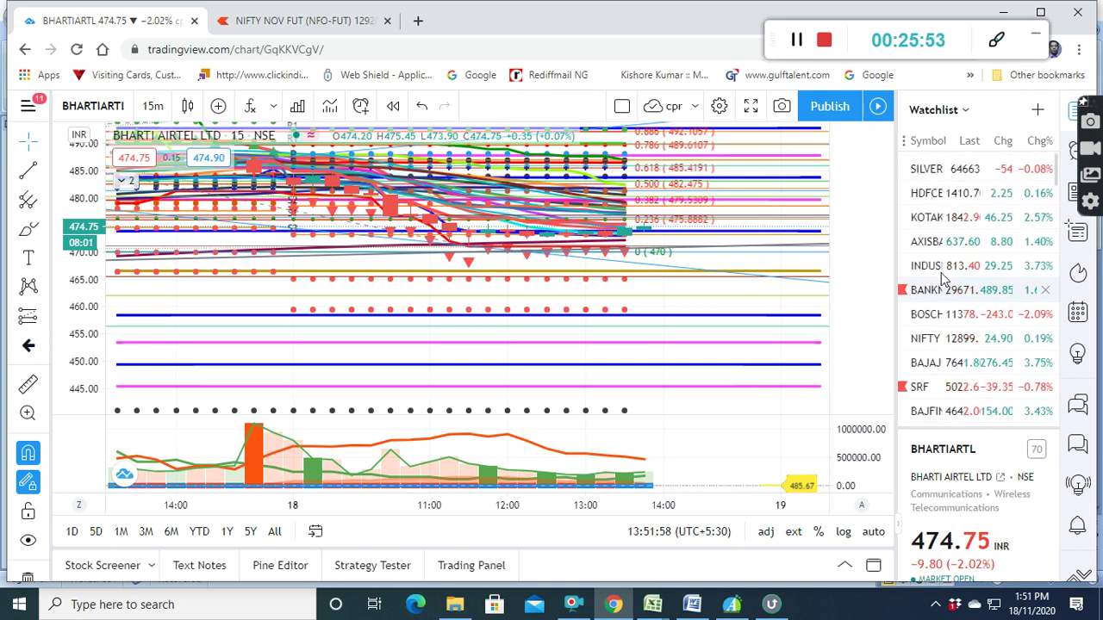
left_click(939, 225)
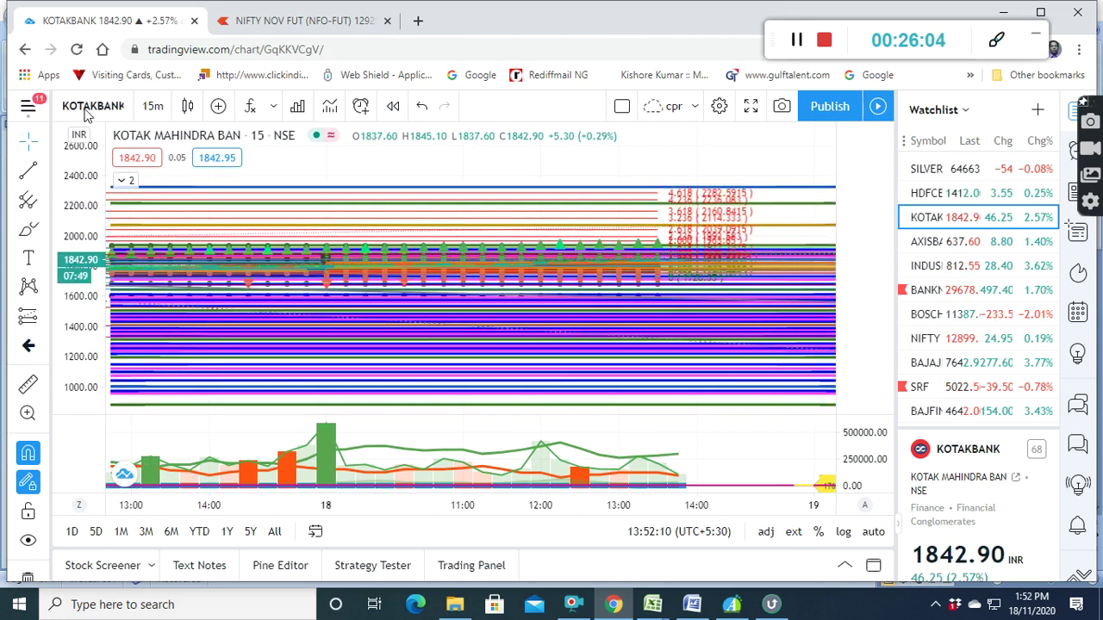
Stretch the KOTAKBANK price scale to about 1700–1880 and centre the Fibonacci levels
left_click_drag(78, 338, 75, 287)
left_click_drag(75, 332, 76, 379)
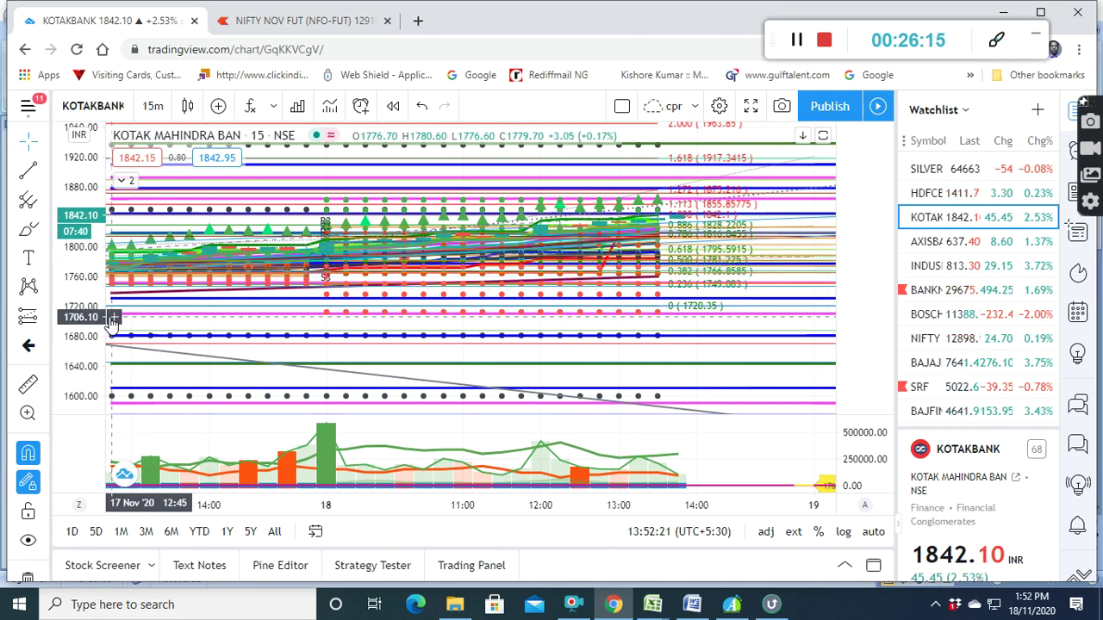
left_click_drag(75, 320, 76, 258)
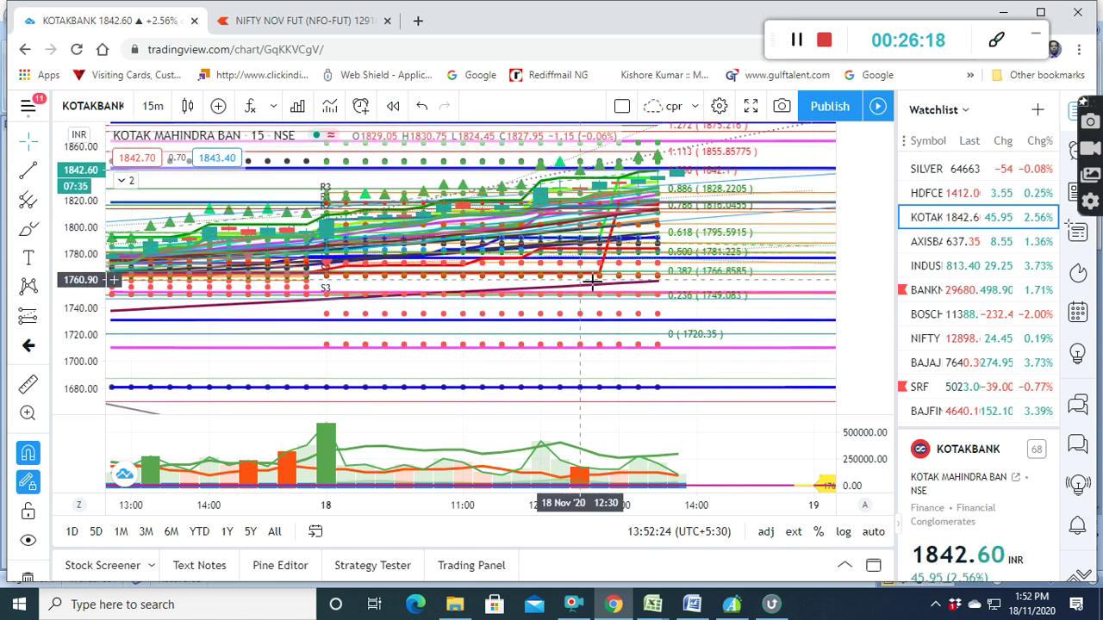
left_click_drag(620, 274, 654, 306)
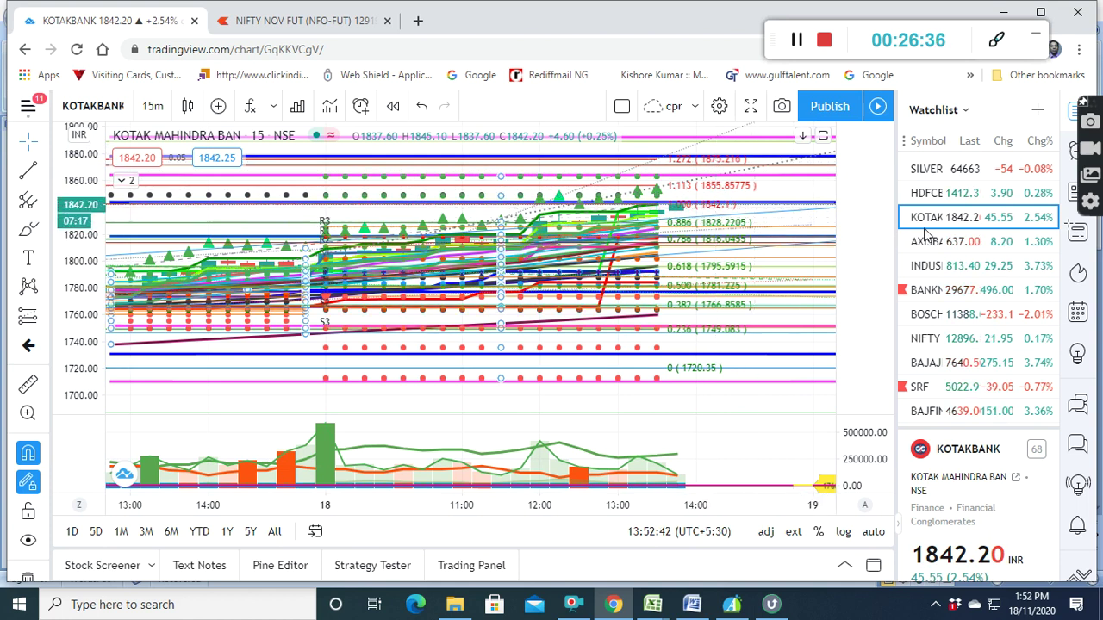
mouse_move(957, 241)
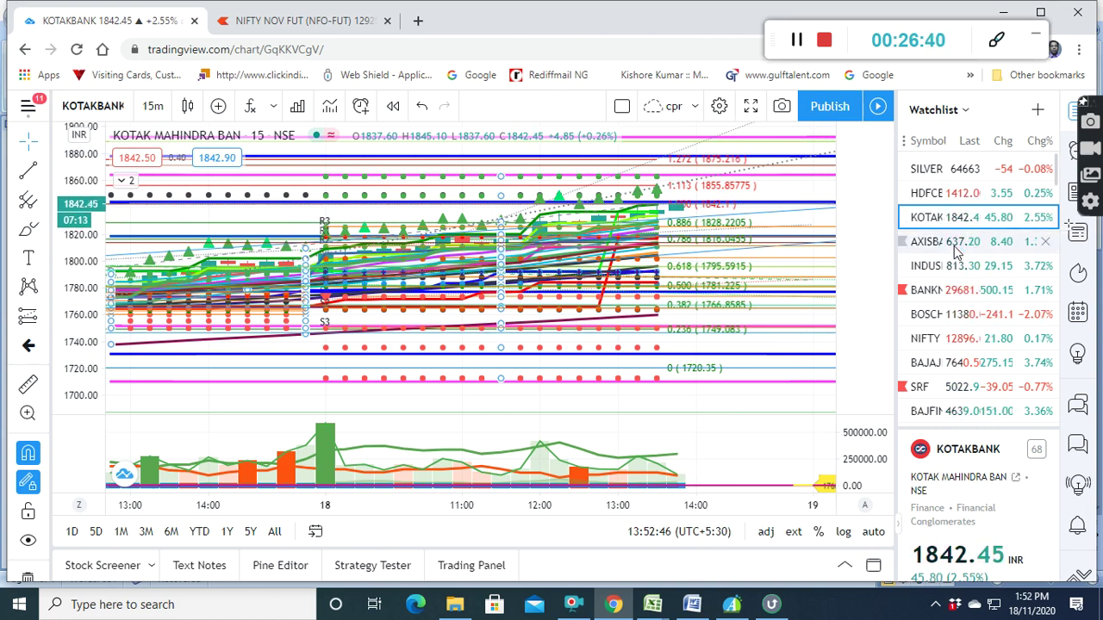
Load AXISBANK and fit its price scale to about 600–720 around the 637 levels
left_click(955, 249)
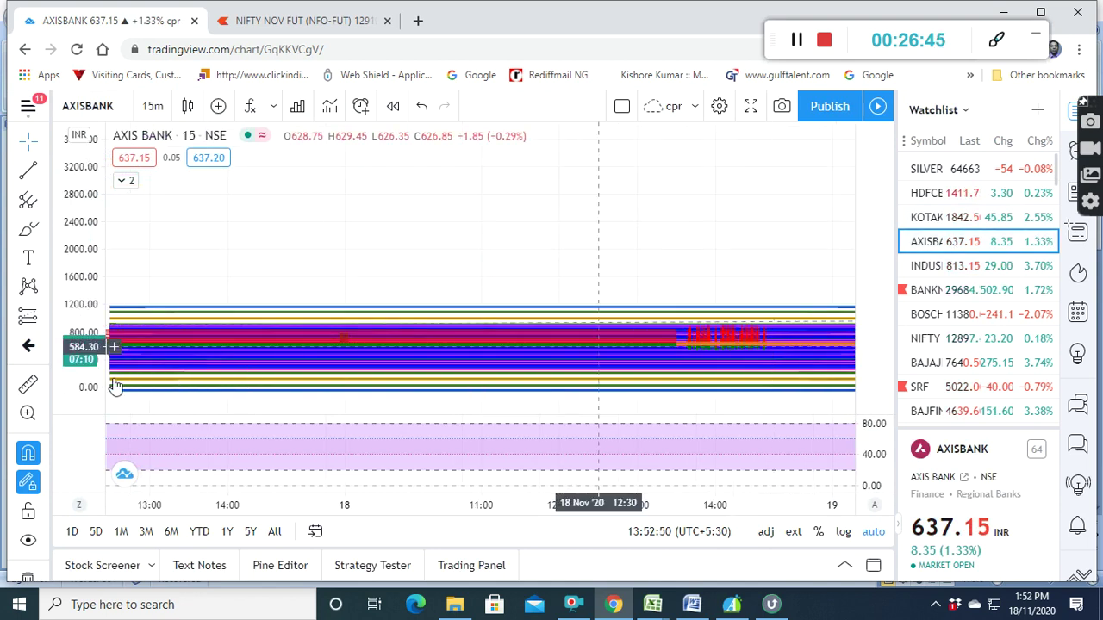
left_click_drag(96, 348, 91, 284)
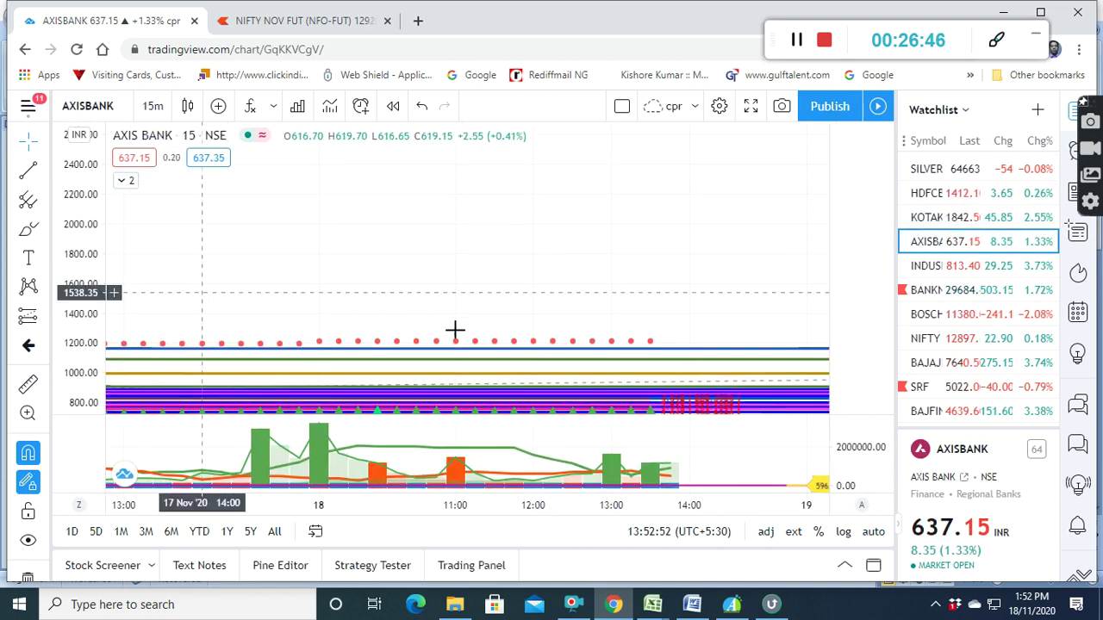
left_click_drag(558, 270, 561, 216)
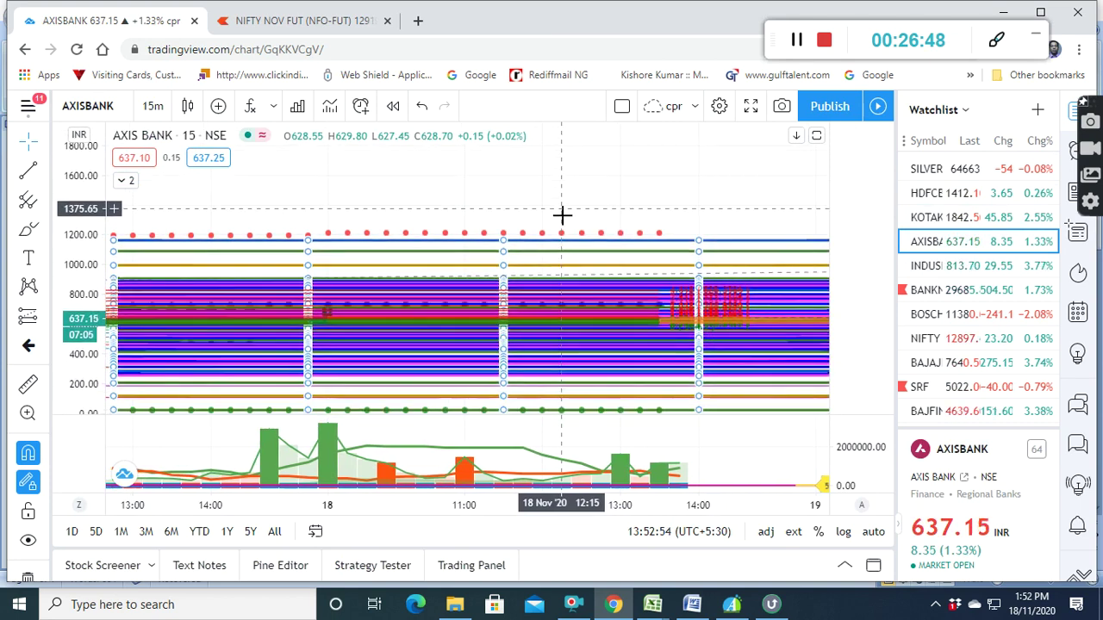
left_click_drag(101, 344, 102, 201)
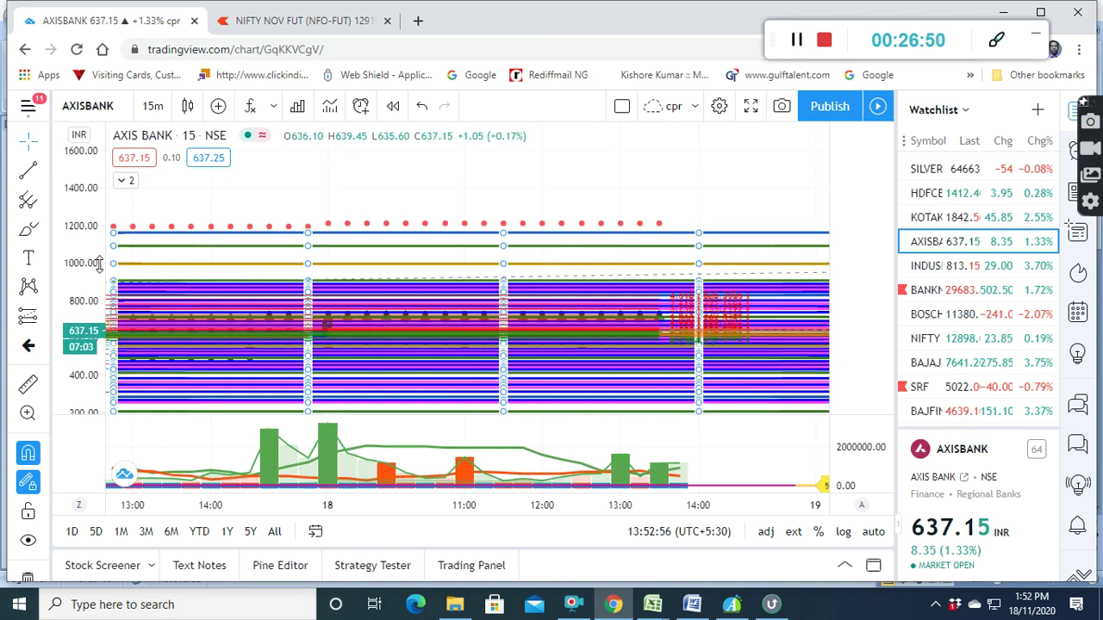
left_click_drag(648, 311, 649, 228)
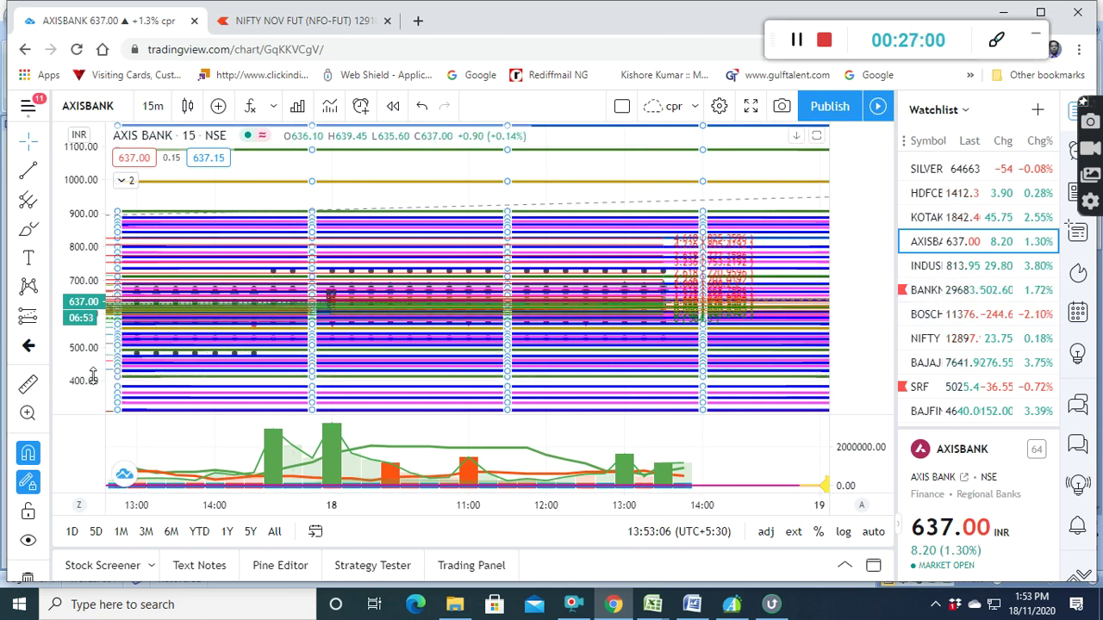
mouse_move(95, 368)
left_mouse_down()
mouse_move(99, 348)
mouse_move(102, 405)
left_mouse_up()
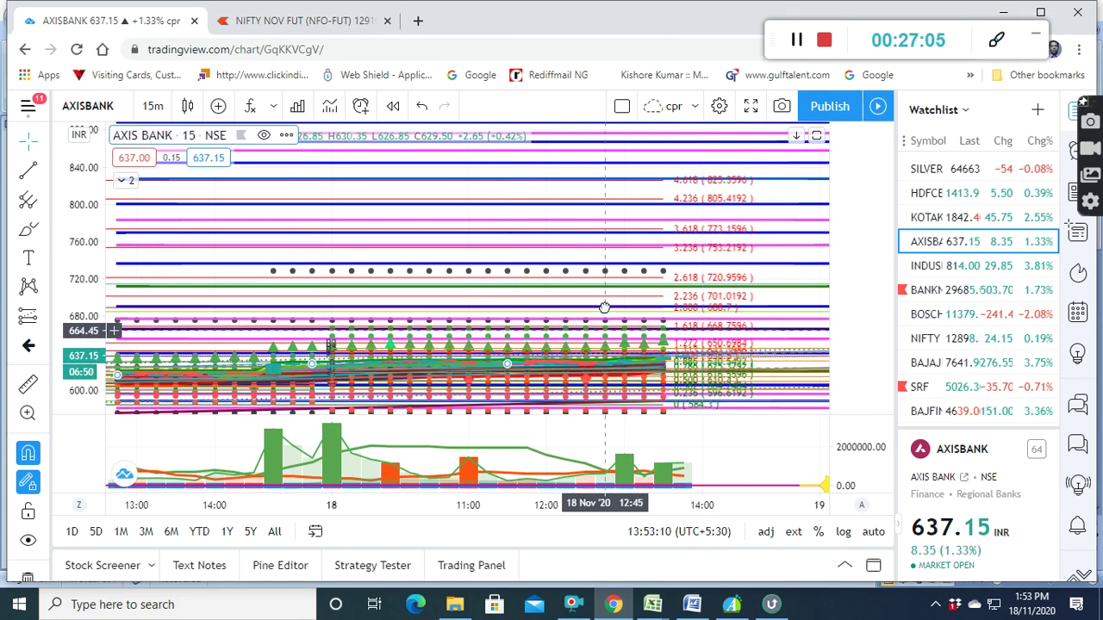
left_click_drag(595, 376, 614, 292)
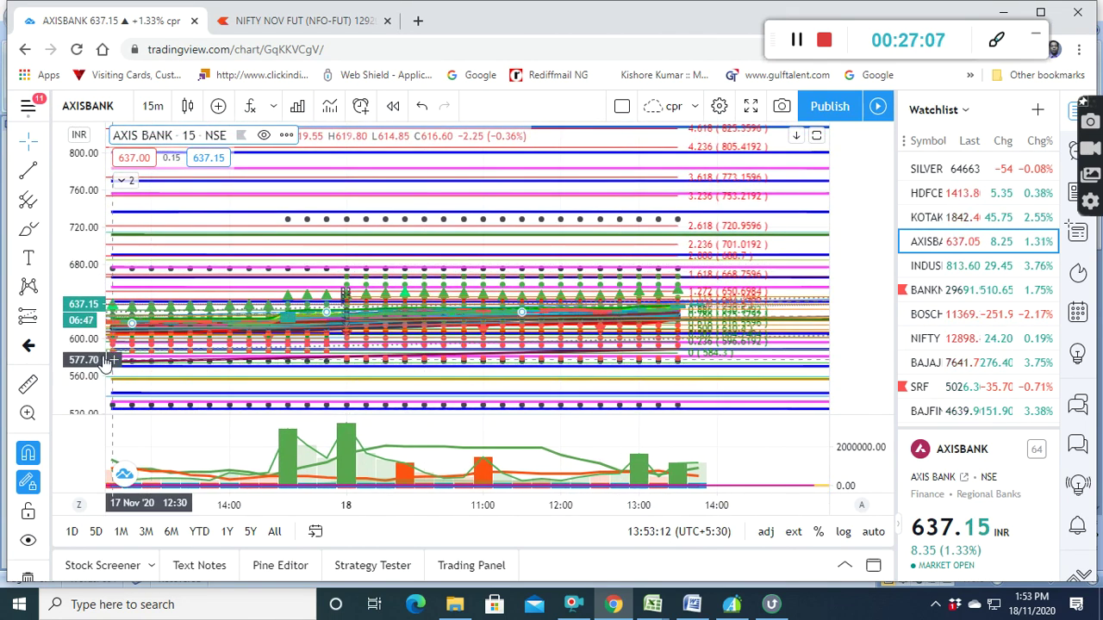
left_click_drag(101, 271, 111, 207)
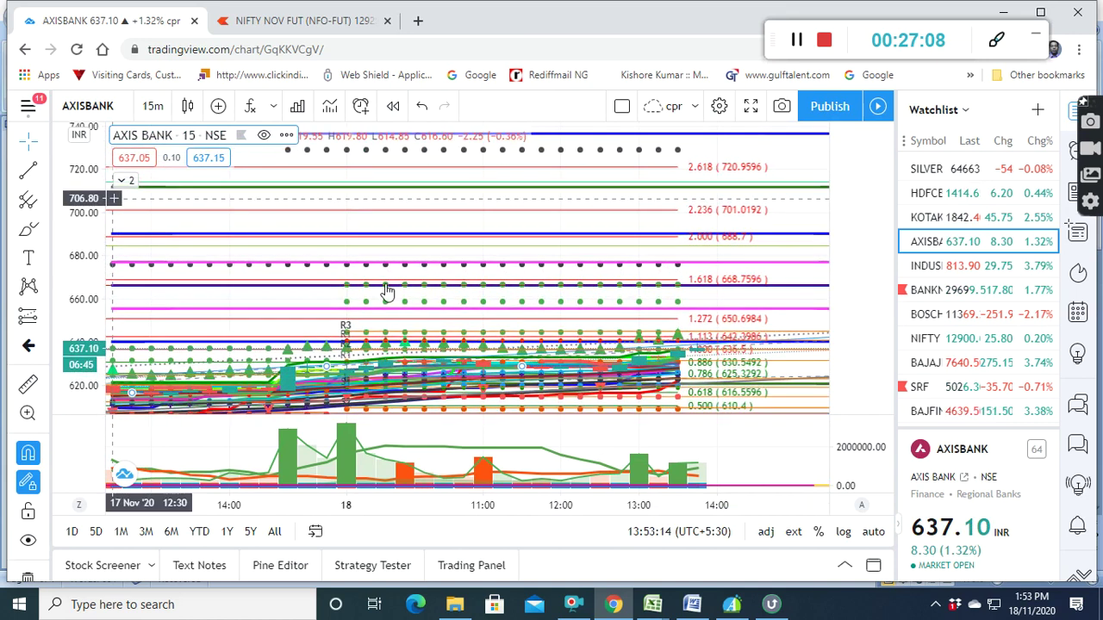
left_click_drag(625, 312, 627, 285)
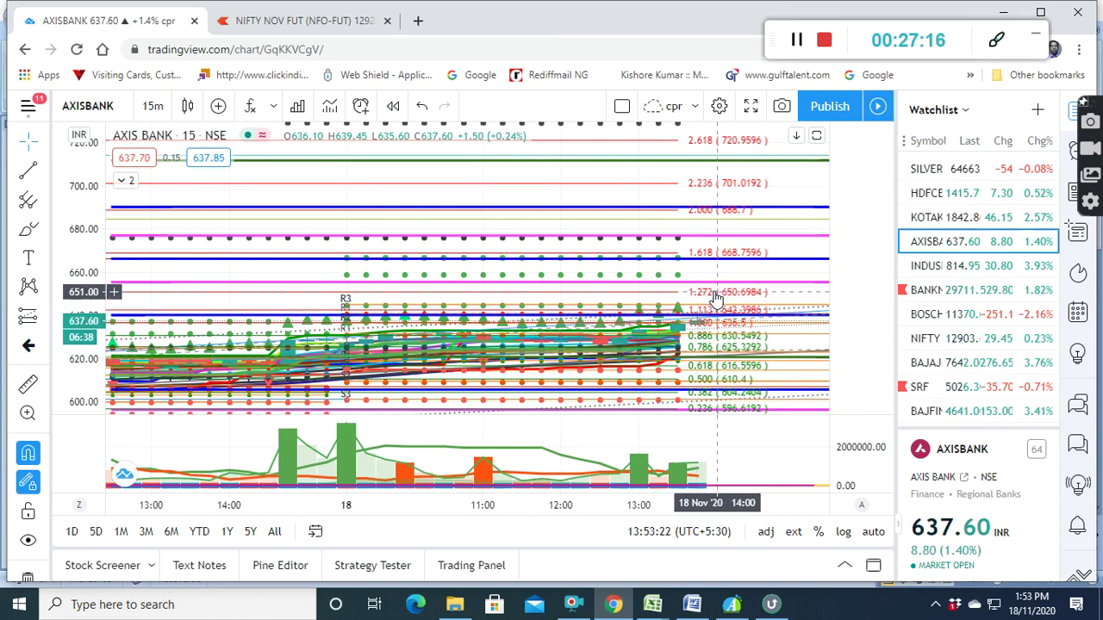
mouse_move(948, 193)
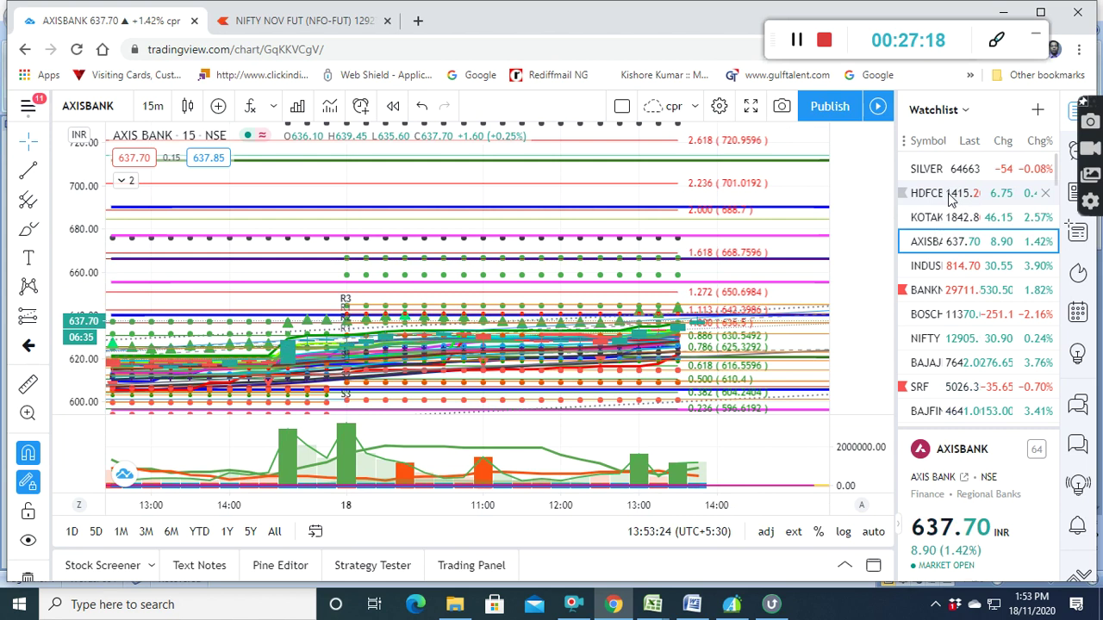
Load HDFCBANK and zoom to about 1300–1460, showing levels 1347 to 1454.92
left_click(951, 194)
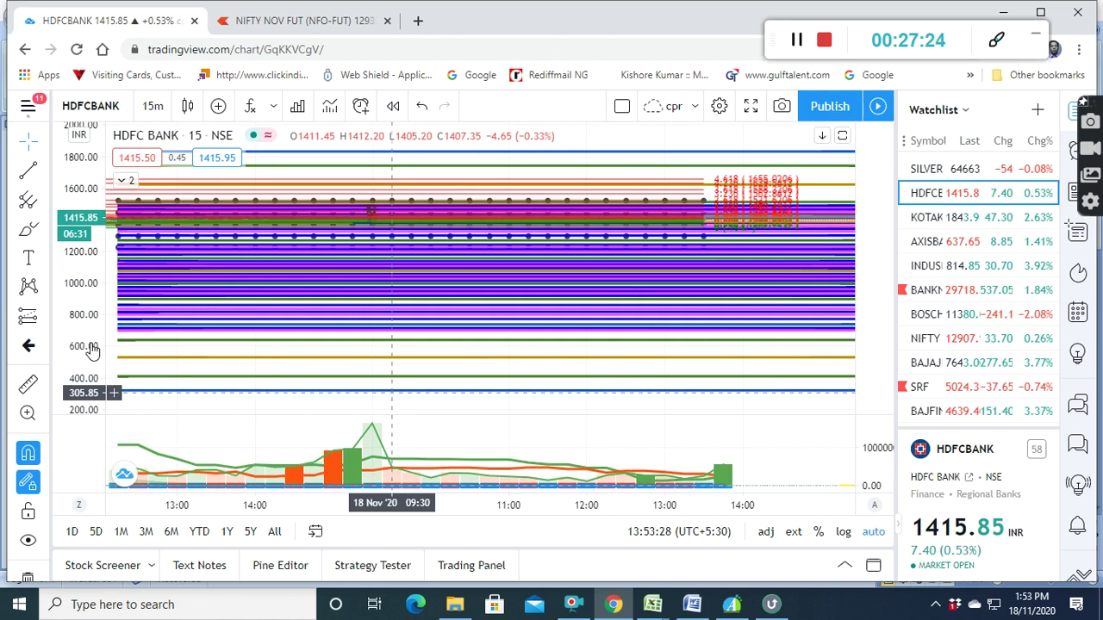
mouse_move(93, 350)
left_mouse_down()
mouse_move(278, 235)
mouse_move(616, 392)
left_mouse_up()
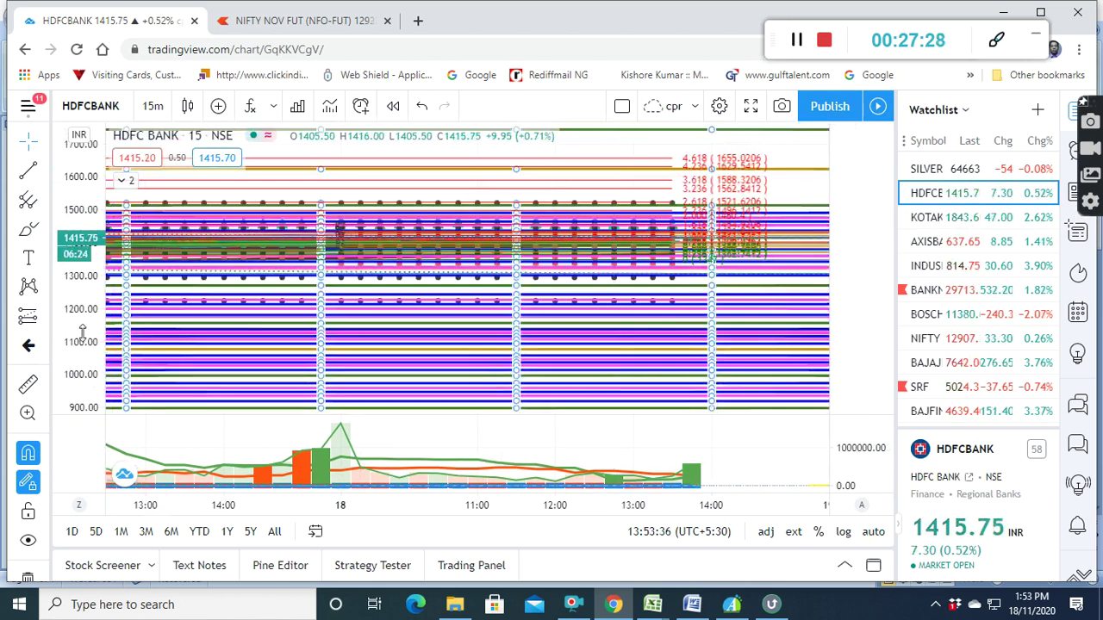
left_click_drag(82, 334, 123, 94)
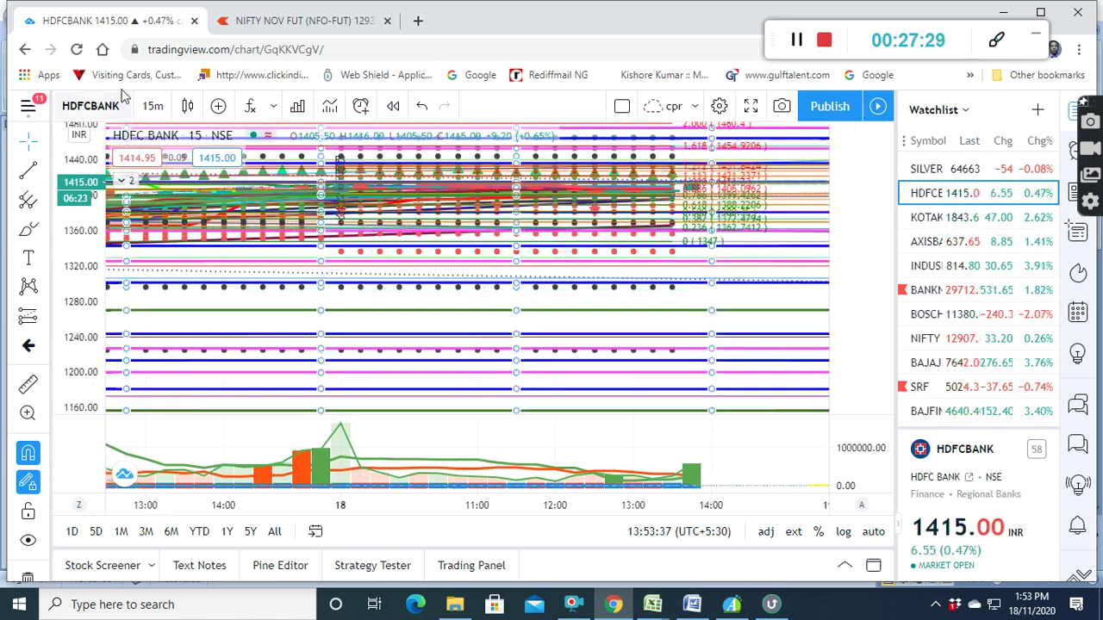
left_click_drag(650, 263, 646, 300)
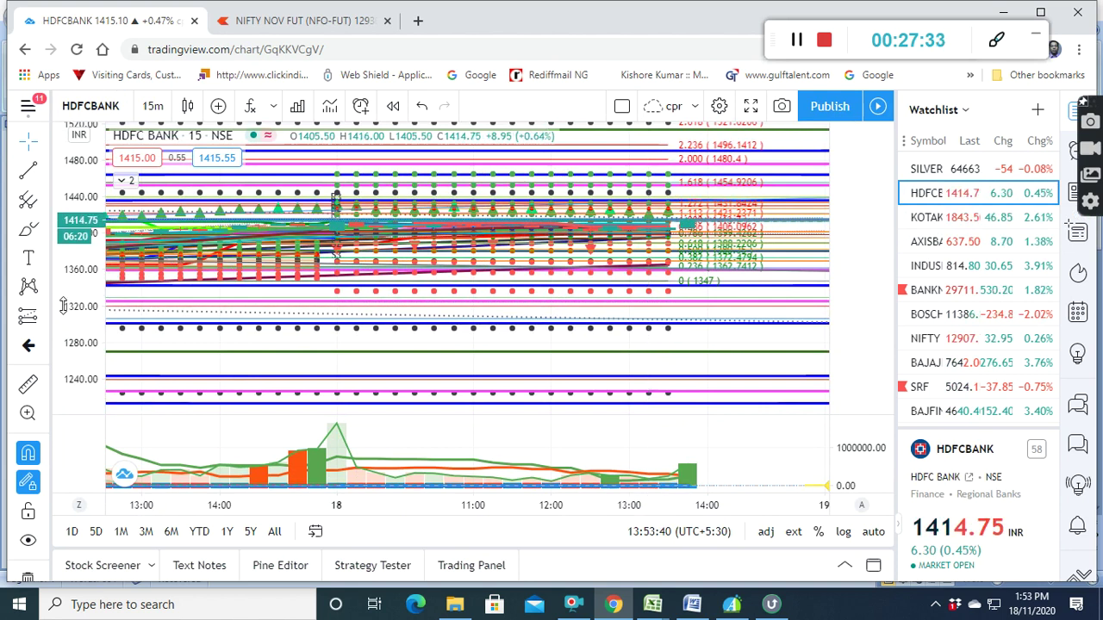
left_click_drag(62, 306, 110, 172)
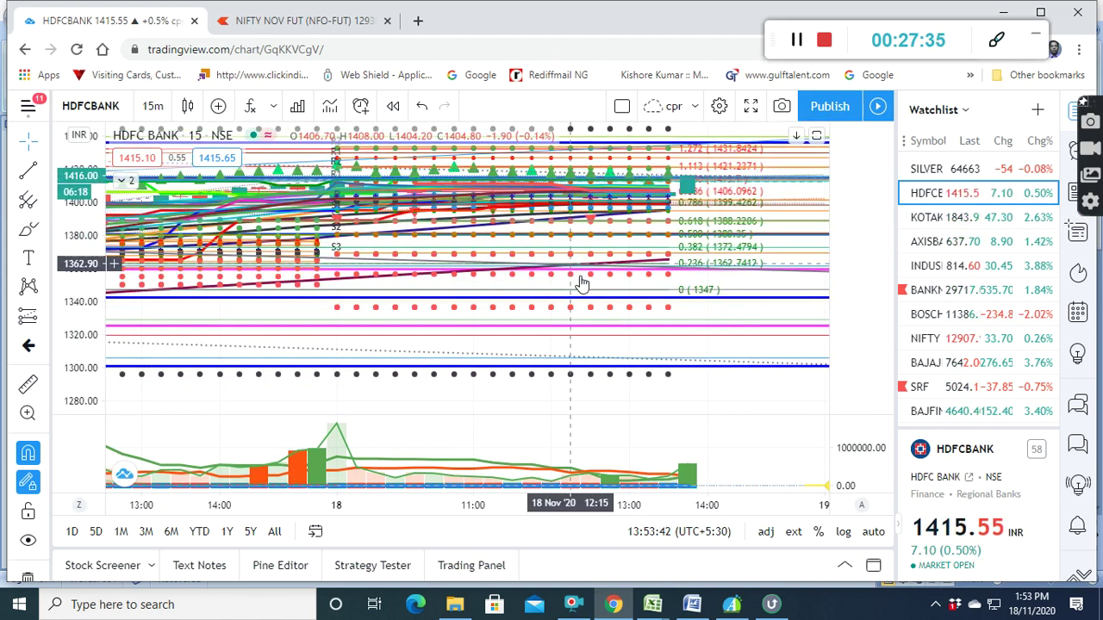
left_click_drag(582, 282, 571, 325)
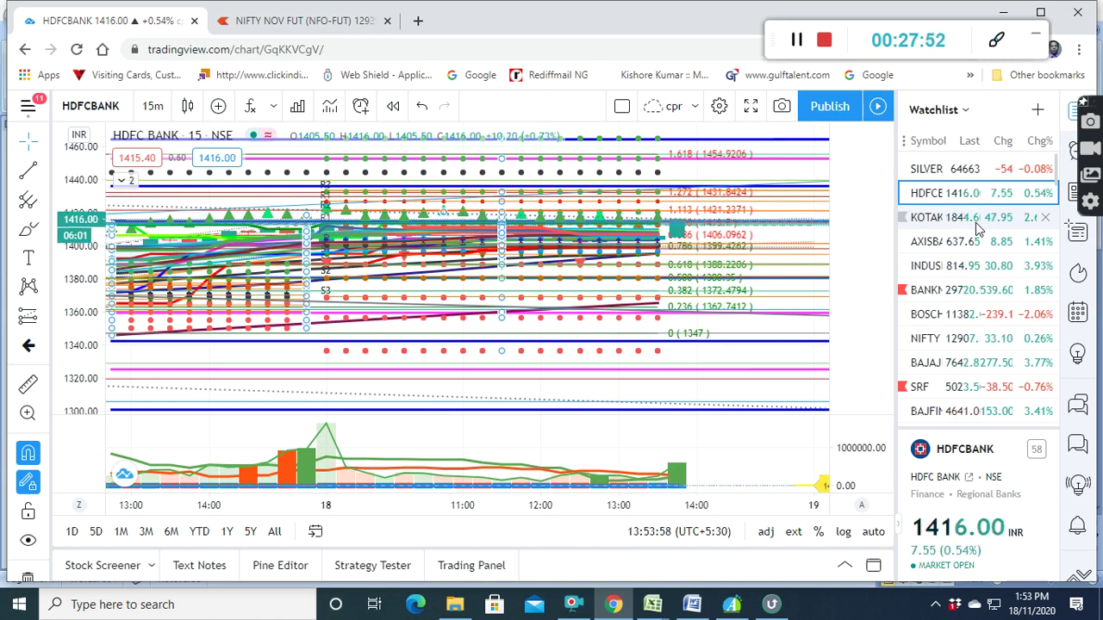
scroll(980, 293, "down", 2)
scroll(980, 316, "down", 3)
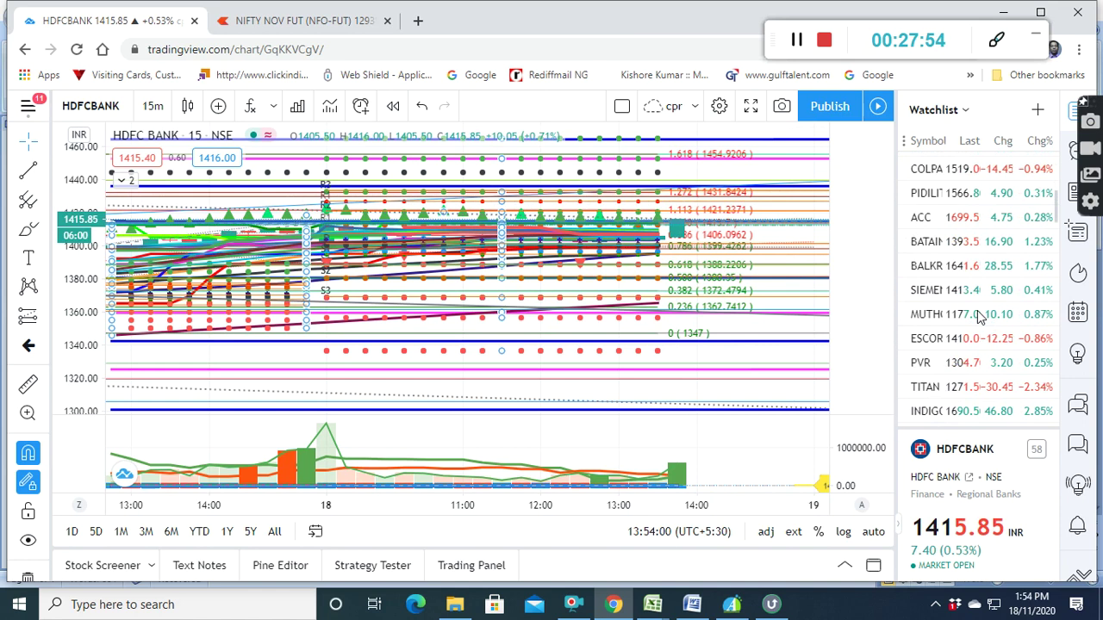
scroll(976, 332, "down", 3)
scroll(973, 344, "down", 3)
scroll(972, 358, "down", 2)
scroll(973, 362, "down", 3)
scroll(974, 366, "down", 3)
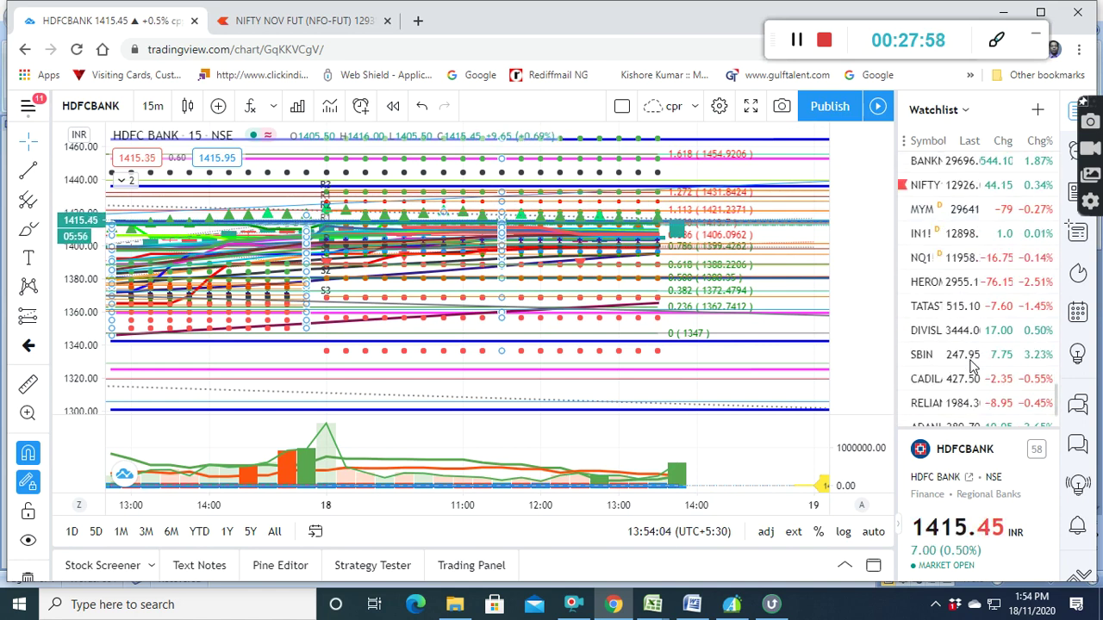
scroll(972, 362, "up", 3)
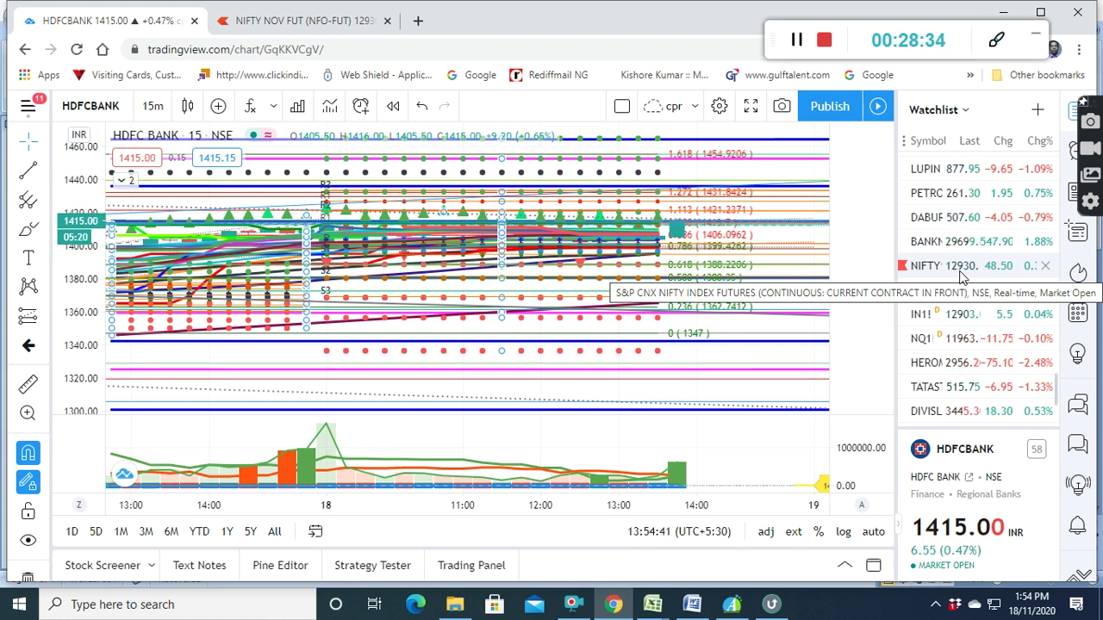
scroll(962, 274, "up", 1)
scroll(962, 274, "up", 3)
scroll(963, 273, "up", 3)
scroll(963, 273, "up", 3)
scroll(970, 284, "up", 3)
scroll(974, 298, "up", 1)
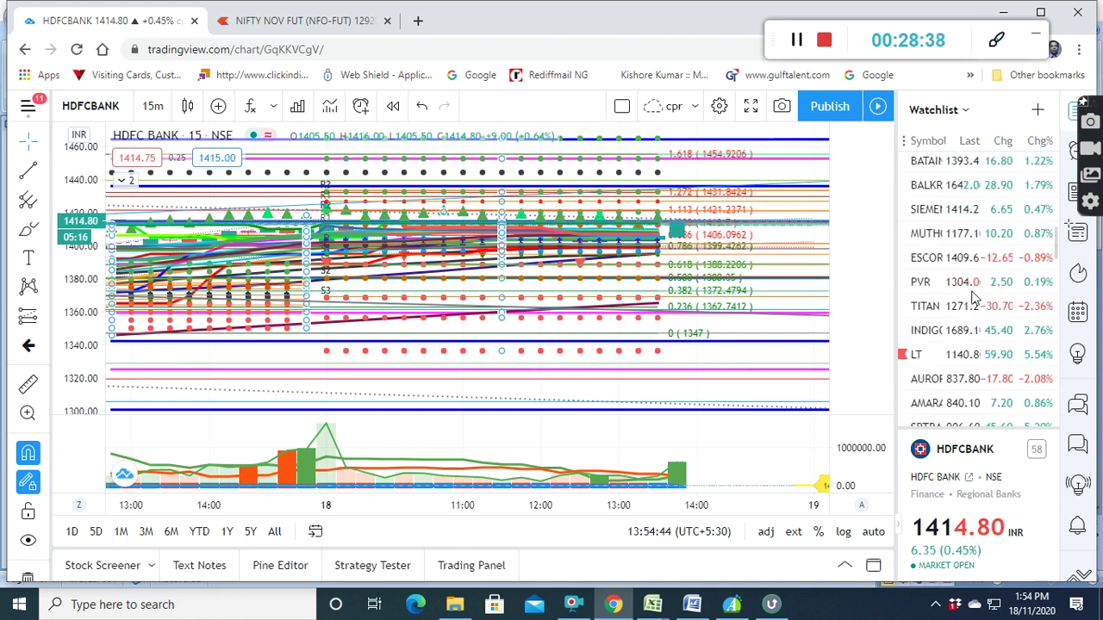
scroll(976, 319, "up", 3)
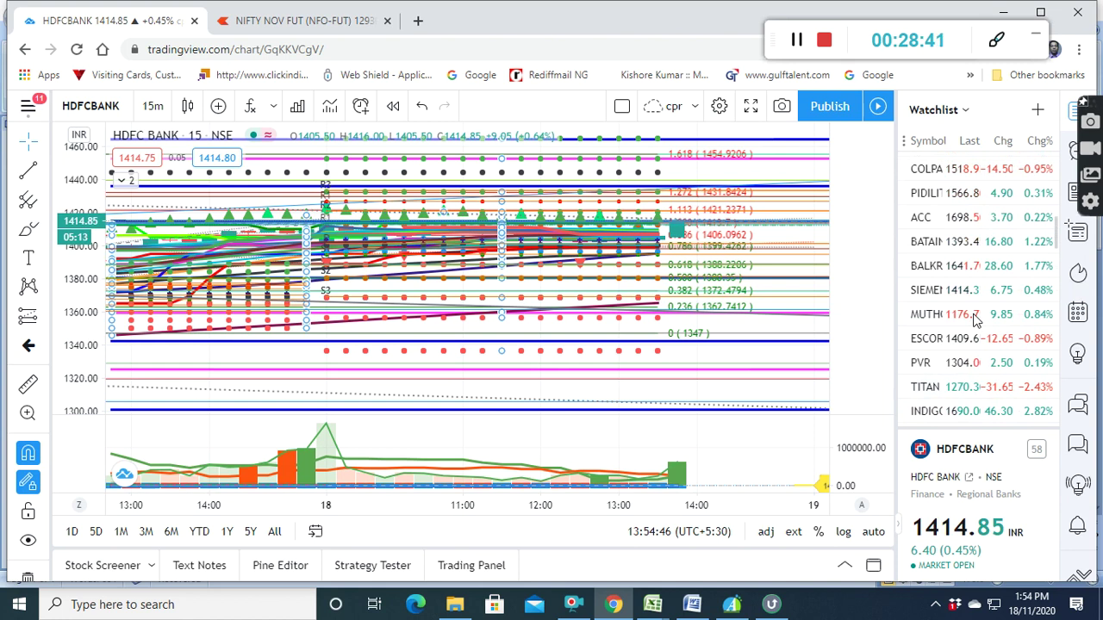
scroll(976, 320, "up", 3)
scroll(977, 320, "up", 5)
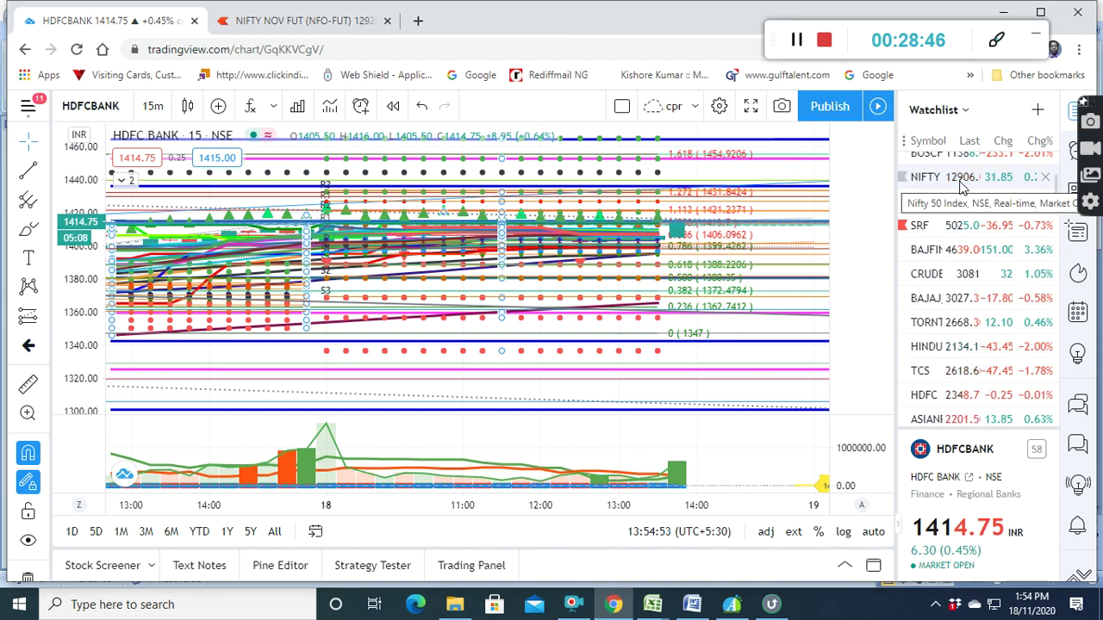
scroll(963, 224, "down", 2)
scroll(965, 285, "down", 2)
scroll(966, 338, "down", 5)
scroll(965, 341, "down", 5)
scroll(967, 347, "down", 5)
scroll(967, 349, "down", 2)
scroll(967, 349, "up", 2)
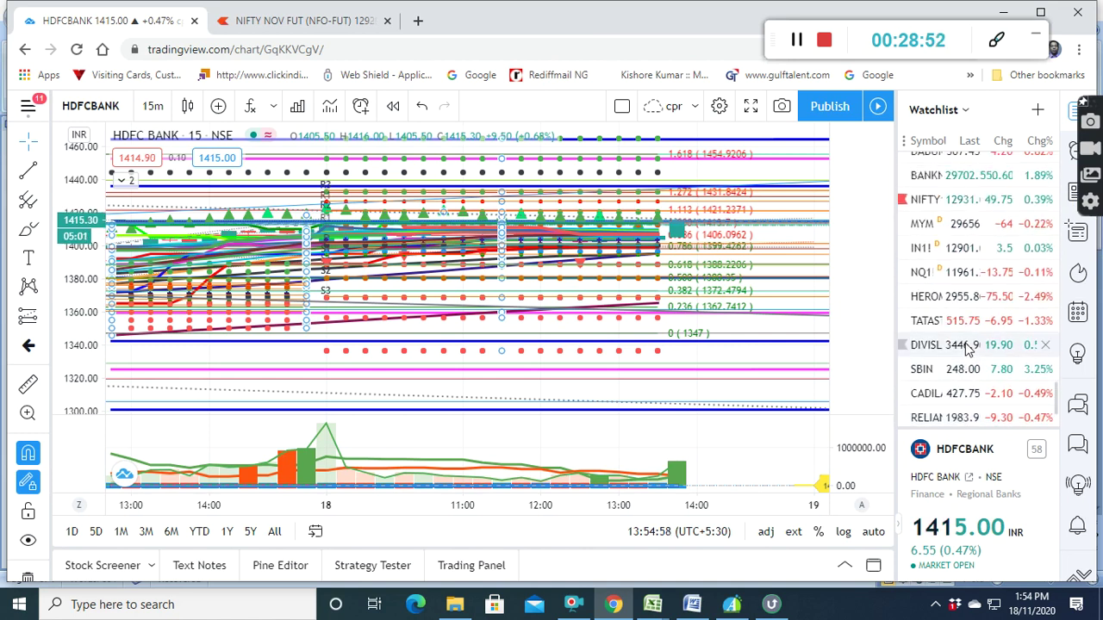
scroll(967, 349, "up", 3)
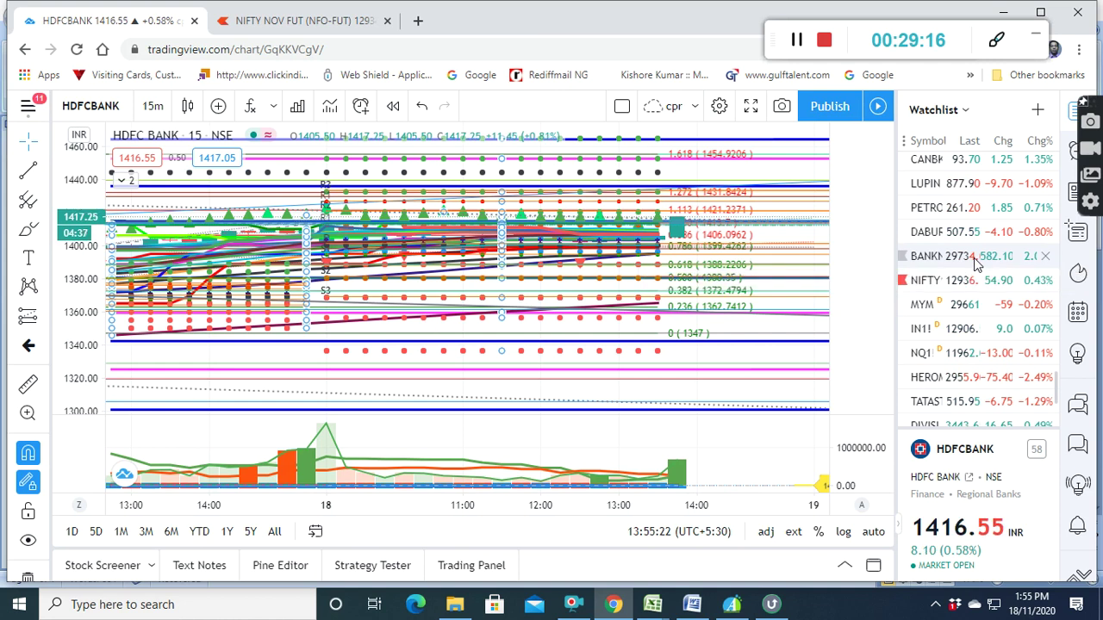
scroll(975, 263, "up", 1)
scroll(975, 268, "up", 1)
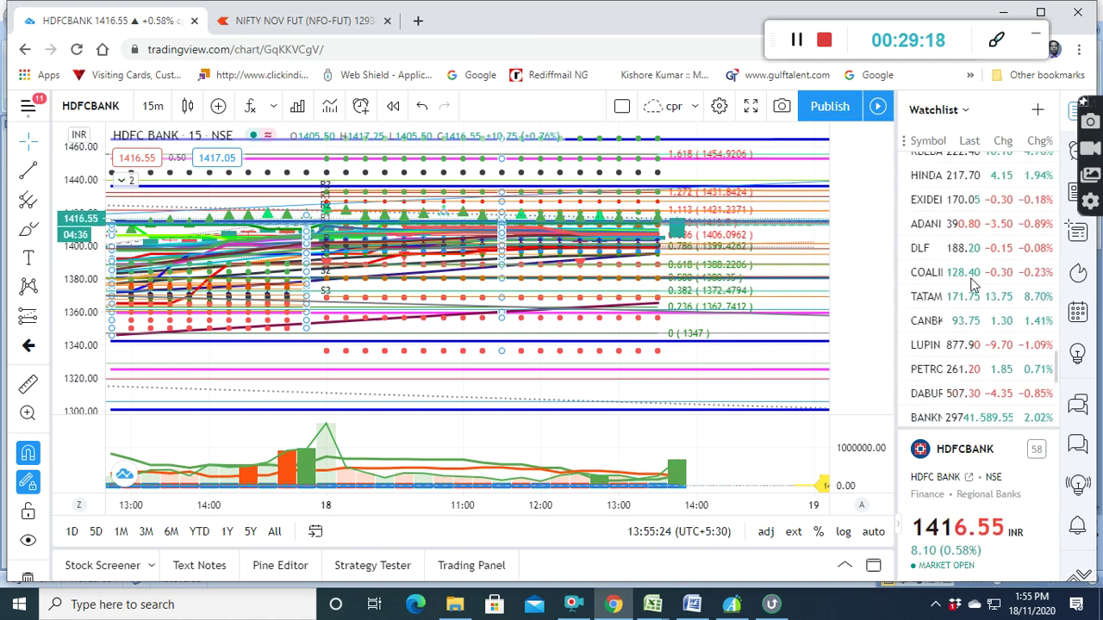
scroll(974, 284, "up", 2)
scroll(974, 293, "up", 1)
scroll(974, 298, "up", 2)
scroll(972, 313, "down", 4)
scroll(972, 315, "down", 5)
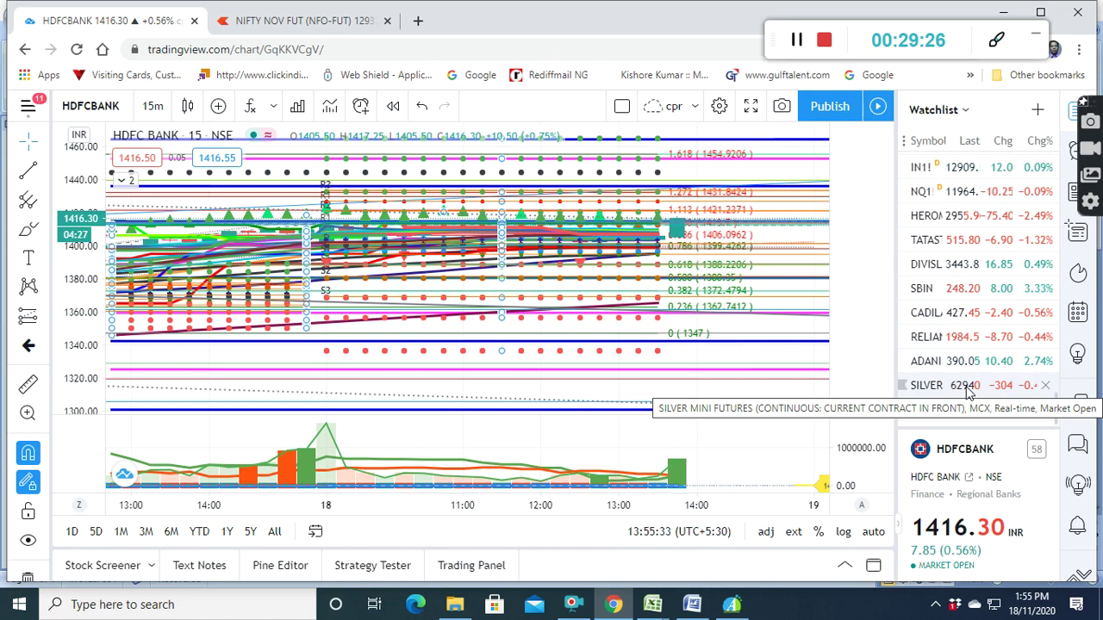
scroll(967, 392, "up", 2)
scroll(967, 393, "up", 2)
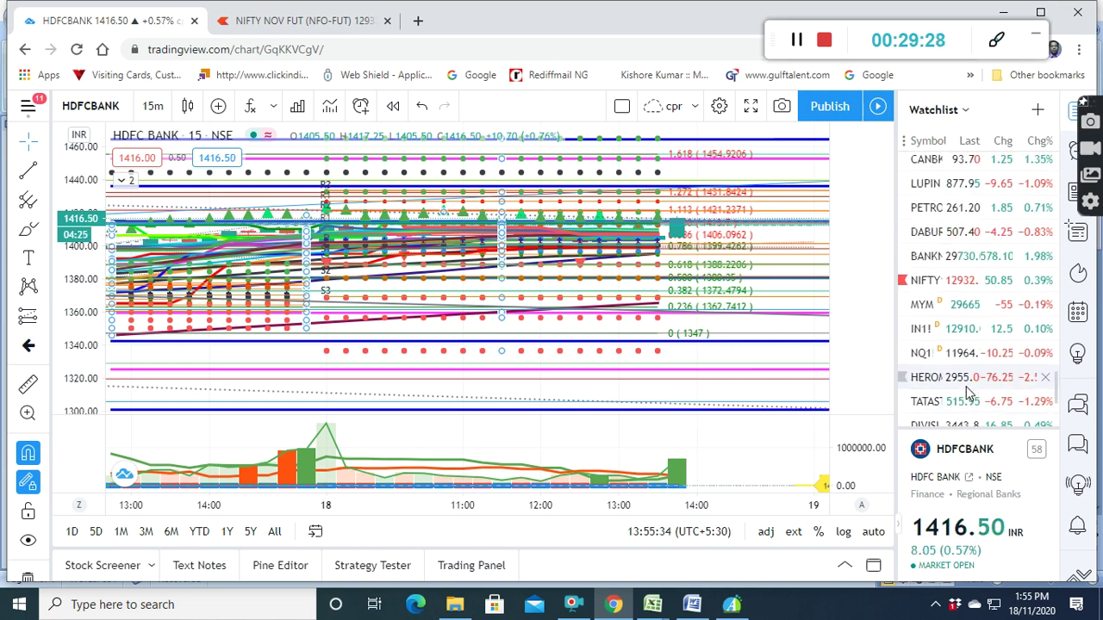
scroll(967, 388, "down", 5)
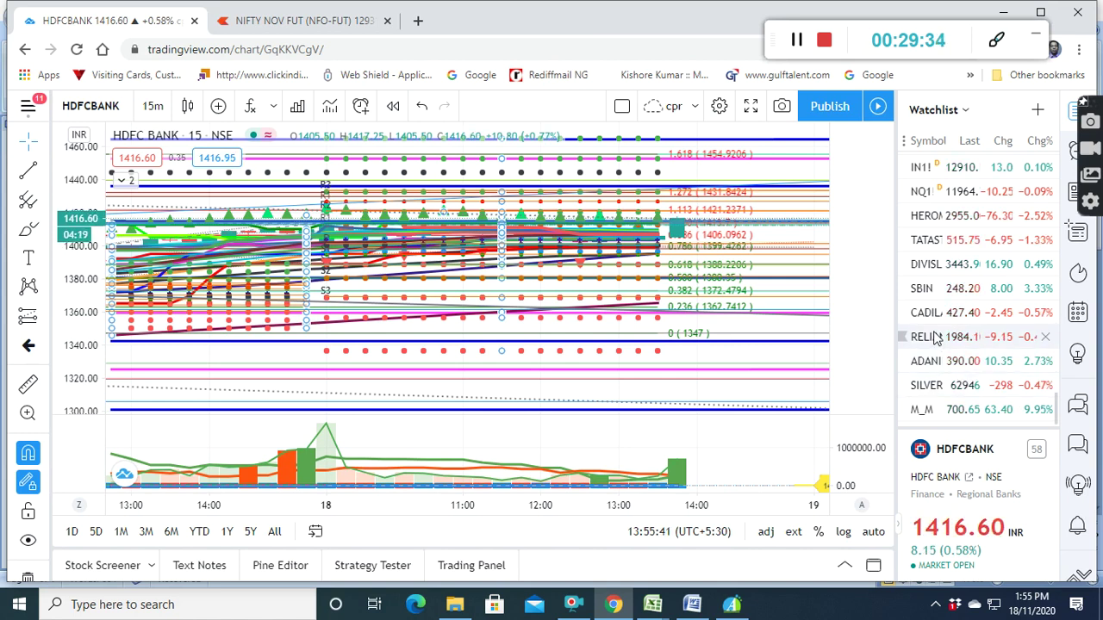
scroll(944, 349, "up", 2)
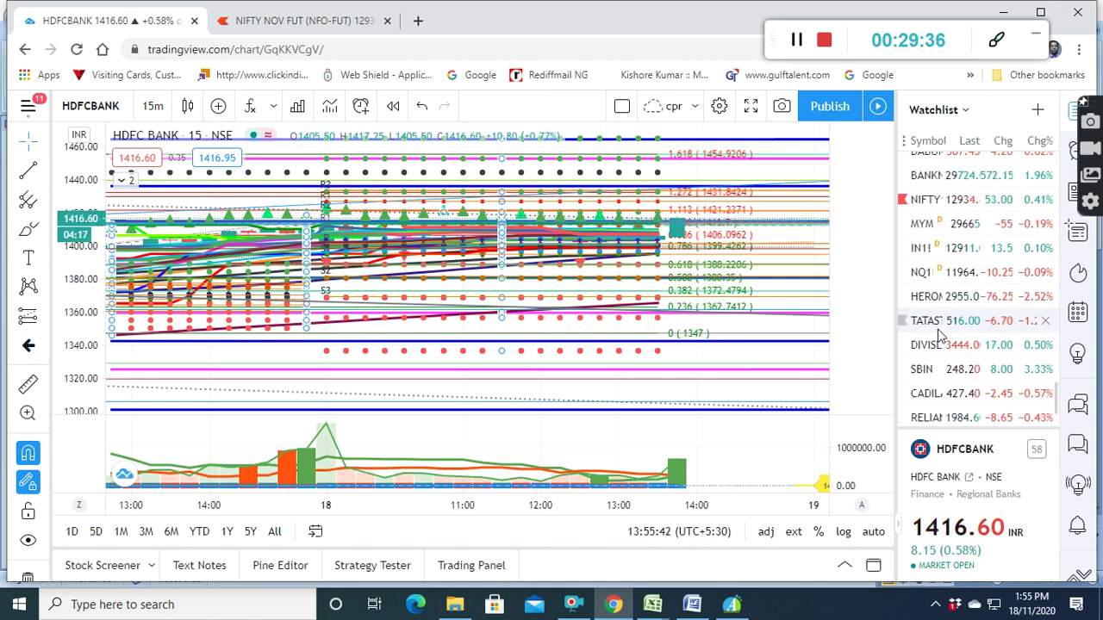
scroll(941, 334, "up", 2)
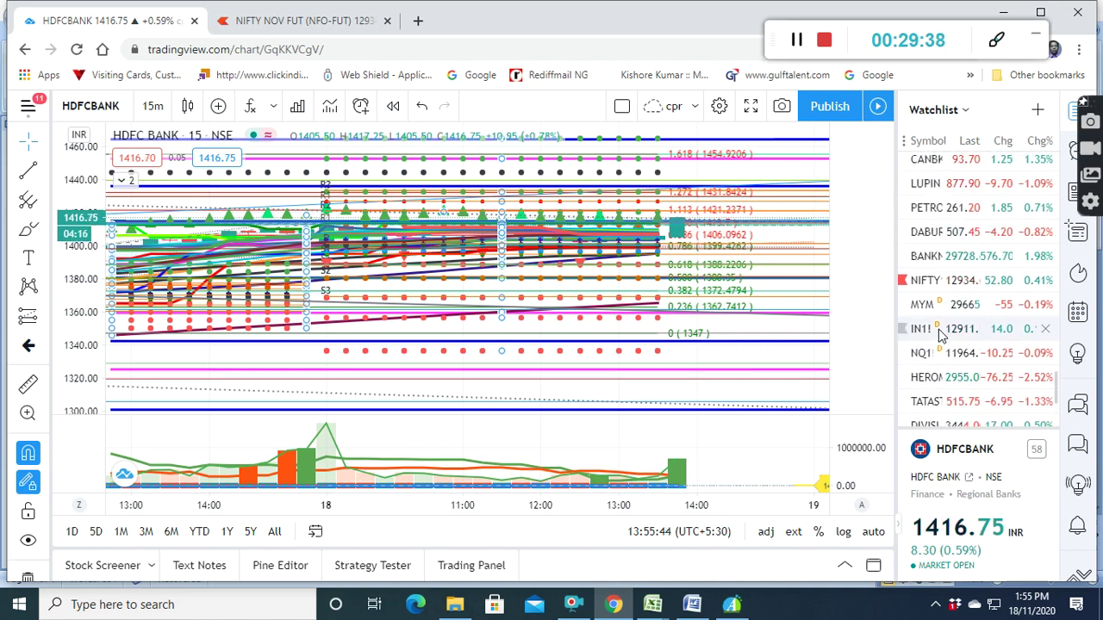
scroll(942, 334, "up", 2)
scroll(941, 334, "up", 3)
scroll(941, 334, "up", 3)
scroll(941, 335, "up", 3)
scroll(941, 335, "up", 3)
scroll(942, 337, "up", 3)
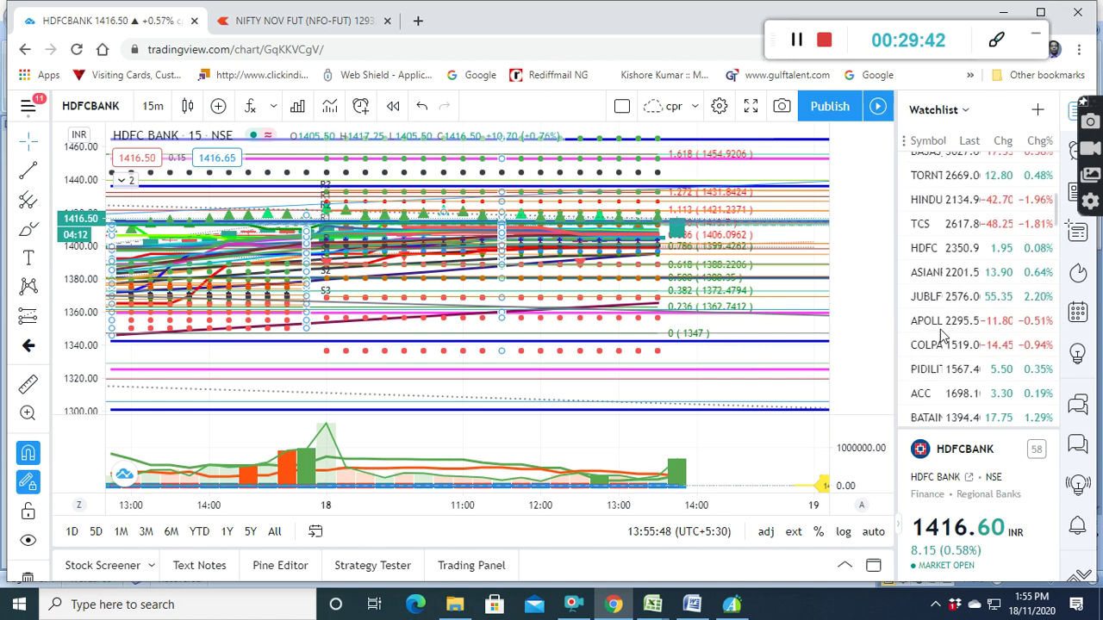
scroll(942, 336, "up", 3)
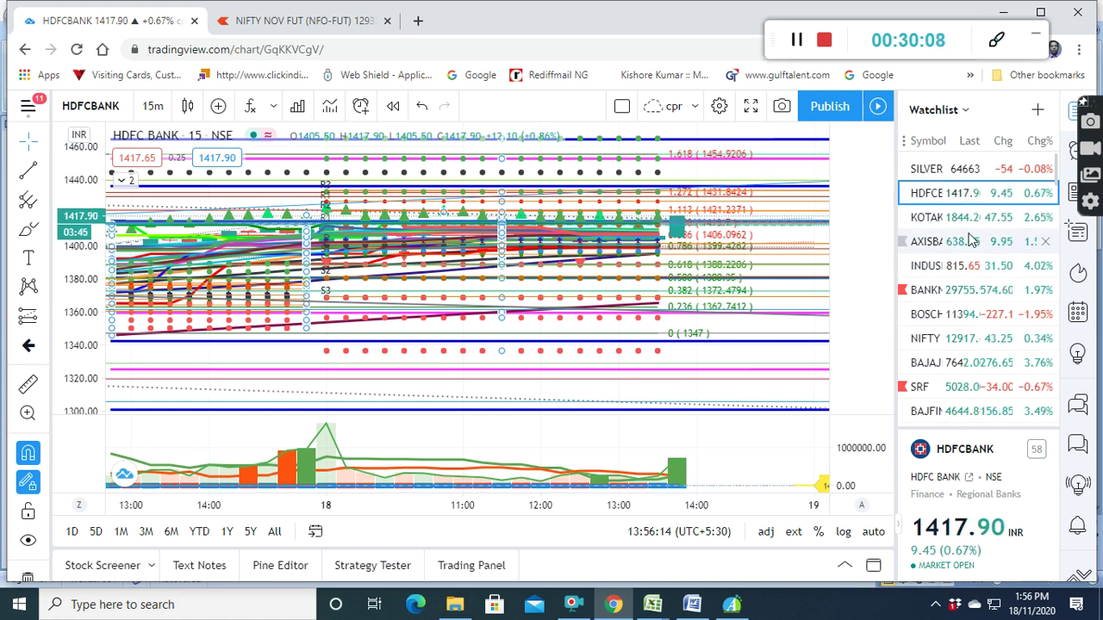
mouse_move(973, 193)
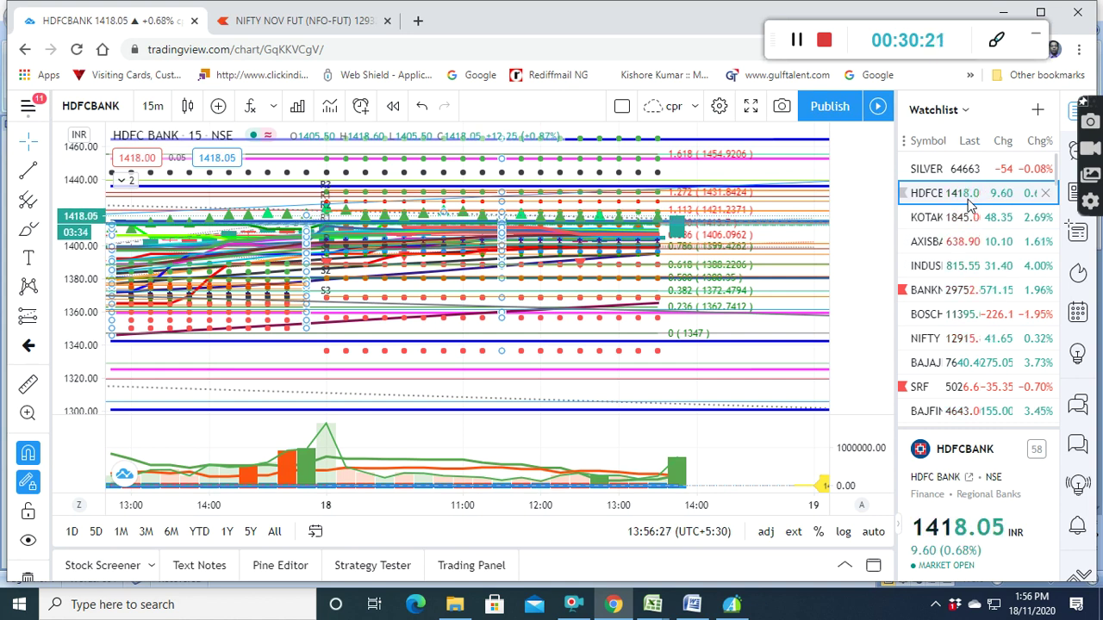
scroll(965, 245, "down", 3)
scroll(965, 248, "down", 1)
scroll(967, 259, "down", 3)
scroll(968, 276, "down", 3)
scroll(972, 302, "down", 3)
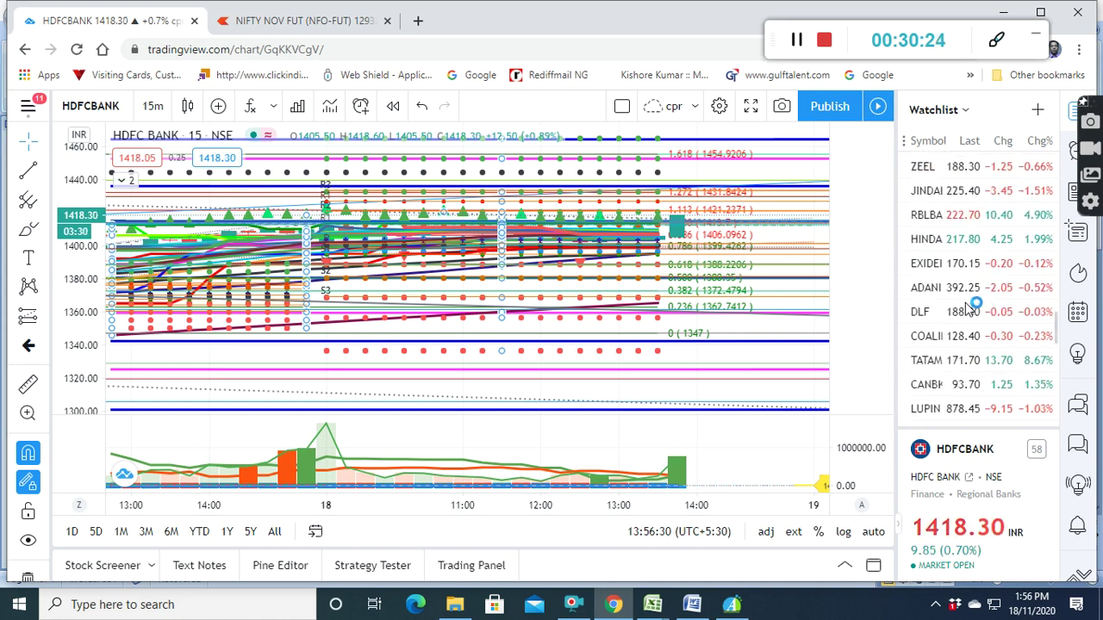
scroll(966, 306, "down", 2)
scroll(965, 276, "down", 1)
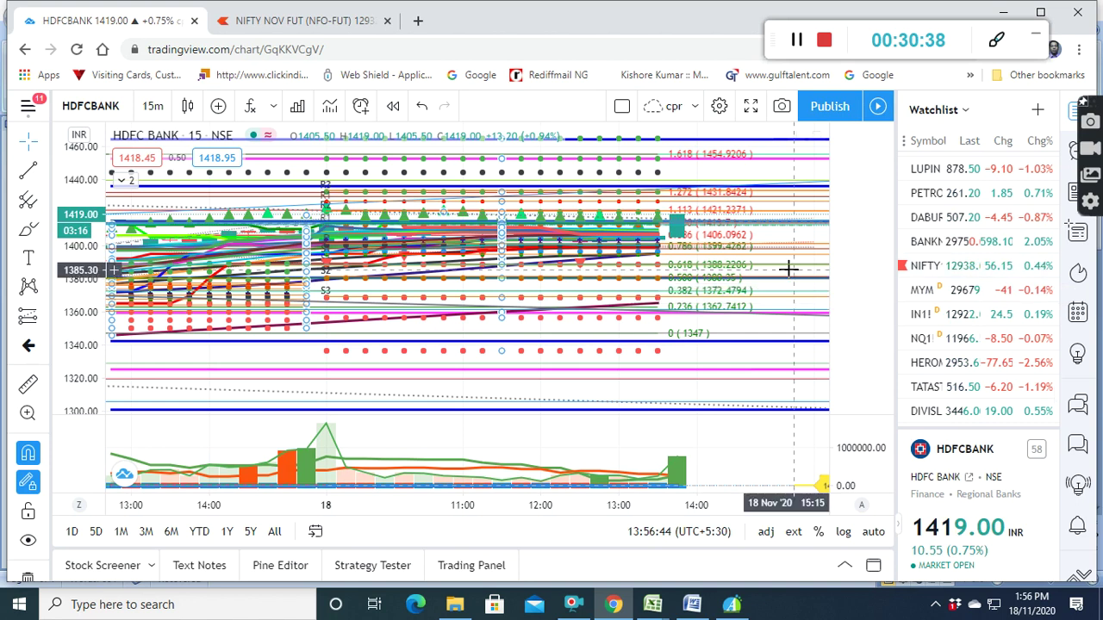
Load the NIFTY1! futures chart and zoom the price scale to about 12720–13040
left_click(945, 269)
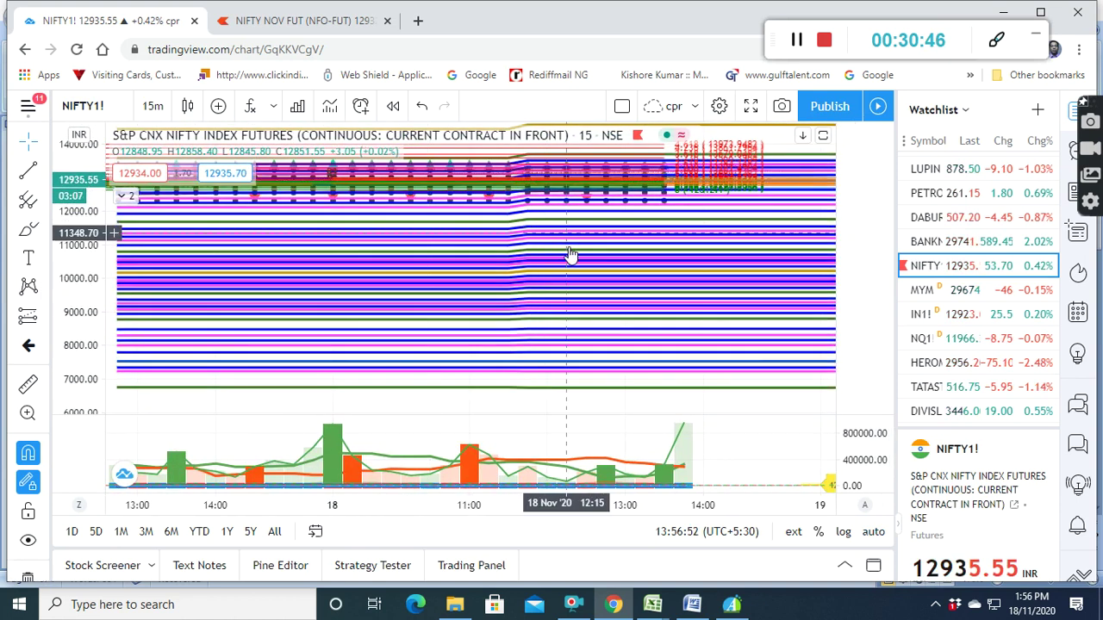
mouse_move(83, 334)
left_mouse_down()
mouse_move(95, 226)
mouse_move(570, 329)
mouse_move(570, 358)
left_mouse_up()
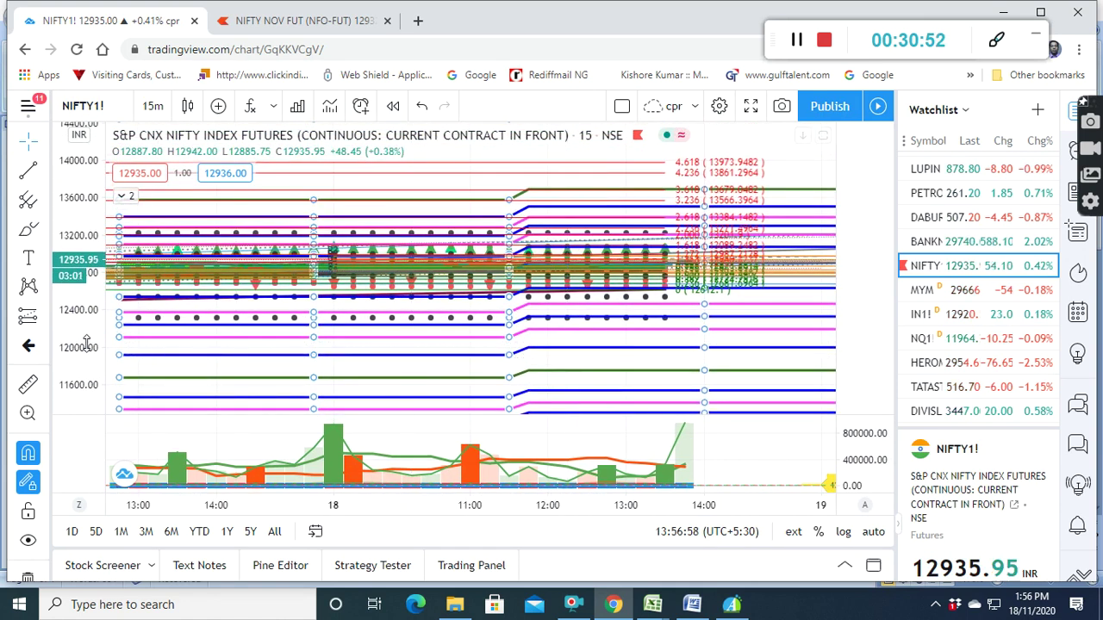
left_click_drag(90, 326, 115, 375)
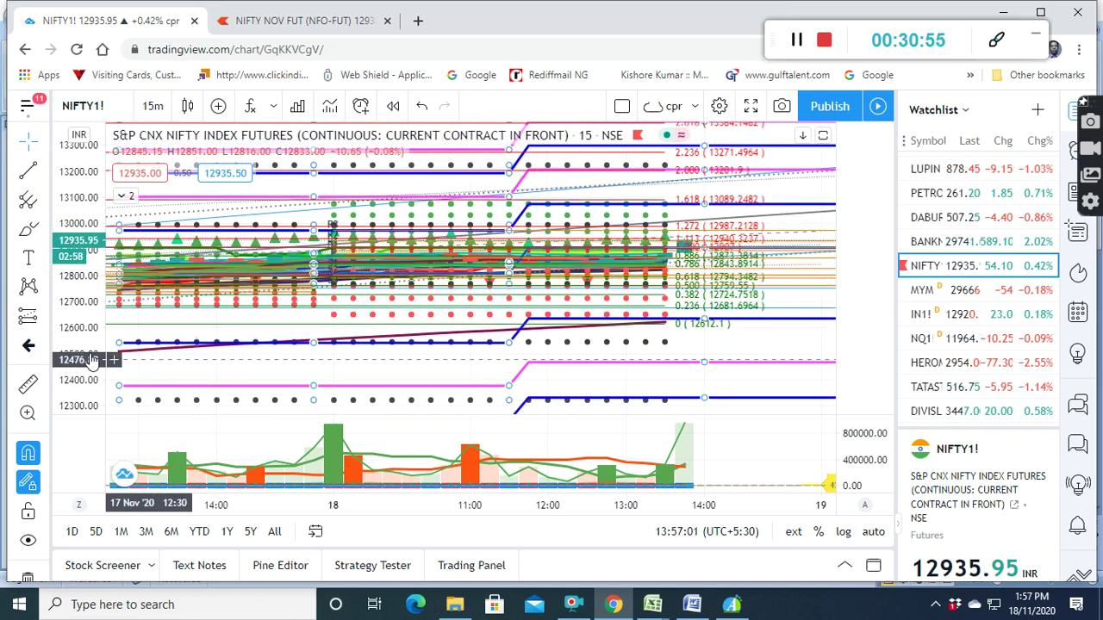
left_click_drag(91, 359, 93, 384)
left_click_drag(629, 316, 627, 344)
left_click_drag(86, 299, 100, 194)
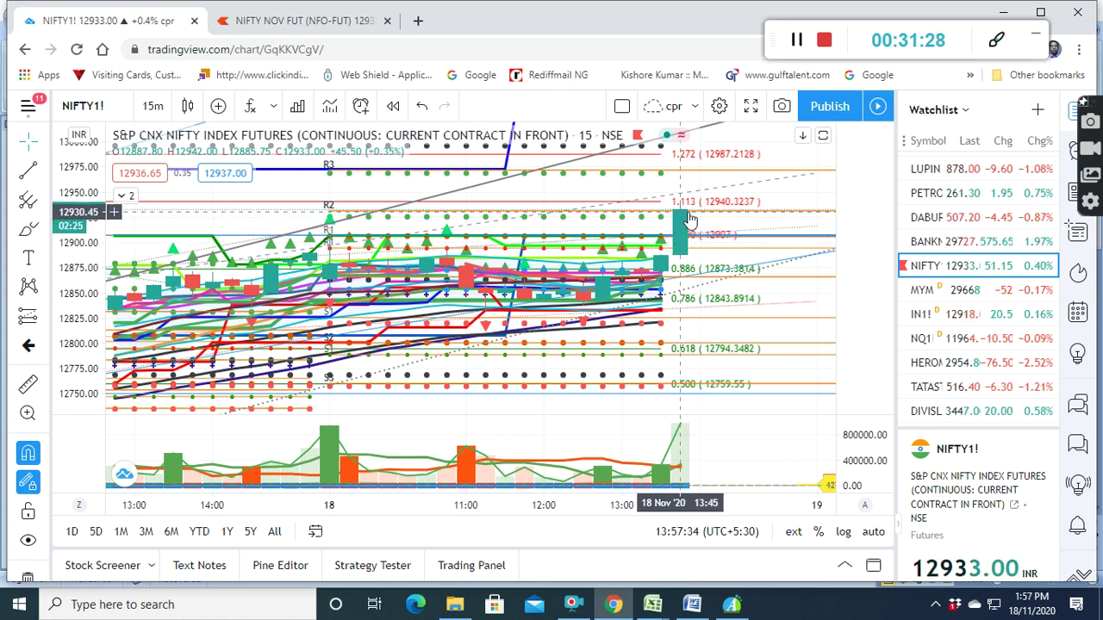
left_click(937, 243)
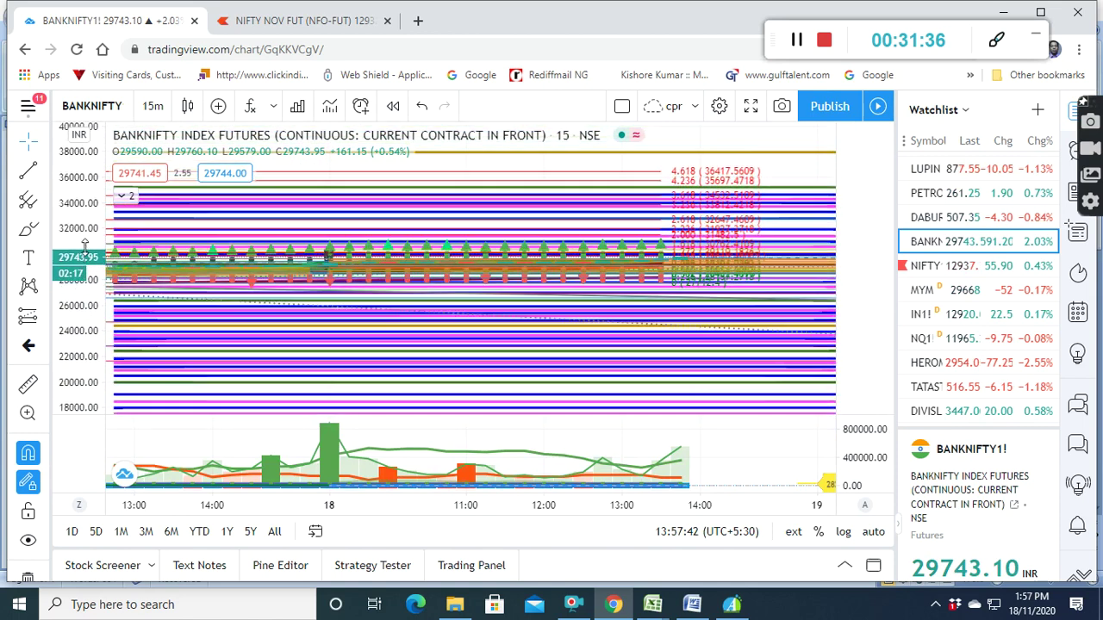
left_click_drag(83, 145, 90, 214)
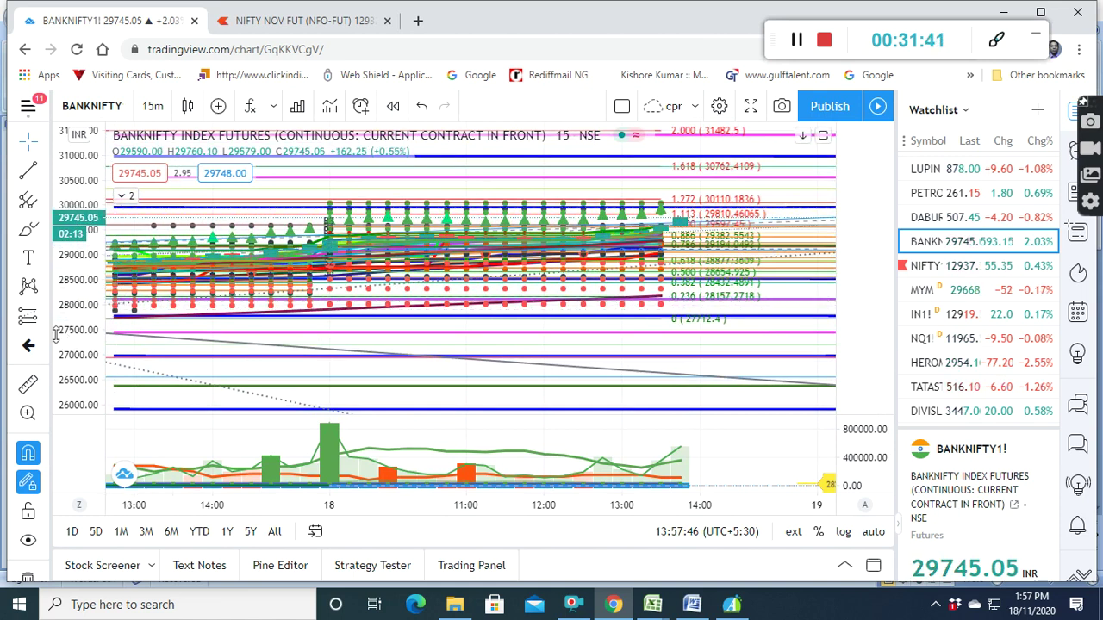
left_click_drag(83, 323, 86, 371)
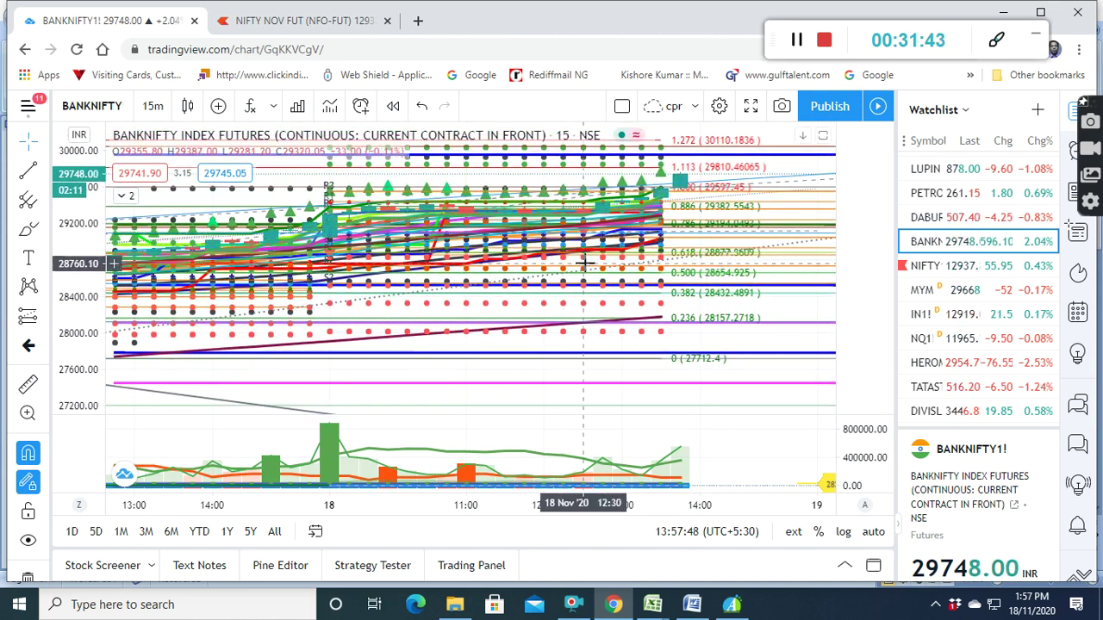
left_click_drag(657, 274, 658, 308)
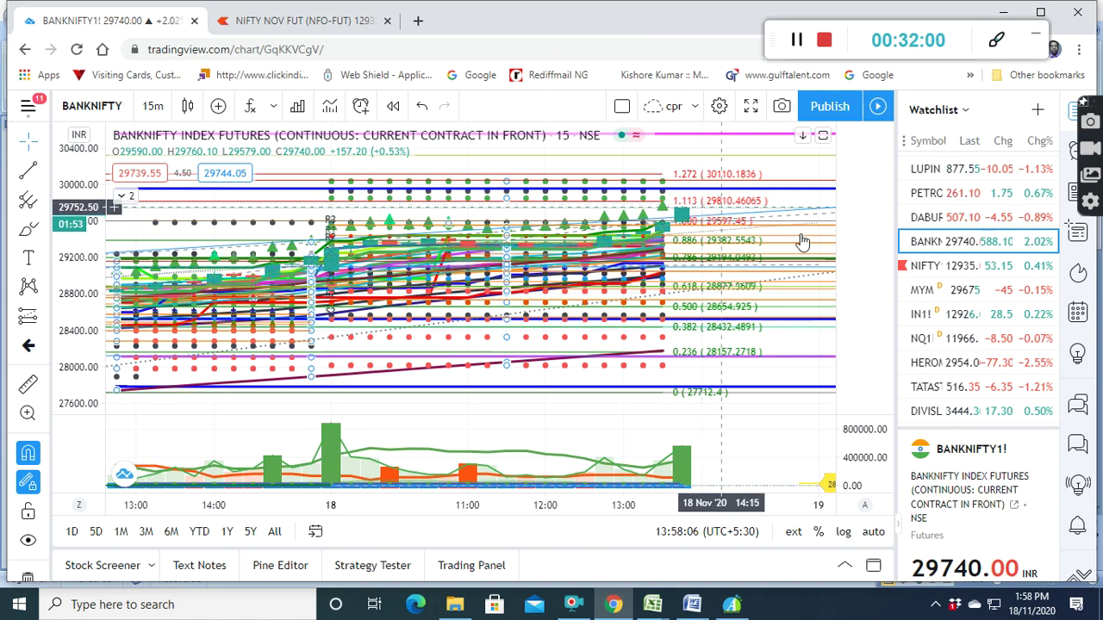
scroll(965, 332, "down", 3)
scroll(965, 332, "down", 1)
scroll(965, 331, "up", 5)
scroll(965, 332, "up", 3)
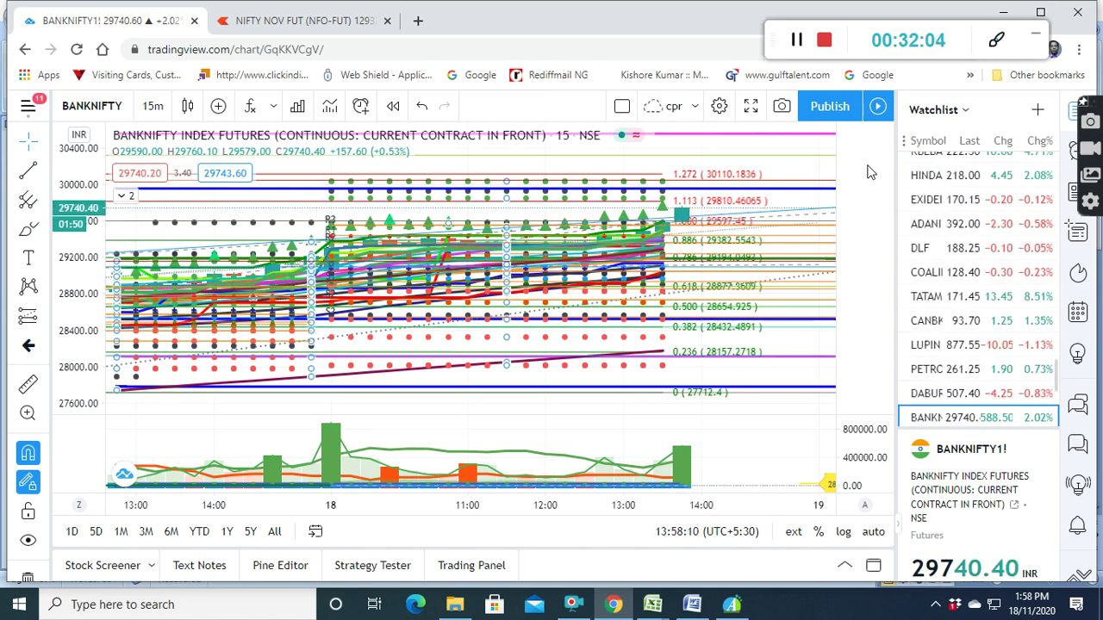
left_click(795, 54)
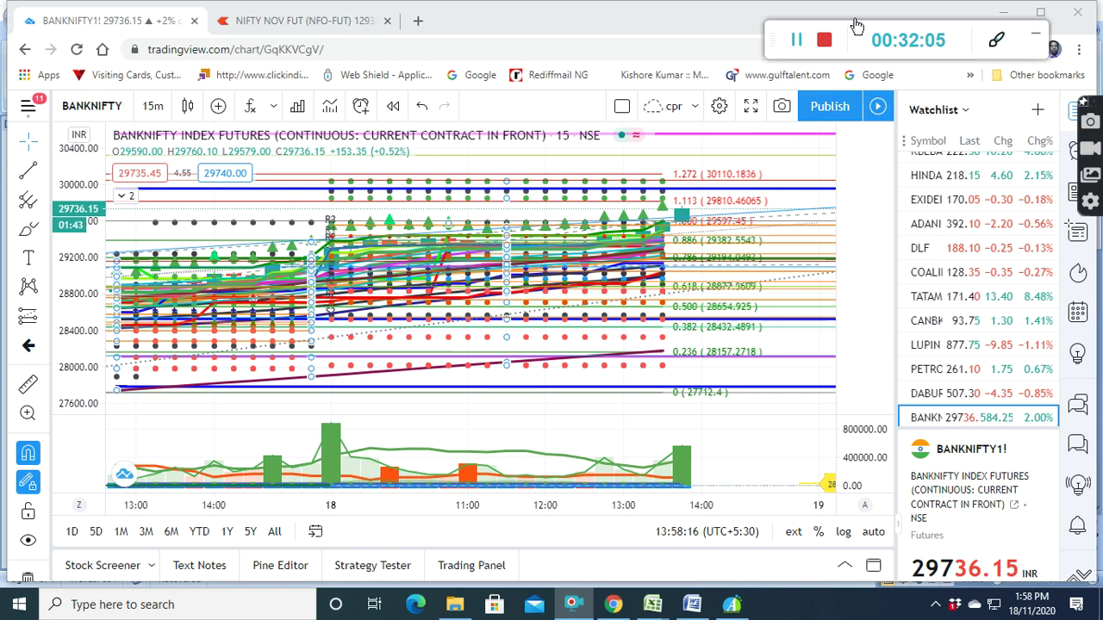
left_click(796, 41)
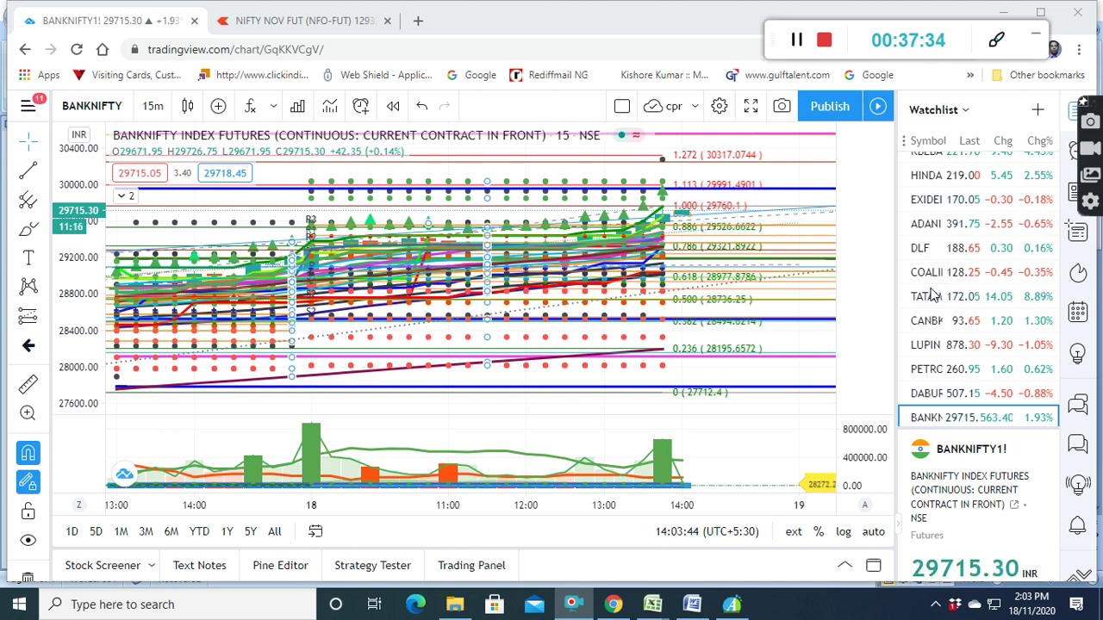
scroll(989, 422, "down", 3)
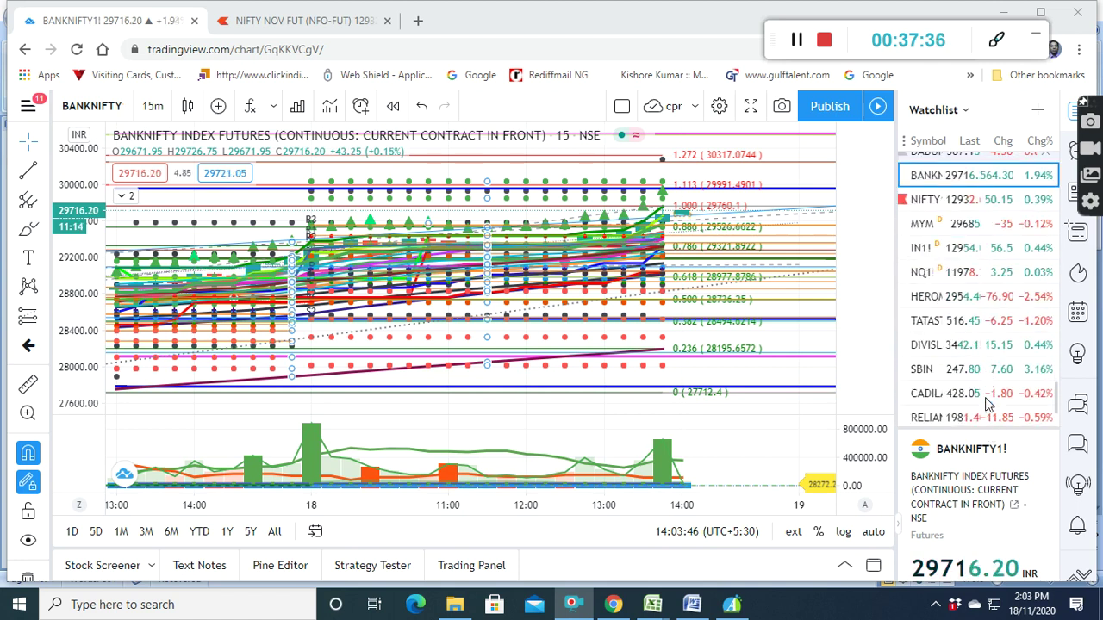
scroll(990, 405, "down", 1)
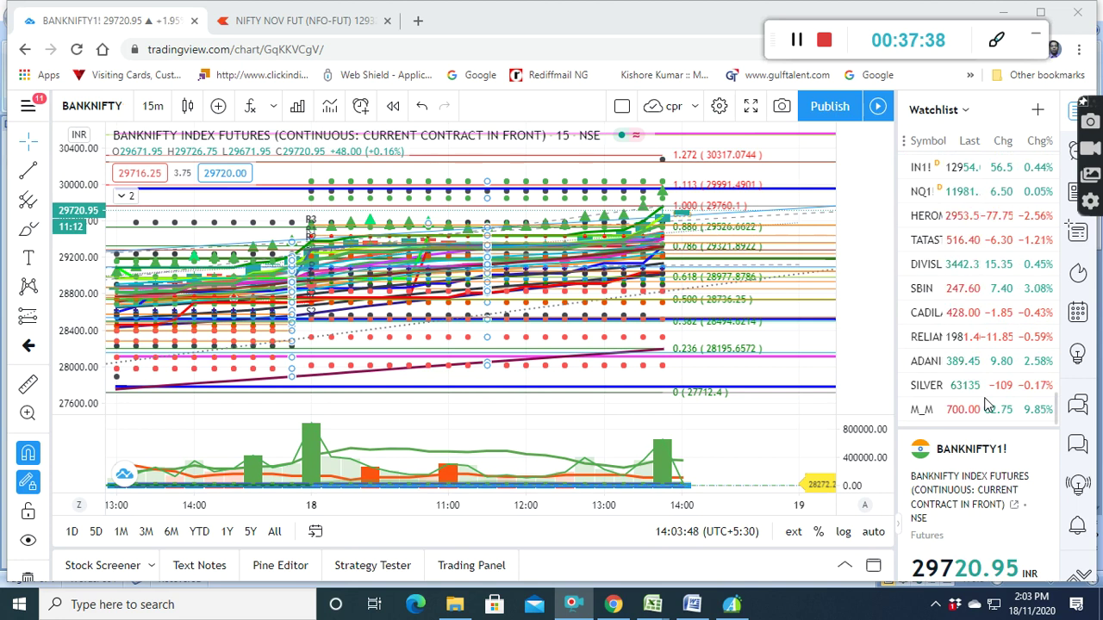
mouse_move(974, 385)
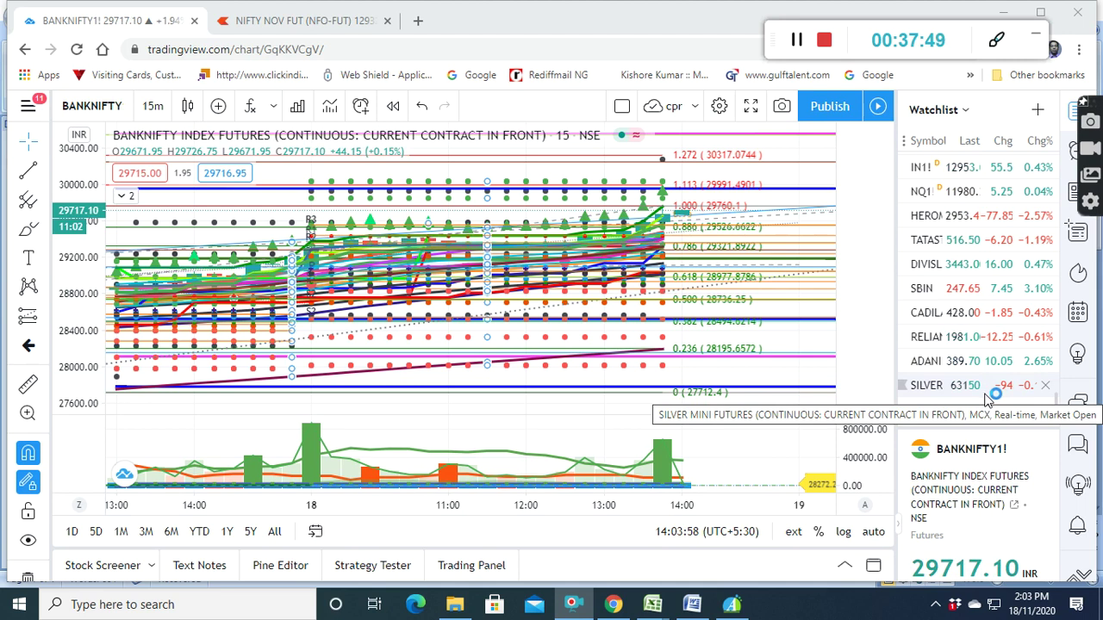
scroll(989, 398, "up", 3)
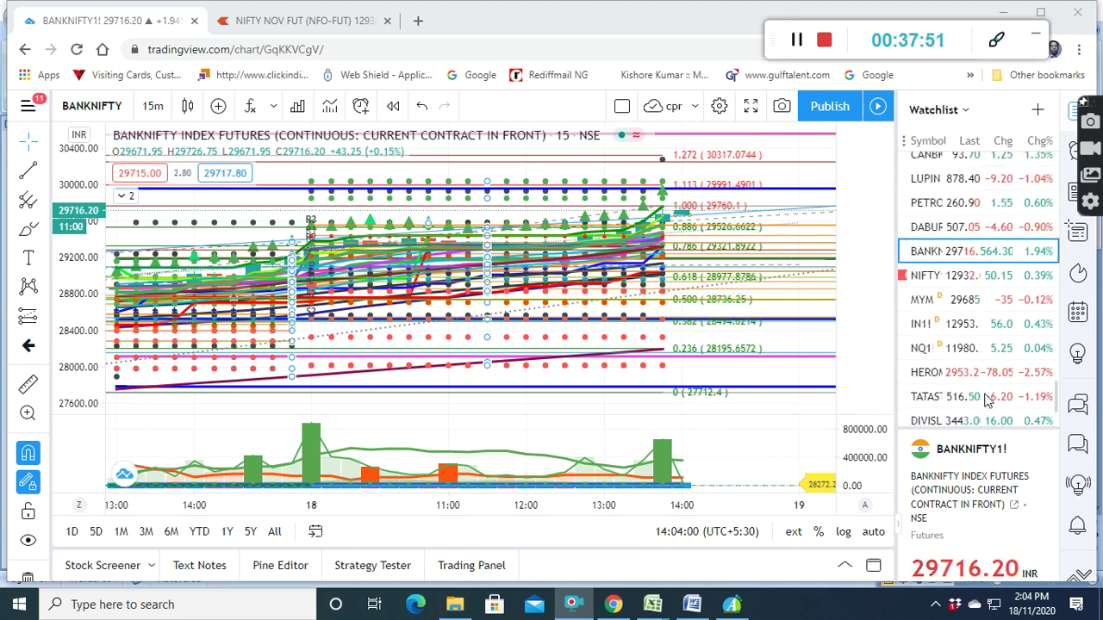
scroll(989, 401, "down", 3)
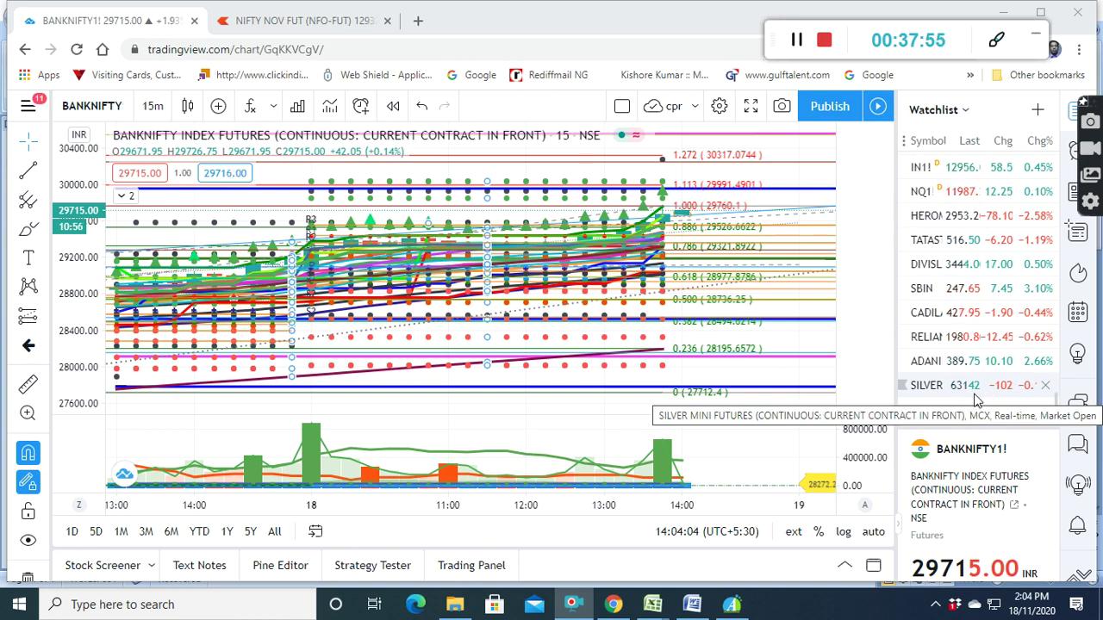
scroll(976, 399, "up", 3)
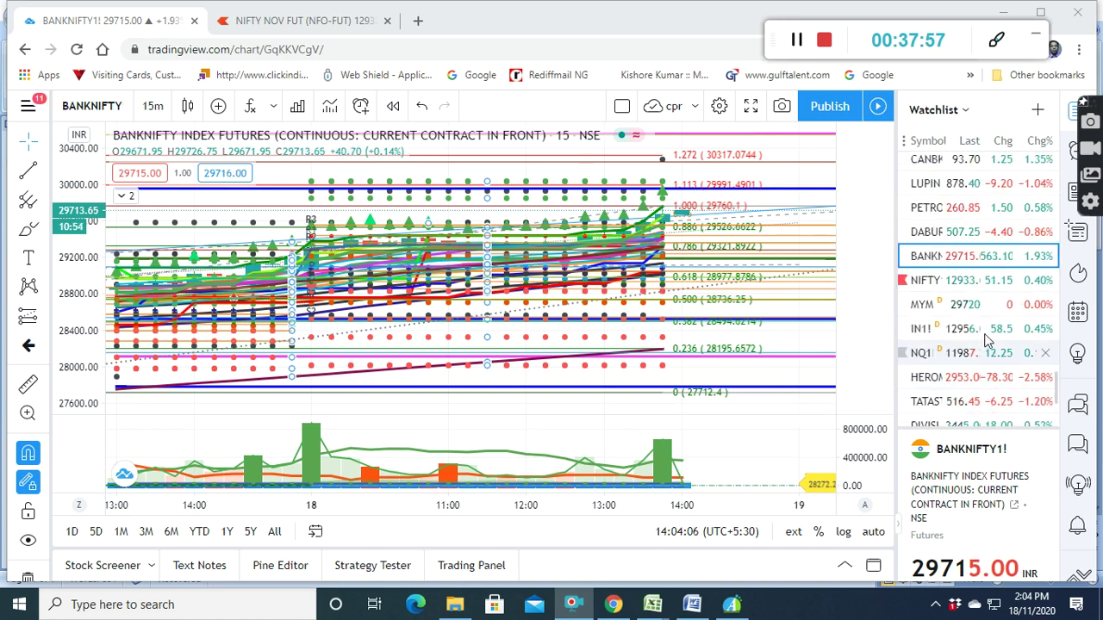
scroll(982, 308, "up", 5)
scroll(982, 308, "up", 5)
scroll(982, 308, "up", 2)
scroll(982, 307, "up", 2)
scroll(980, 304, "up", 4)
scroll(979, 303, "up", 2)
scroll(980, 303, "up", 2)
scroll(980, 303, "up", 2)
scroll(979, 306, "up", 3)
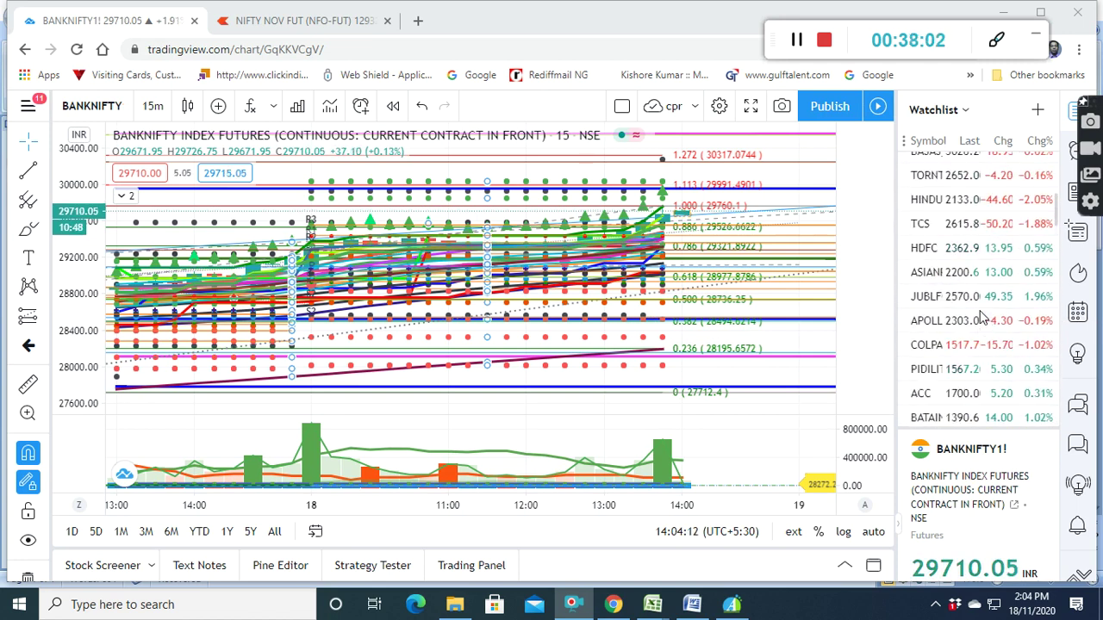
scroll(980, 311, "up", 3)
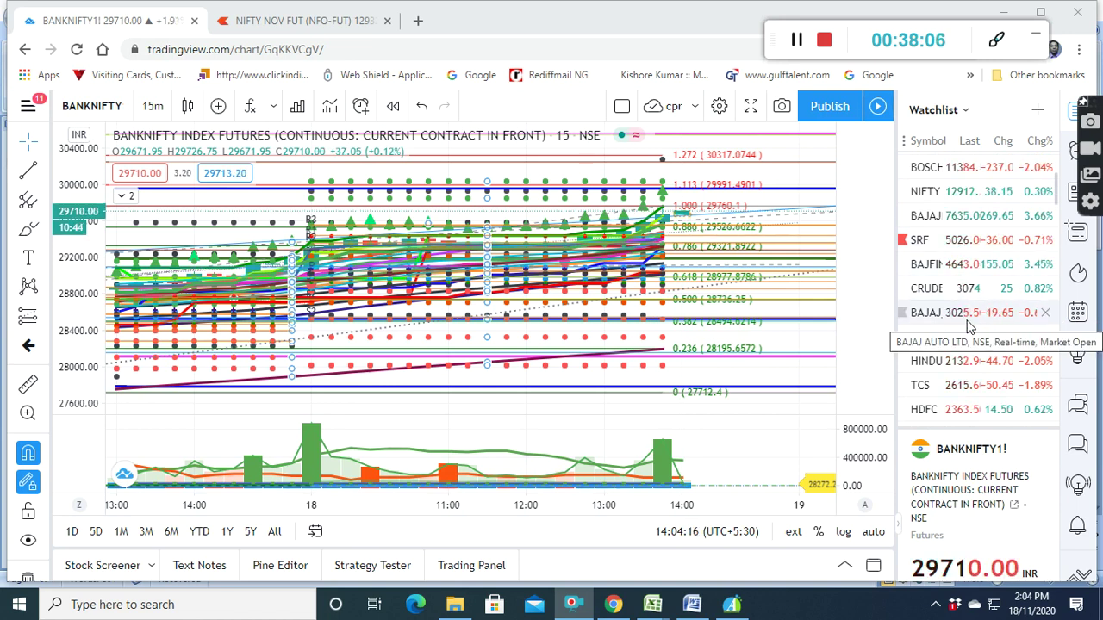
scroll(969, 324, "up", 3)
scroll(969, 324, "up", 3)
scroll(967, 324, "up", 1)
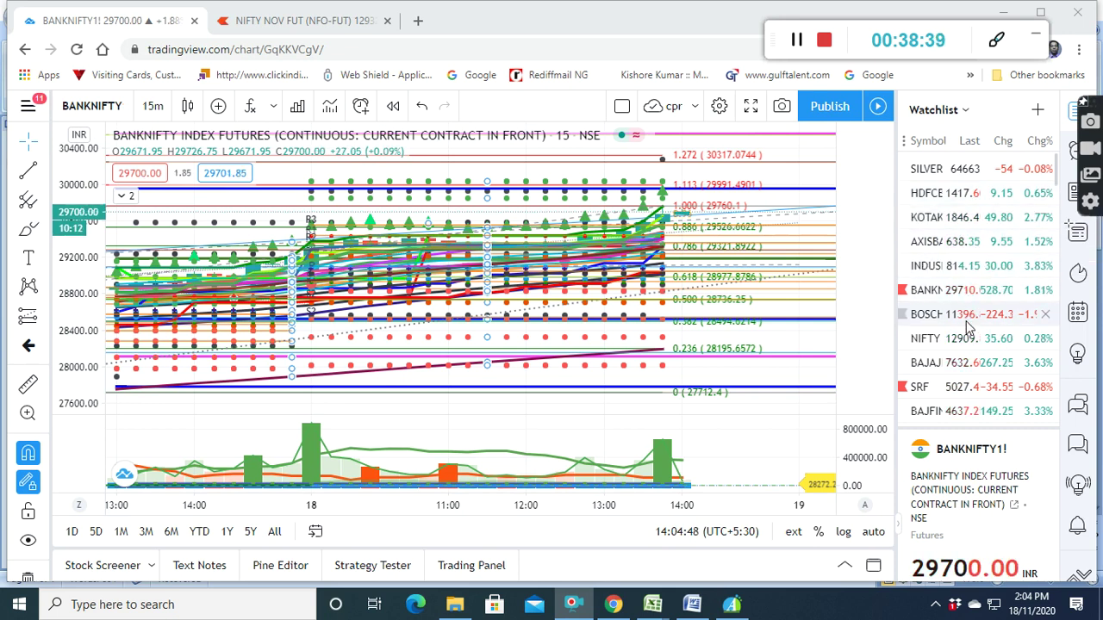
scroll(967, 349, "down", 2)
scroll(967, 349, "down", 2)
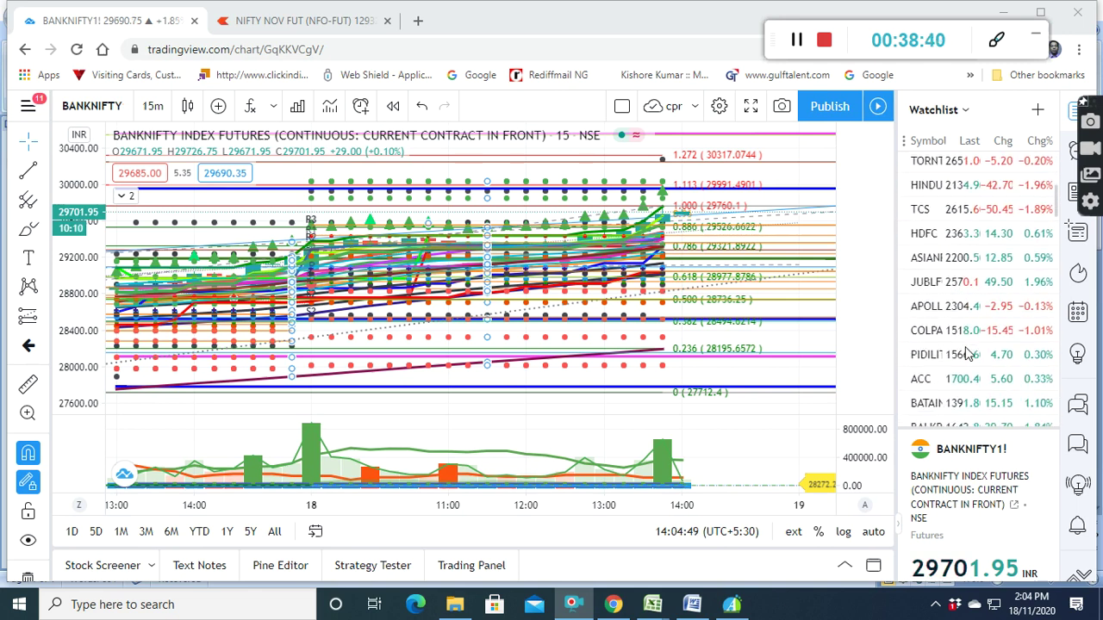
scroll(967, 351, "down", 2)
scroll(968, 355, "down", 1)
scroll(969, 362, "down", 3)
scroll(968, 362, "down", 3)
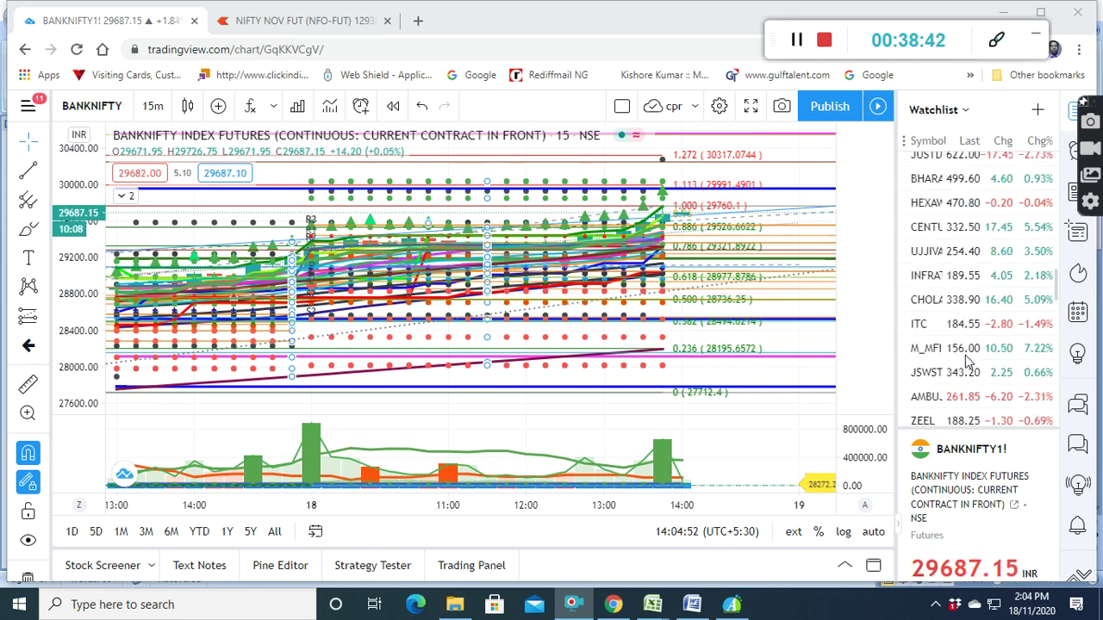
scroll(968, 362, "down", 3)
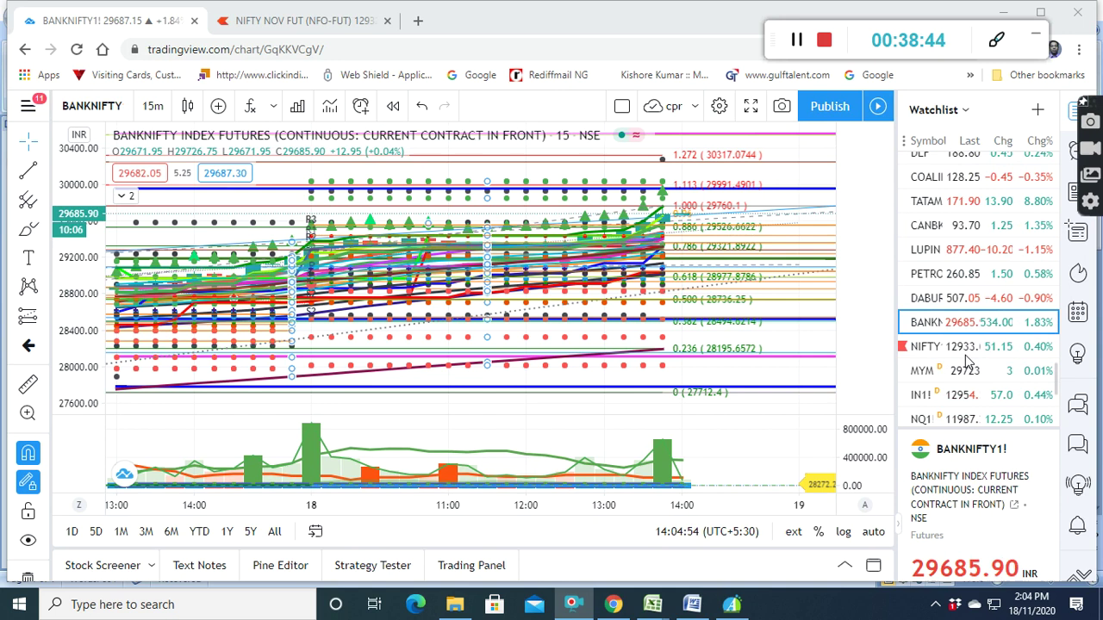
scroll(966, 360, "down", 2)
scroll(967, 360, "down", 1)
scroll(968, 361, "down", 2)
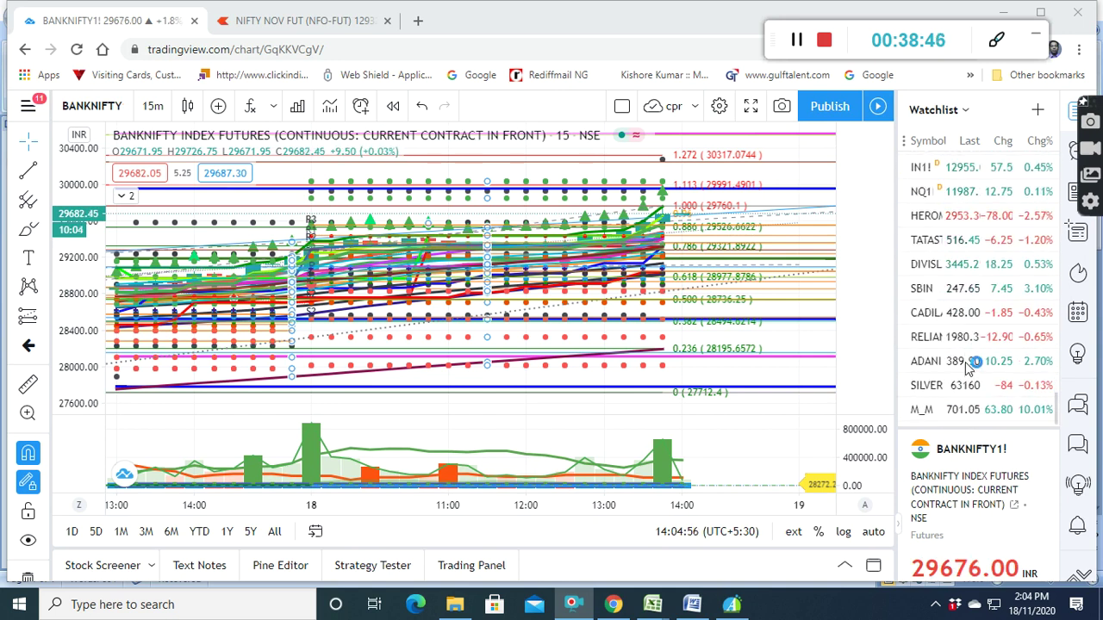
mouse_move(965, 385)
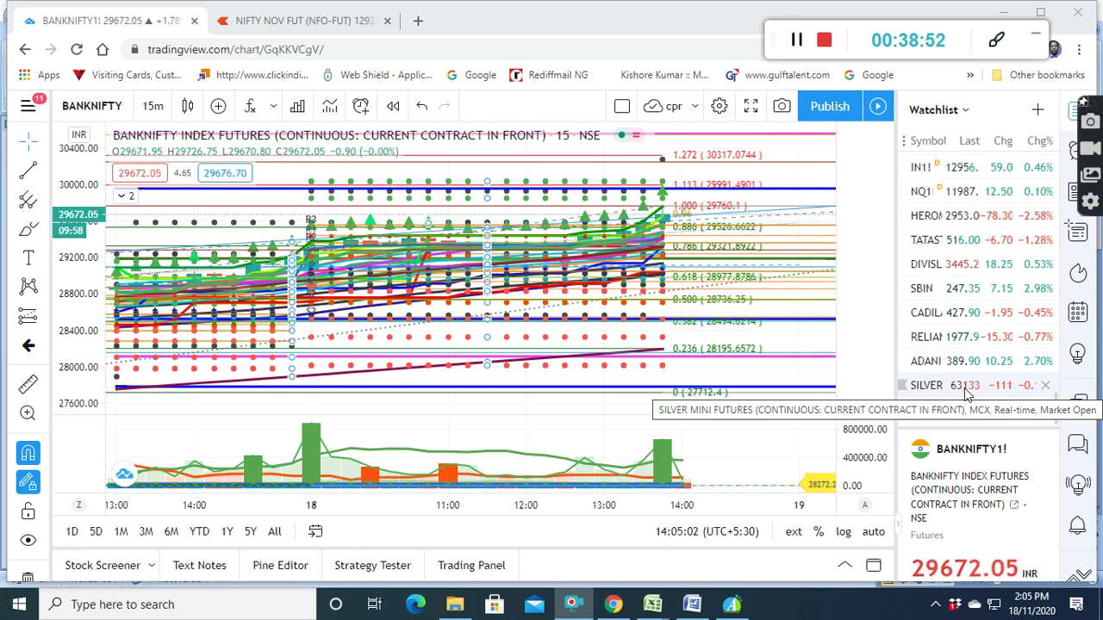
scroll(965, 394, "up", 2)
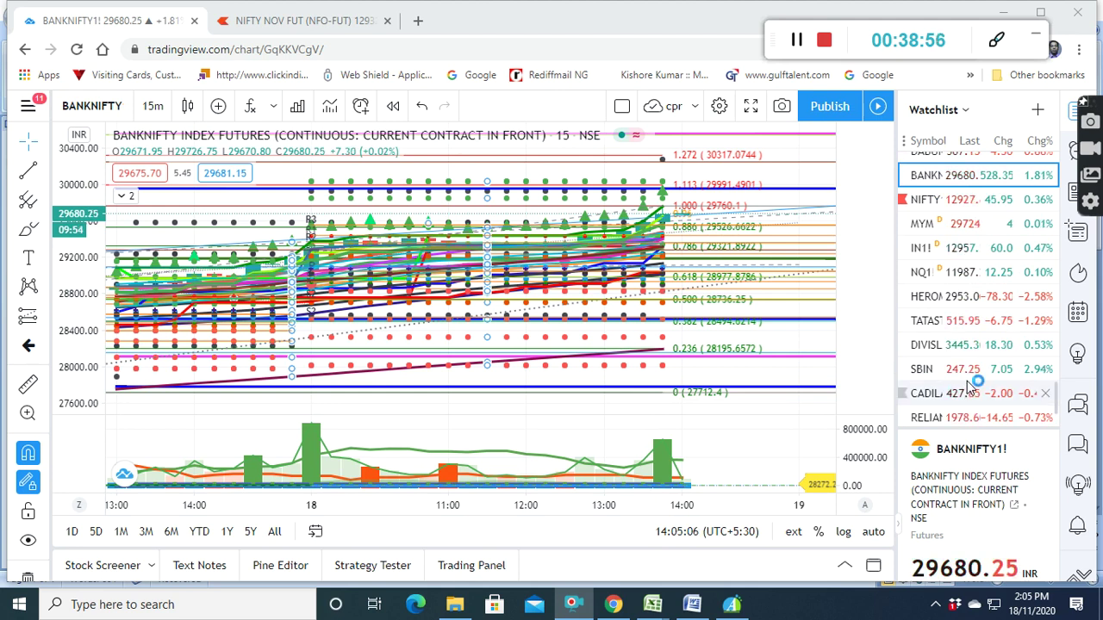
scroll(970, 387, "up", 2)
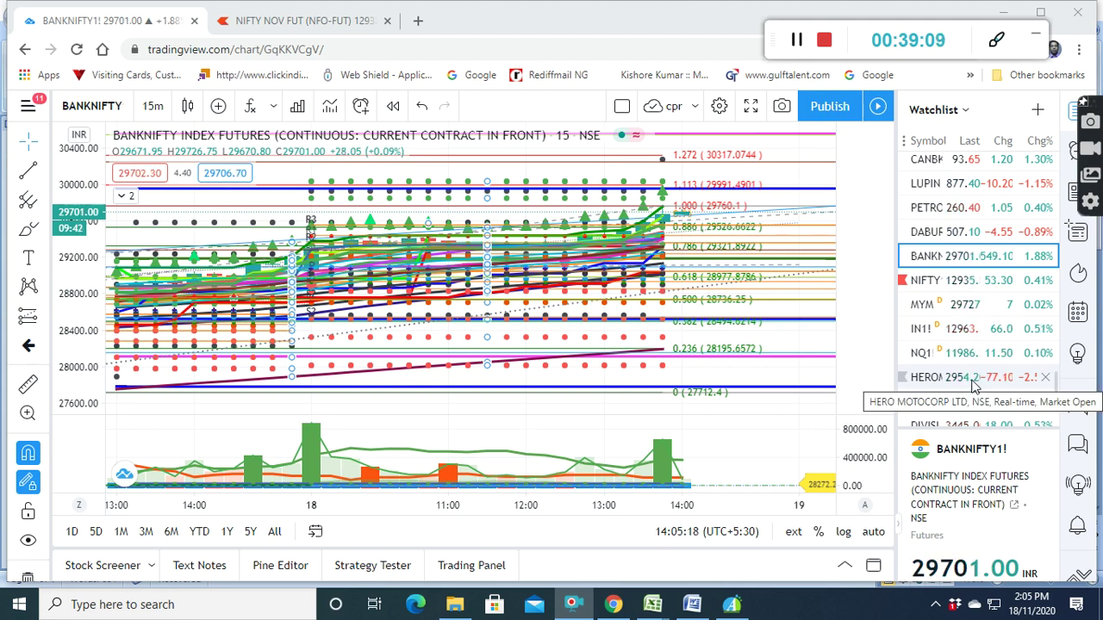
scroll(972, 385, "down", 2)
scroll(972, 385, "down", 1)
scroll(972, 385, "down", 3)
scroll(974, 387, "down", 2)
scroll(972, 385, "up", 2)
scroll(972, 385, "up", 2)
scroll(972, 386, "up", 3)
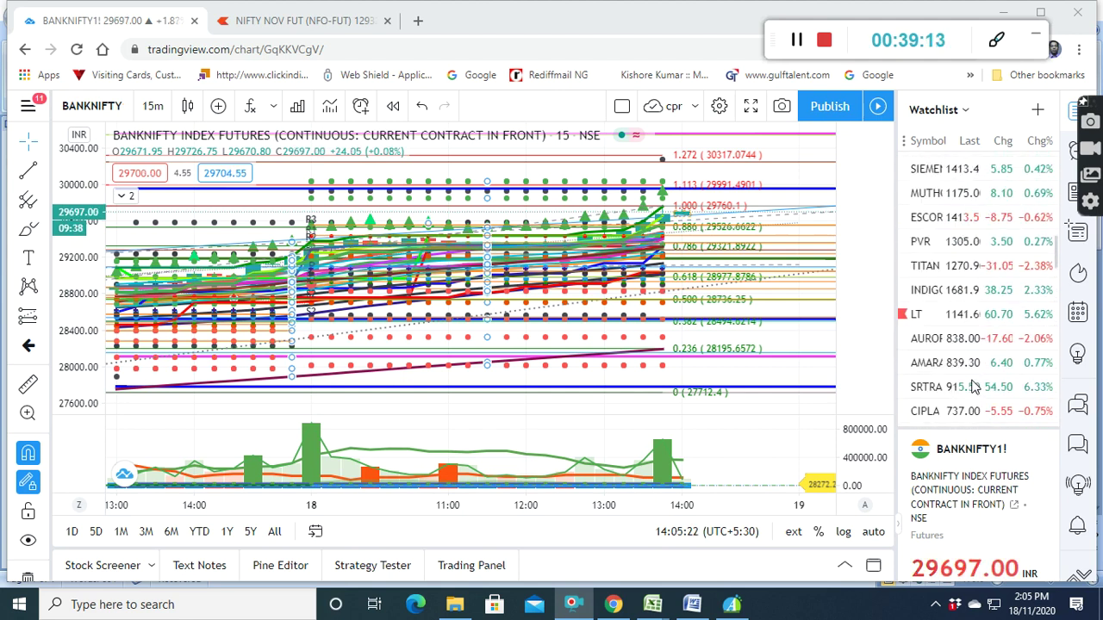
scroll(974, 387, "up", 1)
scroll(973, 387, "up", 3)
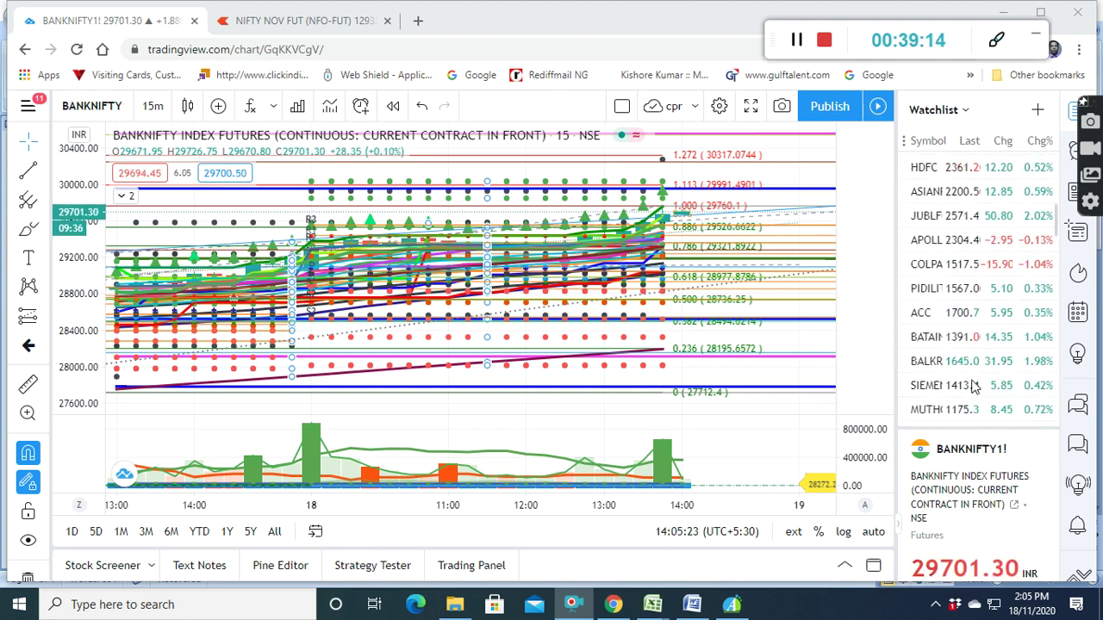
scroll(974, 387, "up", 2)
scroll(974, 387, "up", 2)
scroll(973, 387, "up", 1)
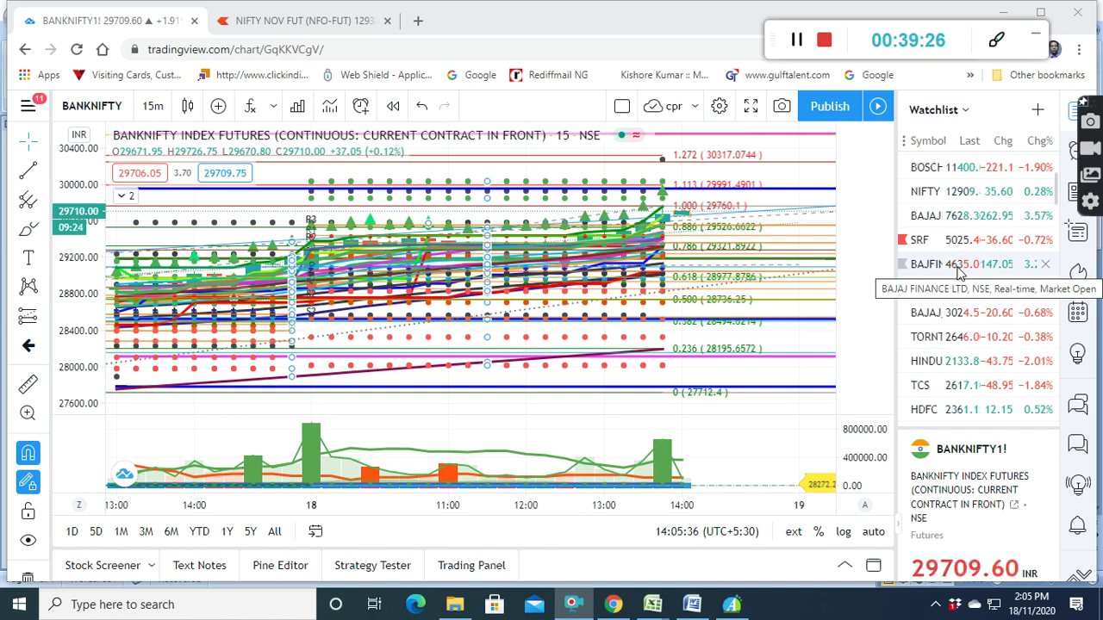
scroll(959, 272, "down", 2)
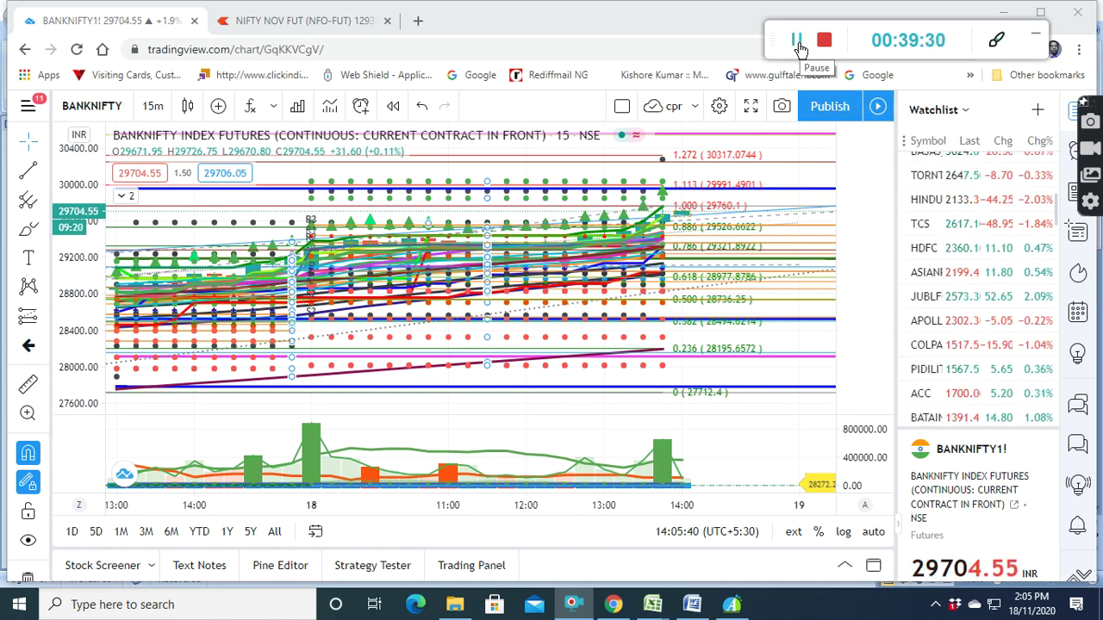
Switch from TradingView to the Excel WORKING FILE 3 workbook with Alt+Tab
key("alt+Tab")
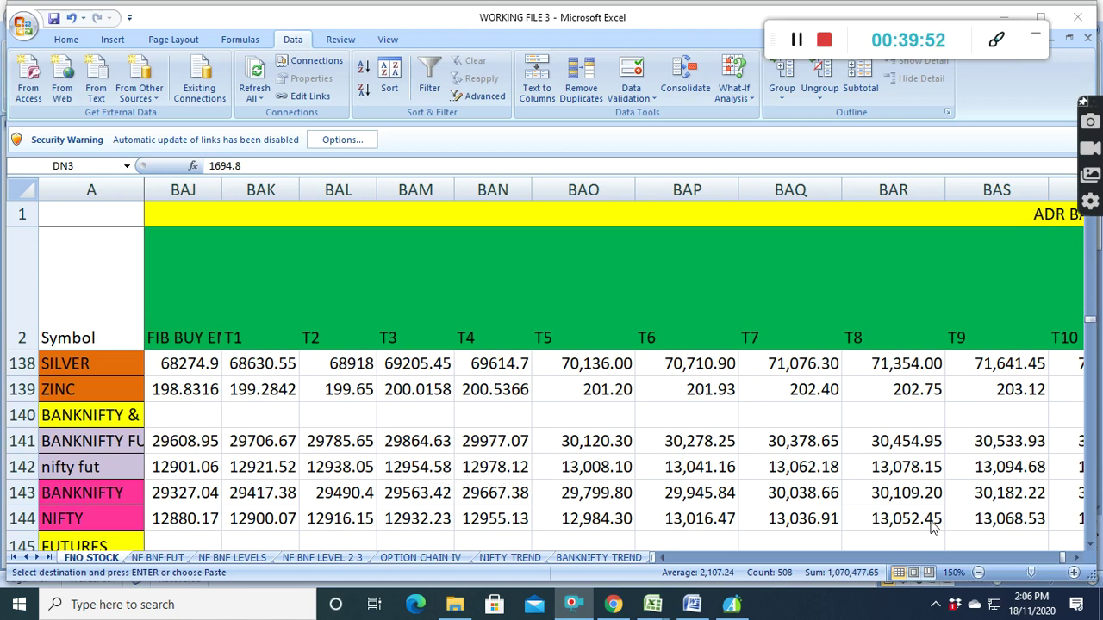
Activate the Excel window and bring the FIB SELL level columns into view
left_click(1077, 563)
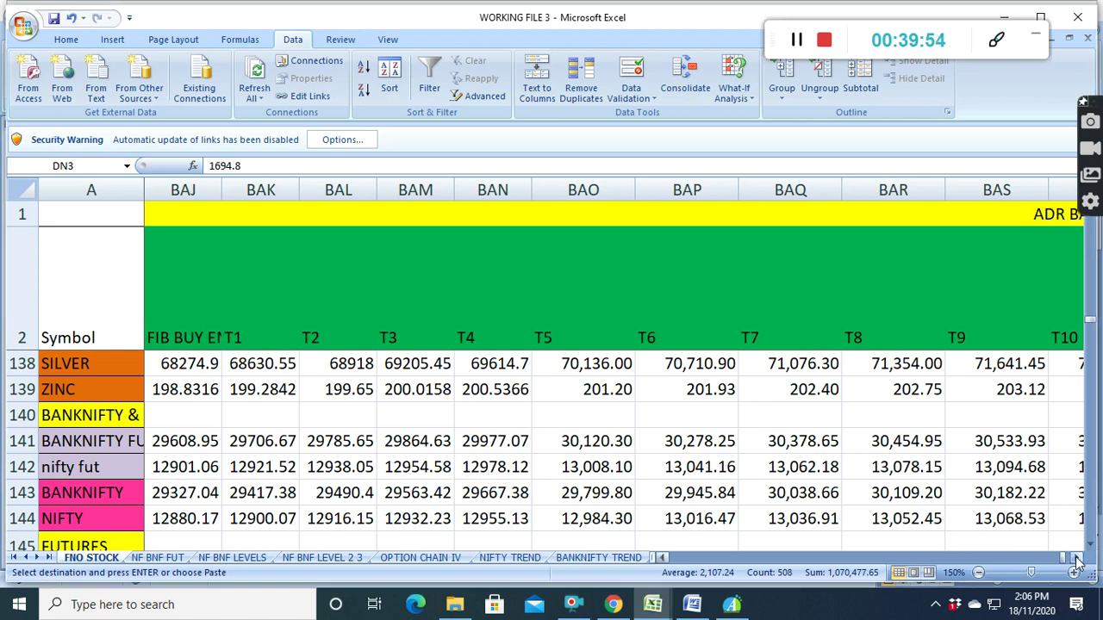
left_click(1077, 558)
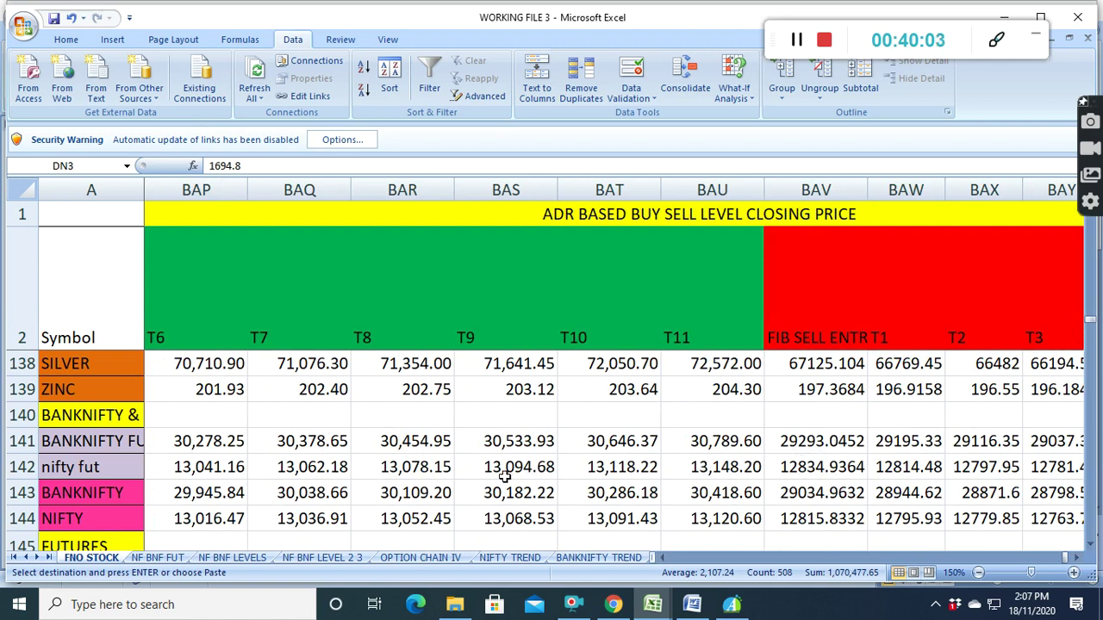
scroll(505, 477, "up", 3)
scroll(492, 492, "up", 3)
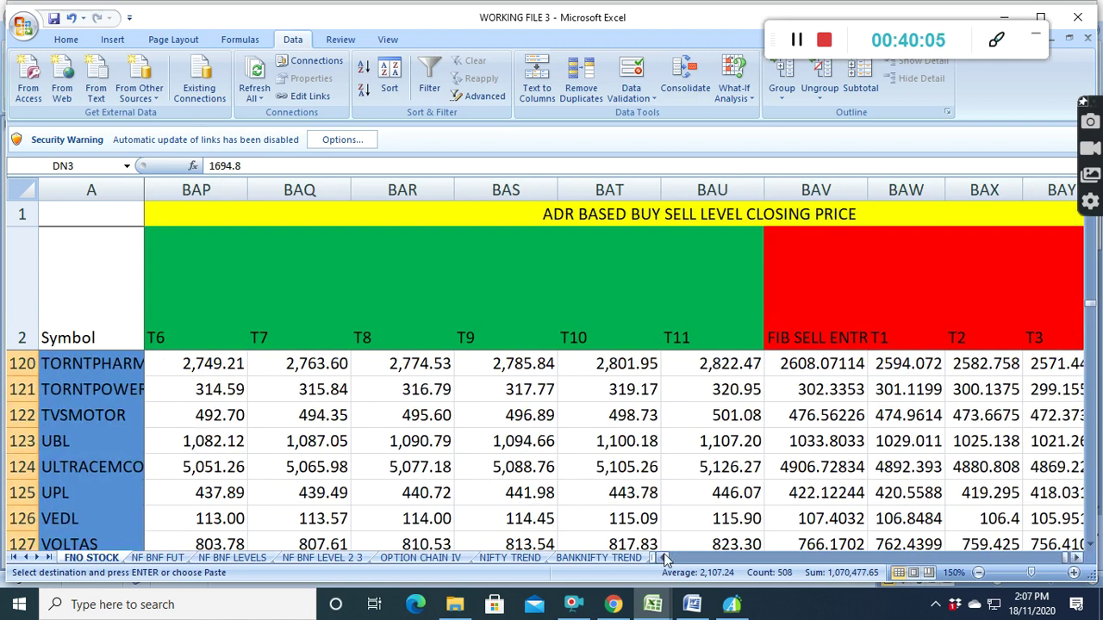
left_click_drag(671, 561, 659, 562)
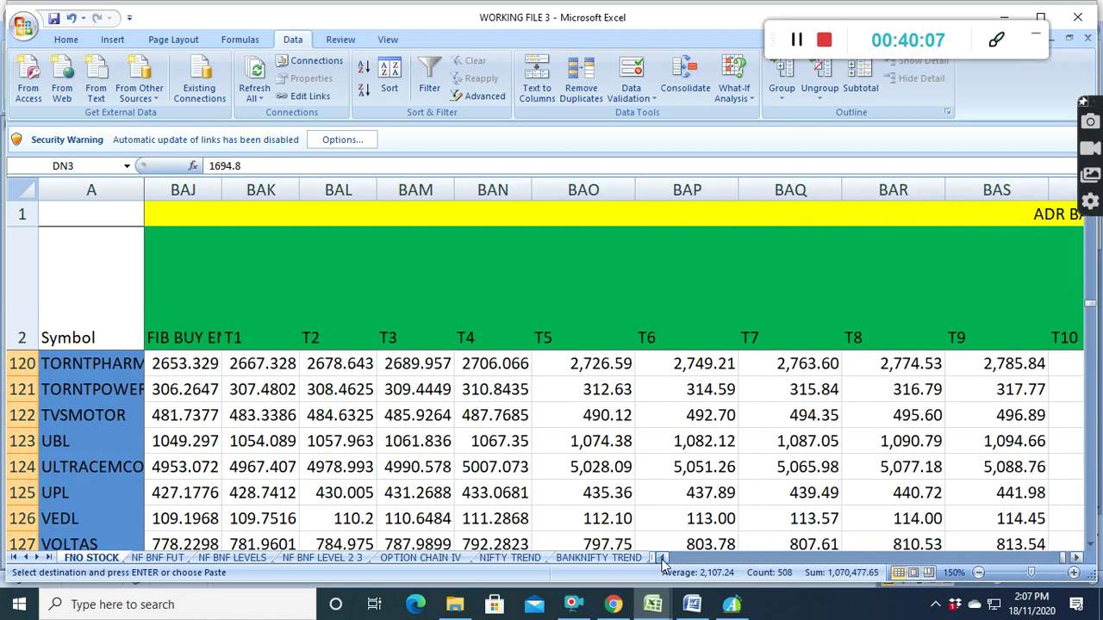
Scroll the FNO STOCK sheet up to rows 48–55, GRASIM through HINDPETRO
scroll(373, 534, "down", 2)
scroll(373, 534, "up", 1)
scroll(261, 496, "up", 2)
scroll(261, 497, "up", 1)
scroll(260, 498, "up", 1)
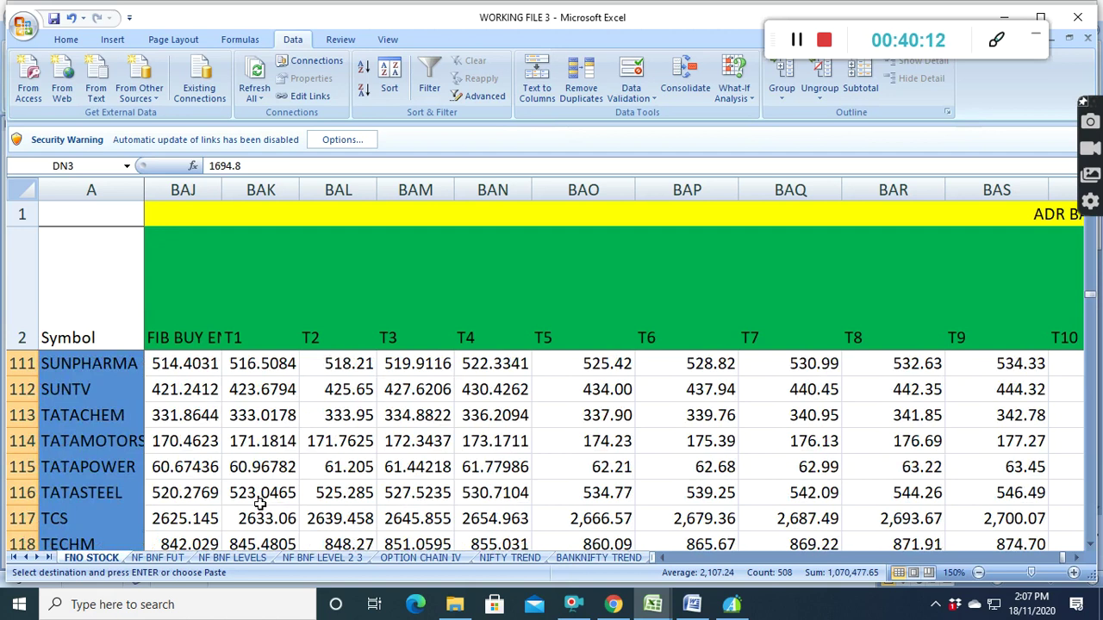
scroll(260, 498, "up", 2)
scroll(260, 498, "up", 4)
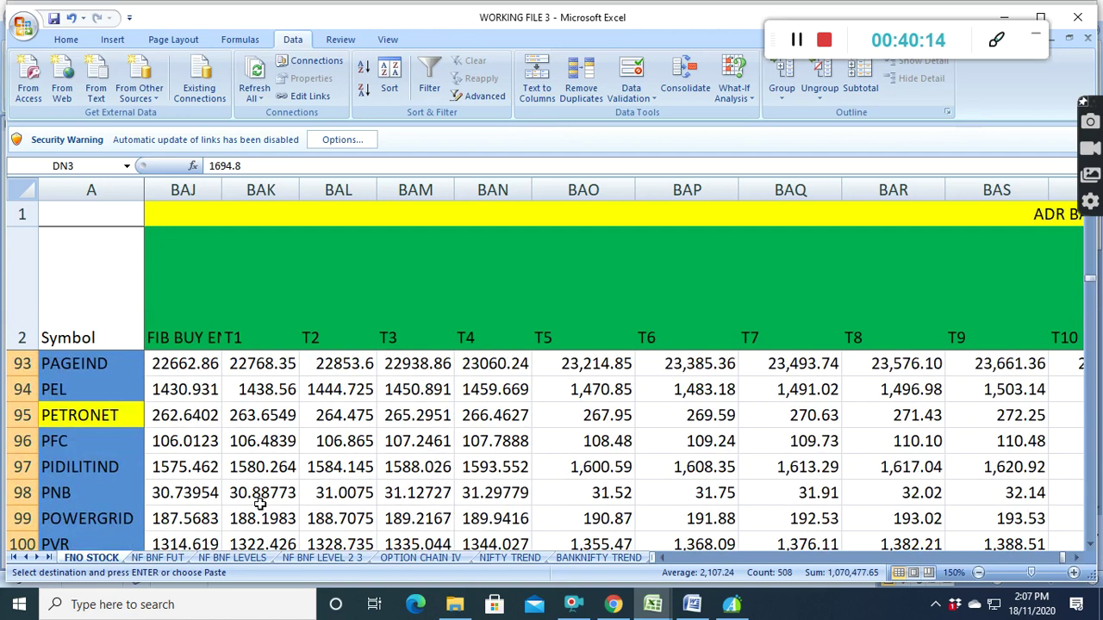
scroll(260, 500, "down", 1)
scroll(260, 503, "up", 1)
scroll(261, 503, "down", 2)
scroll(260, 503, "up", 3)
scroll(260, 503, "up", 1)
scroll(260, 504, "up", 3)
scroll(260, 504, "up", 3)
scroll(261, 504, "up", 4)
scroll(261, 504, "up", 1)
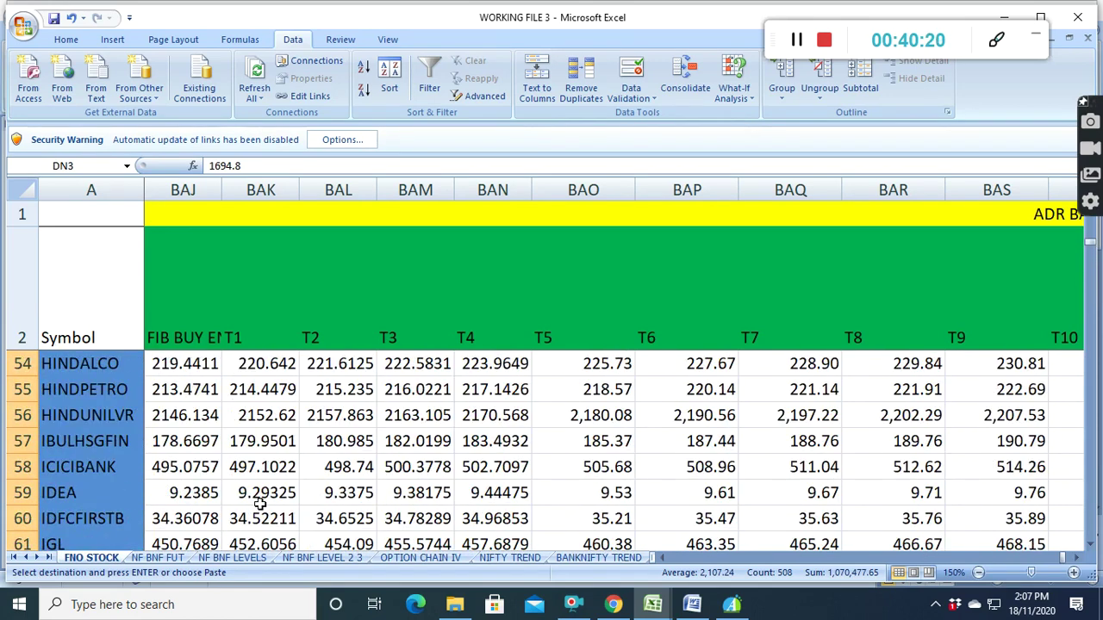
scroll(261, 503, "up", 2)
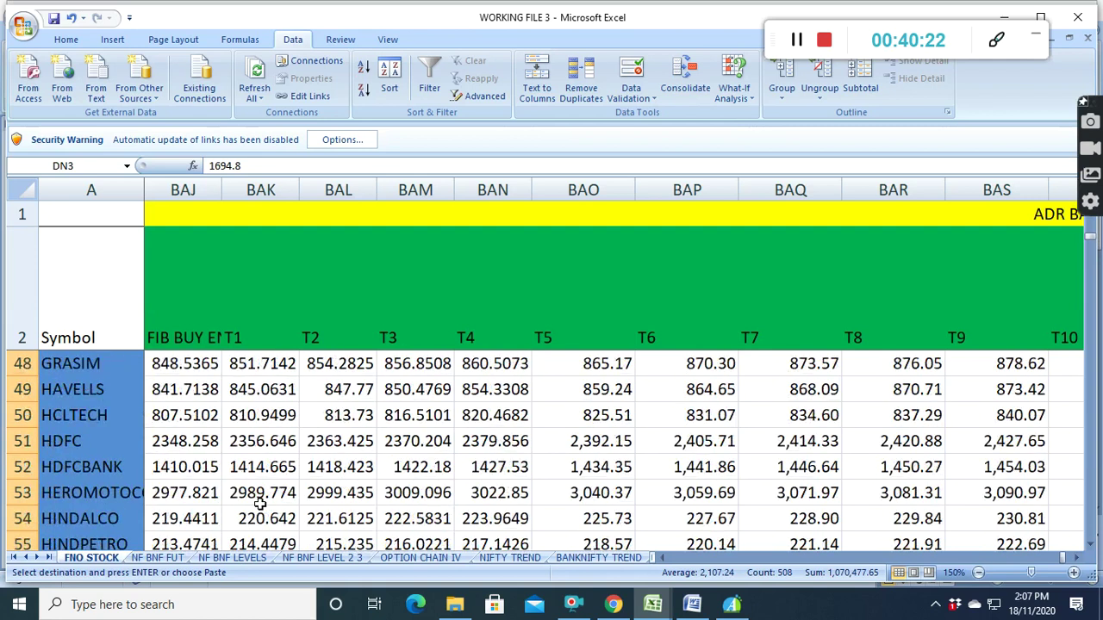
scroll(260, 503, "down", 1)
scroll(261, 503, "up", 1)
Read HDFCBANK's T2, T3, sell-entry and sell T1 formulas, then row 53's buy-entry formula
left_click(343, 467)
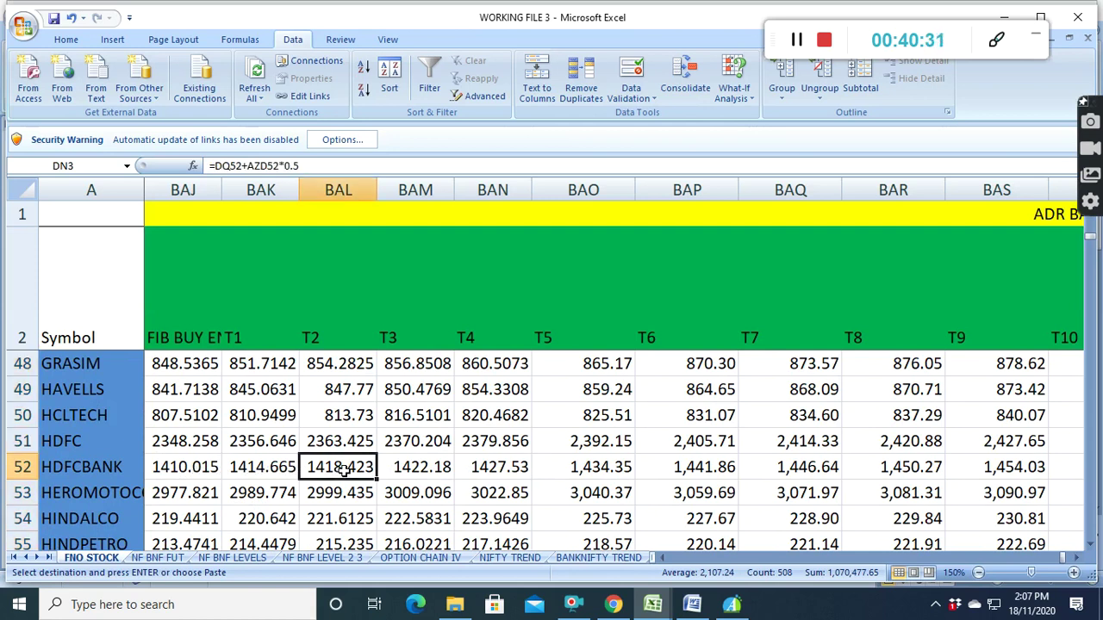
left_click(417, 467)
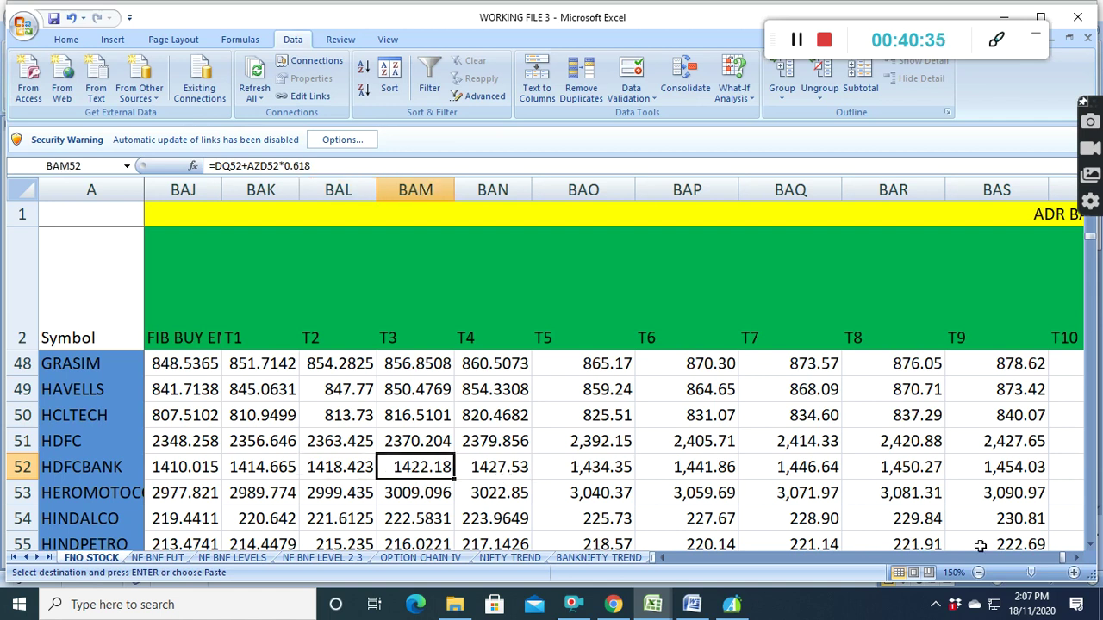
left_click(1077, 558)
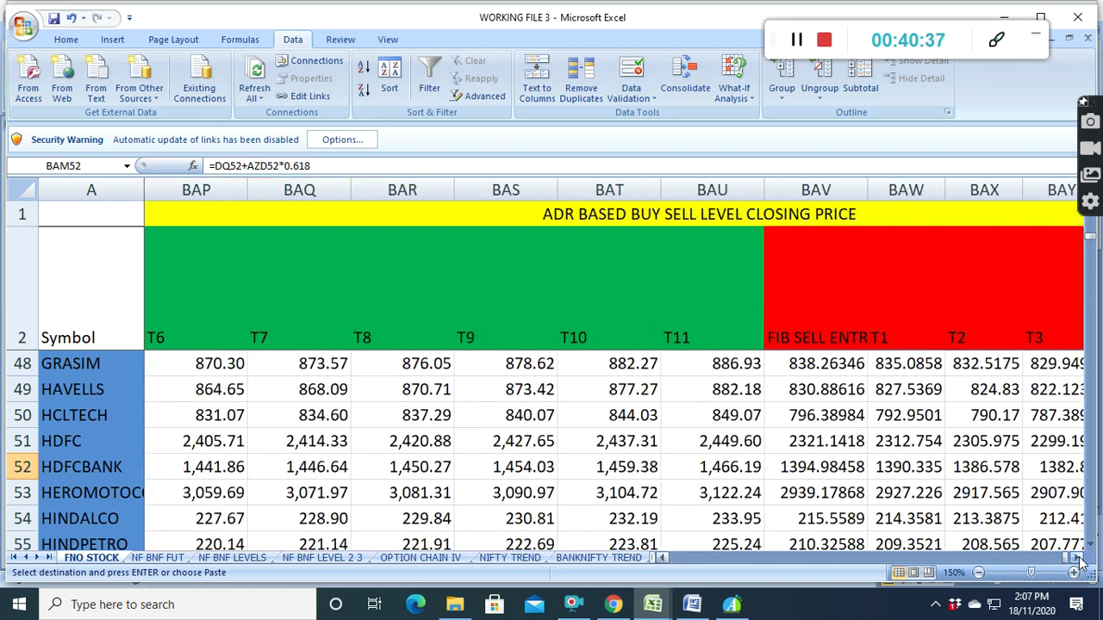
left_click(801, 472)
left_click(900, 473)
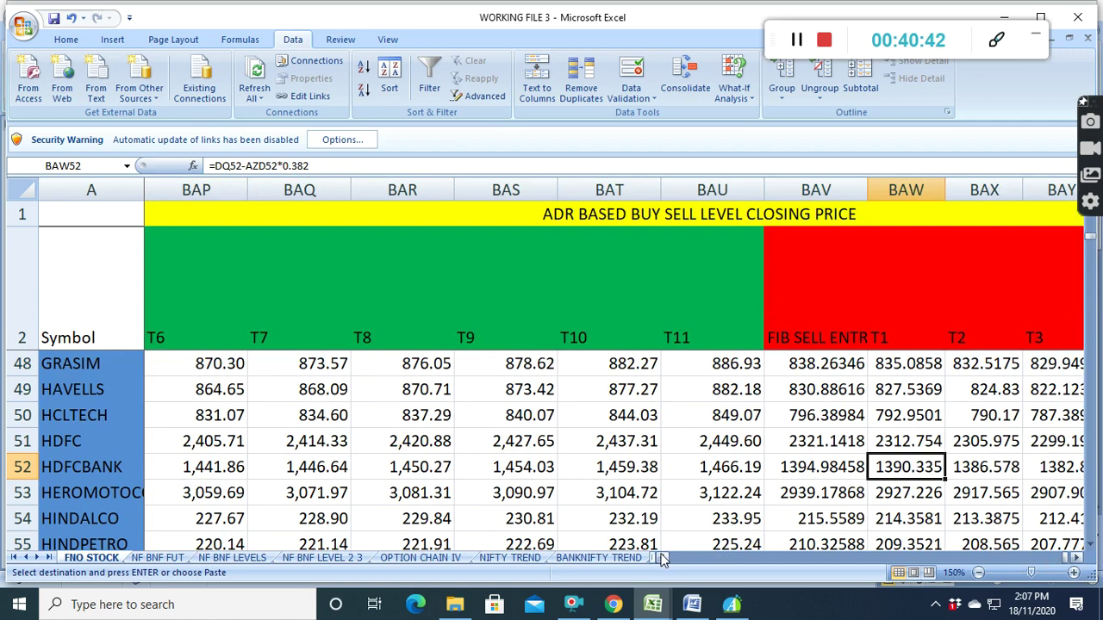
left_click(663, 558)
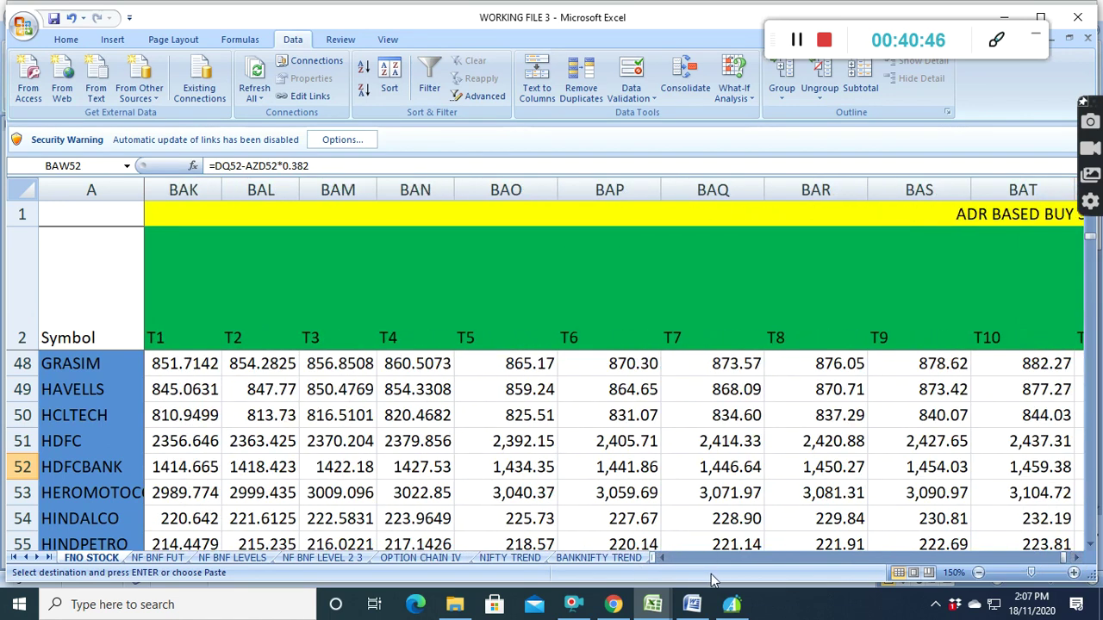
left_click(662, 558)
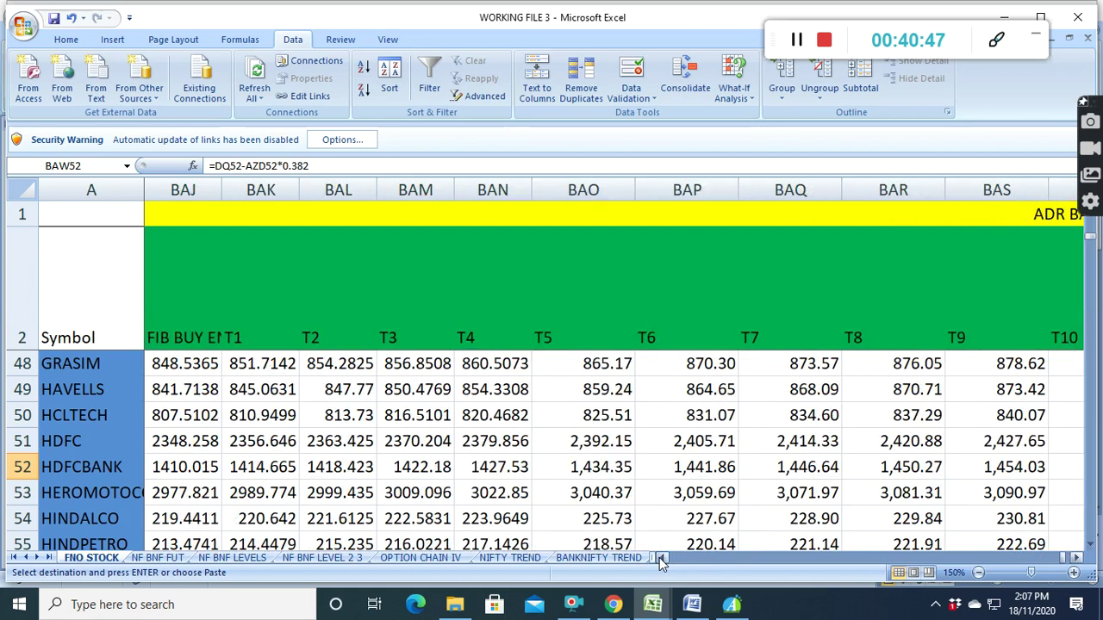
left_click(191, 493)
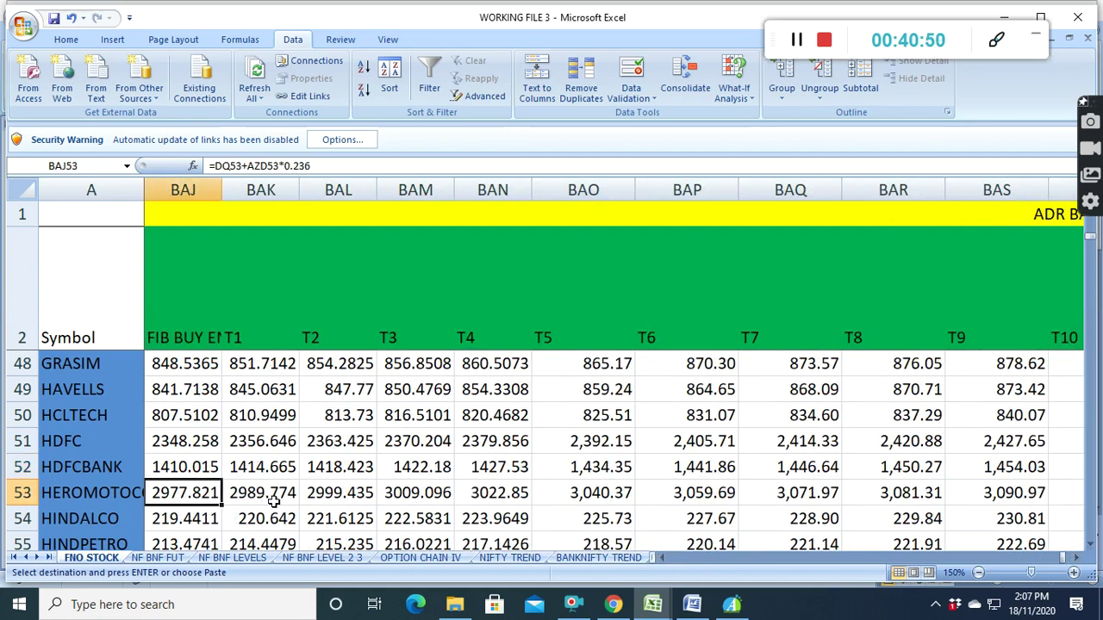
Inspect the row 53 sell-entry formula in the sell-level columns
left_click(1077, 559)
left_click(1077, 559)
left_click(1077, 558)
left_click(1077, 558)
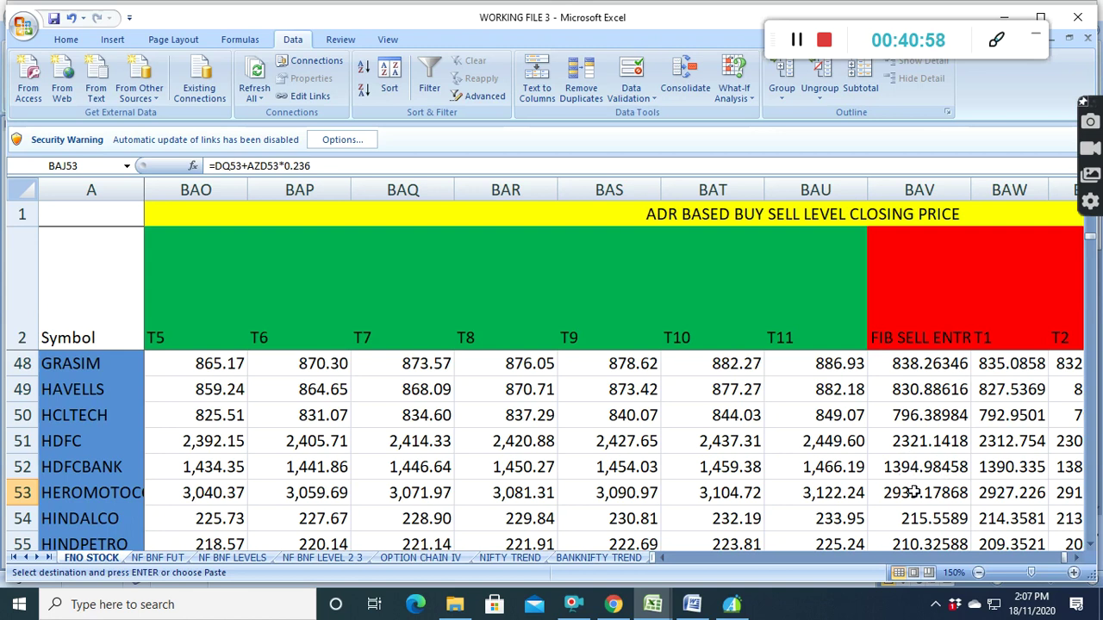
left_click(915, 492)
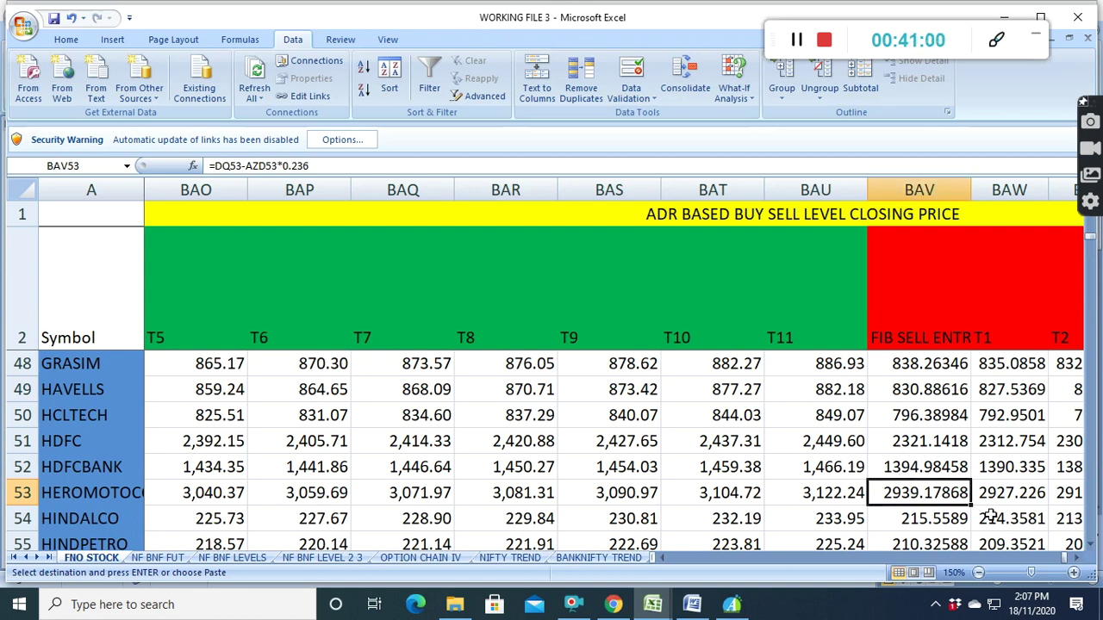
Compare KOTAKBANK's buy-entry and T1 formulas built from DQ plus AZD multiples
left_click(666, 559)
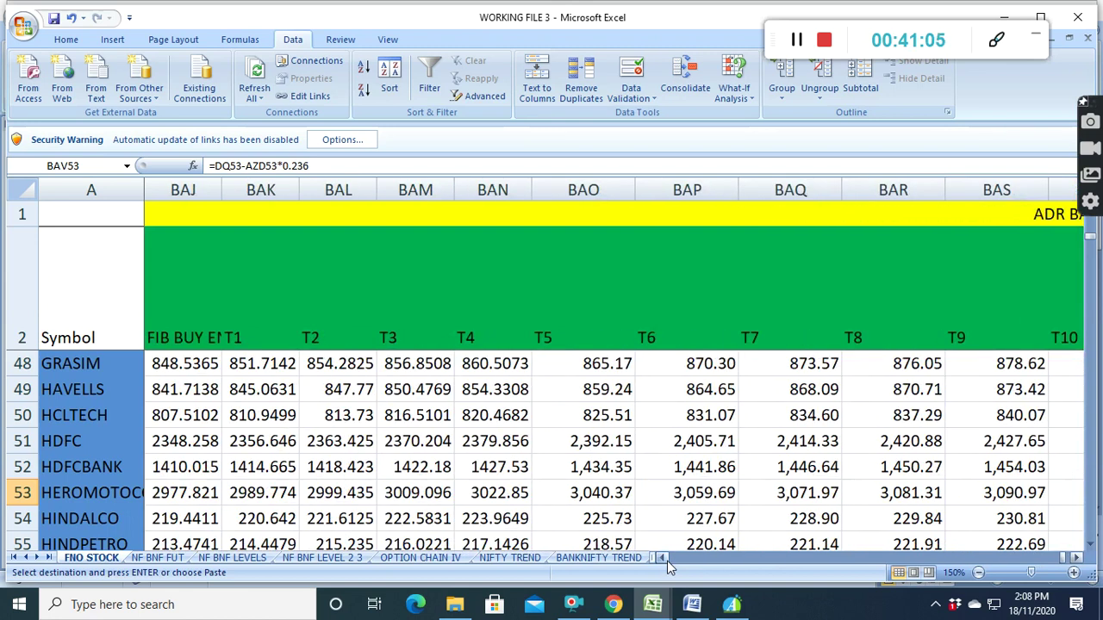
scroll(334, 493, "down", 3)
scroll(313, 485, "down", 2)
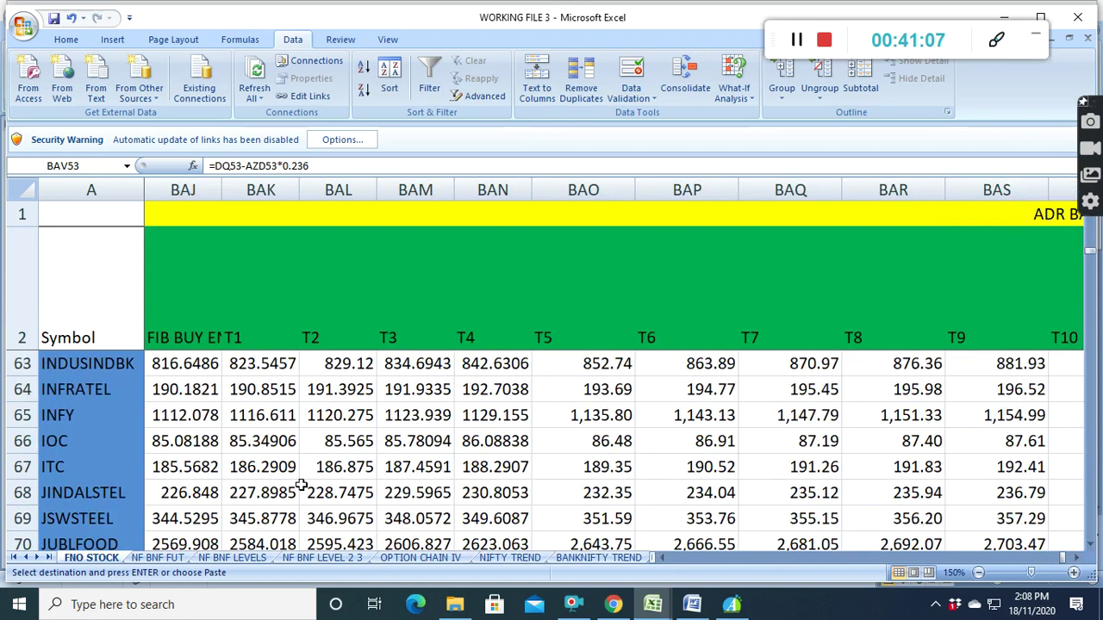
scroll(290, 484, "down", 1)
scroll(288, 483, "down", 1)
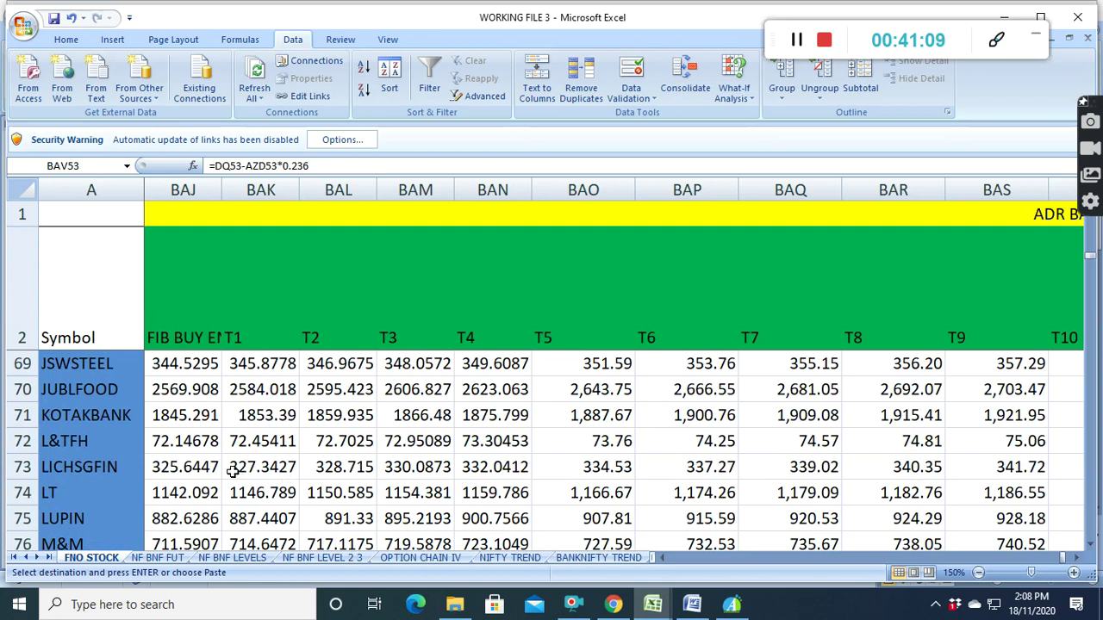
left_click(183, 415)
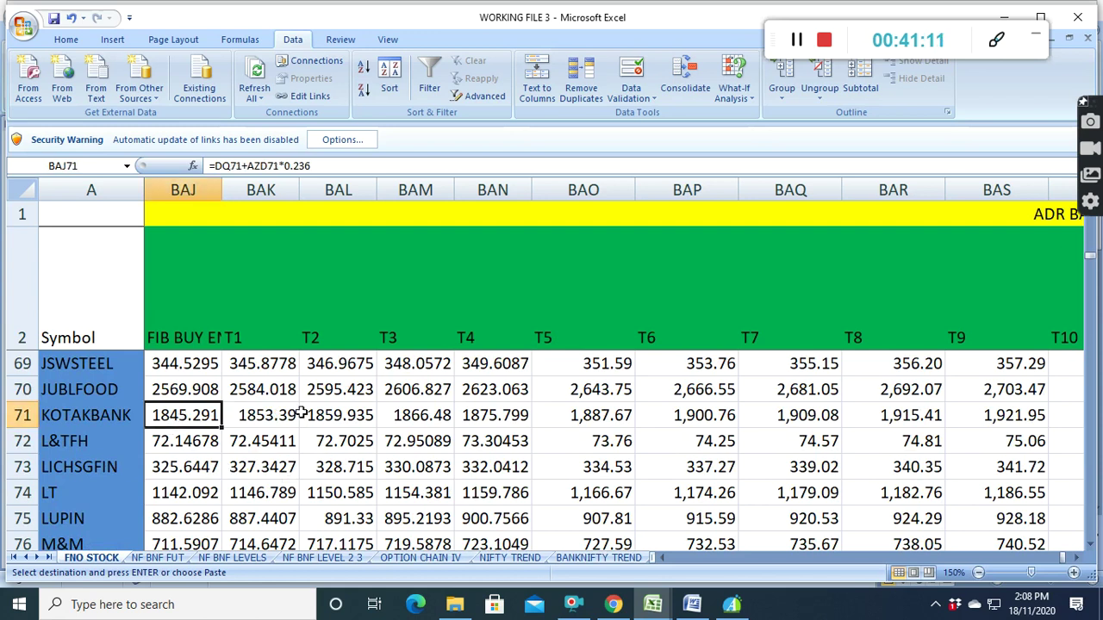
left_click(272, 417)
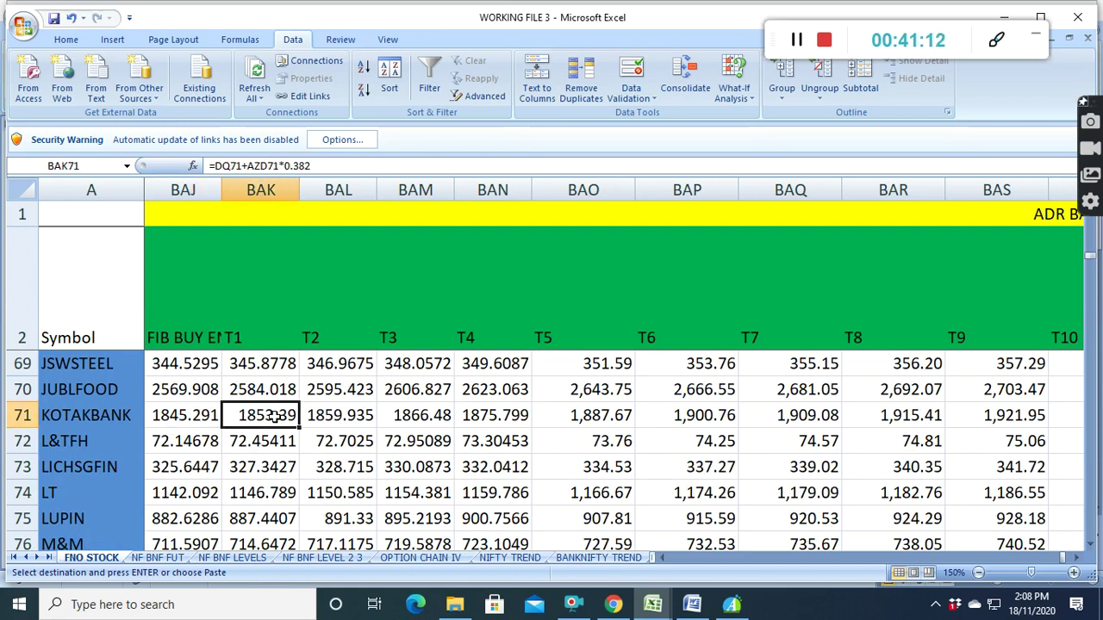
left_click(178, 420)
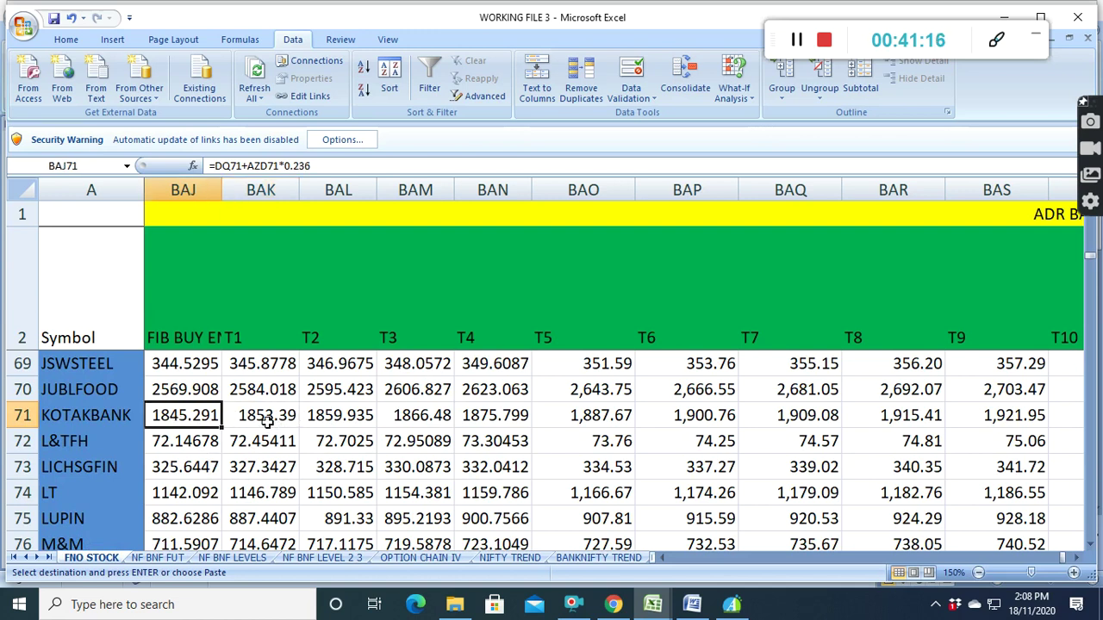
left_click(268, 419)
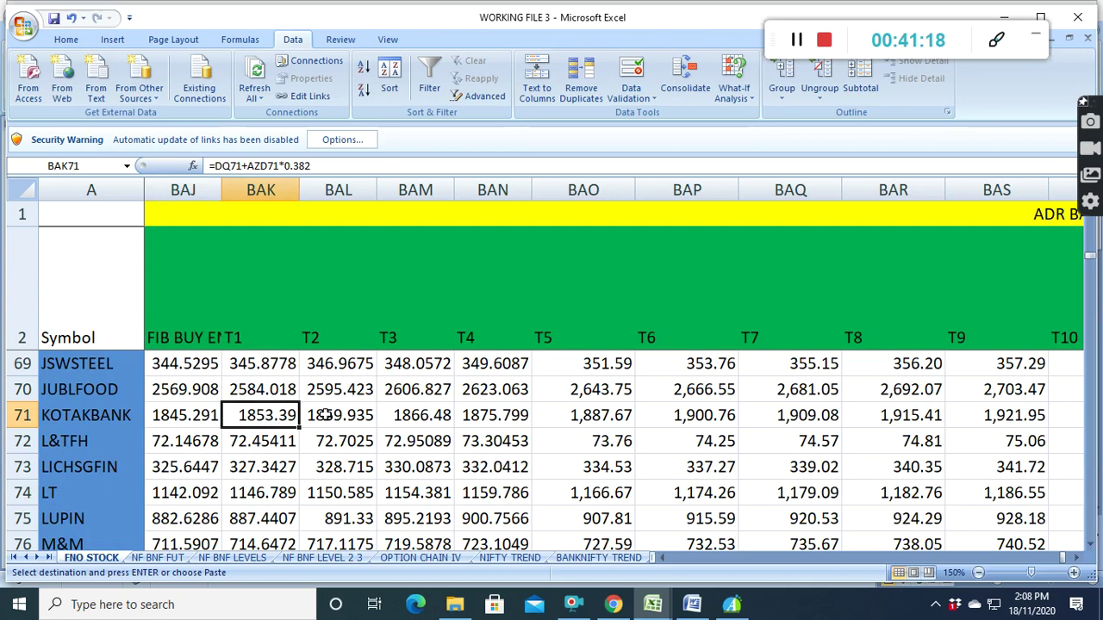
Move down the sheet to the PVR through RECLTD rows
scroll(355, 490, "down", 3)
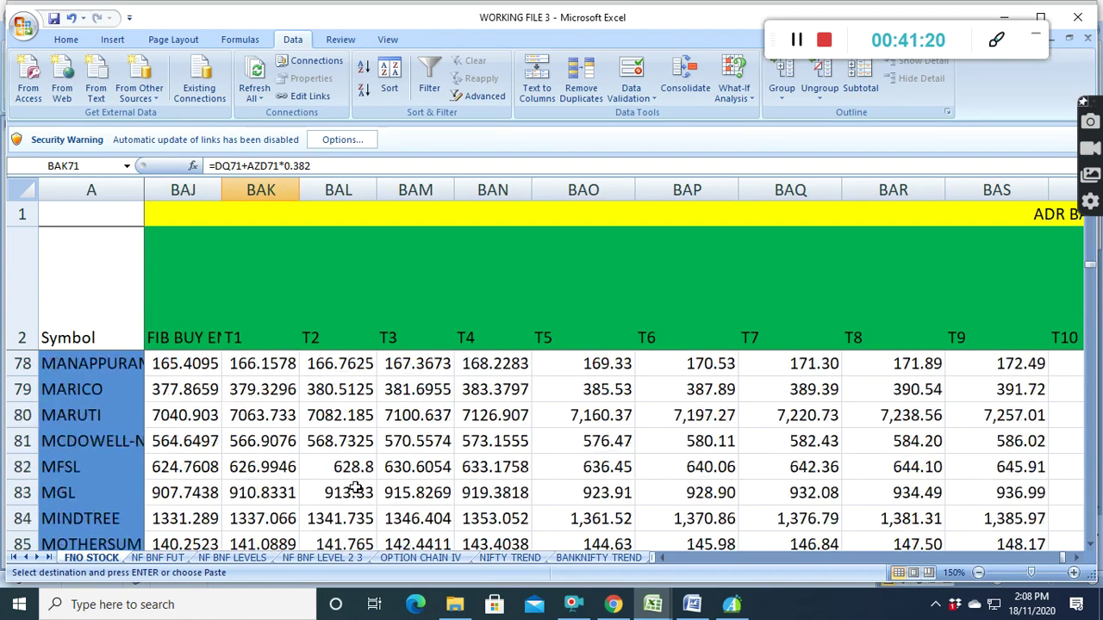
scroll(355, 490, "down", 2)
scroll(355, 490, "down", 1)
scroll(355, 490, "down", 3)
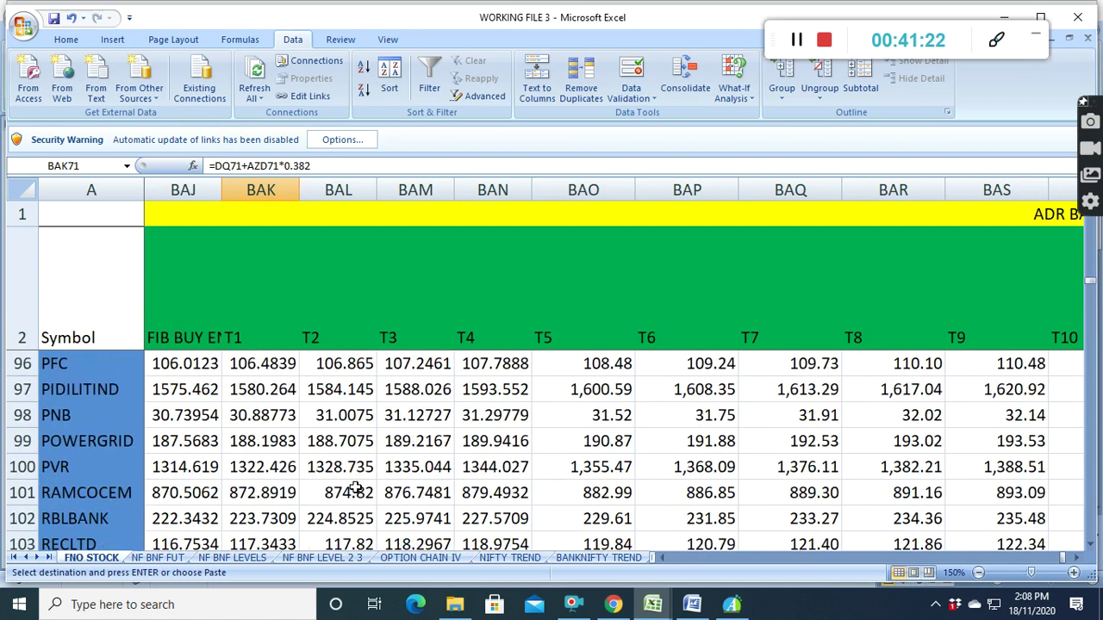
scroll(355, 490, "down", 4)
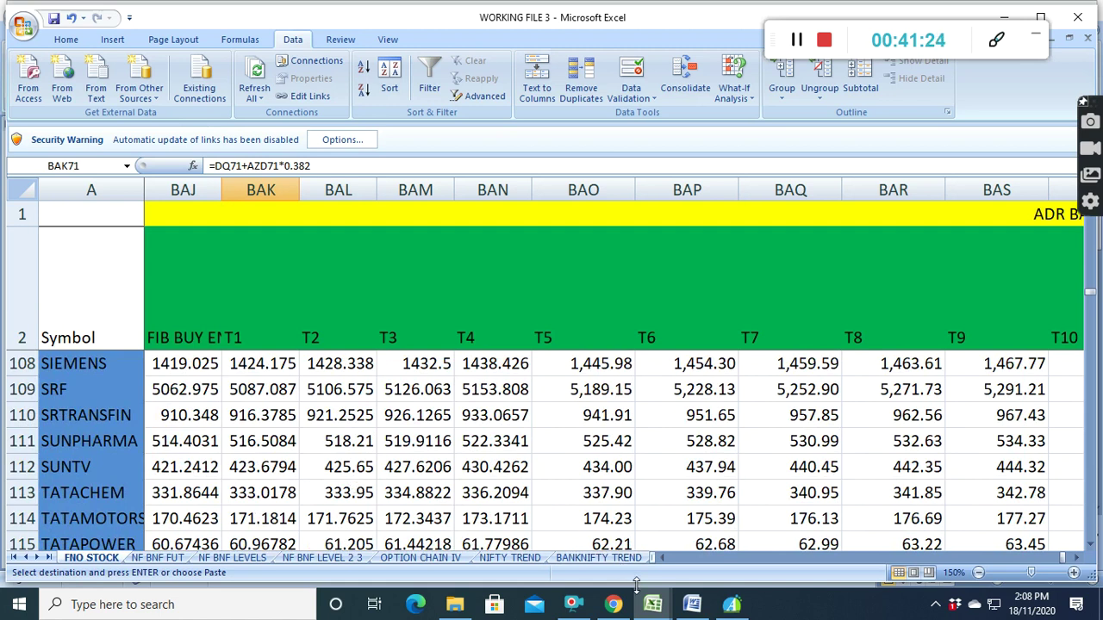
Return to TradingView and bring up the PVR 15-minute chart with levels 1285.504–1349.584
left_click(613, 604)
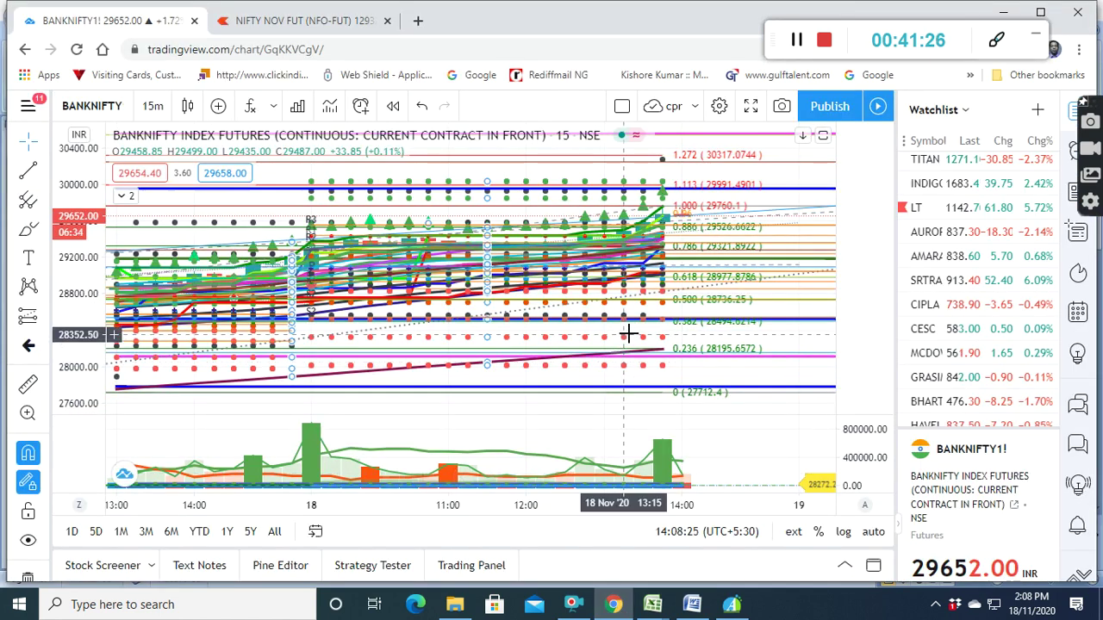
scroll(905, 320, "down", 2)
scroll(922, 331, "down", 5)
scroll(943, 345, "down", 5)
scroll(945, 345, "down", 5)
scroll(946, 345, "down", 1)
scroll(946, 345, "up", 1)
scroll(945, 345, "up", 2)
mouse_move(974, 328)
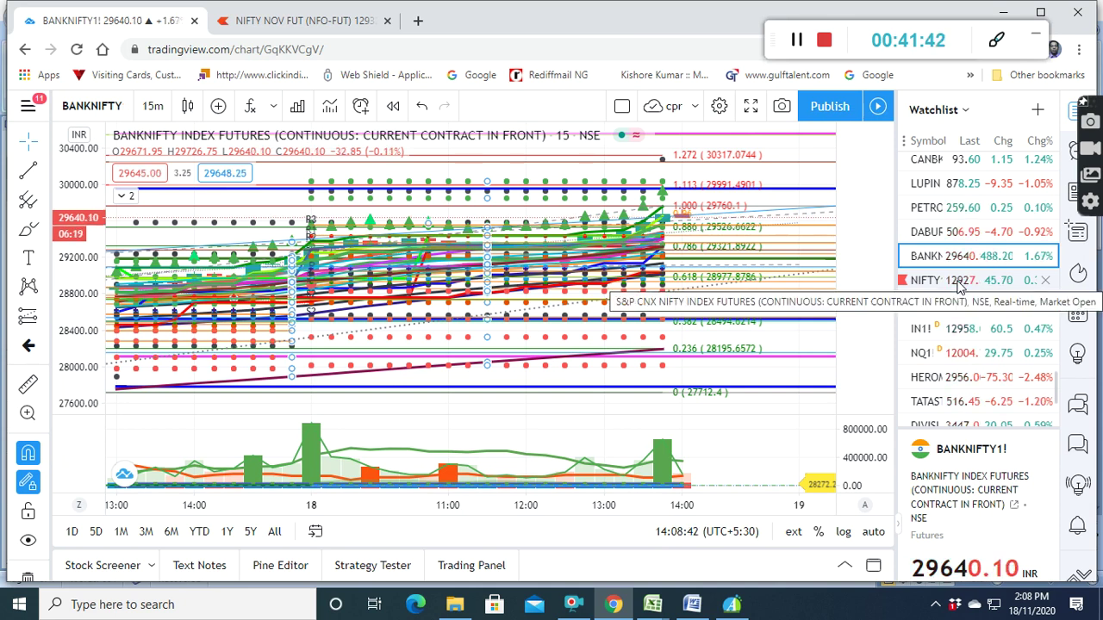
mouse_move(974, 402)
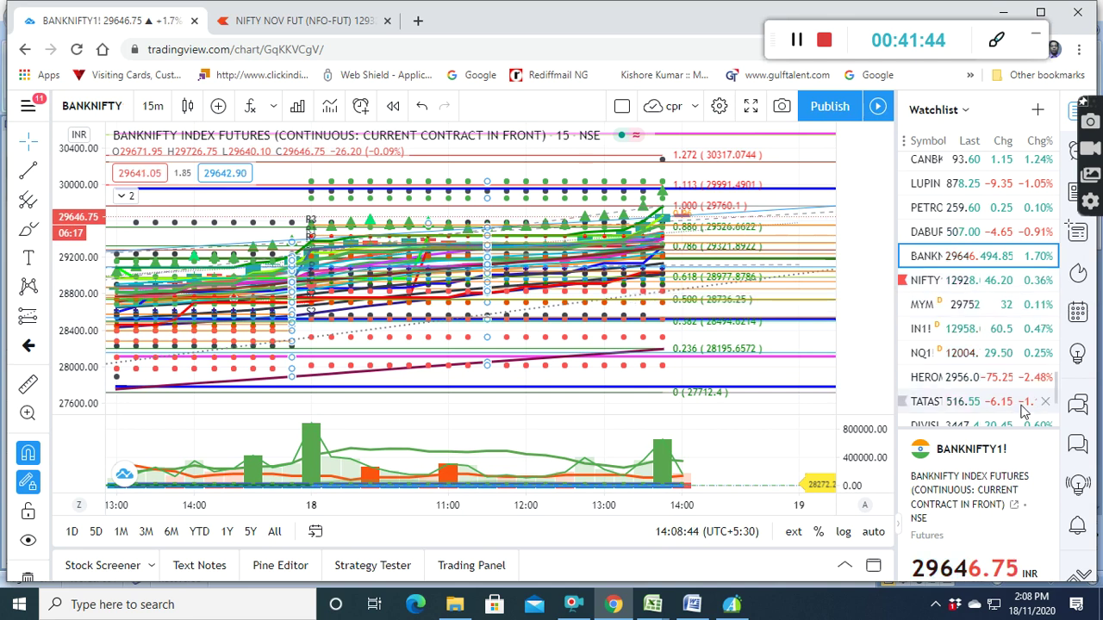
scroll(965, 328, "down", 1)
scroll(980, 400, "down", 3)
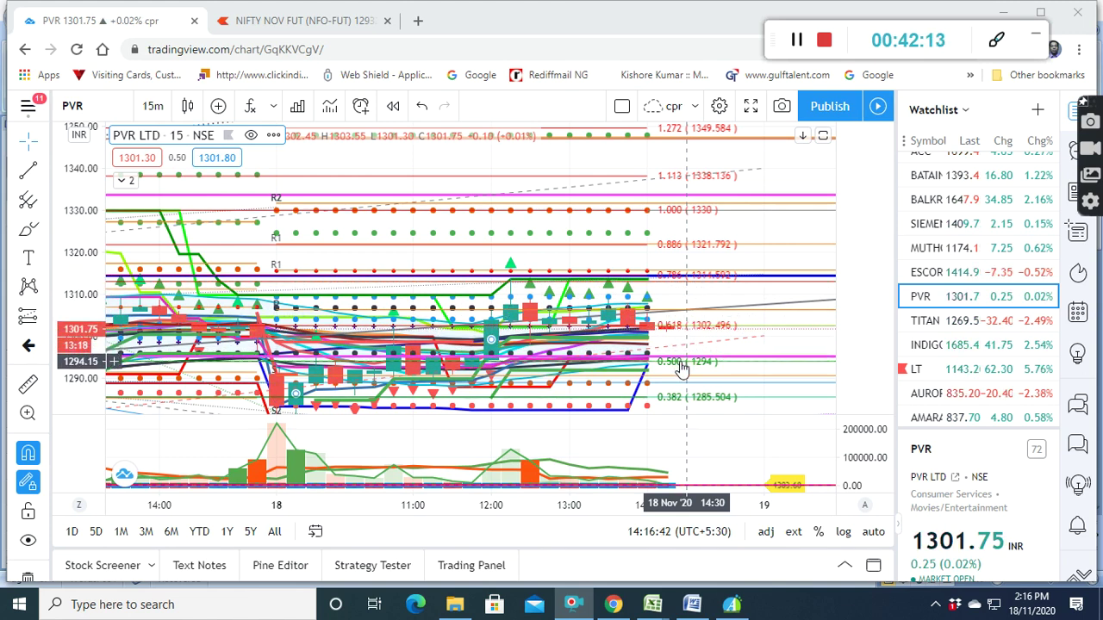
Load TITAN, dismiss Symbol Search, and zoom the price scale to roughly 1240–1330
left_click(946, 330)
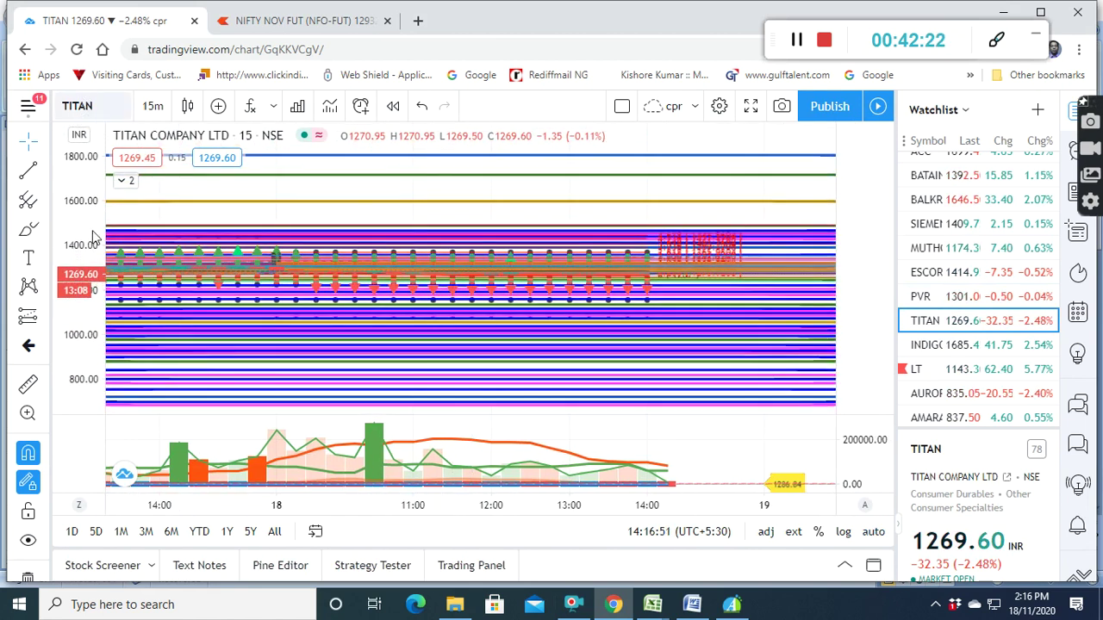
key("Escape")
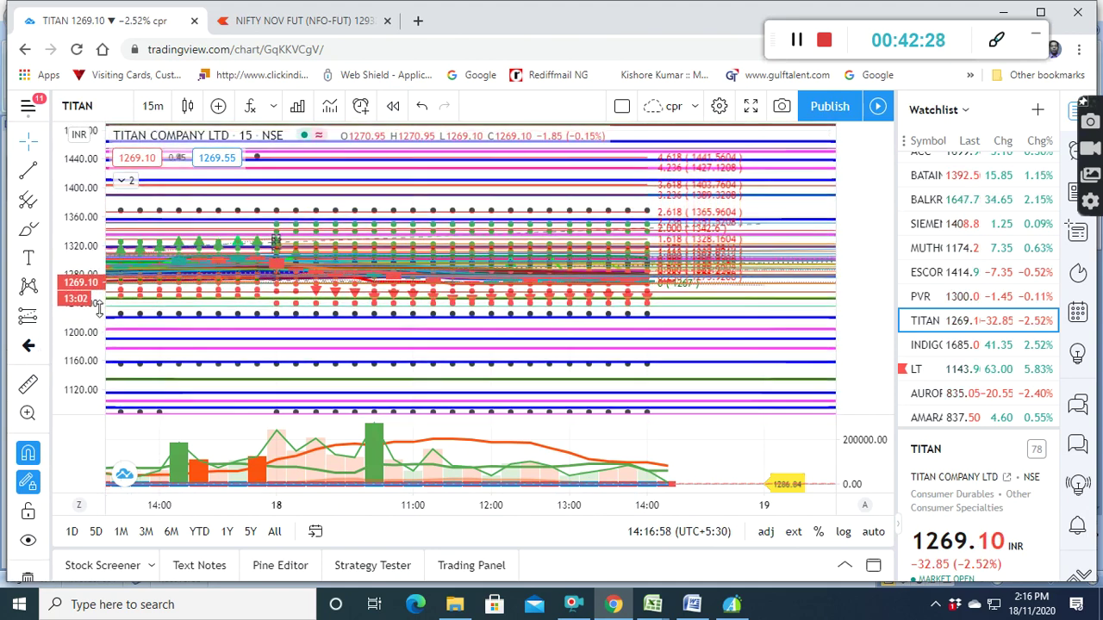
left_click_drag(99, 198, 75, 354)
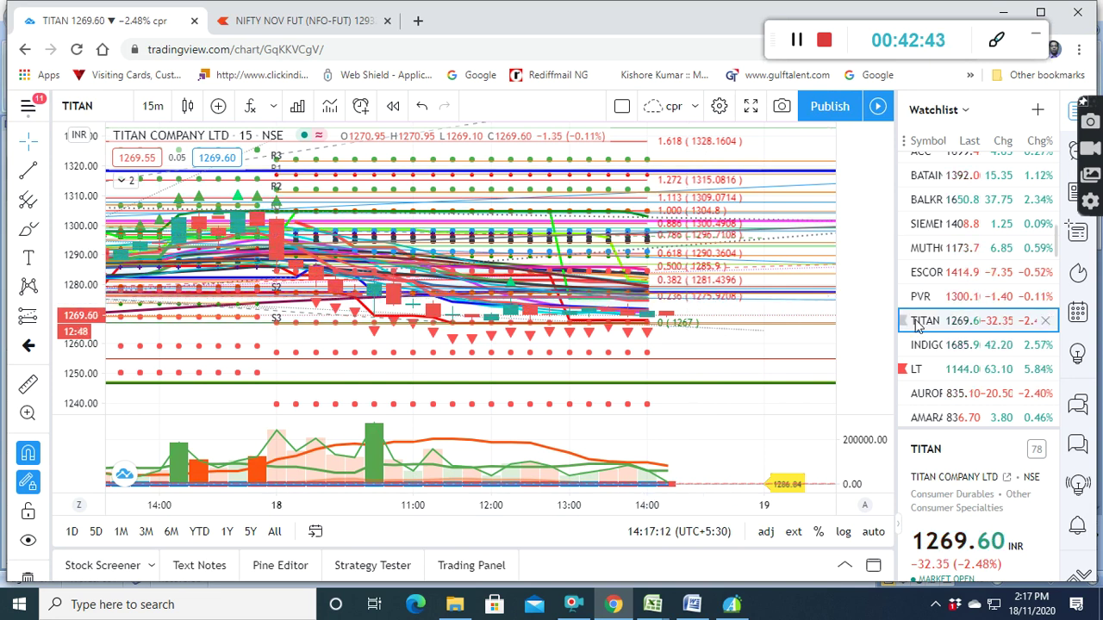
scroll(956, 328, "down", 2)
scroll(955, 345, "down", 3)
scroll(956, 345, "down", 3)
scroll(959, 347, "down", 3)
scroll(959, 347, "down", 2)
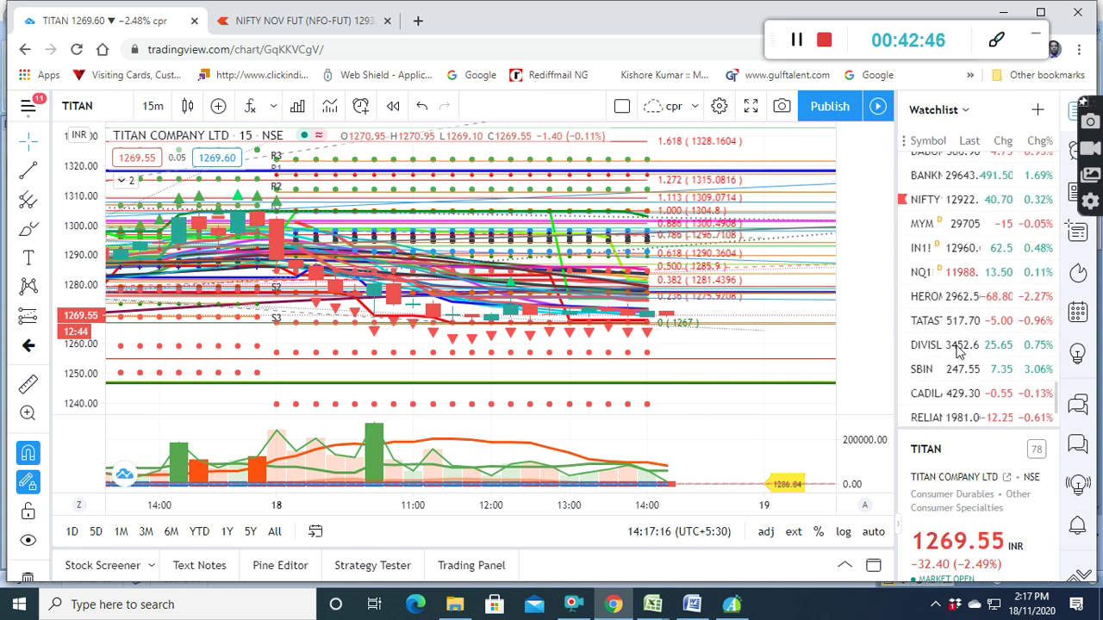
scroll(959, 351, "up", 1)
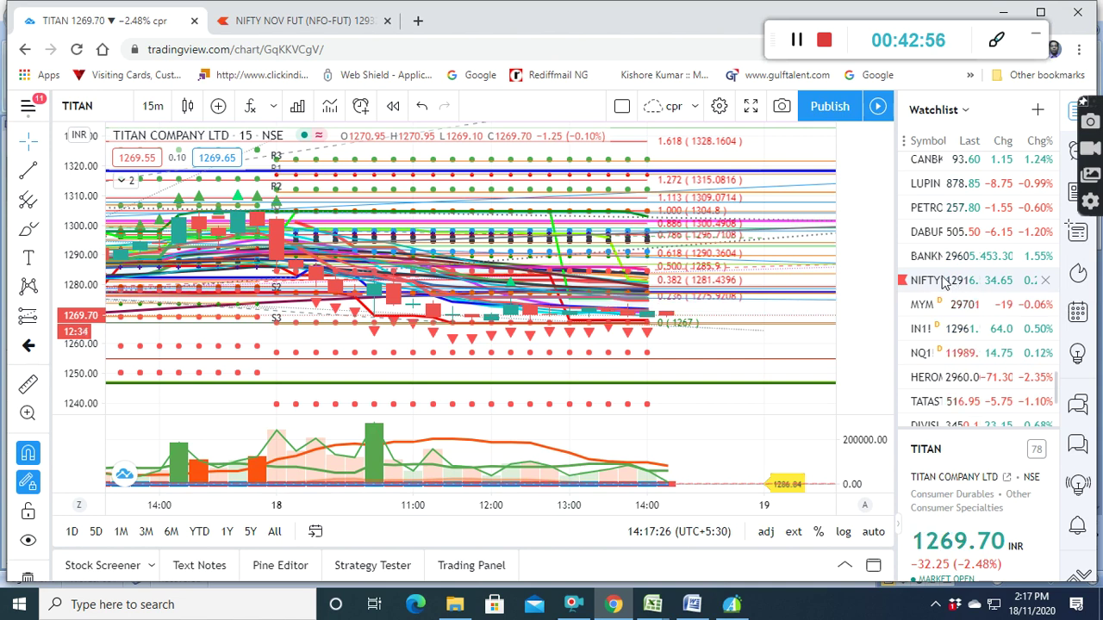
Apply the powerfuldivinesoul indicator template to the NIFTY NOV futures chart in Kite
left_click(342, 19)
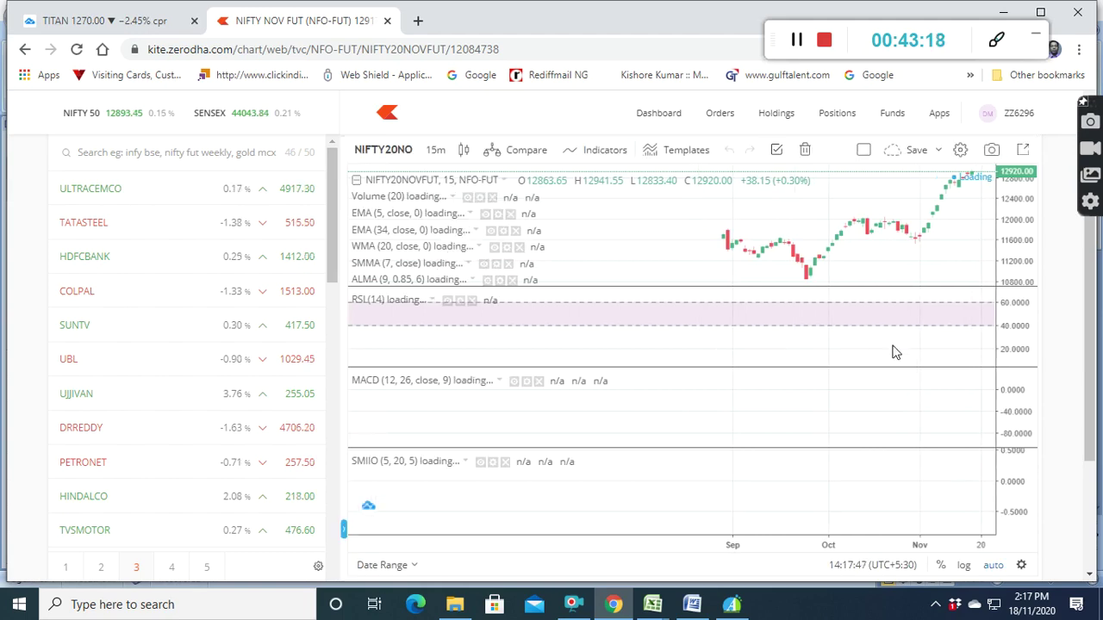
left_click(683, 155)
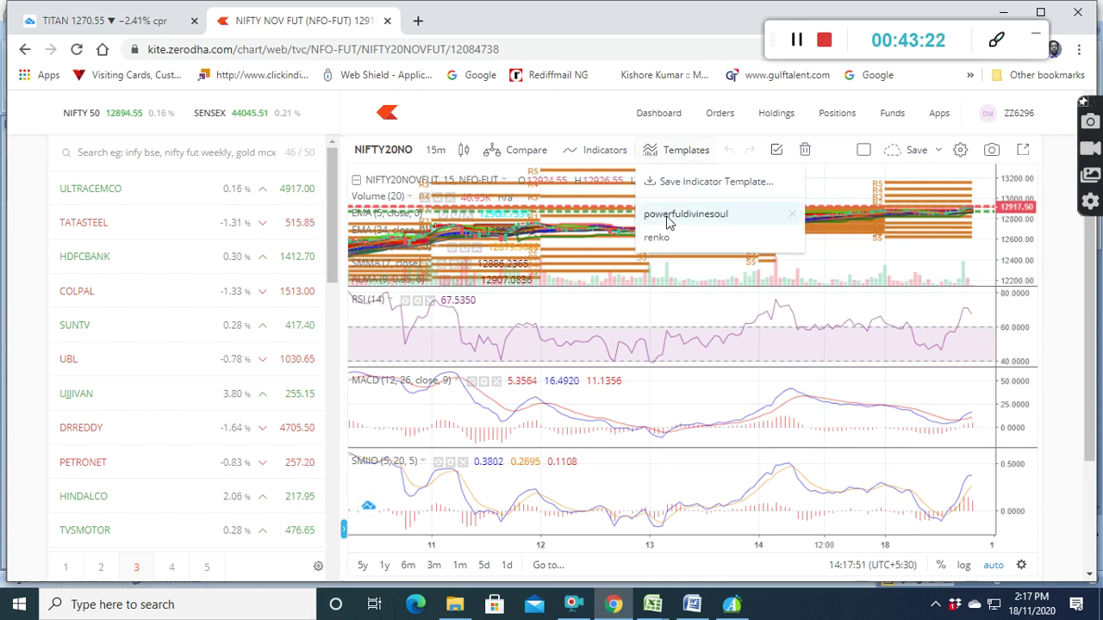
left_click(669, 216)
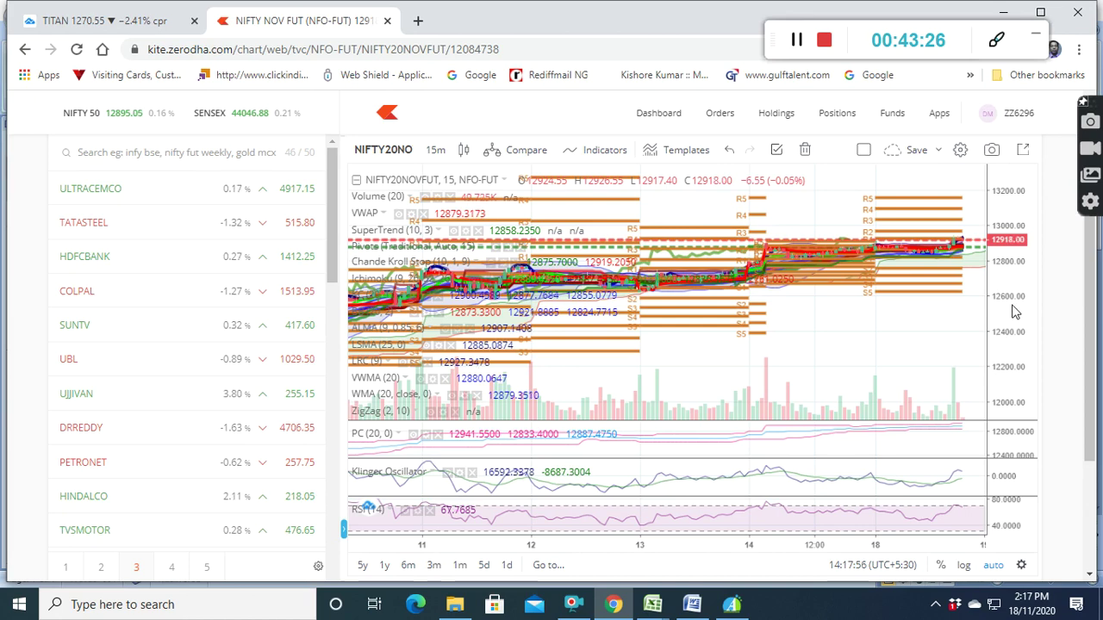
Zoom and pan the chart to enlarge the recent candles around 12915
left_click_drag(1019, 289, 1021, 234)
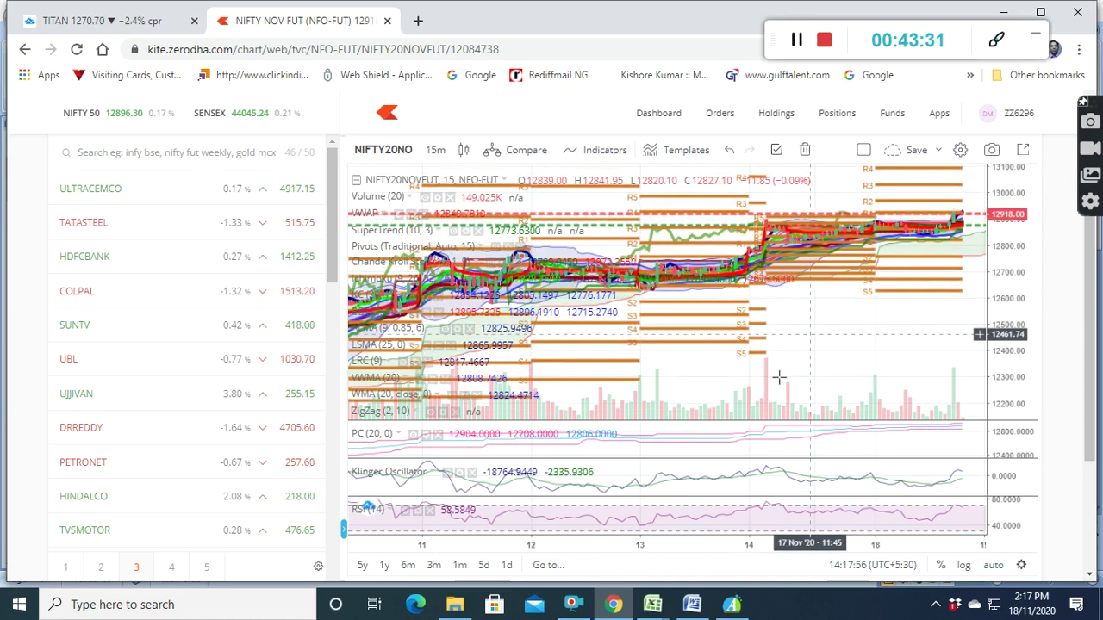
scroll(778, 376, "up", 3)
scroll(972, 337, "up", 2)
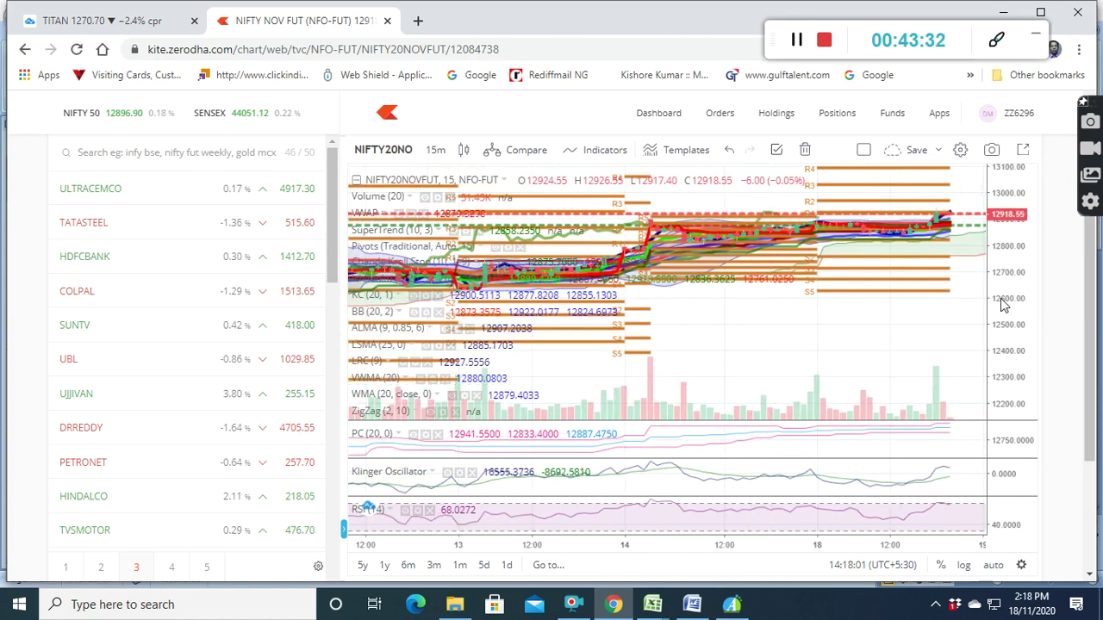
left_click_drag(1008, 298, 1009, 234)
left_click_drag(840, 308, 795, 364)
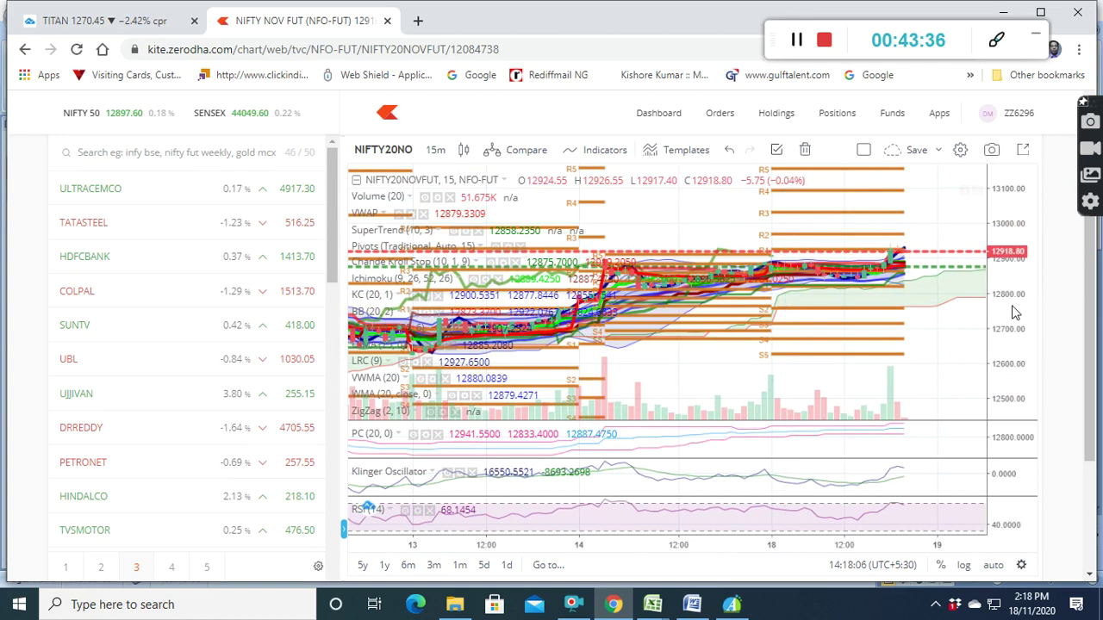
left_click_drag(1014, 300, 1012, 224)
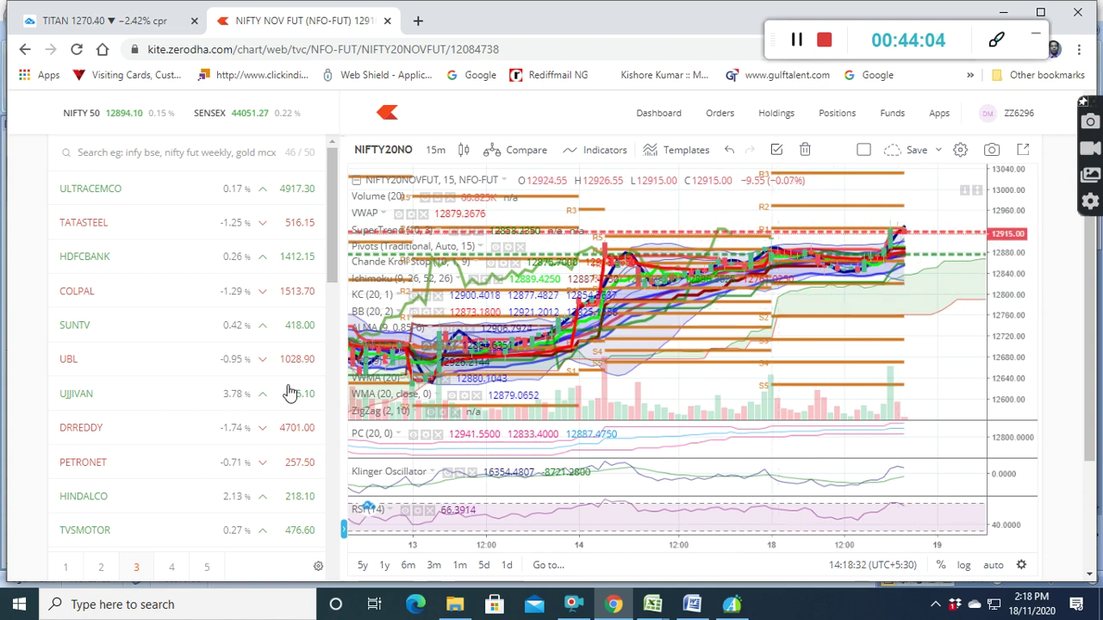
In Kite, scroll the watchlist to BANKNIFTY NOV FUT and open its chart
scroll(200, 427, "down", 5)
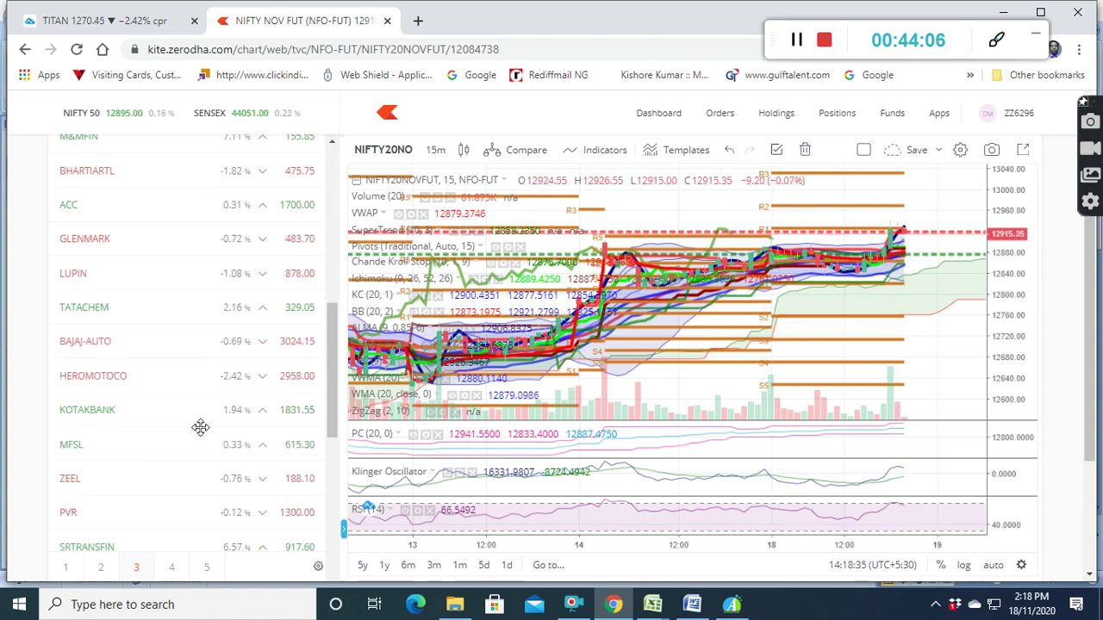
scroll(200, 427, "down", 4)
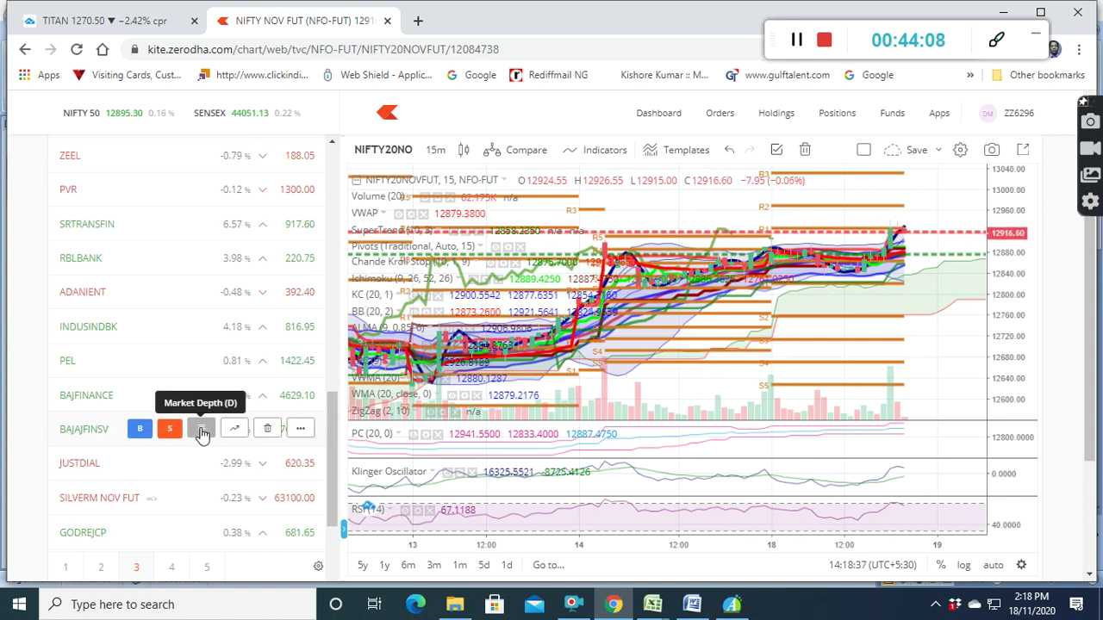
scroll(200, 431, "up", 2)
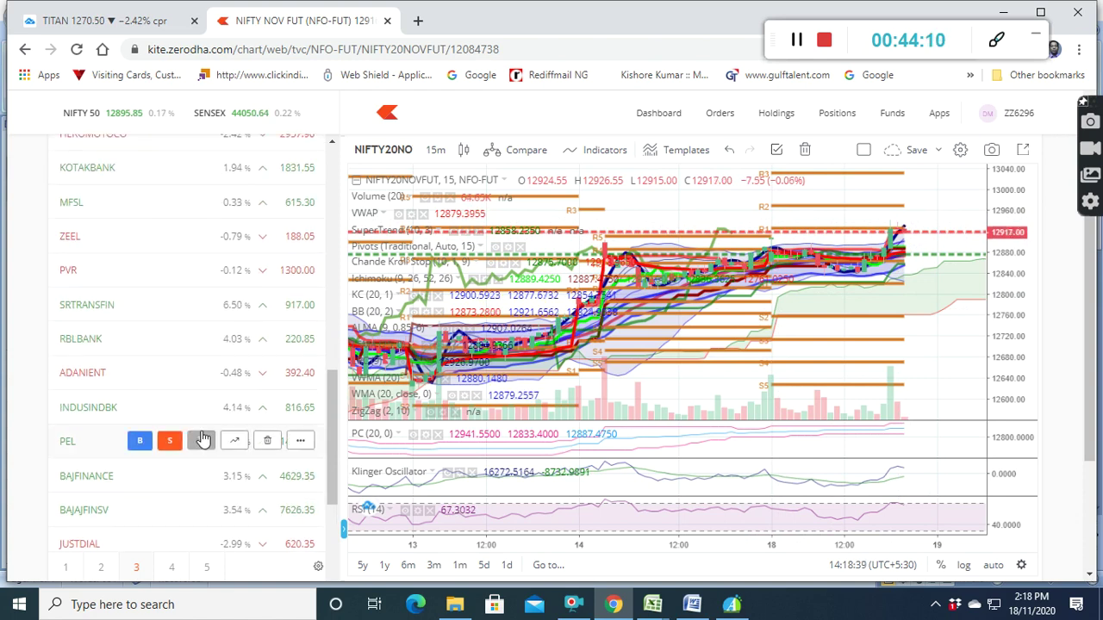
scroll(215, 482, "down", 5)
scroll(216, 483, "down", 2)
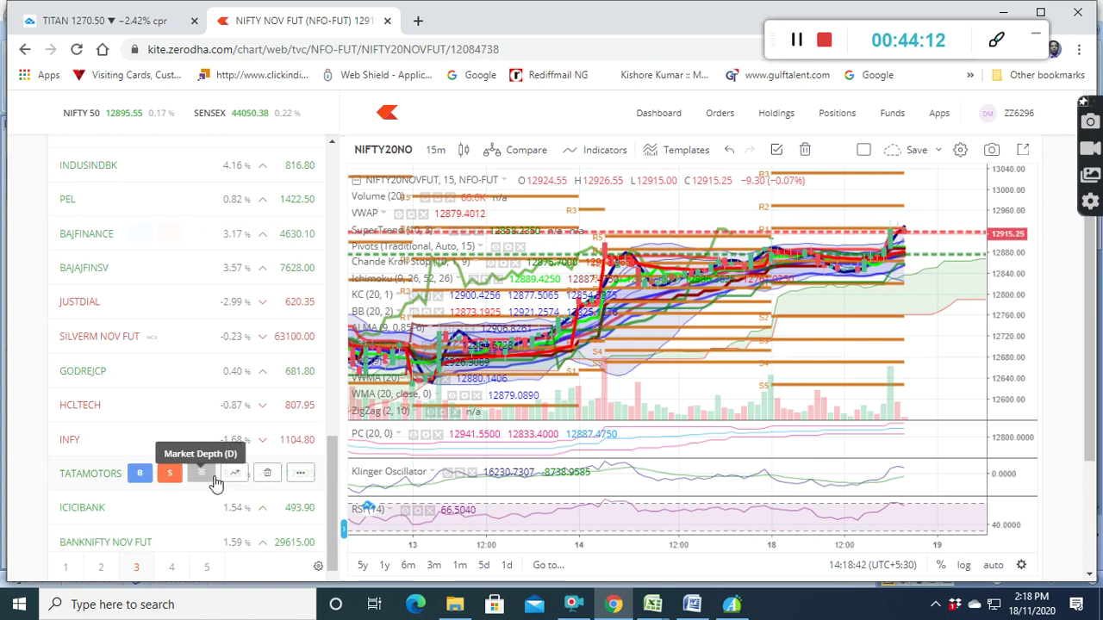
scroll(220, 470, "down", 4)
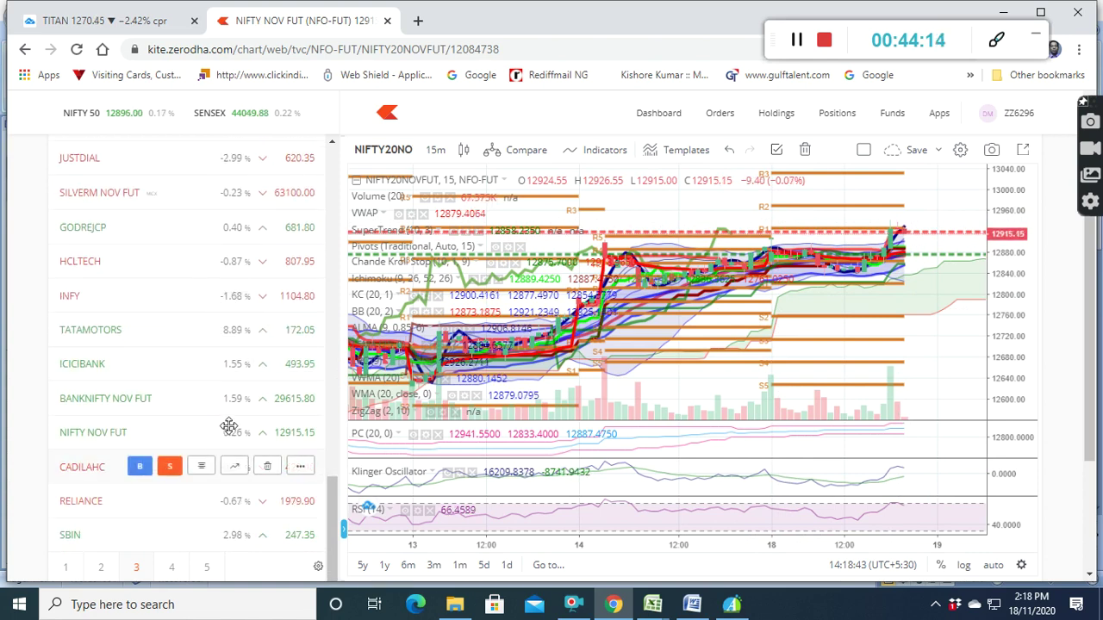
mouse_move(243, 542)
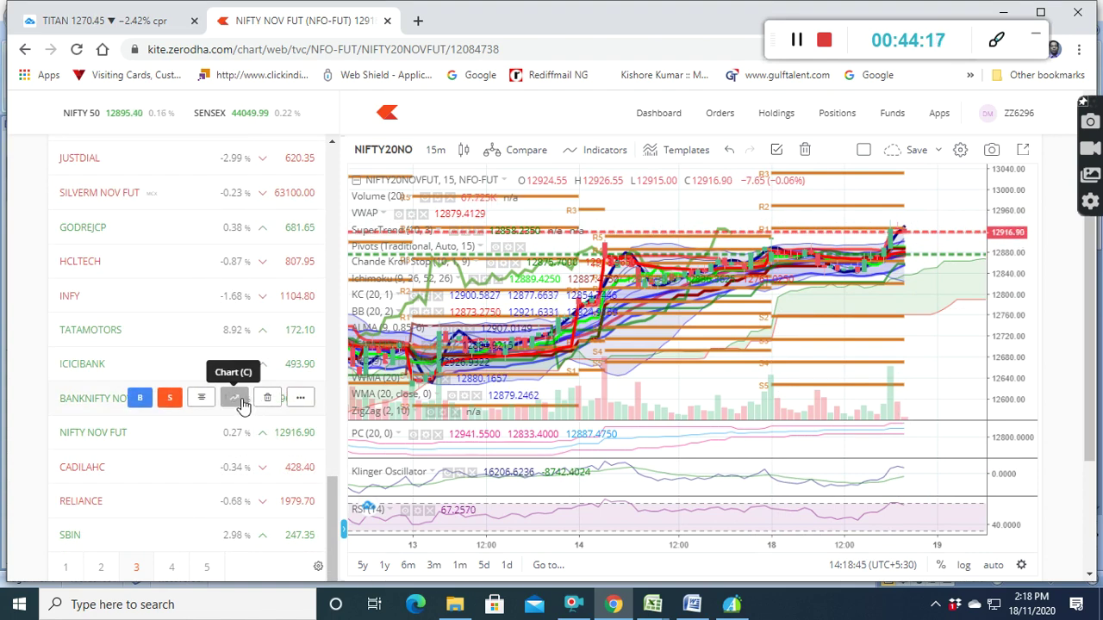
left_click(242, 400)
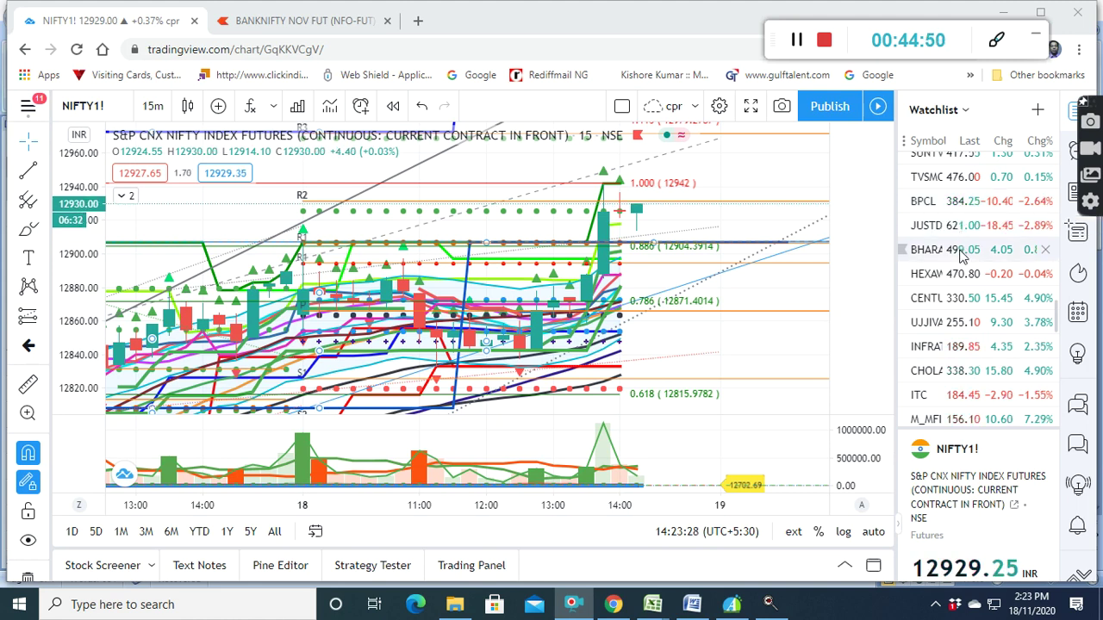
scroll(959, 319, "down", 5)
scroll(959, 325, "down", 4)
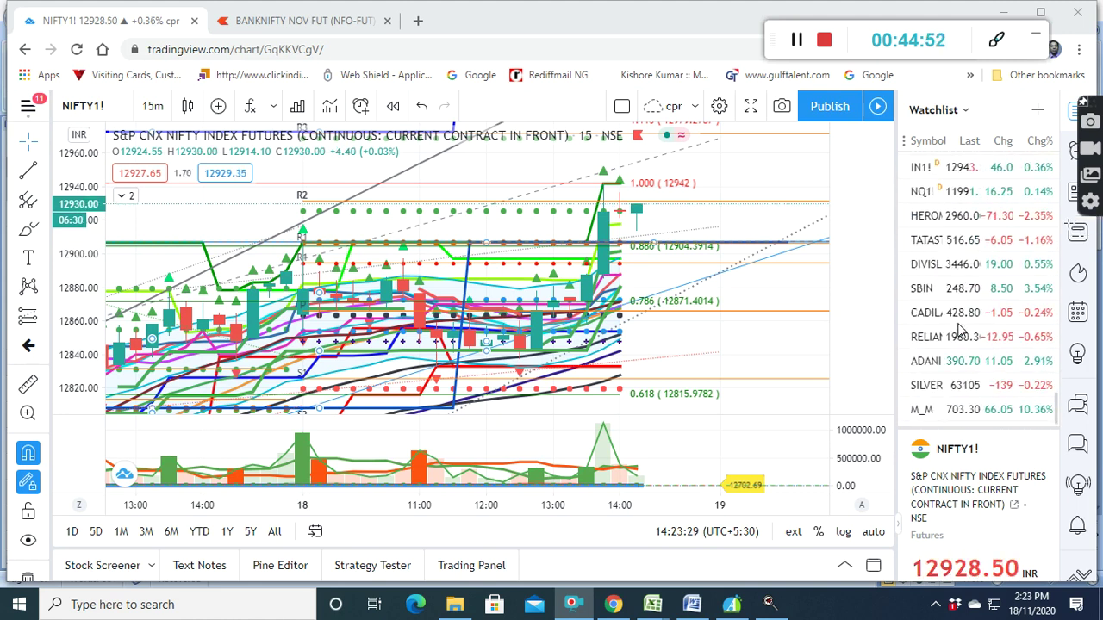
scroll(960, 328, "up", 1)
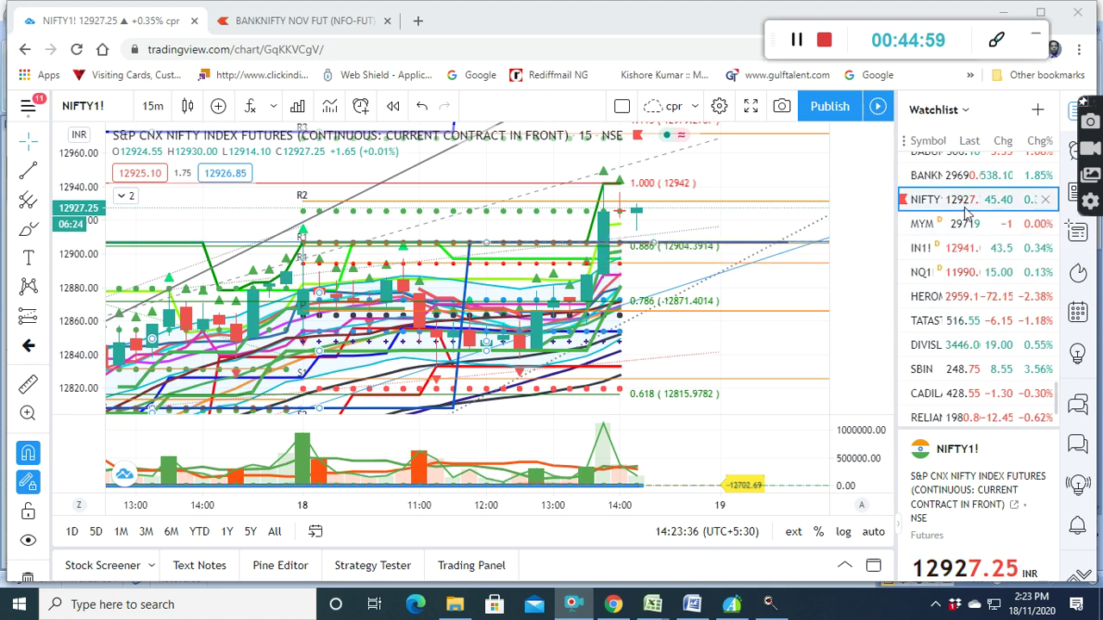
scroll(967, 212, "up", 1)
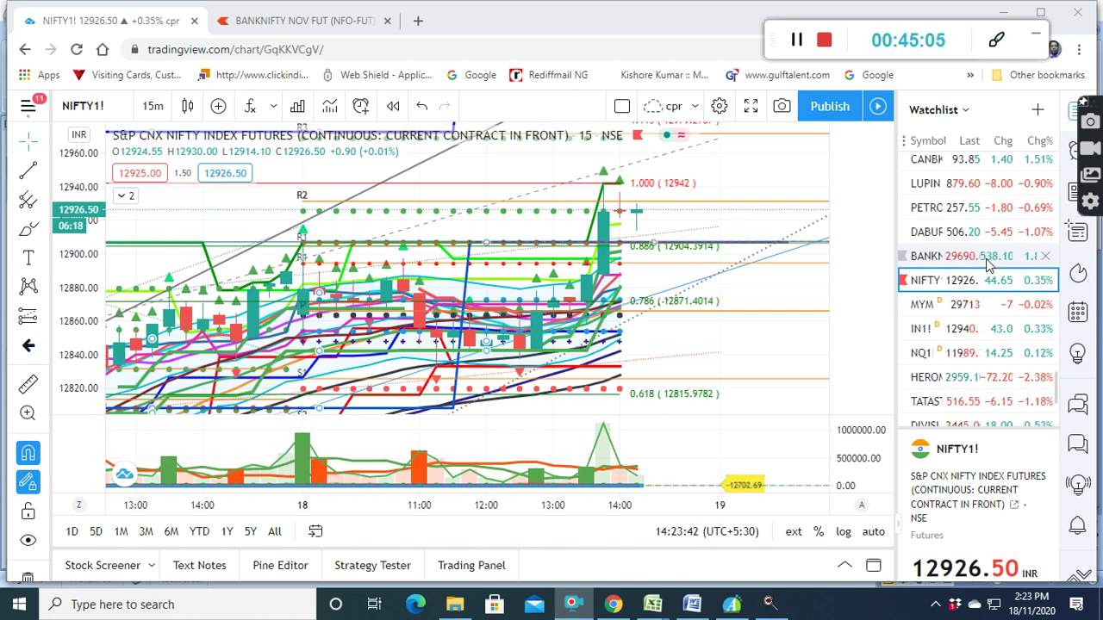
scroll(969, 263, "up", 1)
scroll(970, 263, "up", 1)
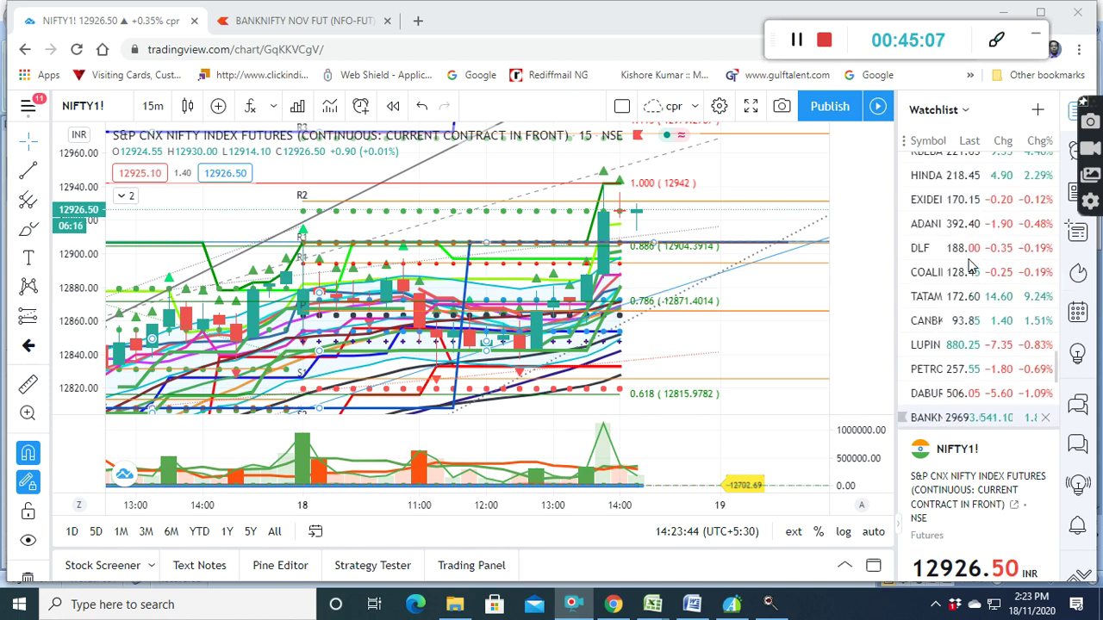
scroll(970, 265, "up", 1)
scroll(969, 264, "up", 2)
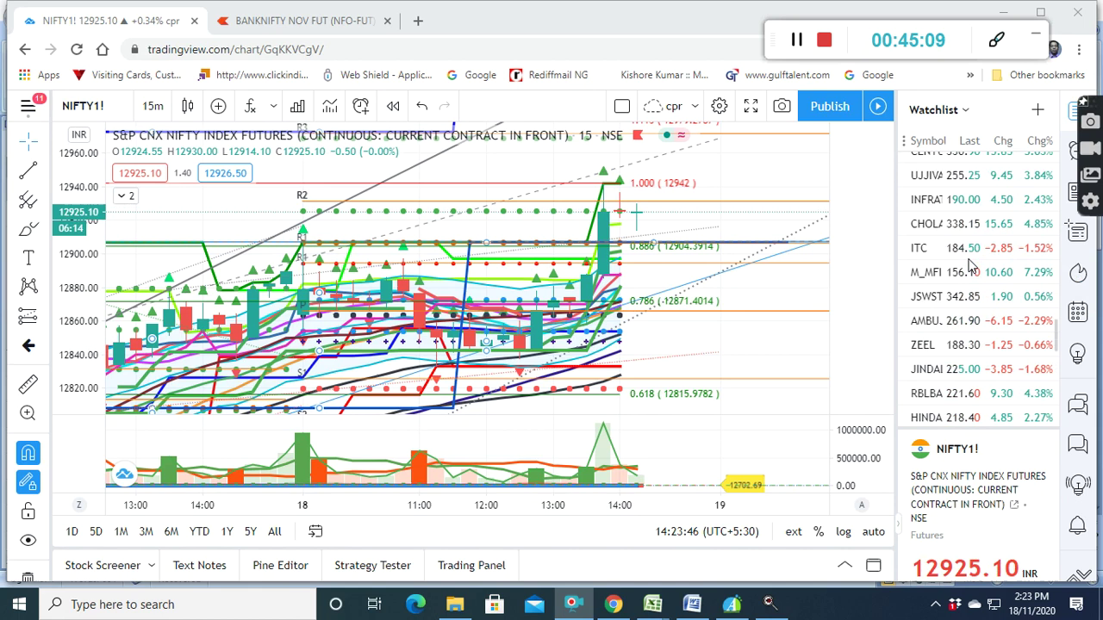
scroll(969, 267, "up", 2)
scroll(970, 271, "up", 2)
scroll(969, 276, "up", 1)
scroll(969, 276, "up", 1)
scroll(970, 275, "up", 2)
scroll(969, 274, "up", 3)
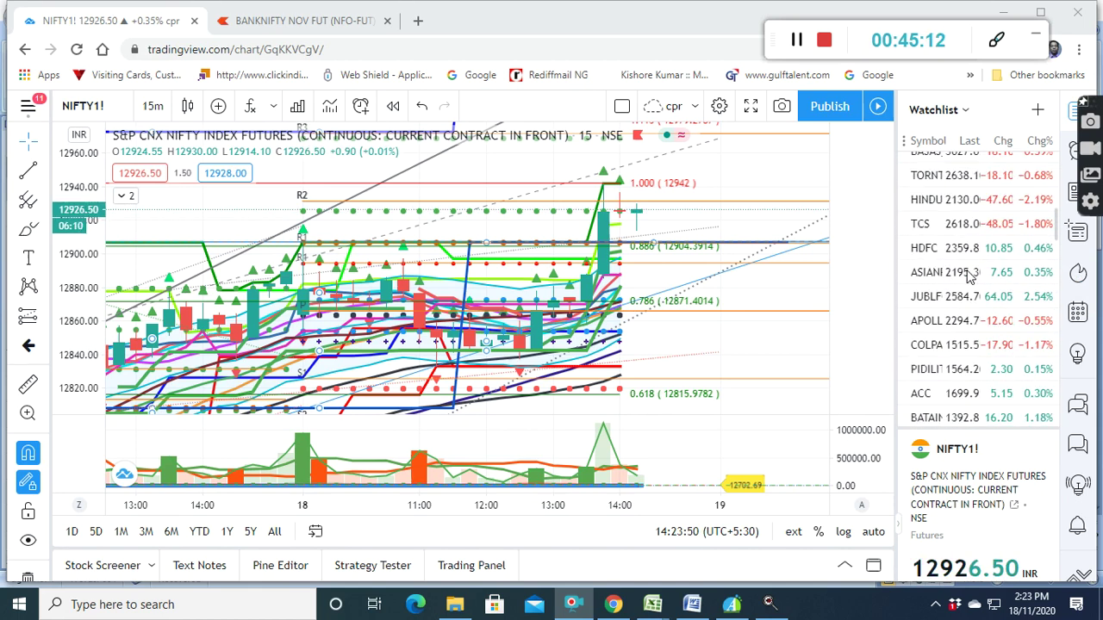
scroll(969, 274, "up", 2)
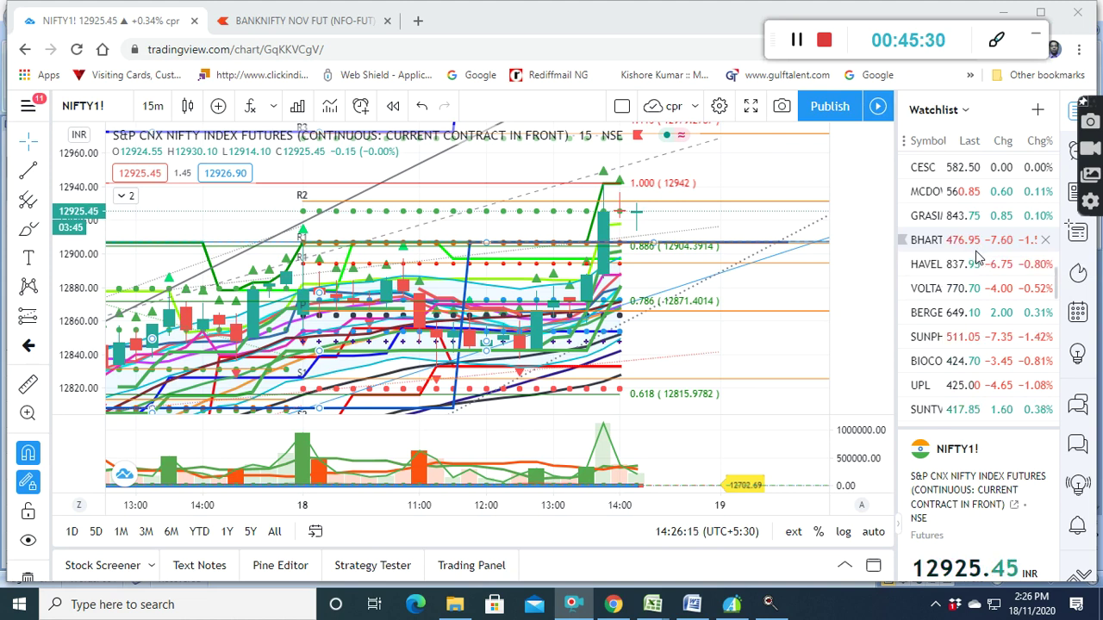
scroll(976, 256, "up", 1)
scroll(977, 256, "up", 2)
scroll(976, 256, "up", 2)
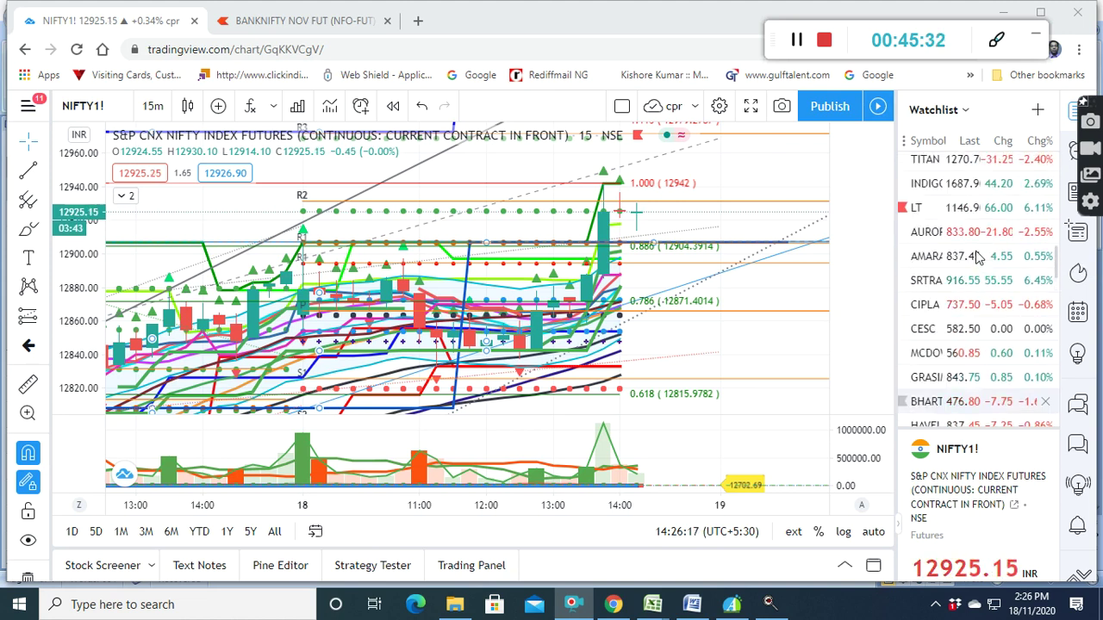
scroll(977, 256, "up", 2)
scroll(977, 256, "up", 2)
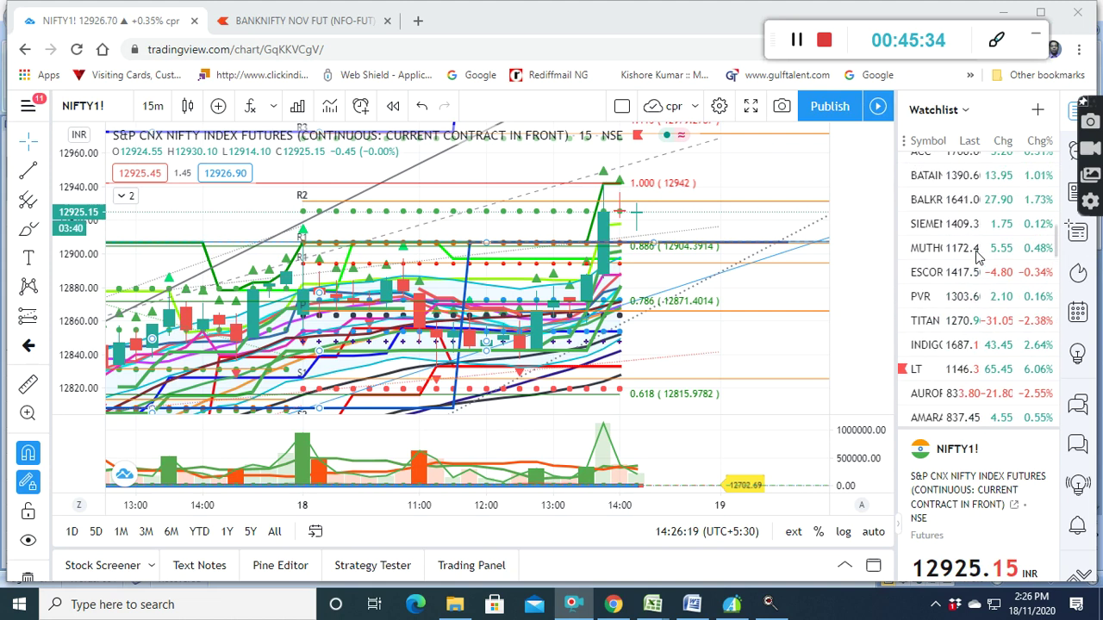
scroll(976, 256, "up", 1)
scroll(976, 256, "up", 4)
scroll(976, 256, "up", 3)
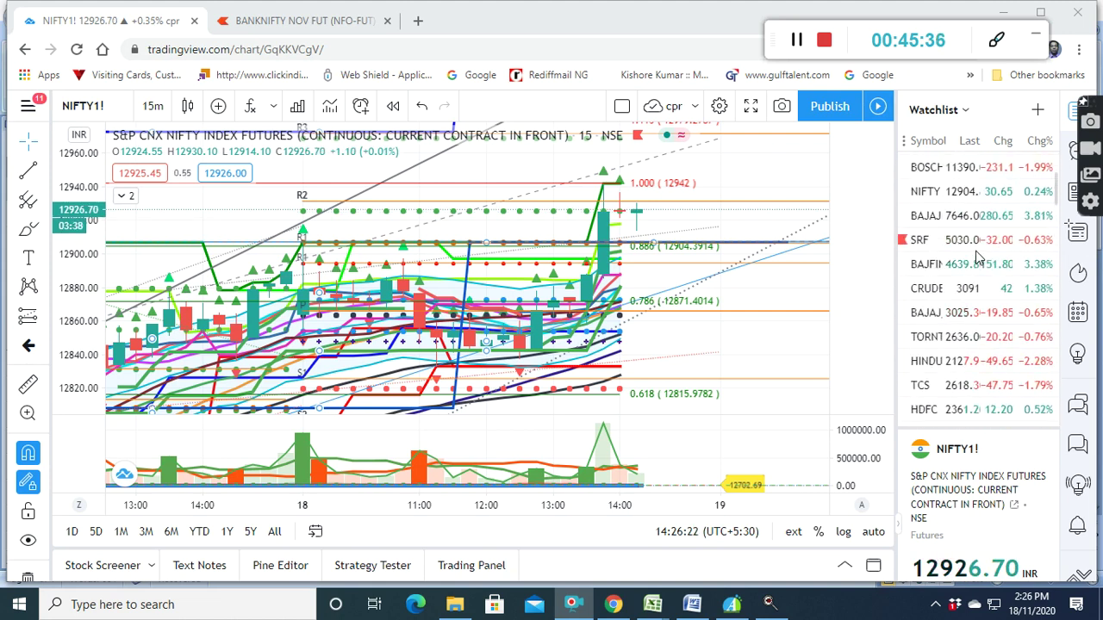
scroll(976, 256, "up", 1)
scroll(977, 256, "up", 1)
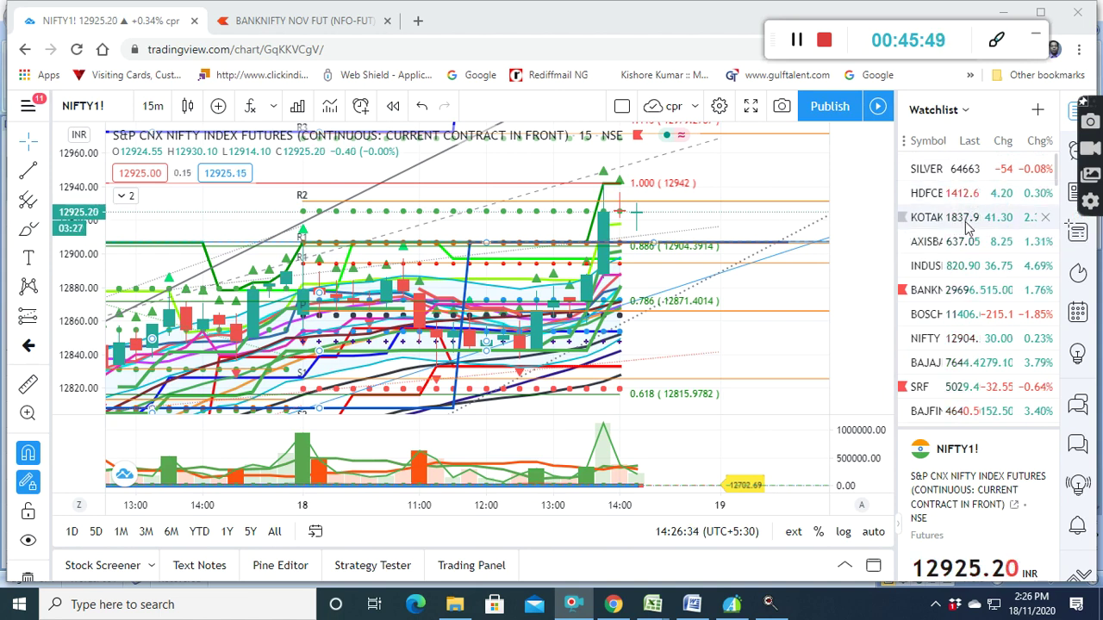
left_click(974, 224)
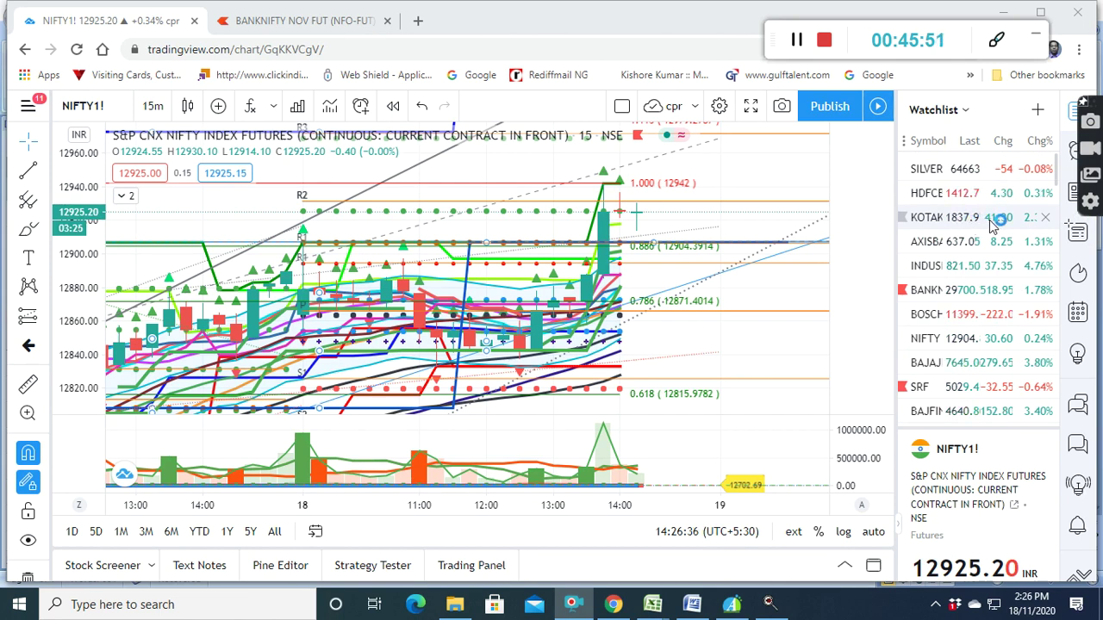
scroll(944, 274, "down", 2)
scroll(942, 274, "down", 3)
scroll(942, 273, "down", 2)
scroll(942, 273, "down", 1)
scroll(942, 273, "down", 3)
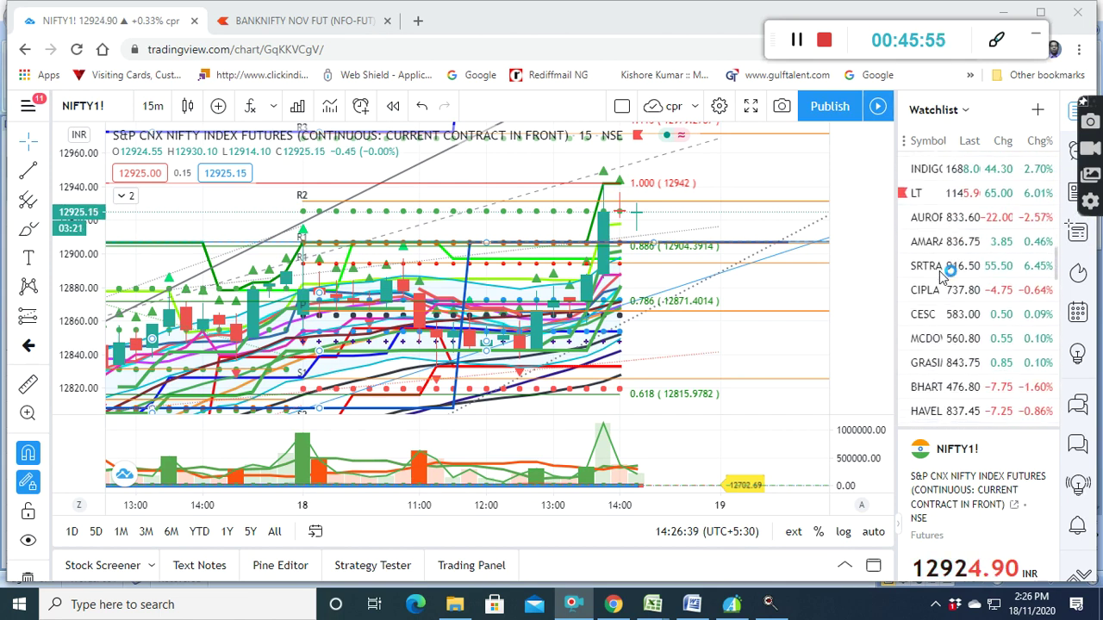
scroll(940, 271, "up", 1)
scroll(939, 270, "up", 3)
scroll(939, 270, "up", 1)
scroll(940, 272, "down", 5)
scroll(942, 276, "down", 2)
scroll(942, 276, "down", 5)
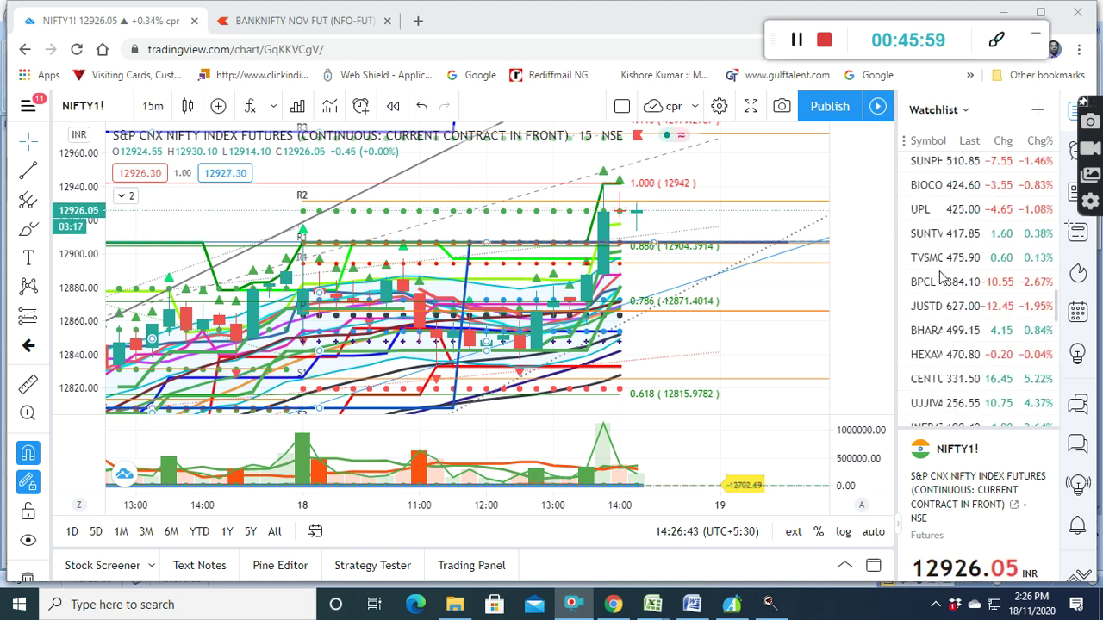
scroll(942, 279, "down", 3)
scroll(943, 280, "down", 5)
scroll(944, 283, "down", 2)
scroll(942, 282, "down", 5)
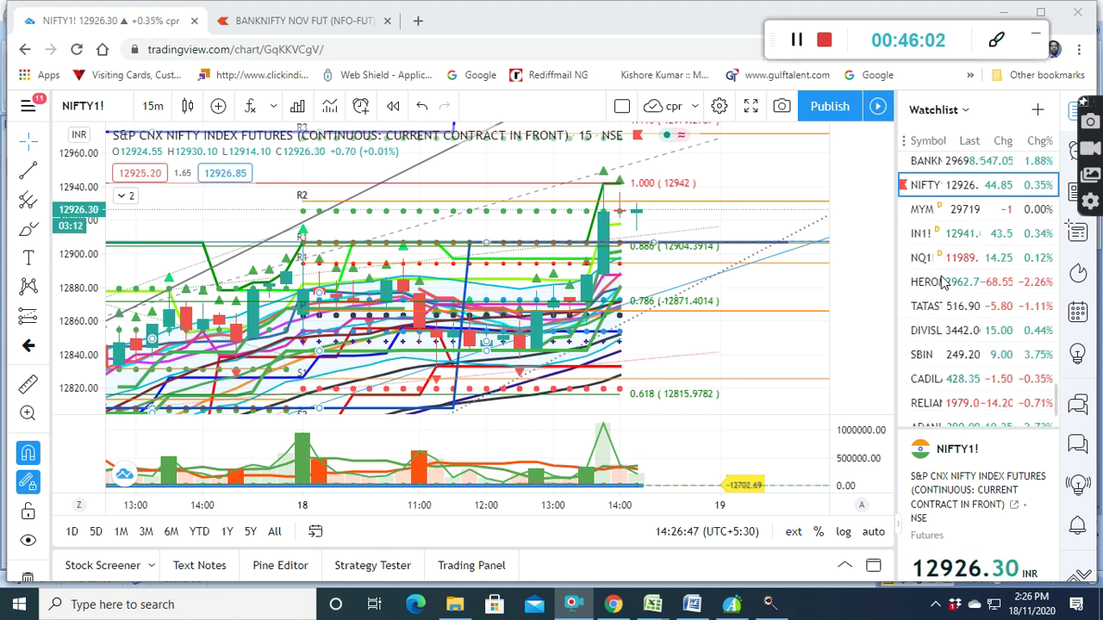
scroll(944, 284, "up", 2)
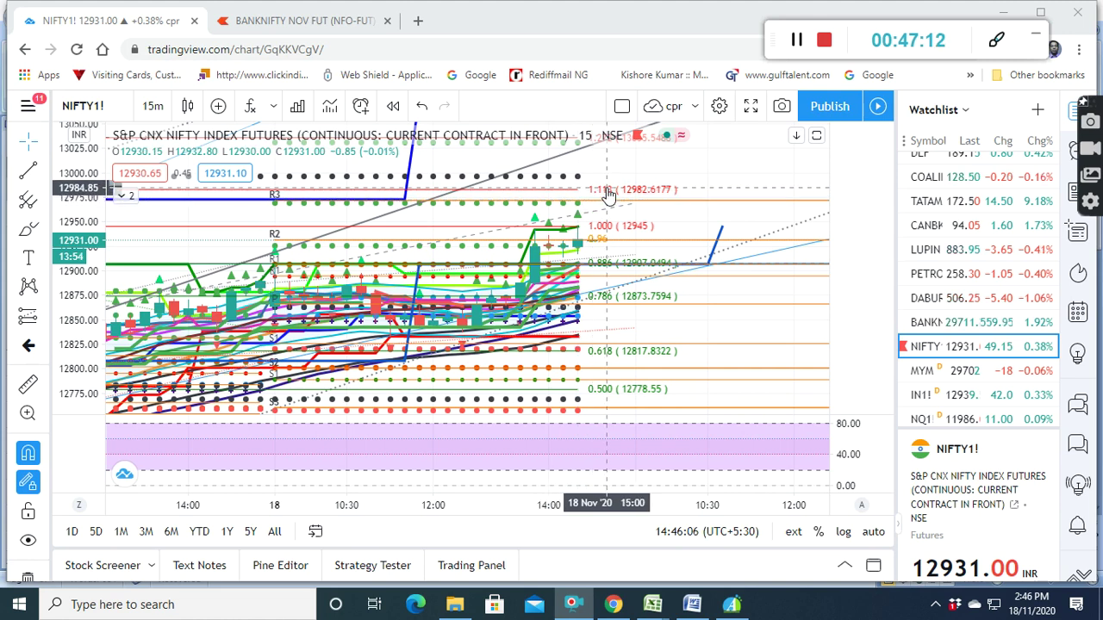
Switch TradingView to BANKNIFTY futures, then stretch and centre its price scale on the Fibonacci levels
left_click(963, 322)
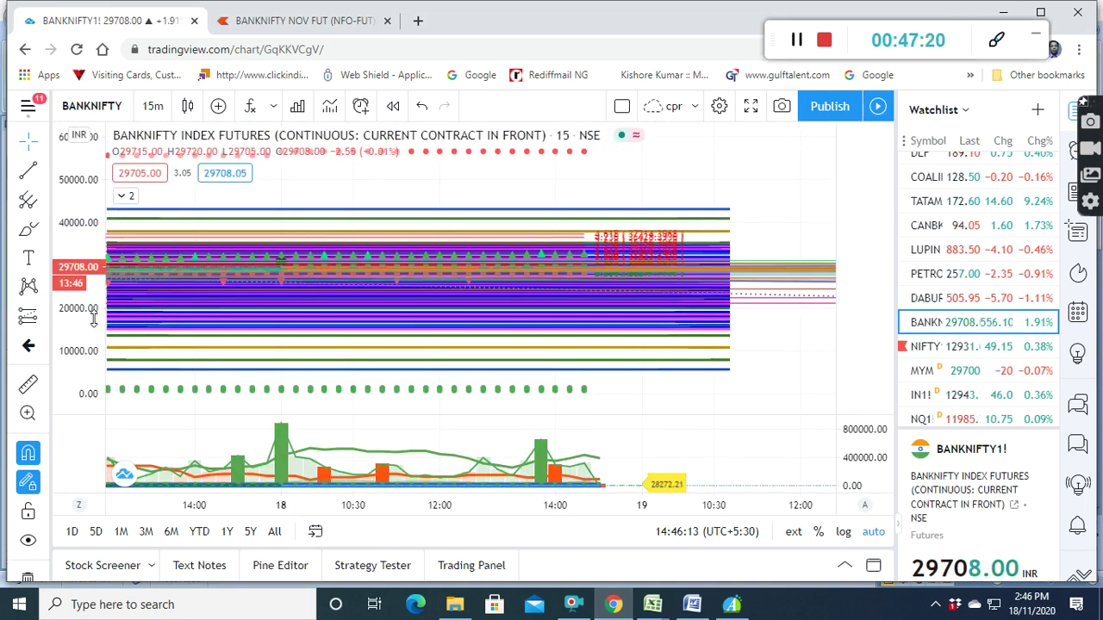
left_click(70, 105)
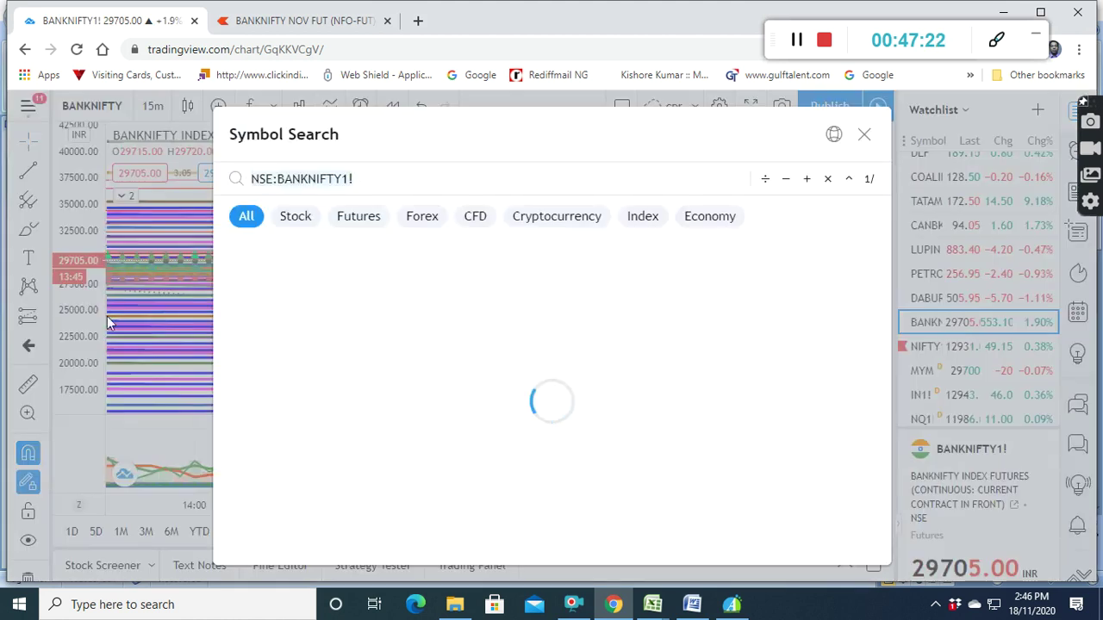
left_click(865, 135)
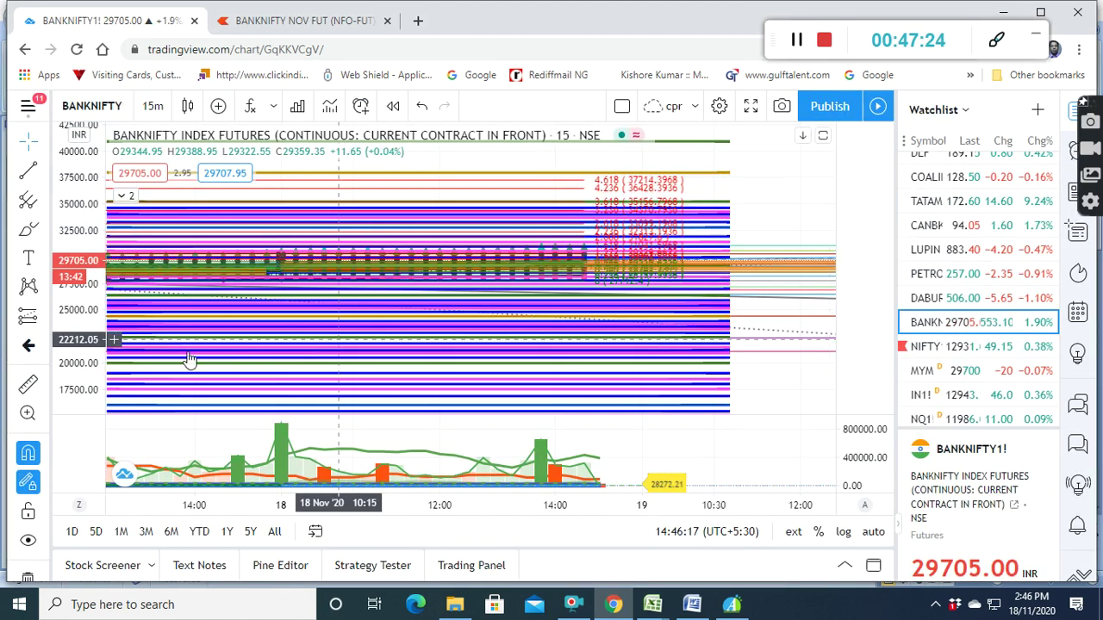
mouse_move(71, 354)
left_mouse_down()
mouse_move(91, 320)
mouse_move(112, 364)
mouse_move(82, 290)
left_mouse_up()
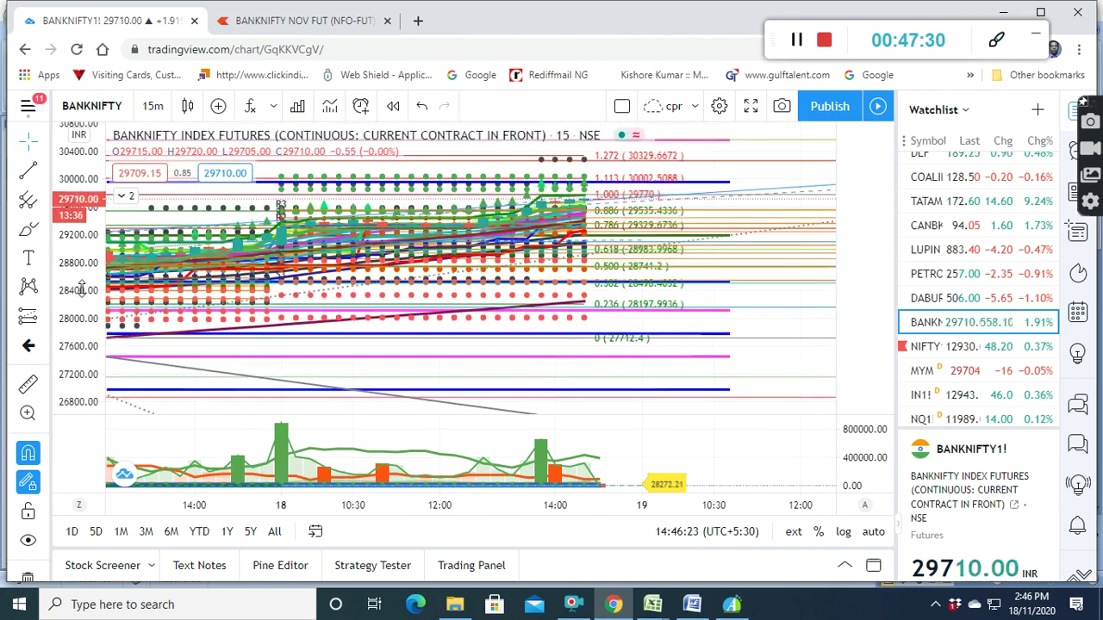
left_click_drag(612, 348, 612, 368)
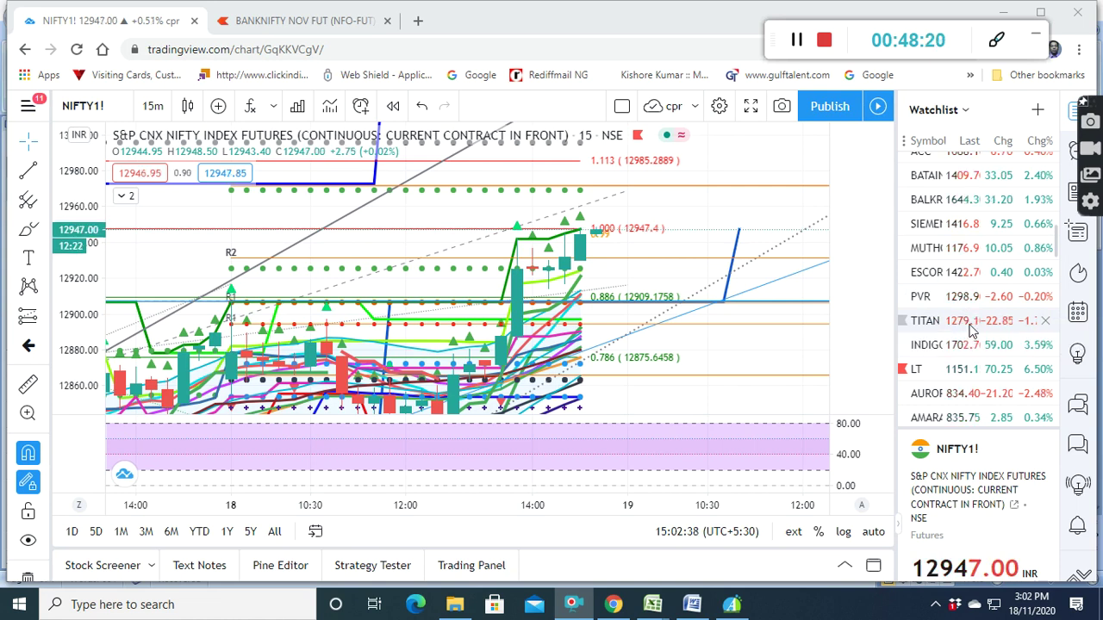
scroll(961, 323, "up", 3)
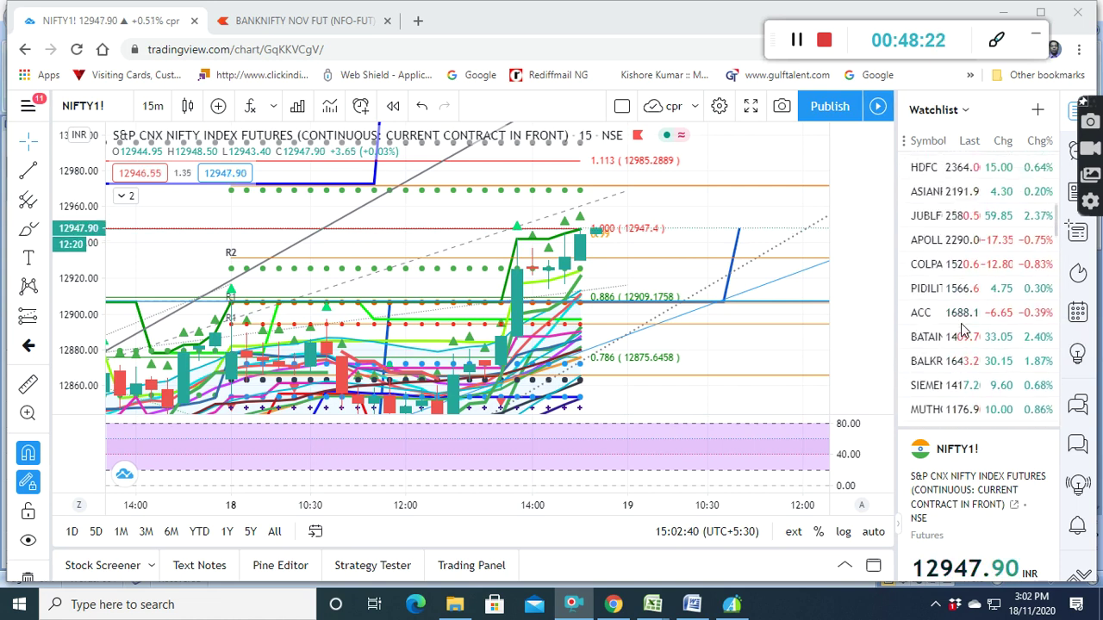
scroll(961, 323, "up", 3)
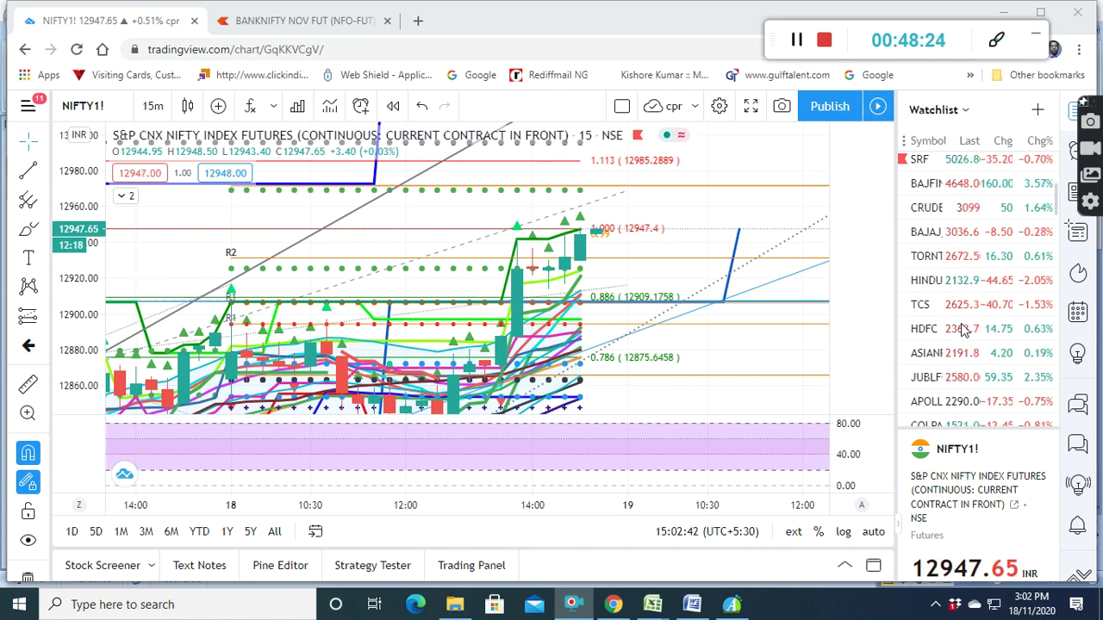
scroll(963, 331, "up", 1)
scroll(963, 330, "up", 2)
scroll(964, 331, "up", 1)
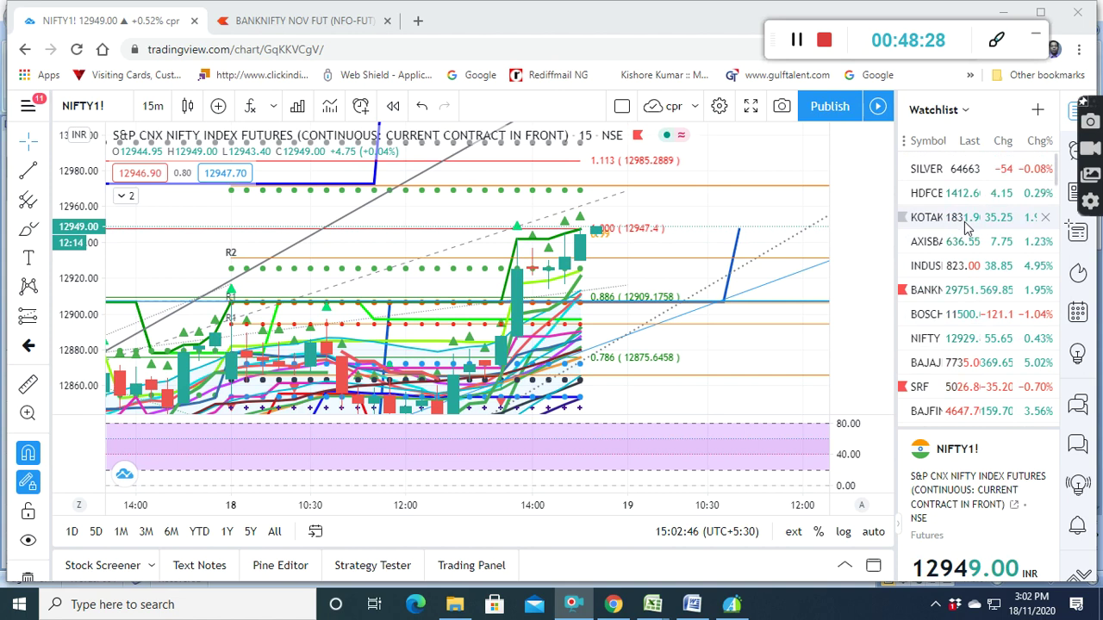
scroll(961, 328, "down", 1)
scroll(958, 331, "down", 2)
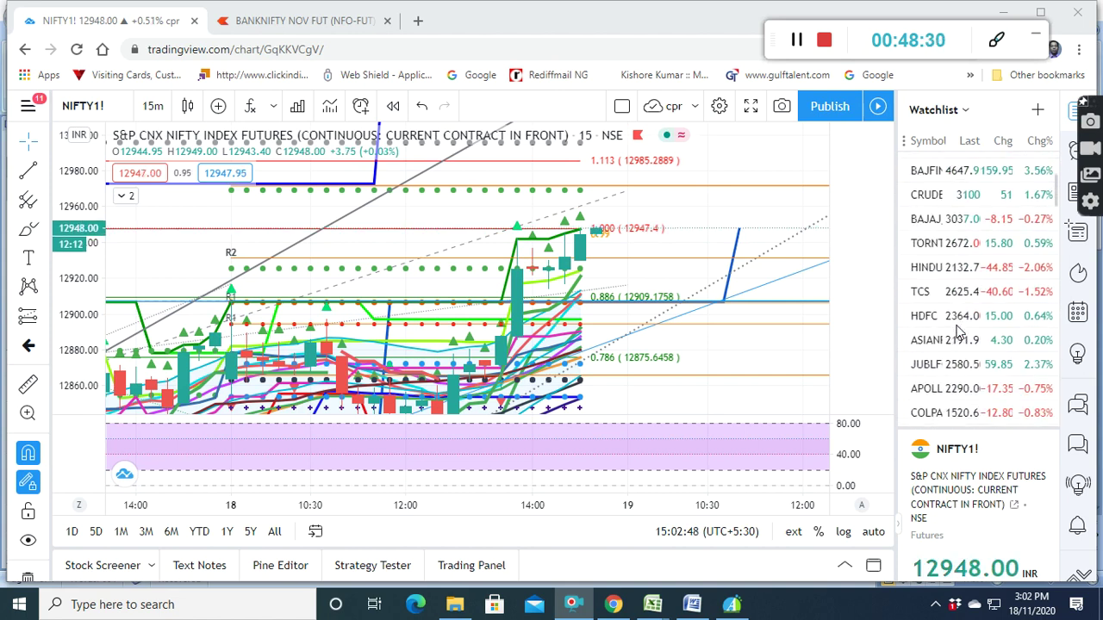
scroll(961, 331, "down", 1)
scroll(960, 332, "down", 1)
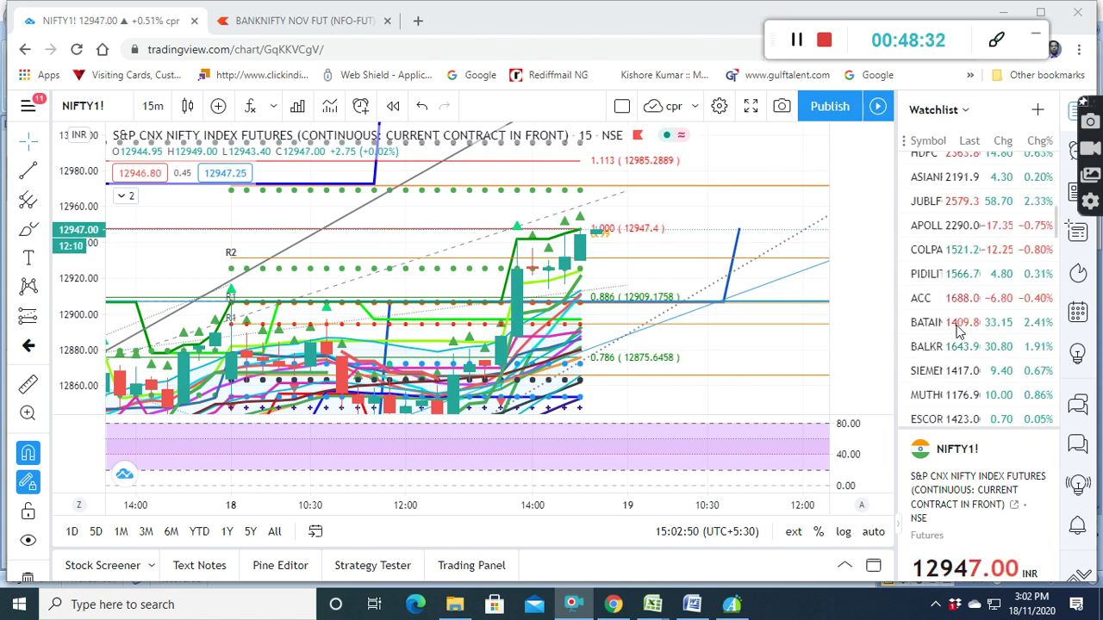
scroll(959, 332, "down", 1)
scroll(959, 332, "down", 1)
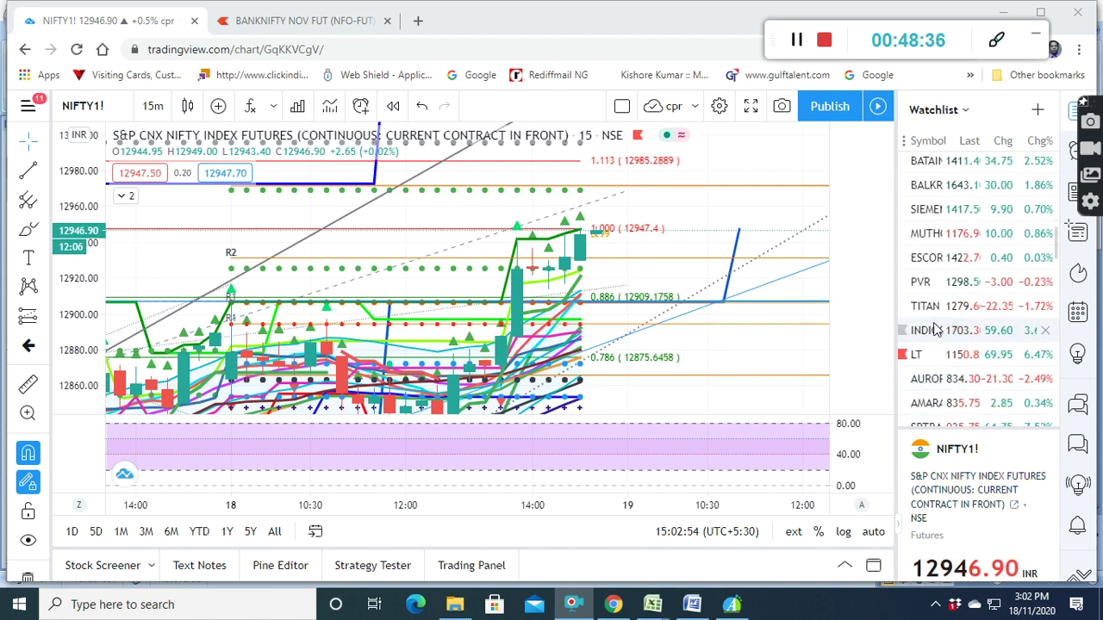
scroll(937, 321, "down", 1)
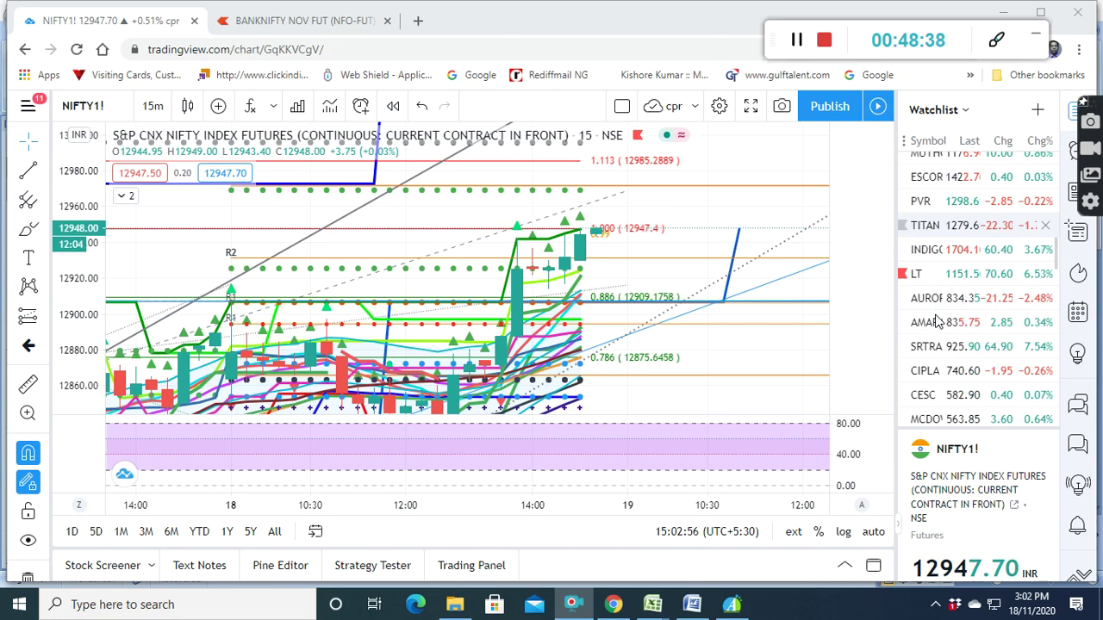
scroll(937, 321, "down", 2)
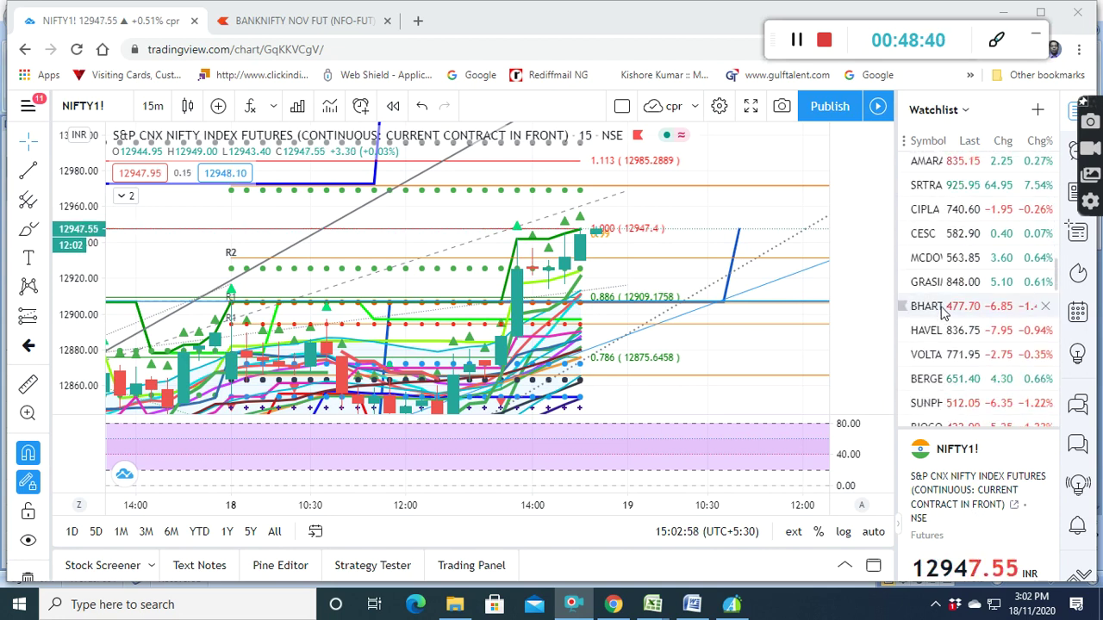
scroll(942, 312, "down", 1)
scroll(943, 310, "down", 1)
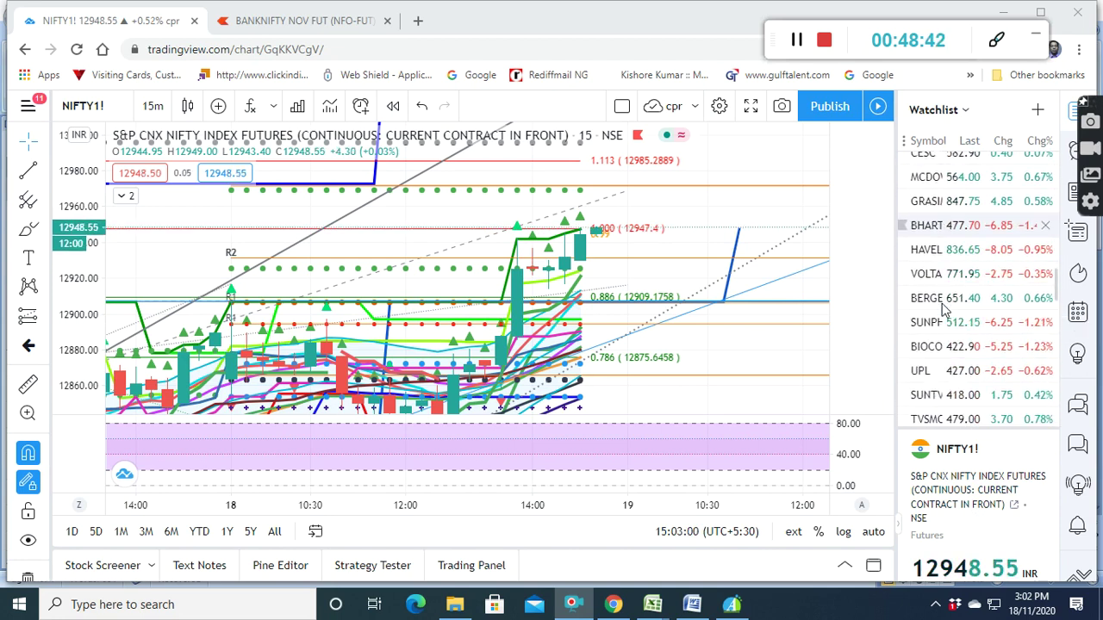
scroll(942, 310, "down", 1)
scroll(942, 311, "down", 1)
scroll(943, 312, "down", 1)
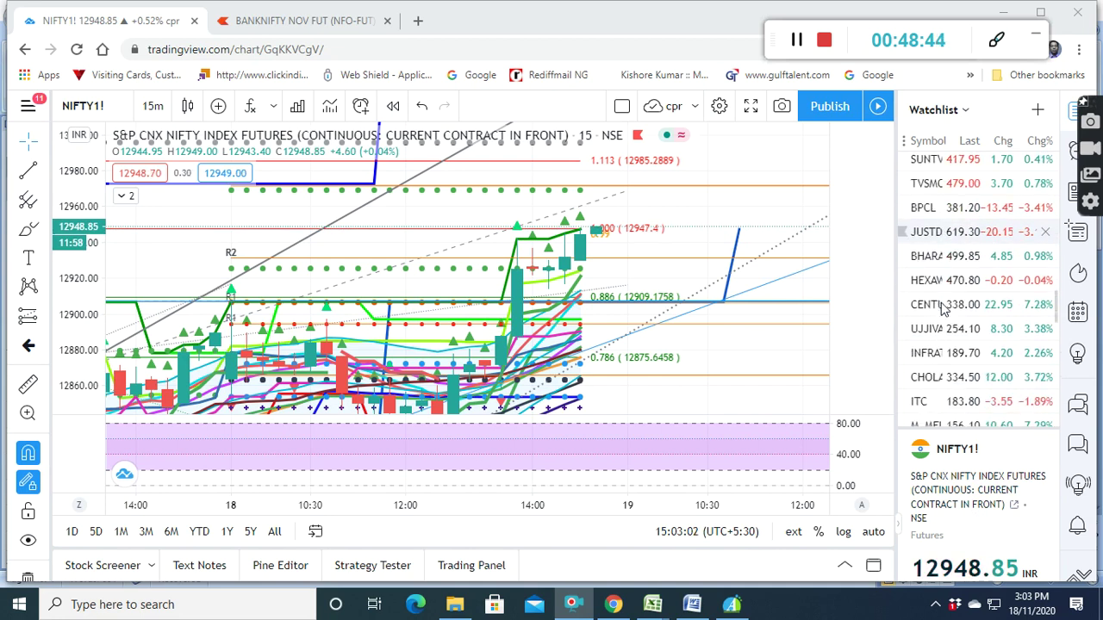
scroll(944, 314, "down", 1)
scroll(942, 312, "up", 1)
scroll(945, 306, "up", 1)
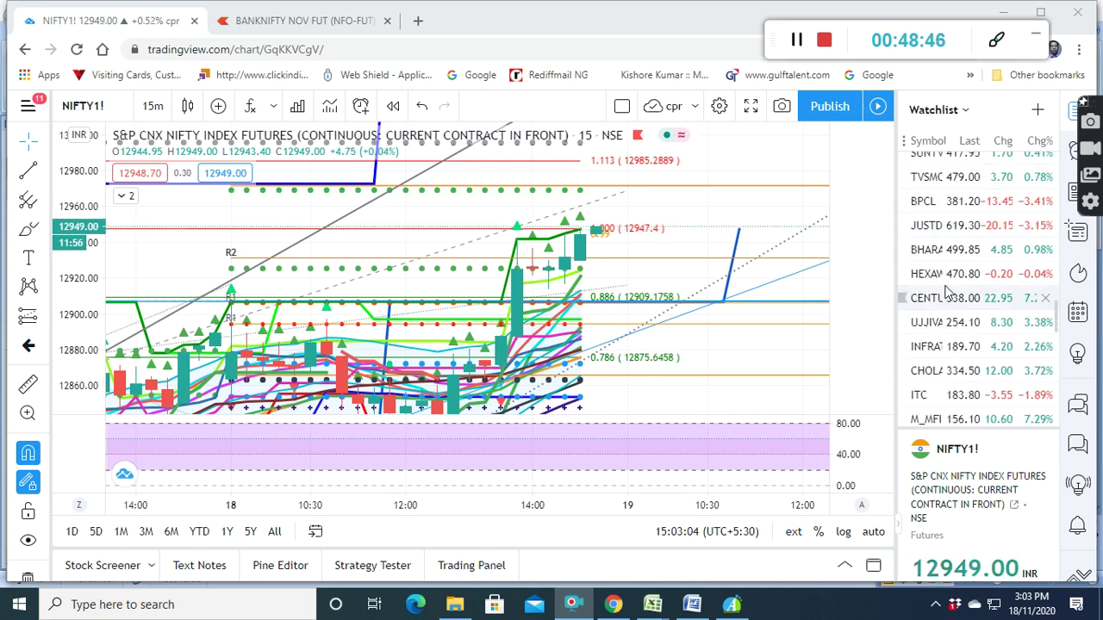
scroll(948, 297, "down", 2)
scroll(948, 302, "down", 2)
scroll(951, 310, "down", 1)
scroll(948, 317, "up", 5)
scroll(948, 322, "up", 1)
scroll(948, 322, "up", 3)
scroll(947, 321, "up", 3)
scroll(948, 321, "up", 2)
scroll(948, 321, "up", 1)
scroll(948, 321, "up", 3)
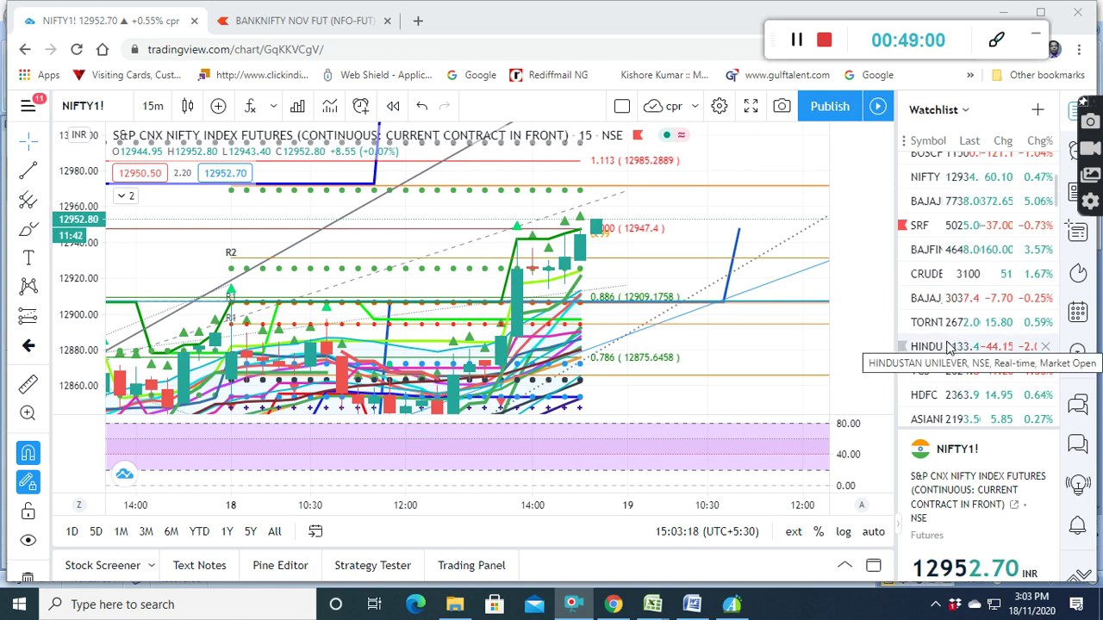
scroll(948, 346, "down", 2)
scroll(948, 346, "down", 2)
scroll(948, 347, "down", 1)
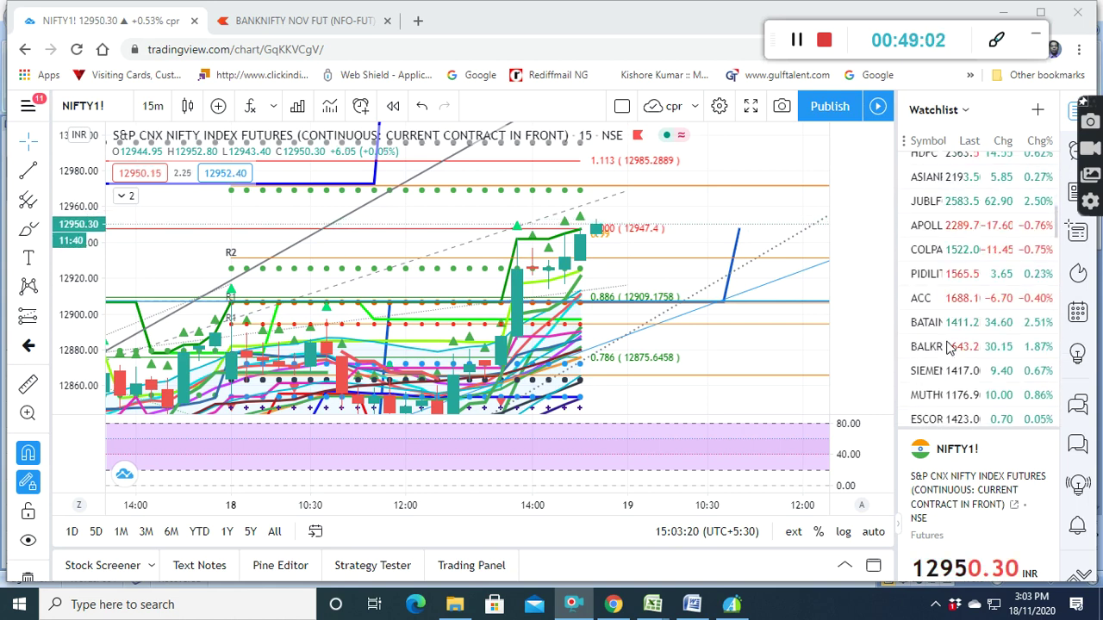
scroll(948, 346, "down", 2)
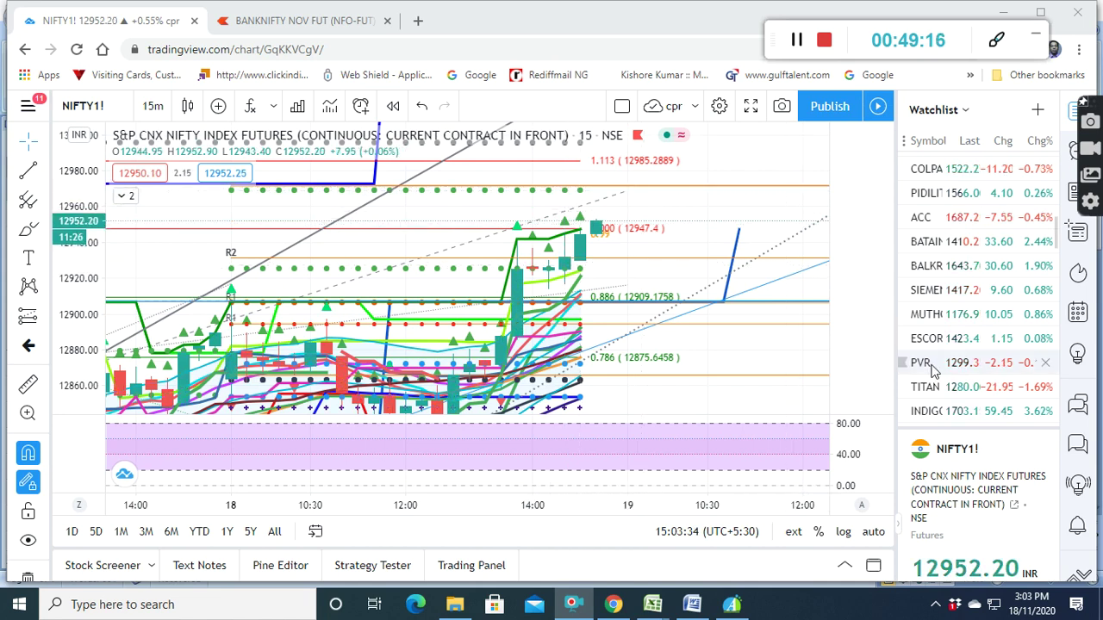
scroll(952, 370, "down", 1)
scroll(953, 371, "down", 3)
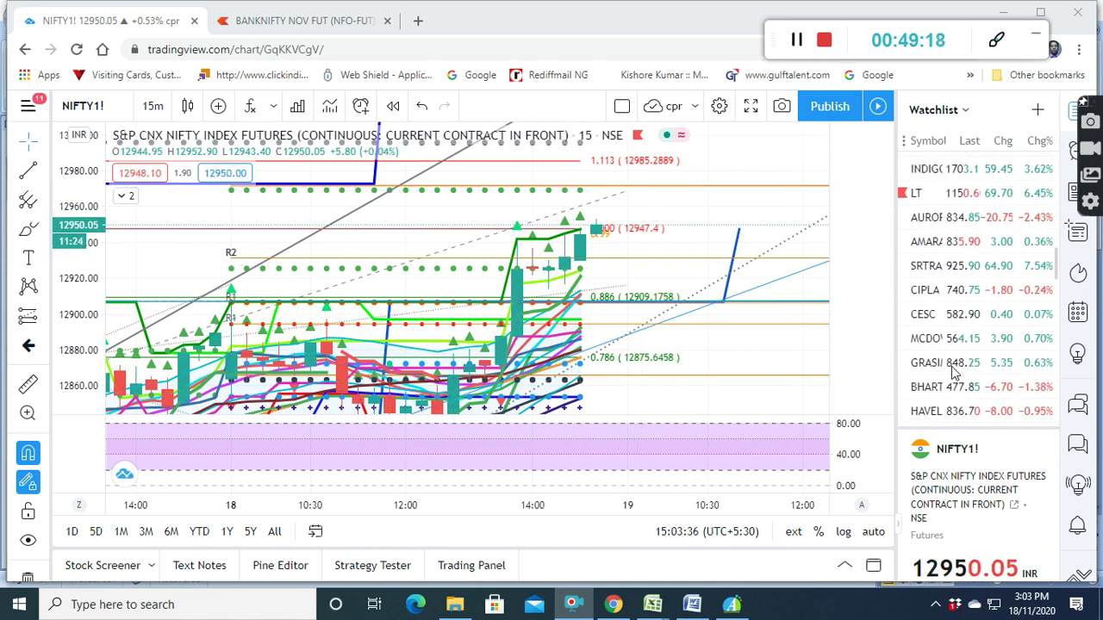
scroll(953, 371, "down", 2)
scroll(952, 371, "down", 2)
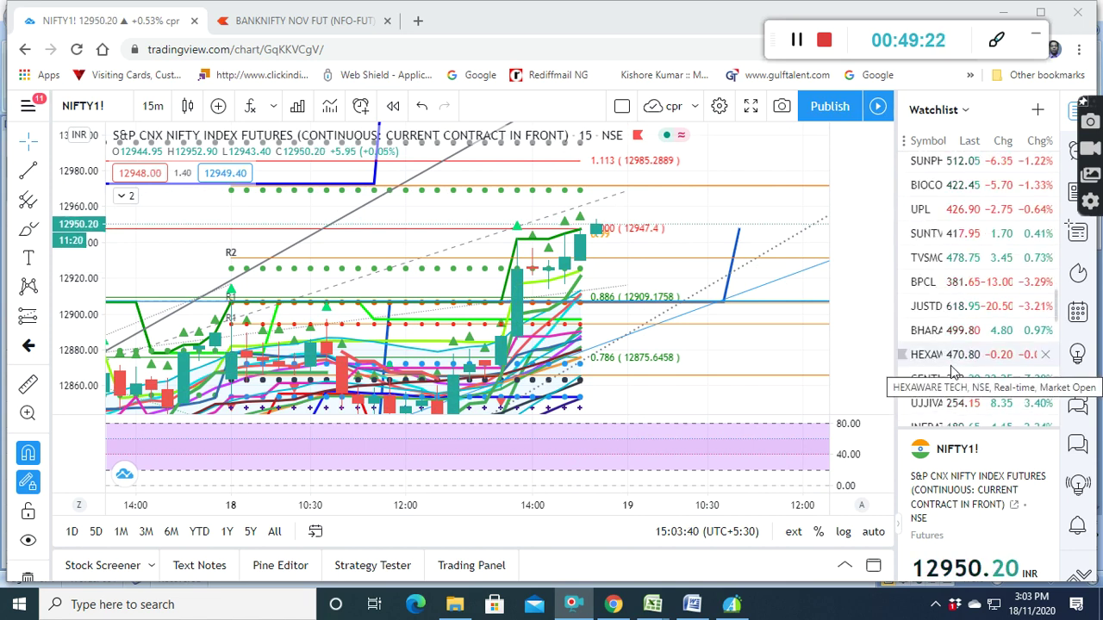
scroll(952, 370, "up", 2)
scroll(952, 371, "down", 4)
scroll(953, 371, "down", 3)
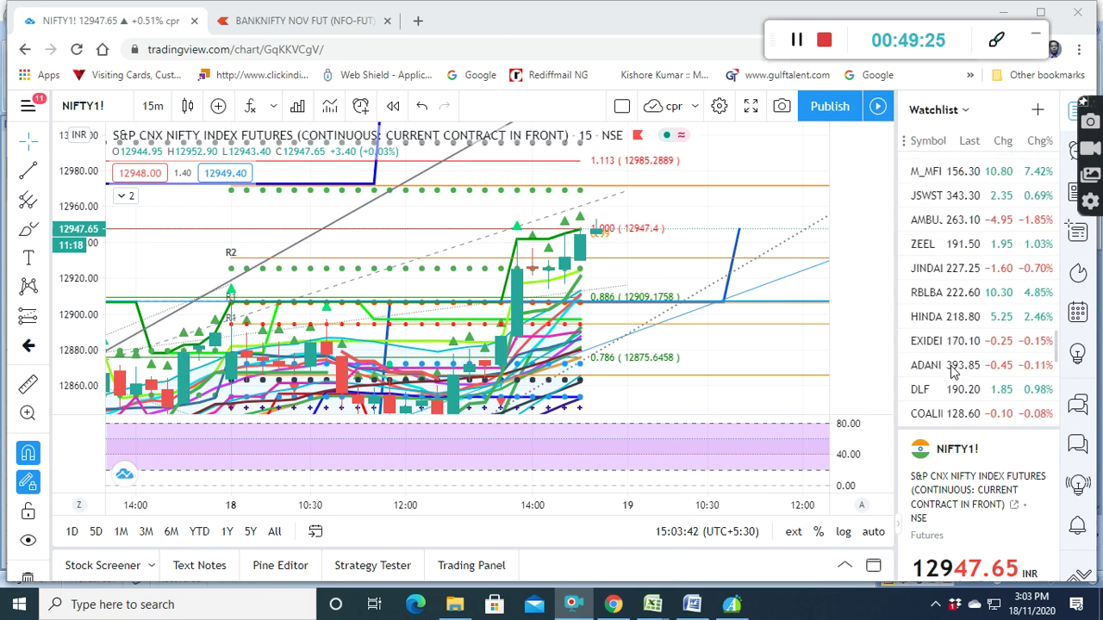
scroll(952, 371, "down", 2)
scroll(952, 370, "down", 3)
scroll(953, 371, "up", 1)
scroll(953, 371, "up", 1)
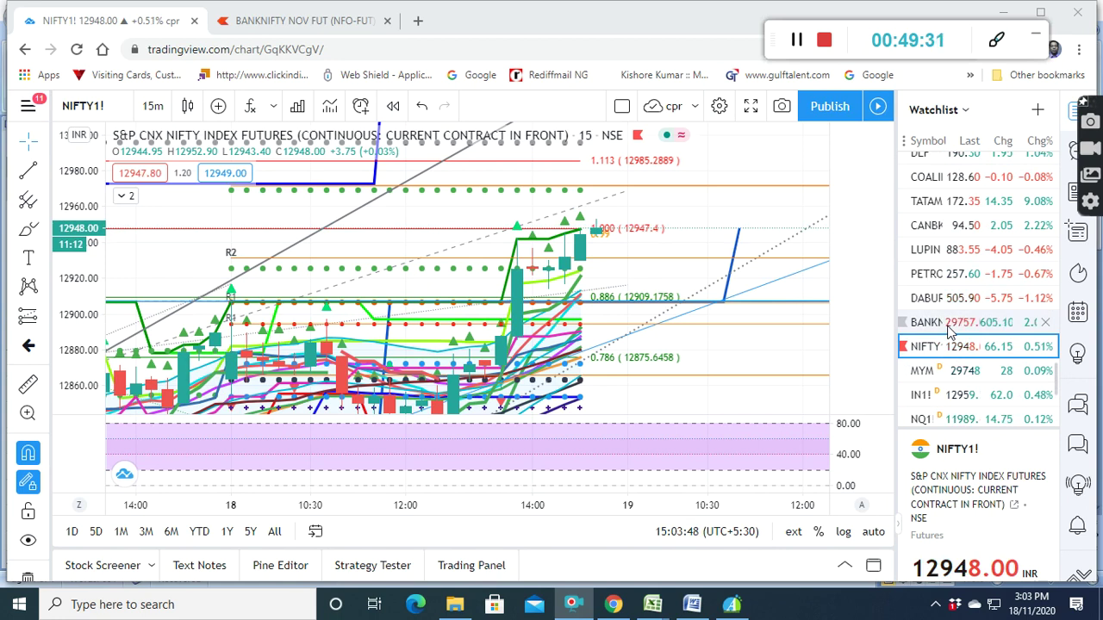
scroll(948, 331, "up", 2)
scroll(948, 332, "up", 1)
scroll(948, 332, "up", 2)
scroll(948, 332, "up", 3)
scroll(948, 332, "up", 2)
scroll(948, 332, "up", 2)
scroll(948, 332, "up", 2)
scroll(948, 332, "up", 1)
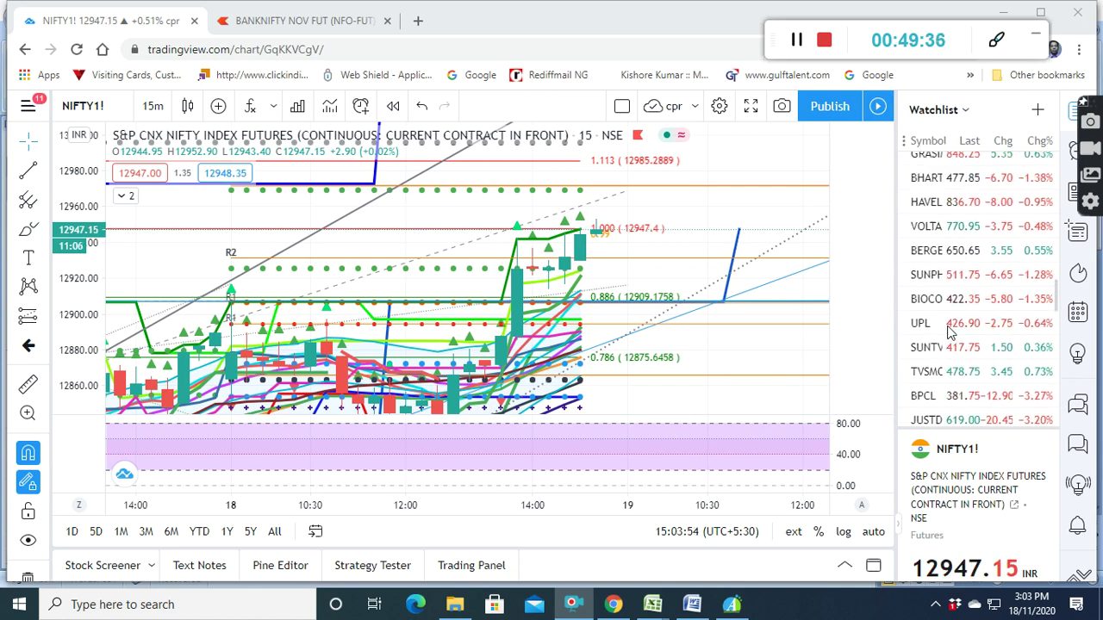
scroll(948, 332, "up", 2)
scroll(947, 332, "up", 2)
scroll(948, 332, "up", 2)
scroll(948, 332, "up", 2)
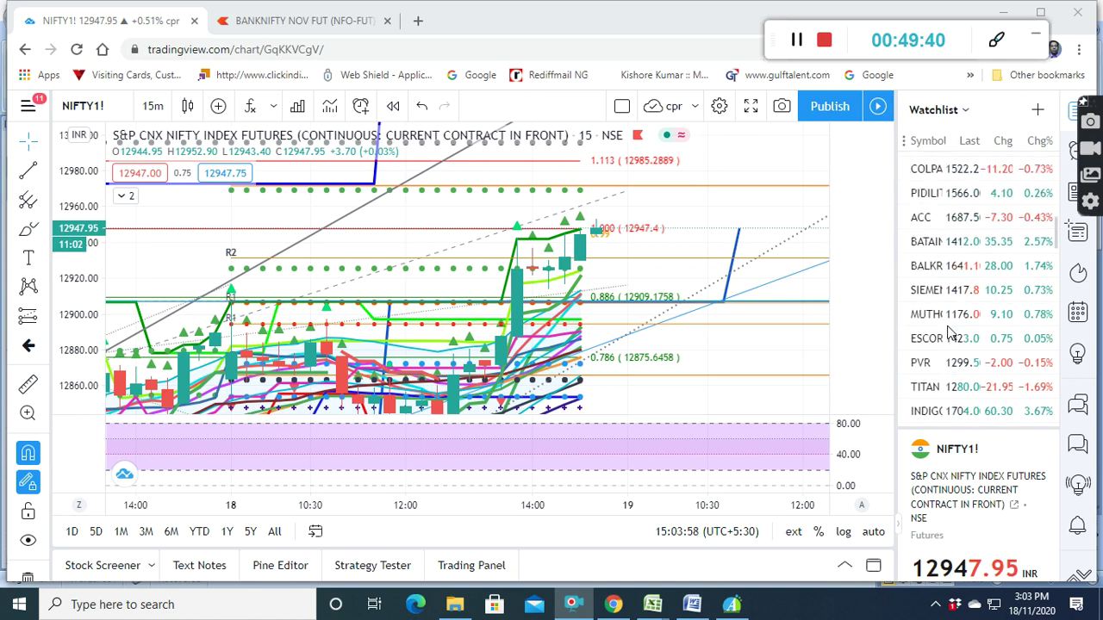
scroll(948, 332, "up", 5)
scroll(948, 331, "up", 2)
scroll(948, 332, "up", 3)
scroll(948, 332, "up", 3)
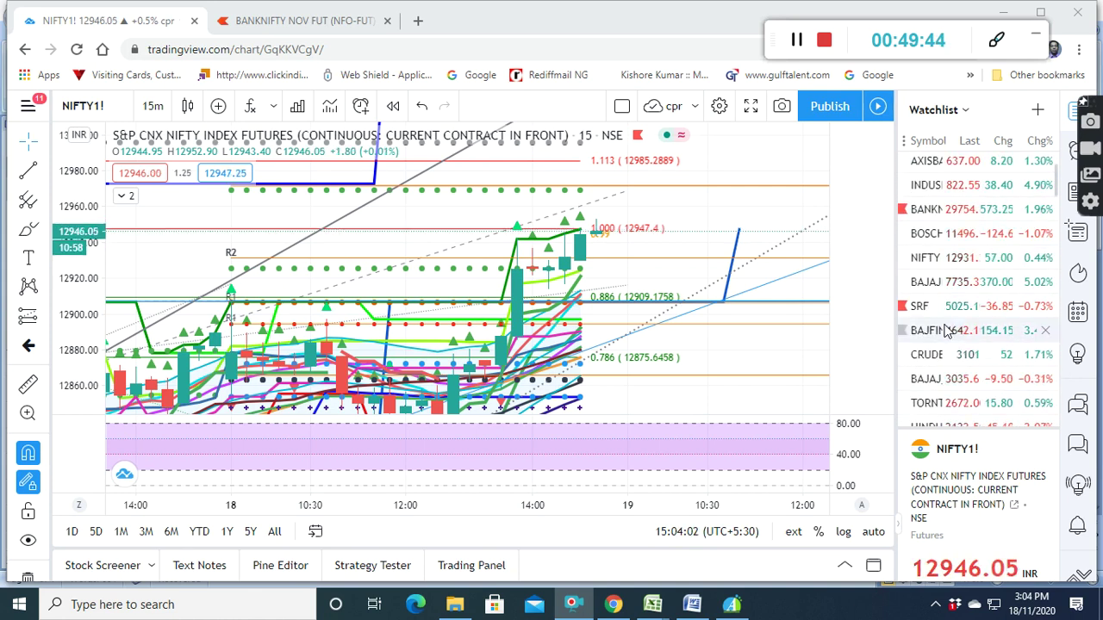
scroll(948, 295, "up", 3)
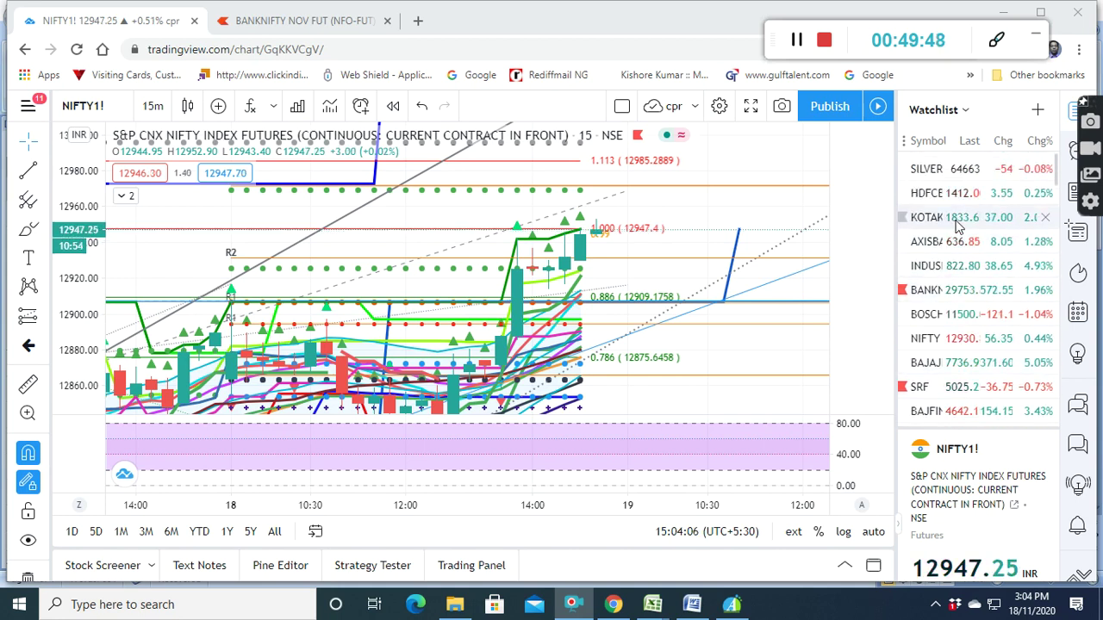
scroll(952, 263, "down", 5)
scroll(950, 263, "down", 5)
scroll(948, 263, "down", 3)
scroll(948, 265, "down", 1)
scroll(948, 266, "down", 6)
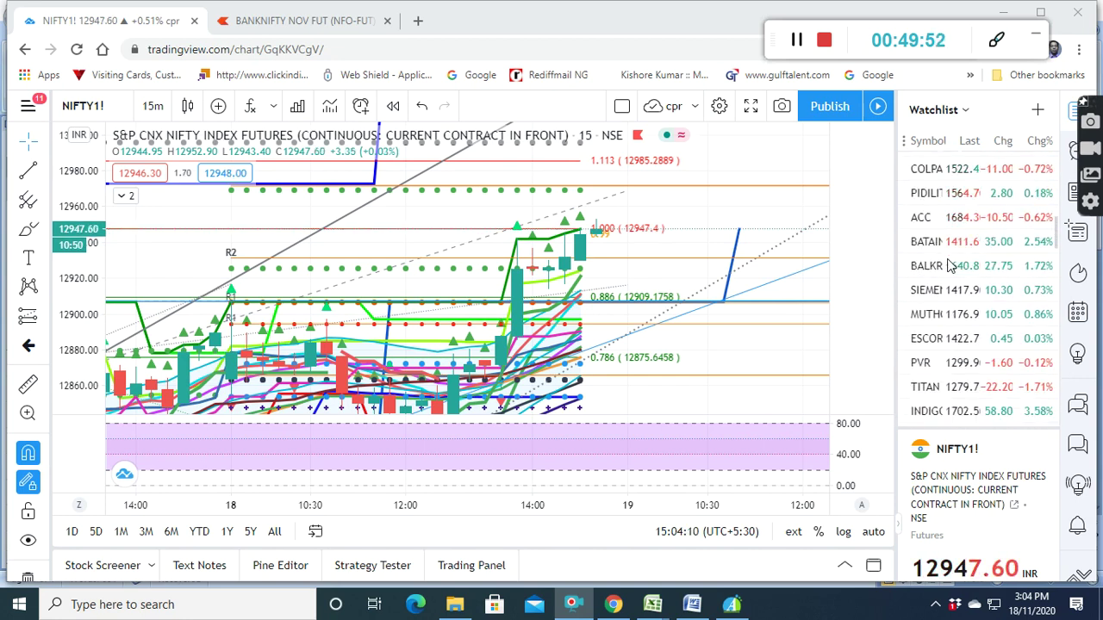
scroll(948, 265, "down", 3)
scroll(948, 265, "down", 4)
scroll(948, 266, "down", 1)
scroll(948, 265, "down", 2)
scroll(948, 265, "down", 6)
scroll(948, 263, "down", 4)
scroll(948, 264, "down", 1)
scroll(948, 265, "down", 2)
scroll(948, 266, "down", 8)
scroll(948, 267, "down", 3)
scroll(948, 270, "down", 10)
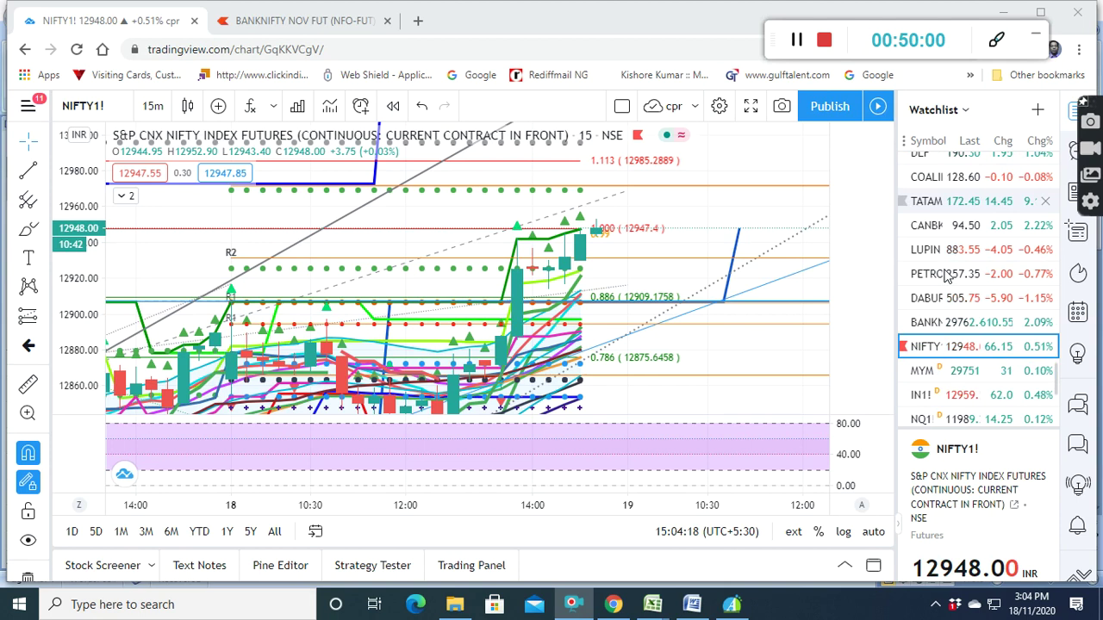
scroll(964, 331, "up", 1)
scroll(963, 332, "up", 2)
scroll(964, 331, "up", 3)
scroll(963, 332, "up", 3)
scroll(963, 332, "up", 3)
scroll(964, 331, "up", 3)
scroll(963, 332, "up", 3)
scroll(963, 331, "up", 3)
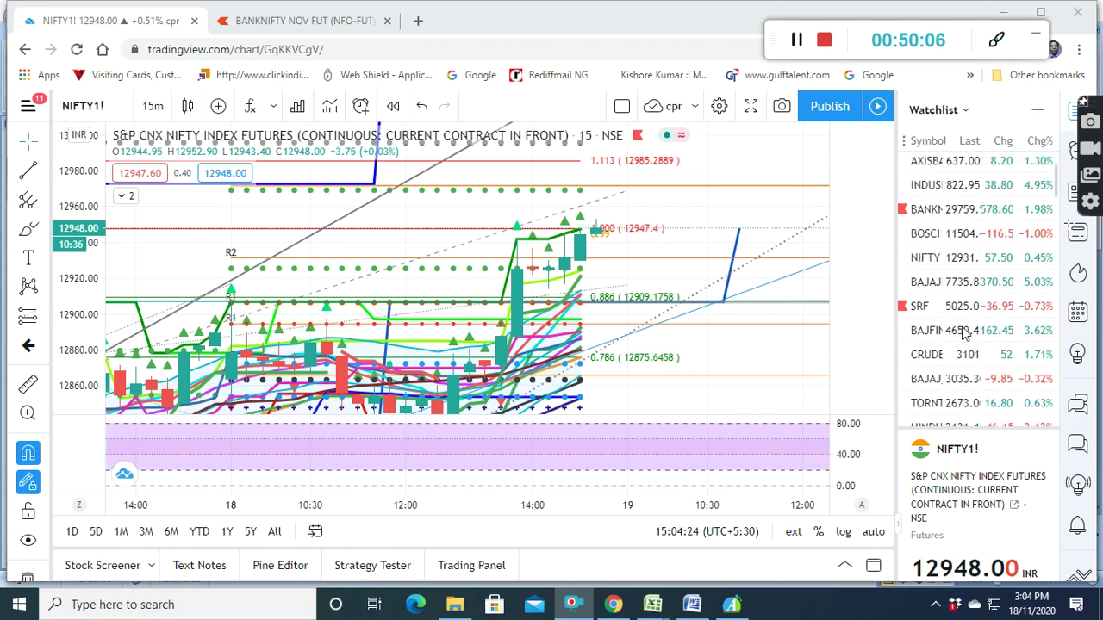
scroll(964, 331, "up", 2)
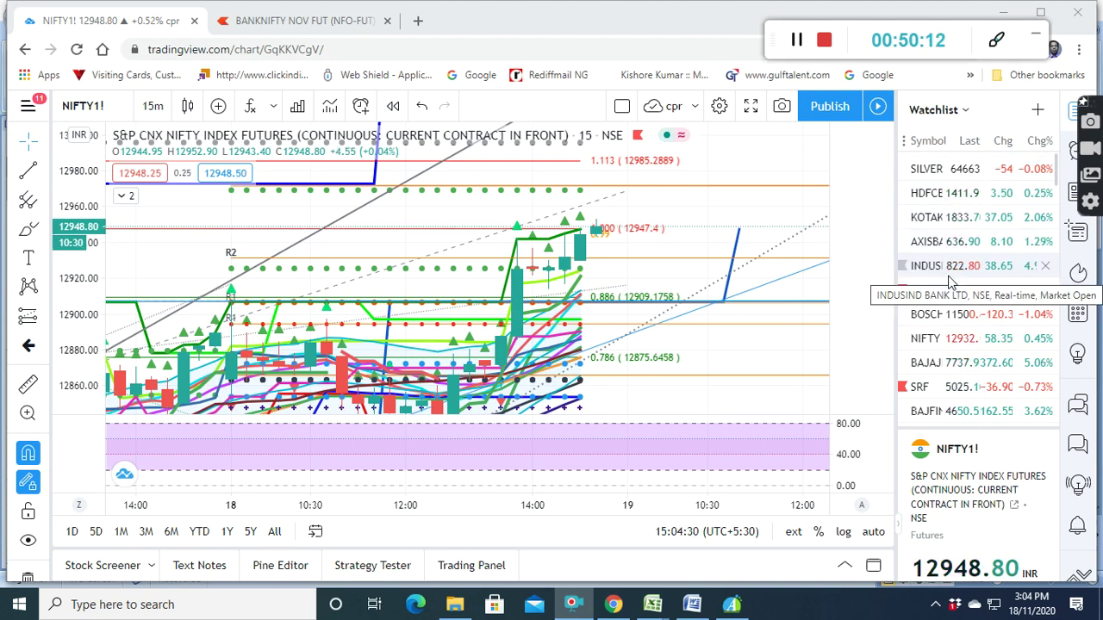
scroll(946, 346, "down", 1)
scroll(945, 347, "down", 2)
scroll(946, 346, "down", 4)
scroll(945, 346, "down", 2)
scroll(946, 346, "down", 2)
scroll(945, 347, "down", 3)
scroll(945, 346, "down", 3)
scroll(946, 346, "down", 3)
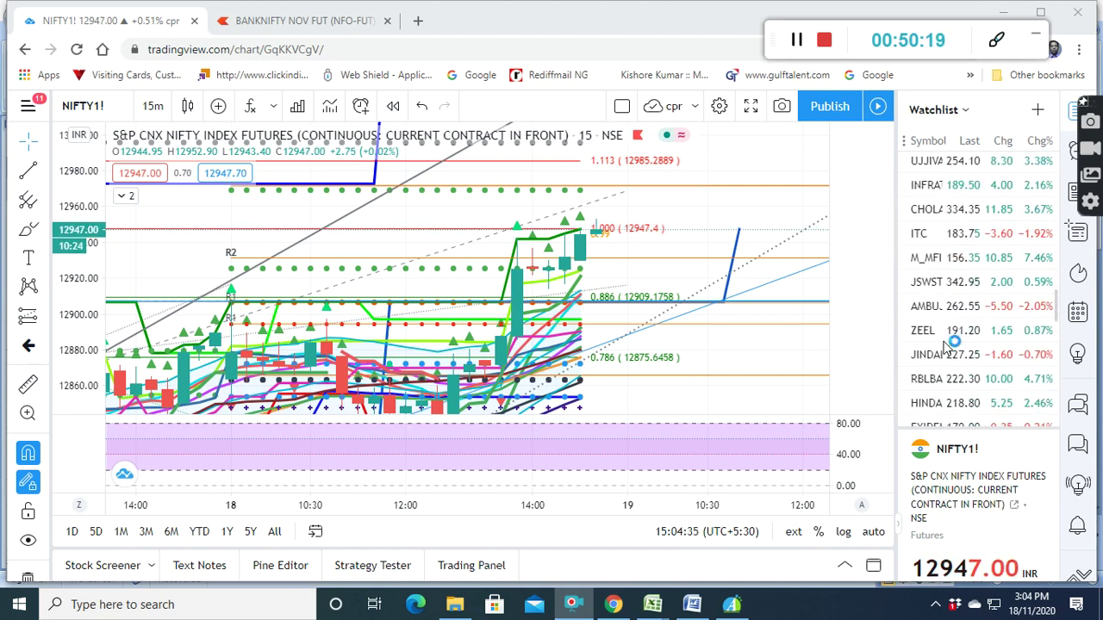
scroll(945, 346, "down", 2)
scroll(945, 346, "down", 4)
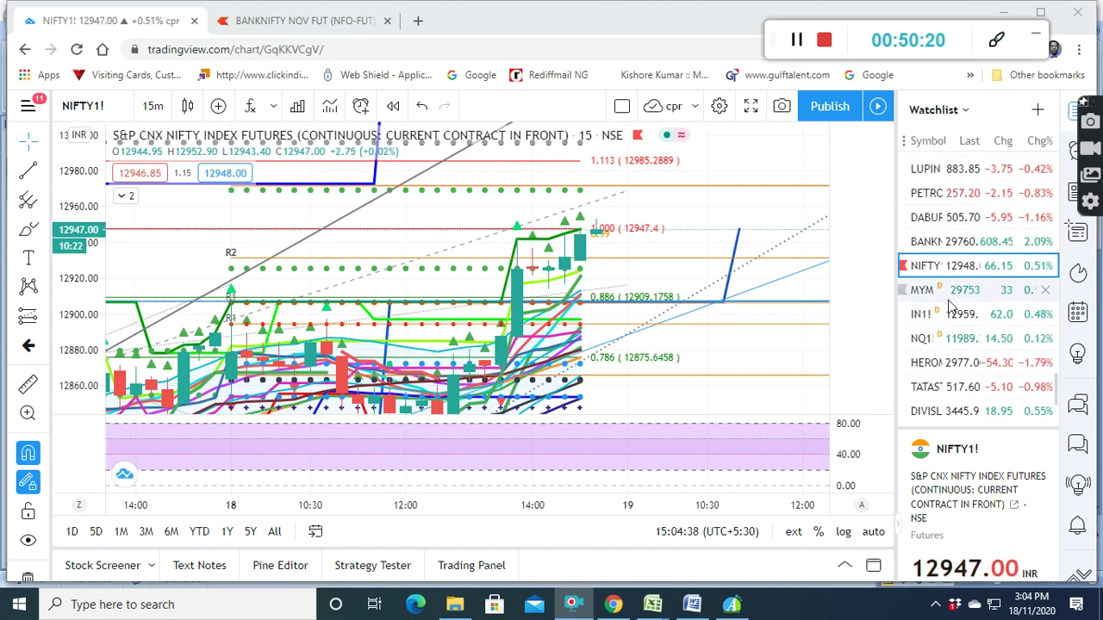
scroll(948, 320, "down", 3)
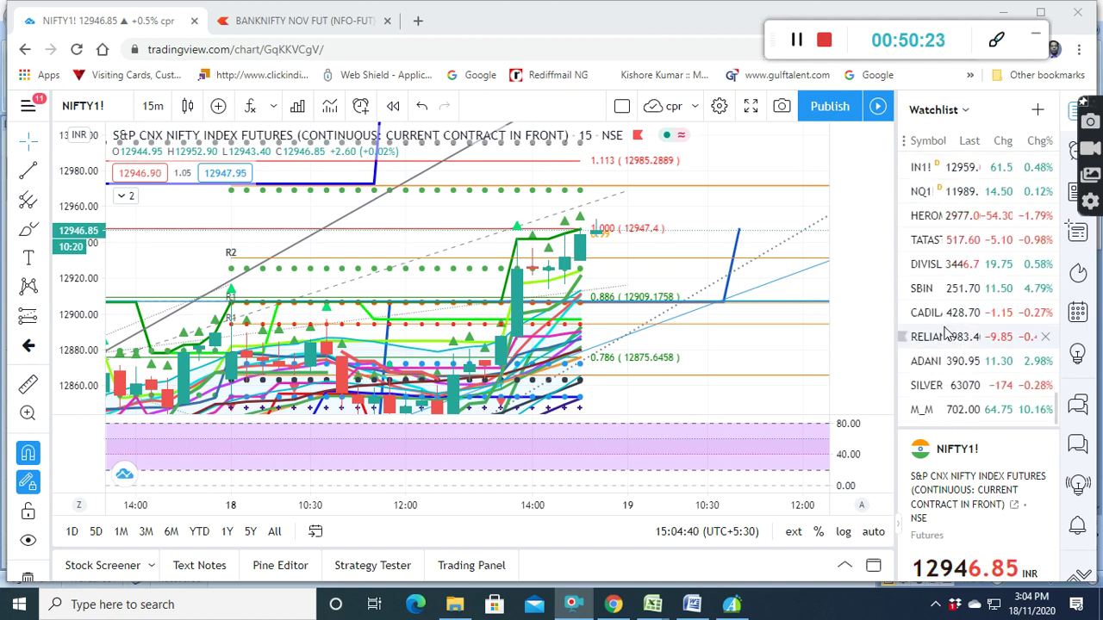
mouse_move(954, 337)
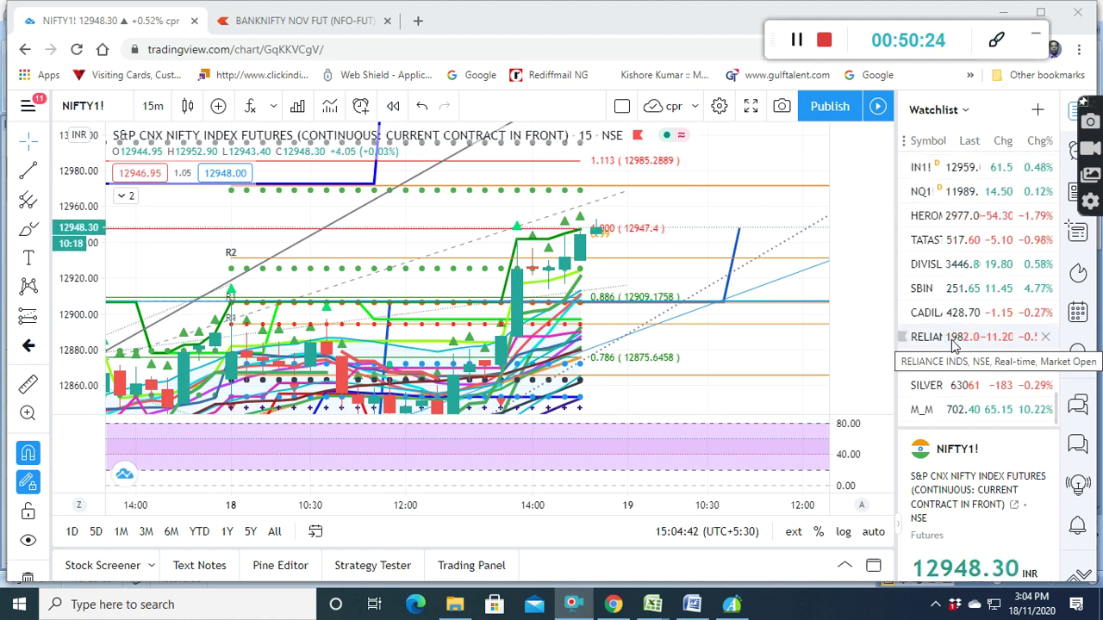
scroll(953, 344, "up", 3)
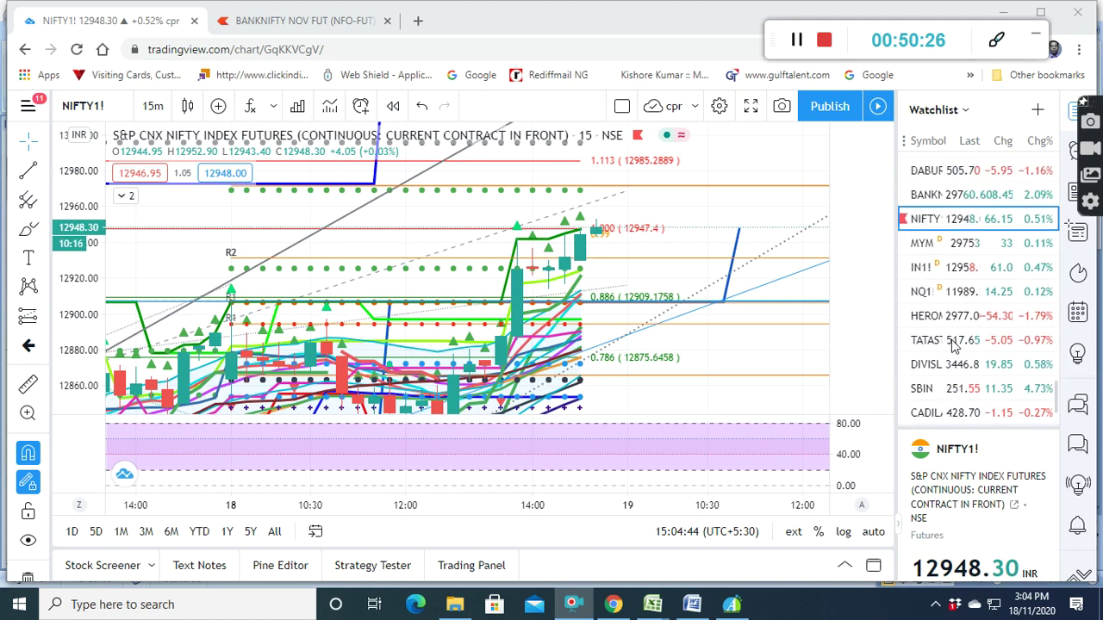
scroll(953, 345, "up", 3)
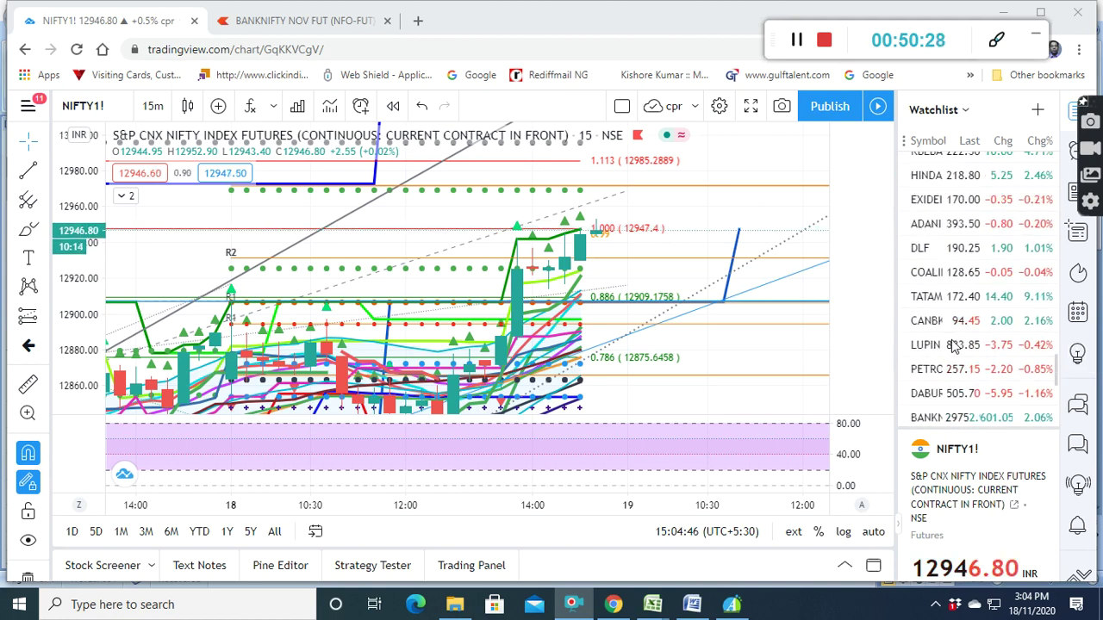
scroll(954, 344, "up", 2)
scroll(953, 345, "up", 3)
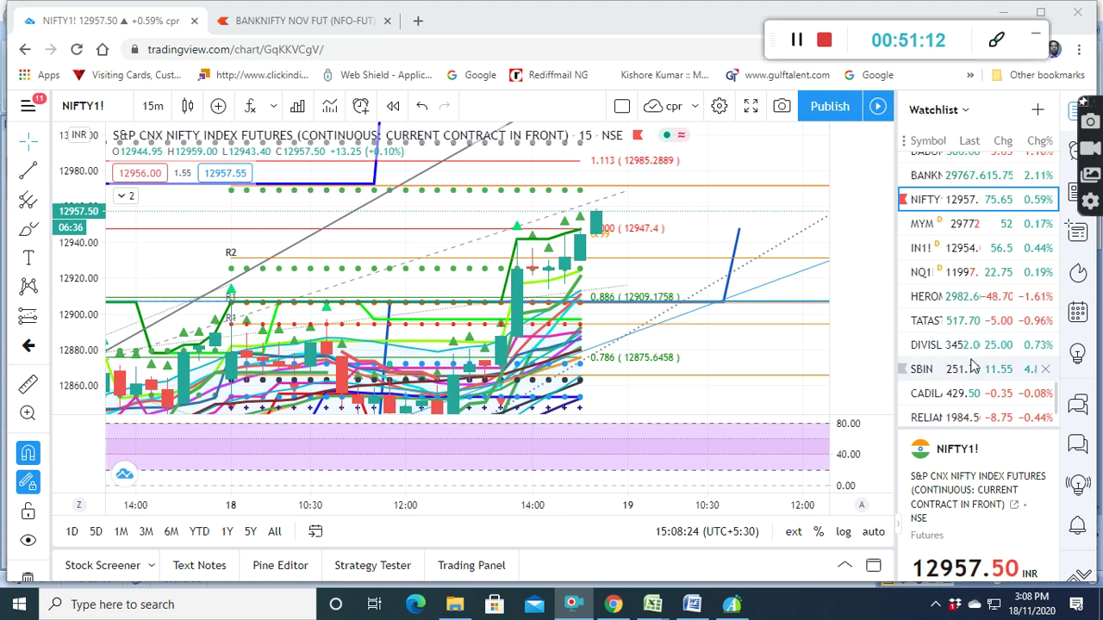
scroll(972, 366, "down", 2)
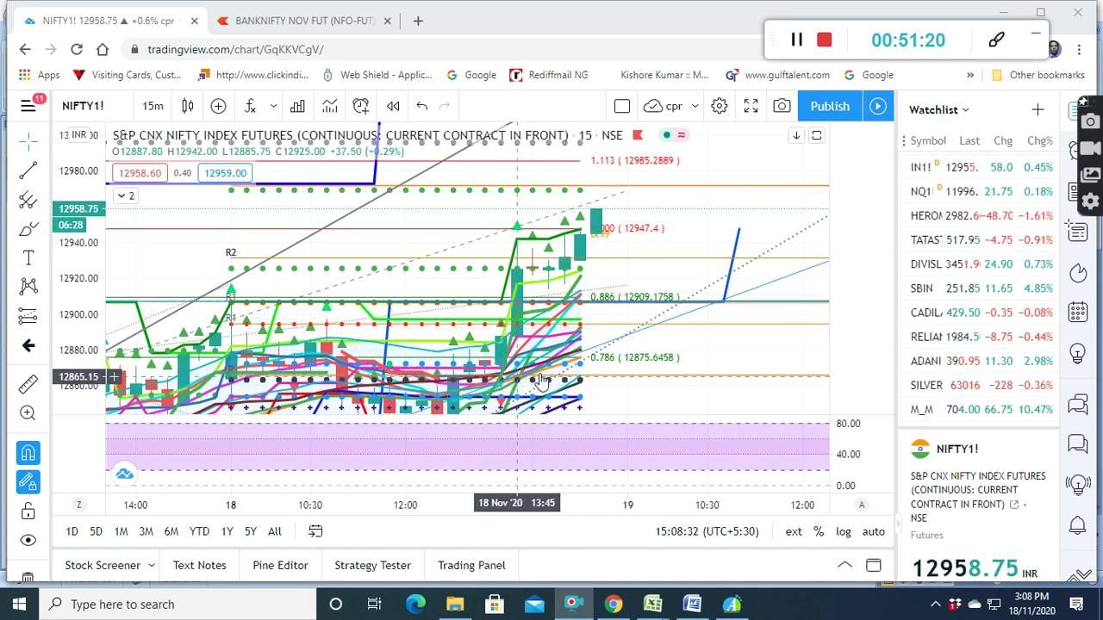
Pan the NIFTY1! chart down until R3 and the 1.113 Fibonacci line are visible
left_click_drag(607, 333, 607, 331)
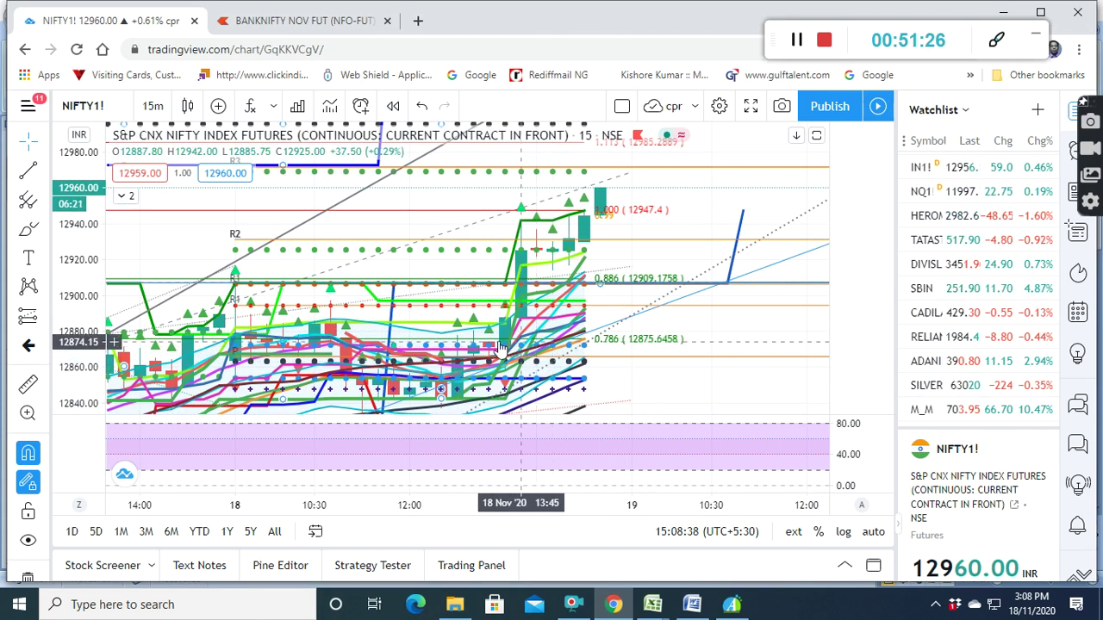
left_click_drag(595, 343, 578, 376)
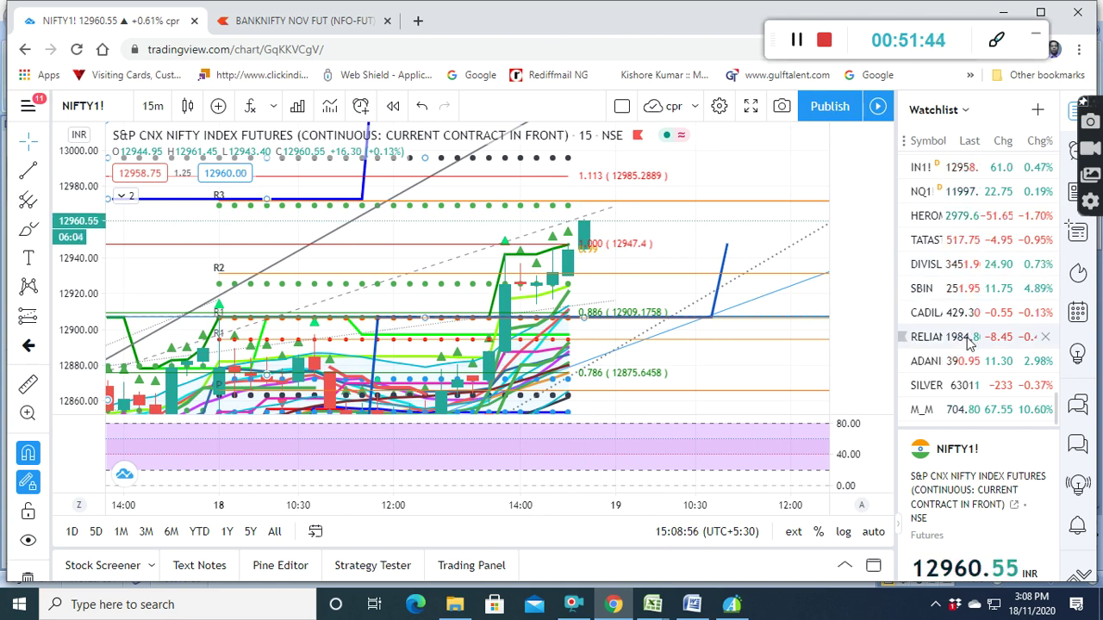
scroll(969, 343, "up", 2)
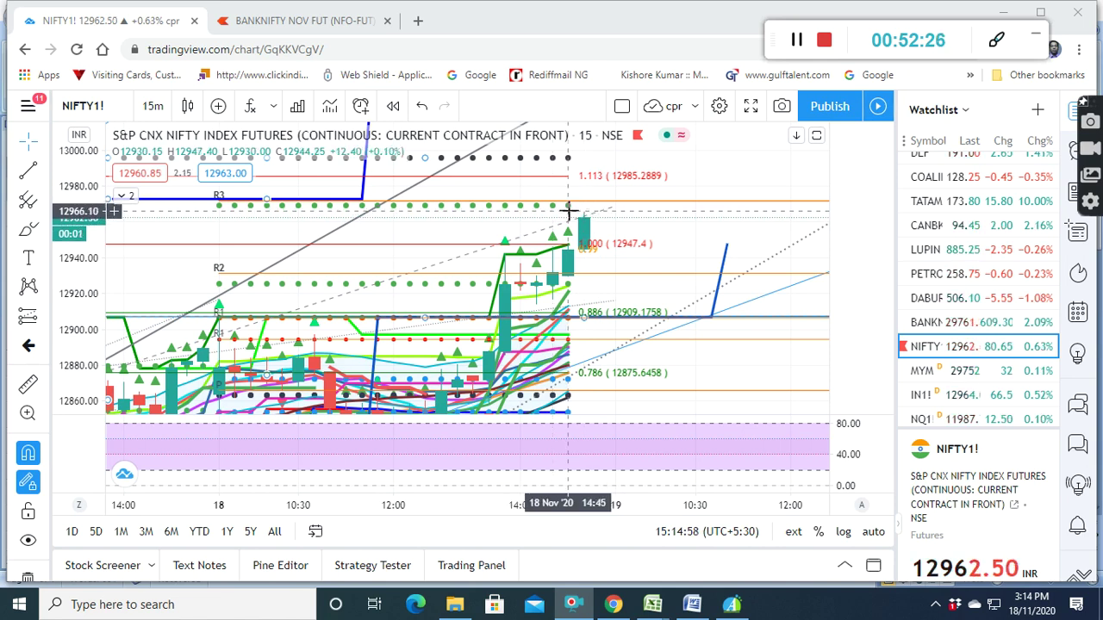
Switch to BANKNIFTY futures and zoom into the 23000–34000 range, centring the Fibonacci levels
left_click(954, 327)
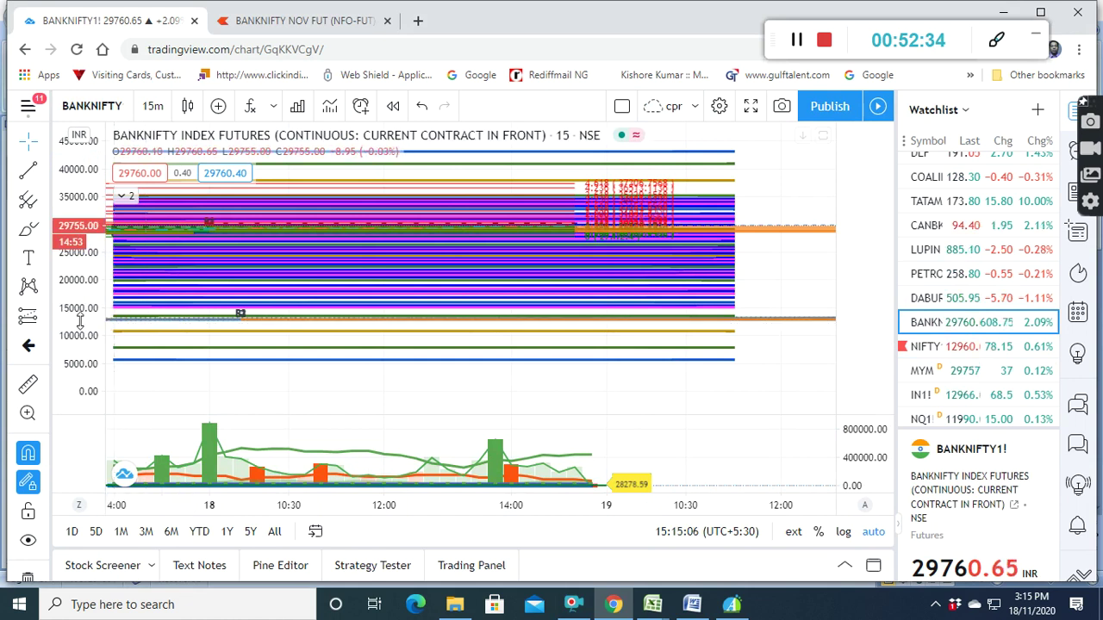
left_click_drag(79, 320, 81, 258)
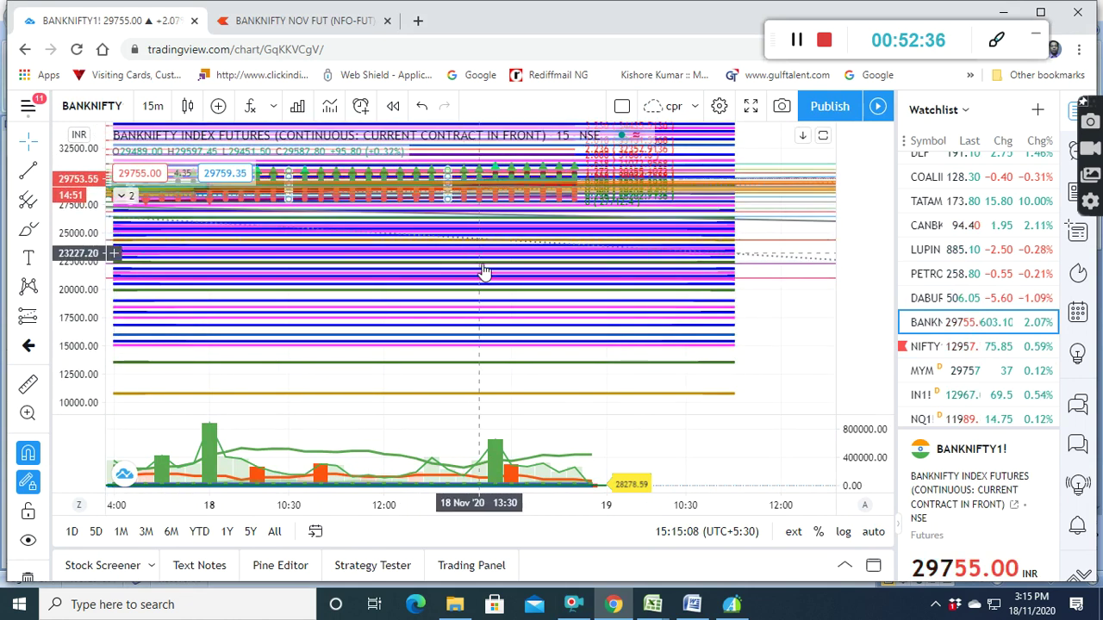
left_click_drag(484, 272, 488, 344)
left_click_drag(69, 328, 63, 172)
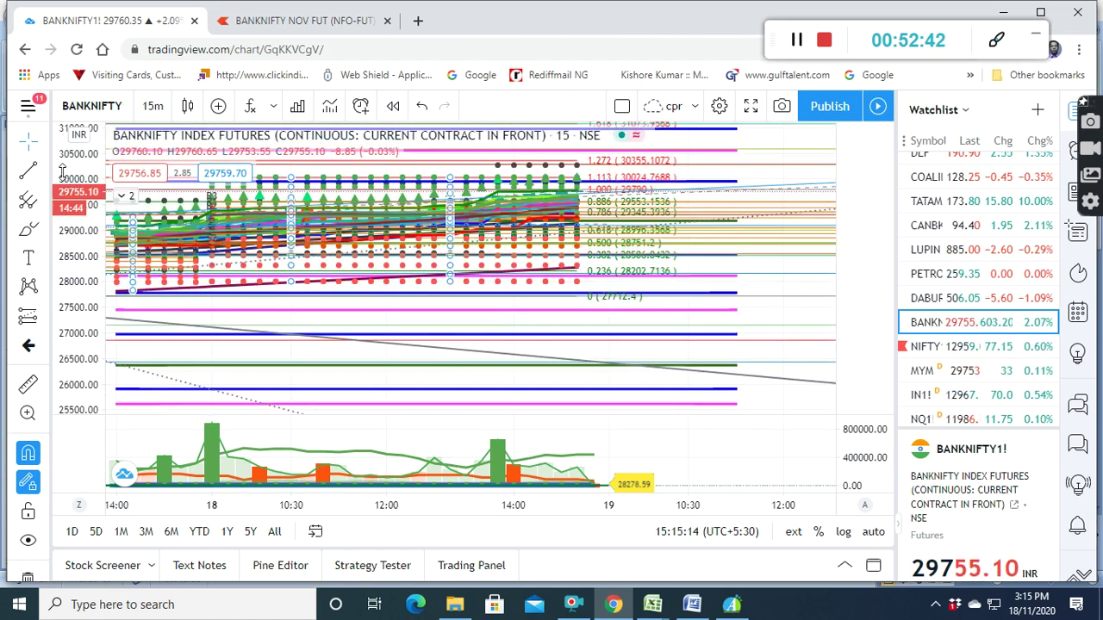
left_click_drag(639, 300, 663, 334)
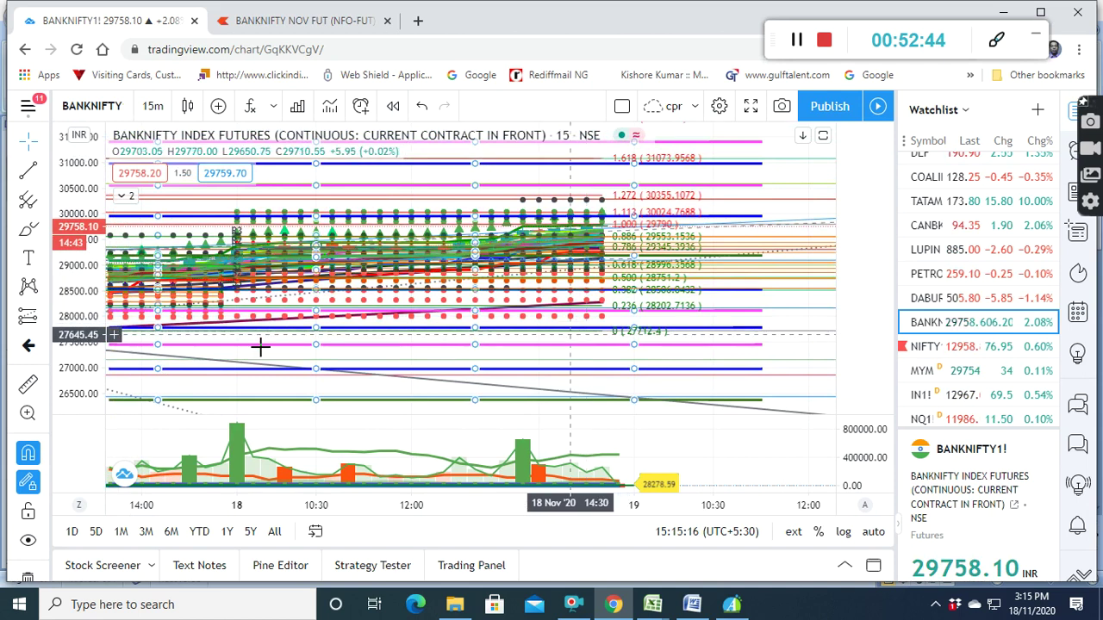
Tighten the BANKNIFTY price range to about 27600–30600
scroll(969, 291, "down", 5)
scroll(968, 291, "down", 5)
scroll(969, 292, "down", 5)
scroll(969, 291, "down", 5)
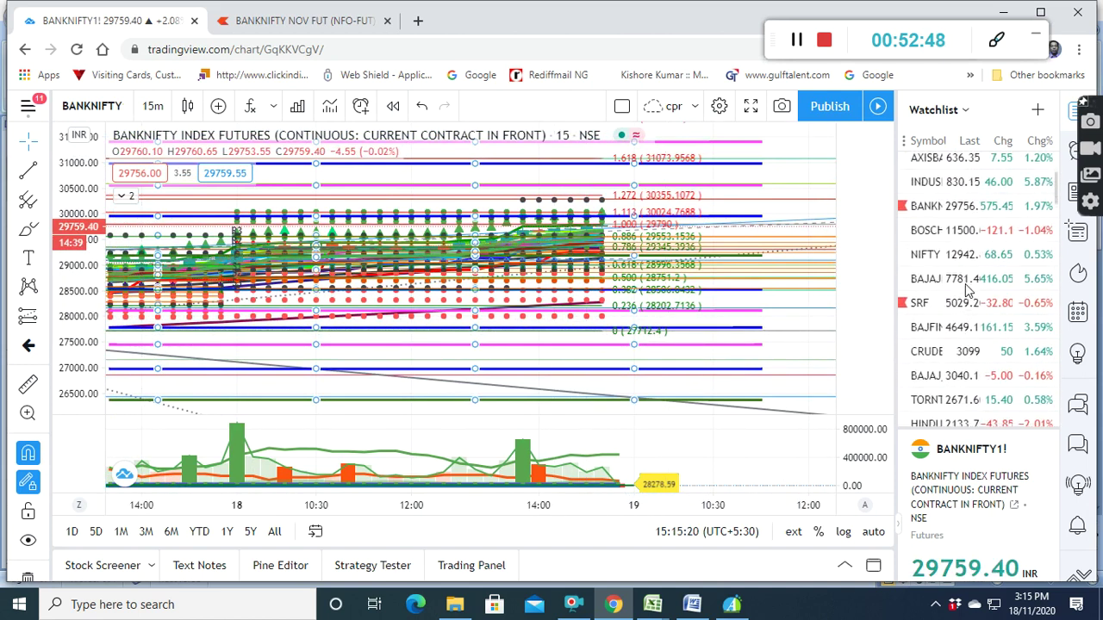
scroll(969, 292, "up", 1)
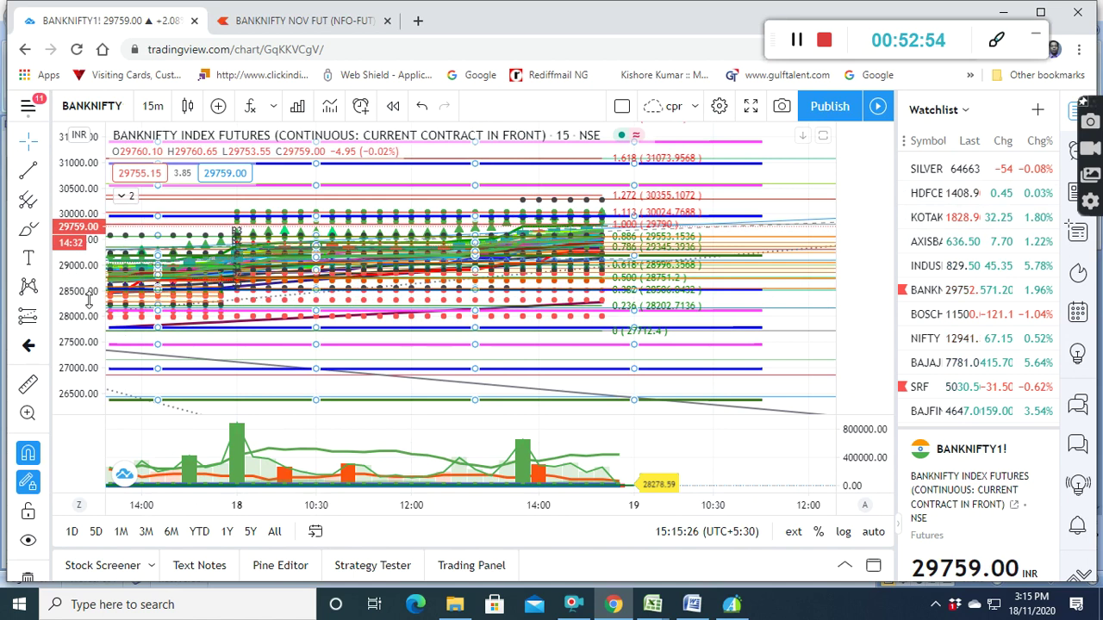
left_click_drag(86, 297, 73, 159)
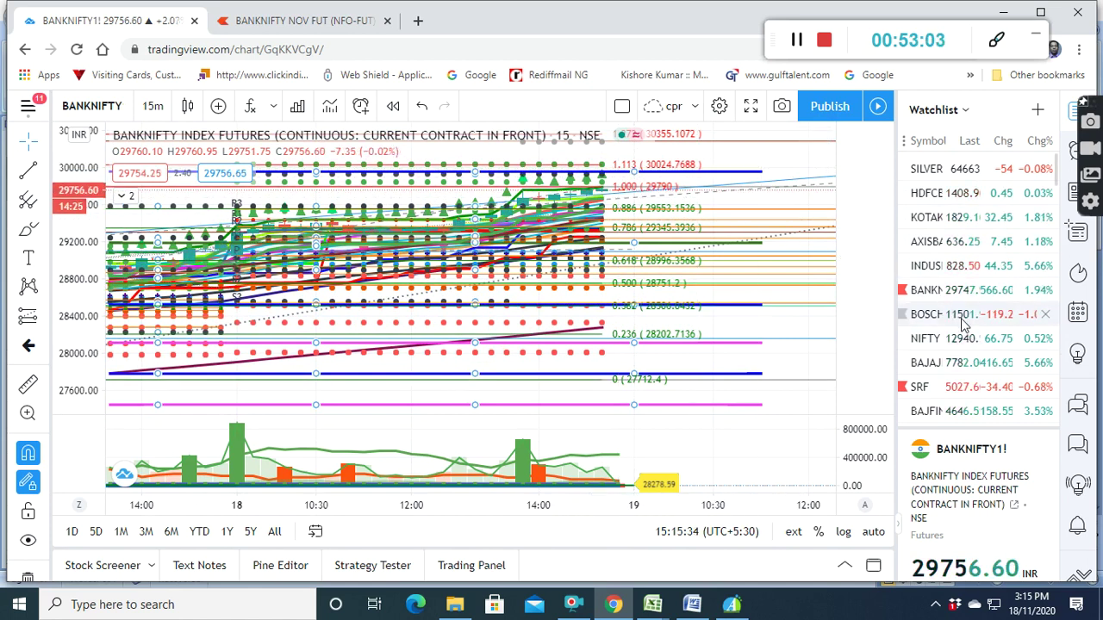
Zoom the BANKNIFTY1! price axis into the 28600–30000 range around the 0.618–1.272 levels
scroll(964, 322, "down", 3)
scroll(964, 327, "down", 2)
scroll(966, 345, "down", 3)
scroll(965, 344, "down", 1)
scroll(965, 353, "down", 3)
scroll(965, 371, "down", 3)
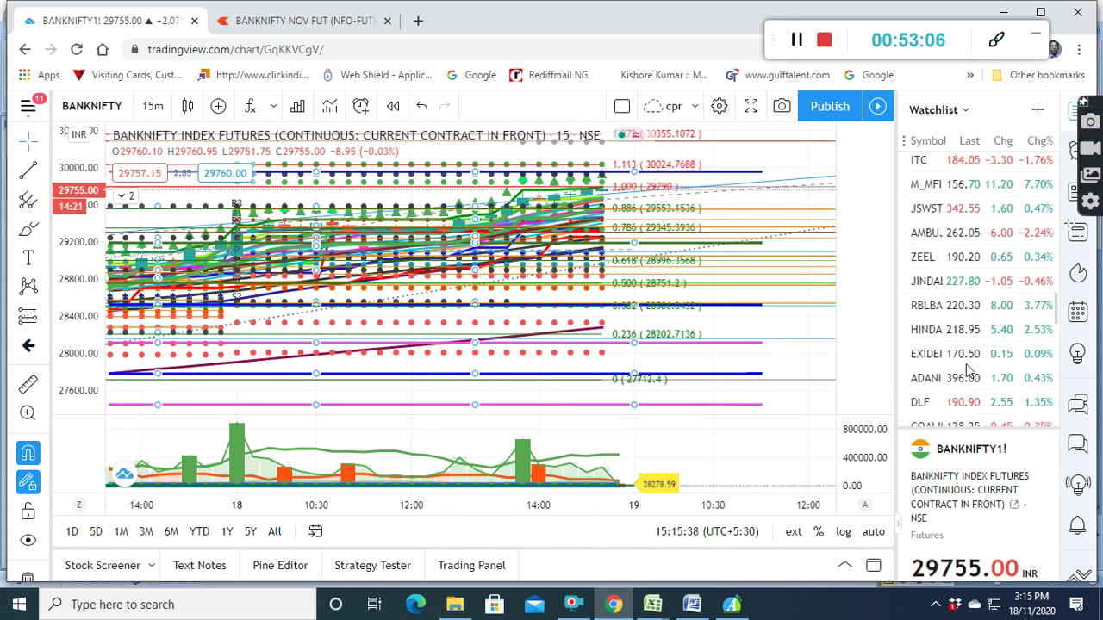
scroll(965, 390, "up", 10)
scroll(965, 390, "down", 2)
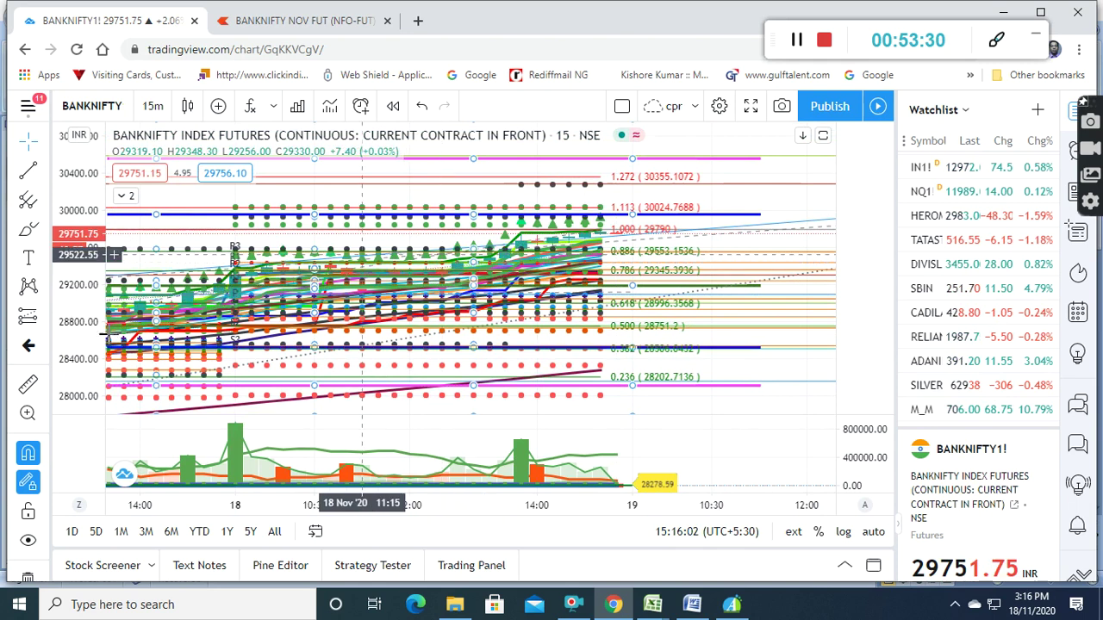
left_click_drag(90, 340, 91, 293)
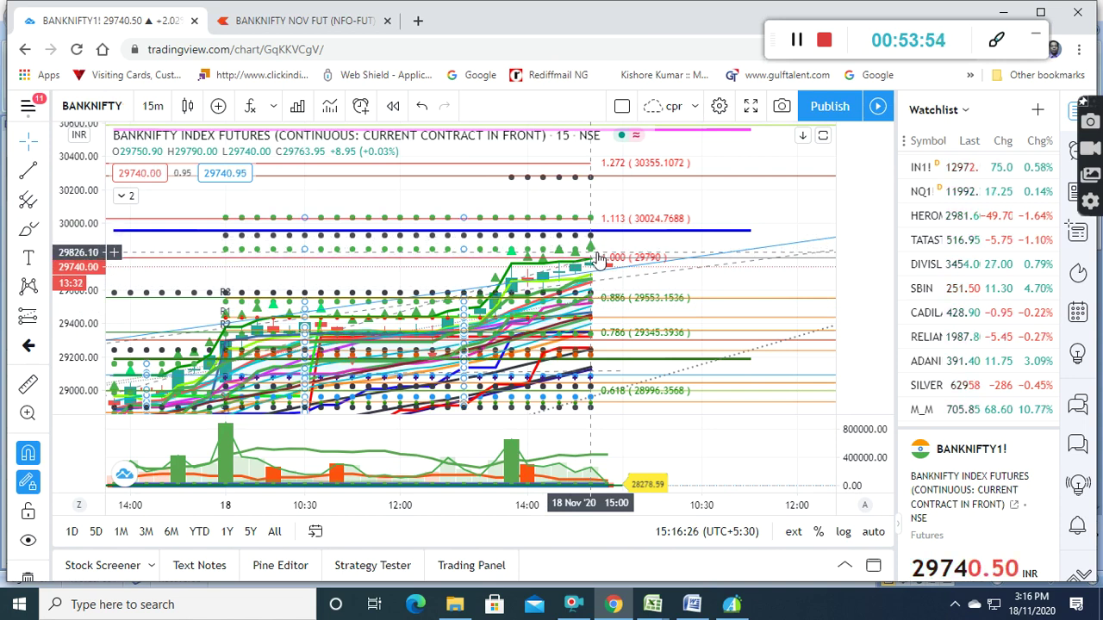
left_click(823, 45)
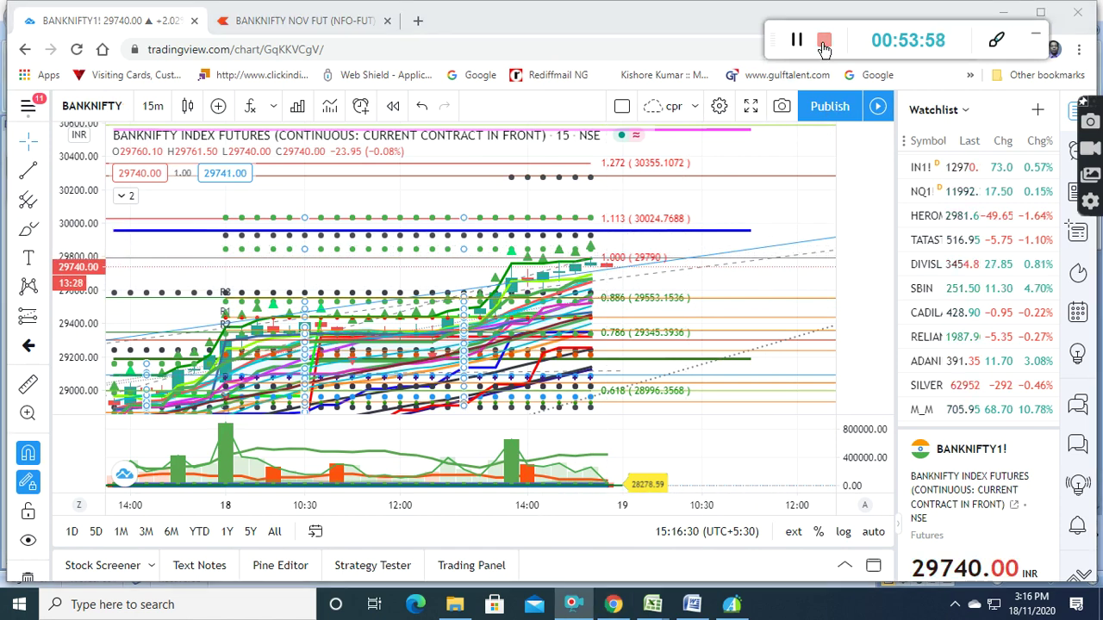